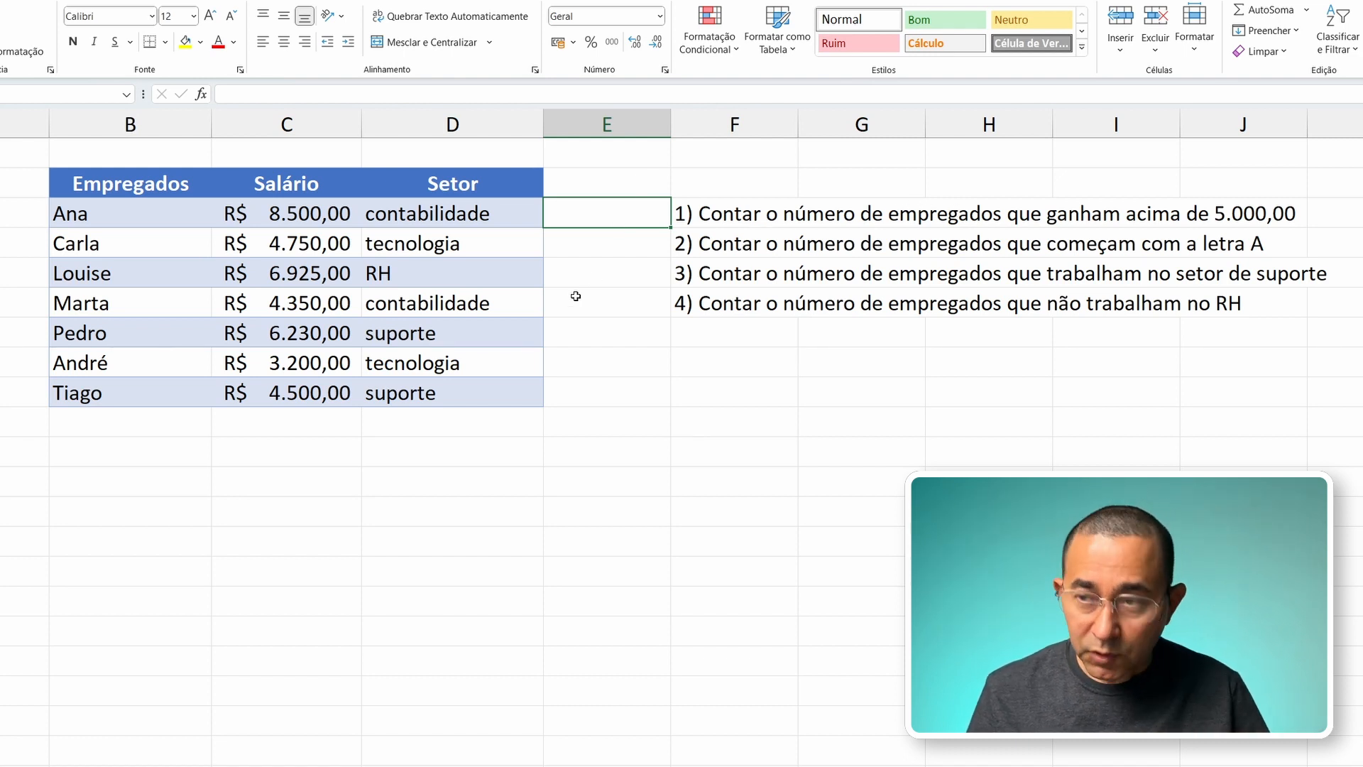
# Step: Enter =CONT.SE(B3:D9;">5000") in E3 to count the employees earning above 5.000,00
pyautogui.moveTo(111, 185); pyautogui.dragTo(438, 394)
pyautogui.click(582, 213)
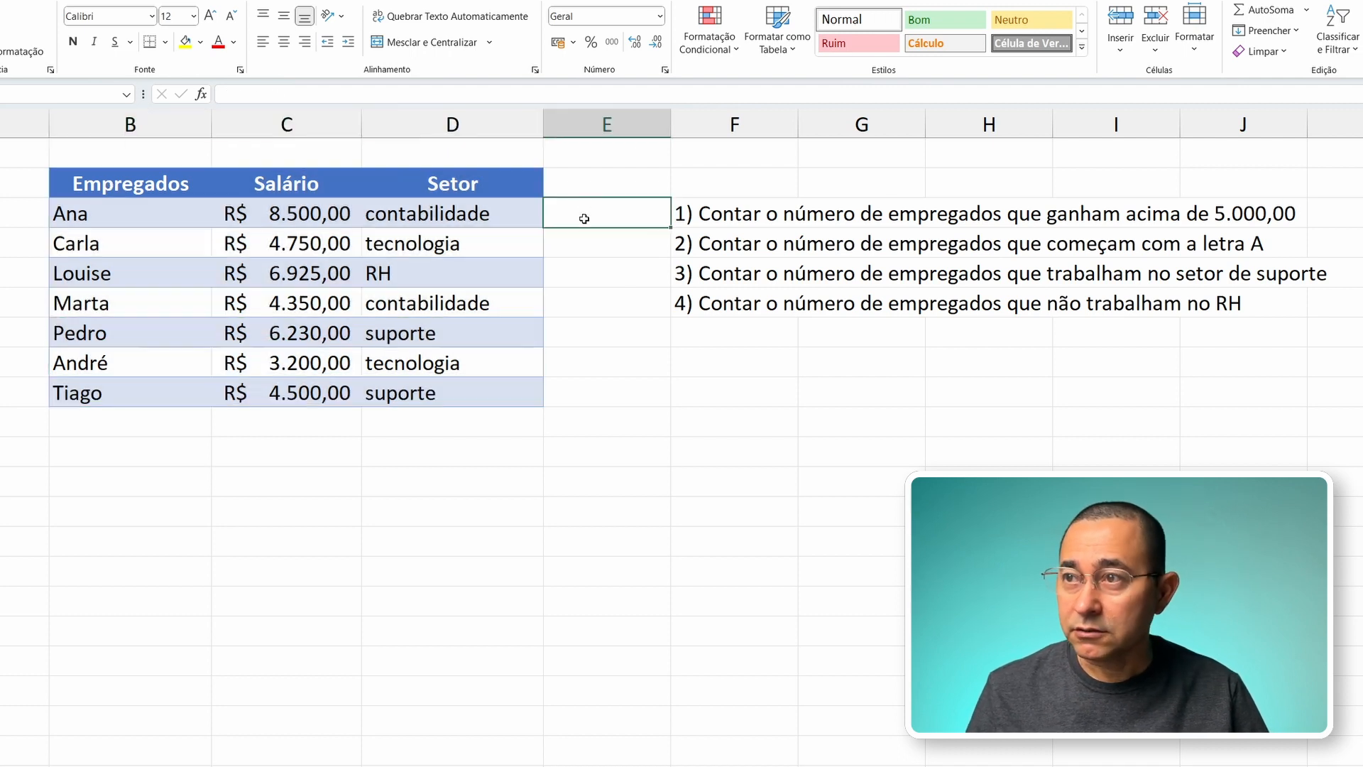
pyautogui.write('=')
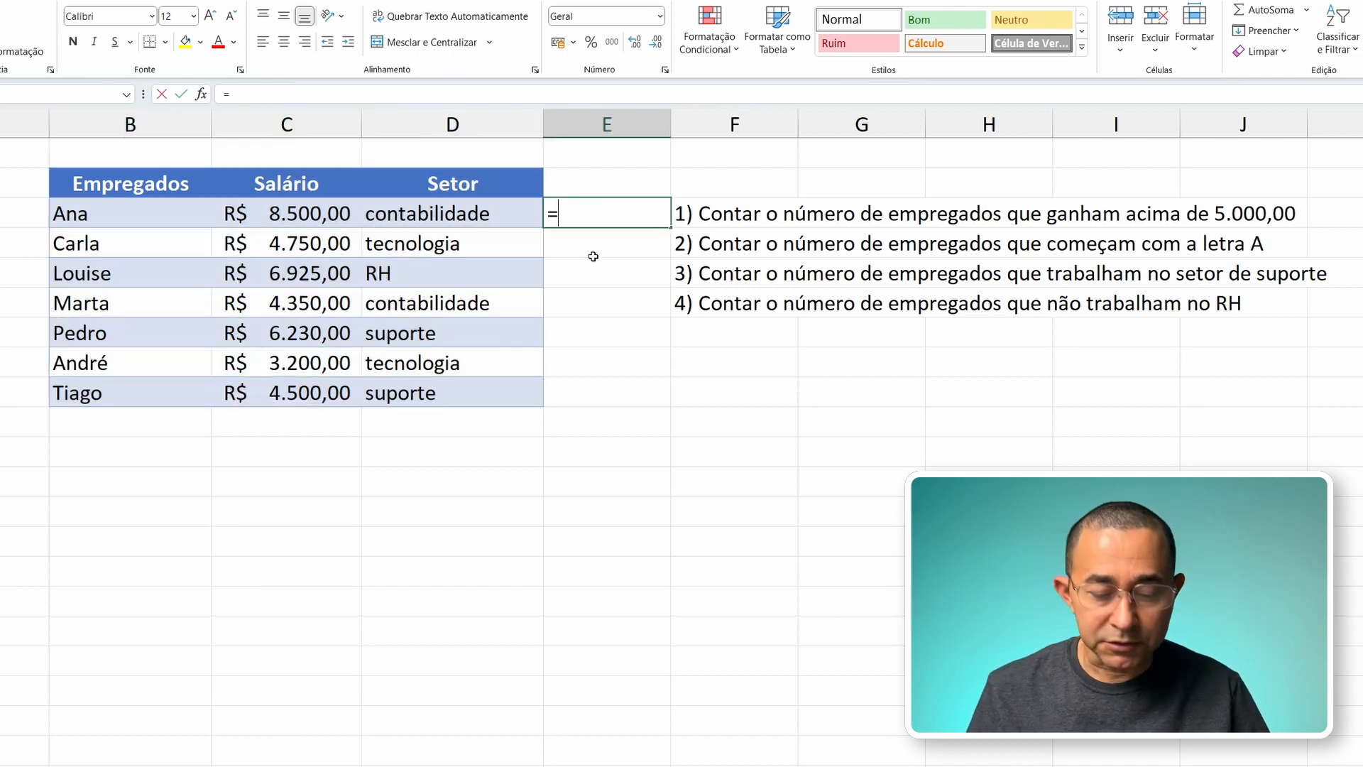
pyautogui.write('cont.s')
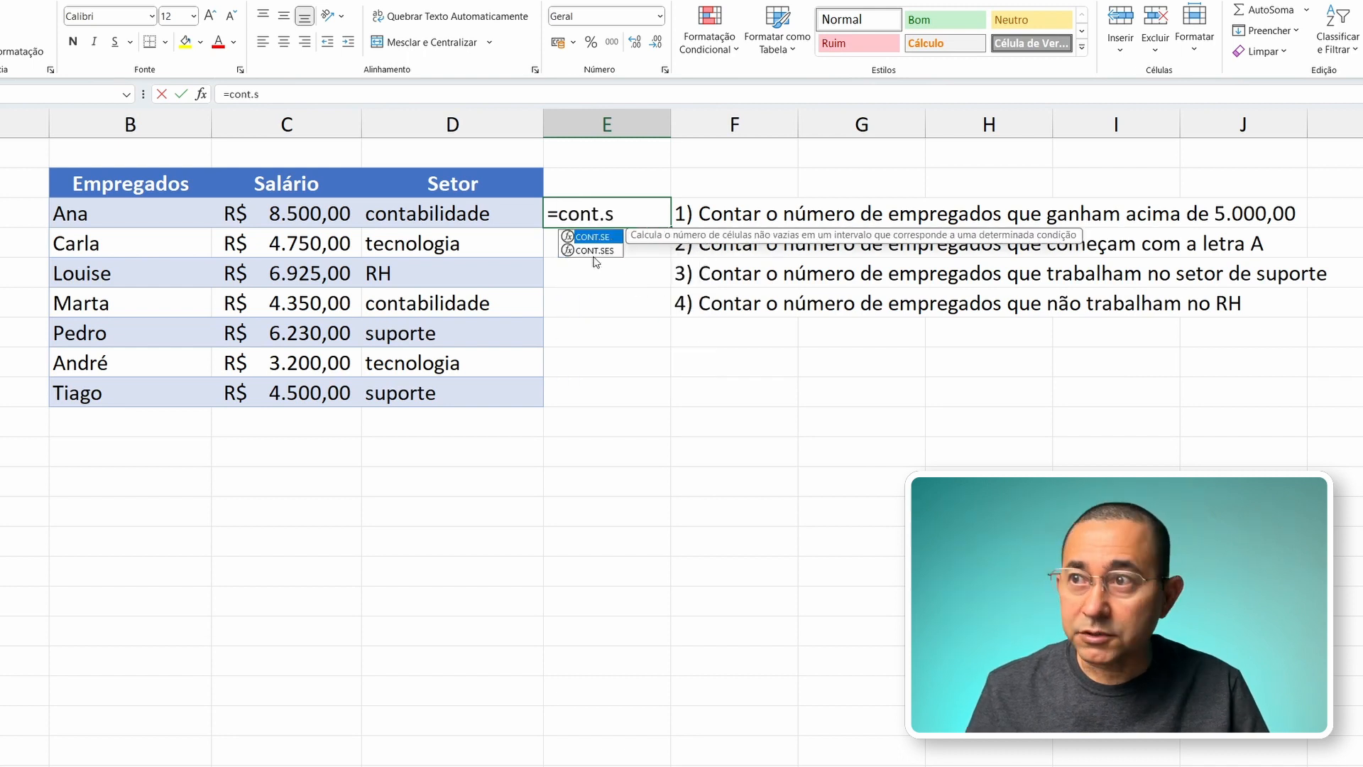
pyautogui.write('e')
pyautogui.press('Tab')
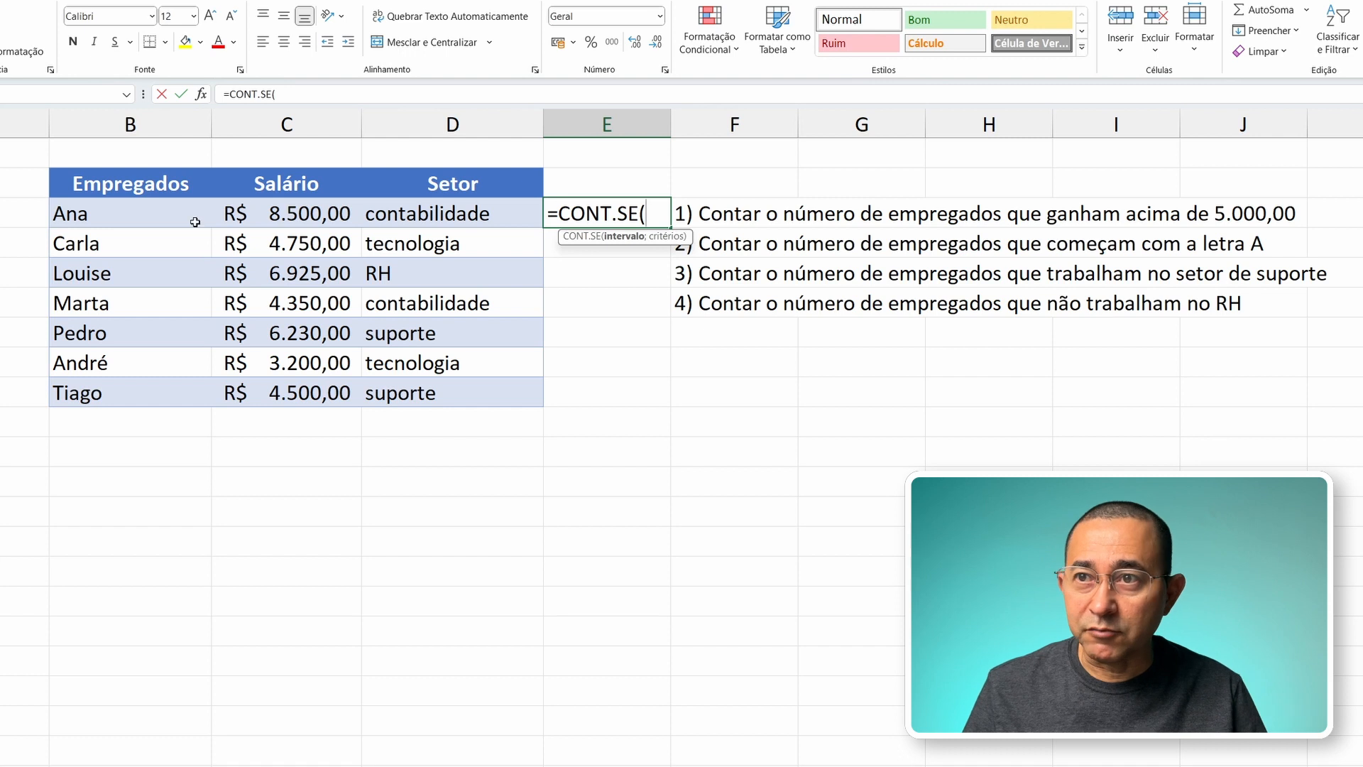
pyautogui.moveTo(124, 212); pyautogui.dragTo(405, 394)
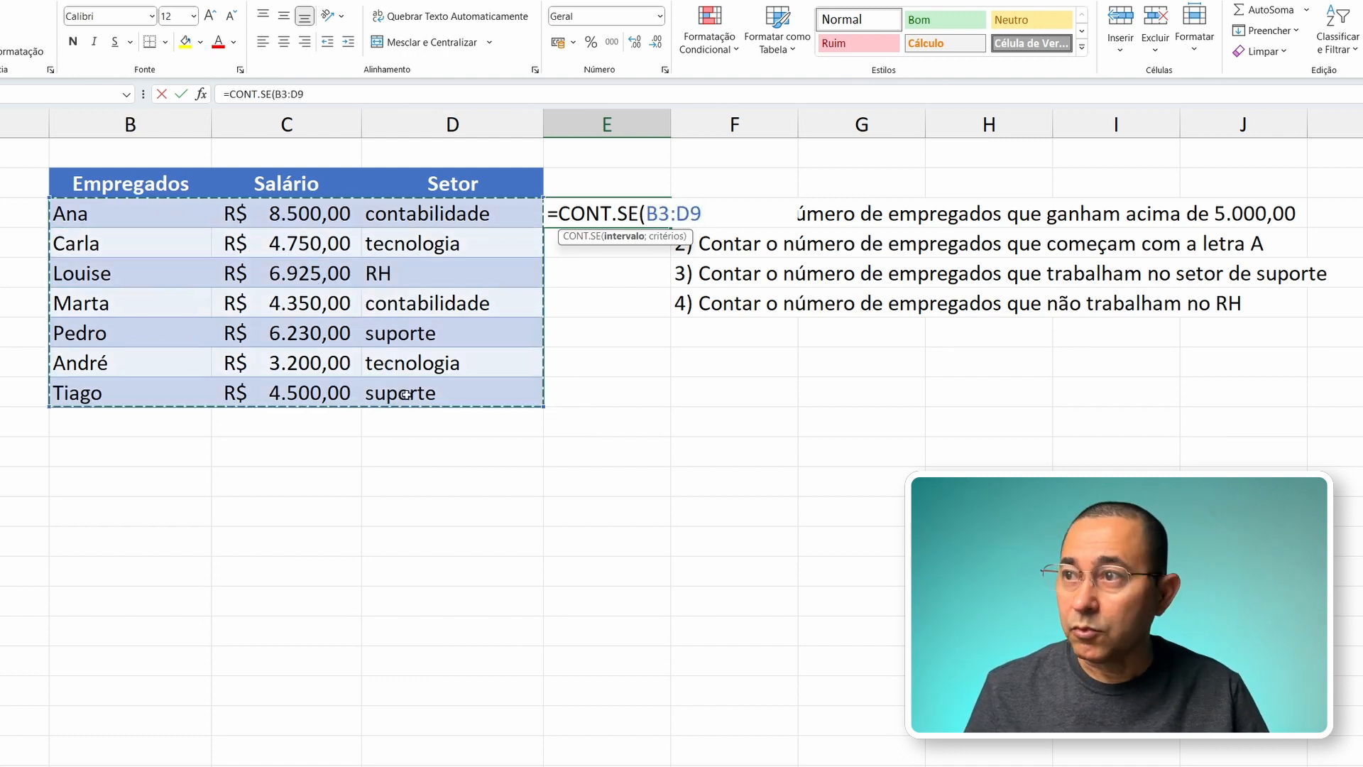
pyautogui.write(';">')
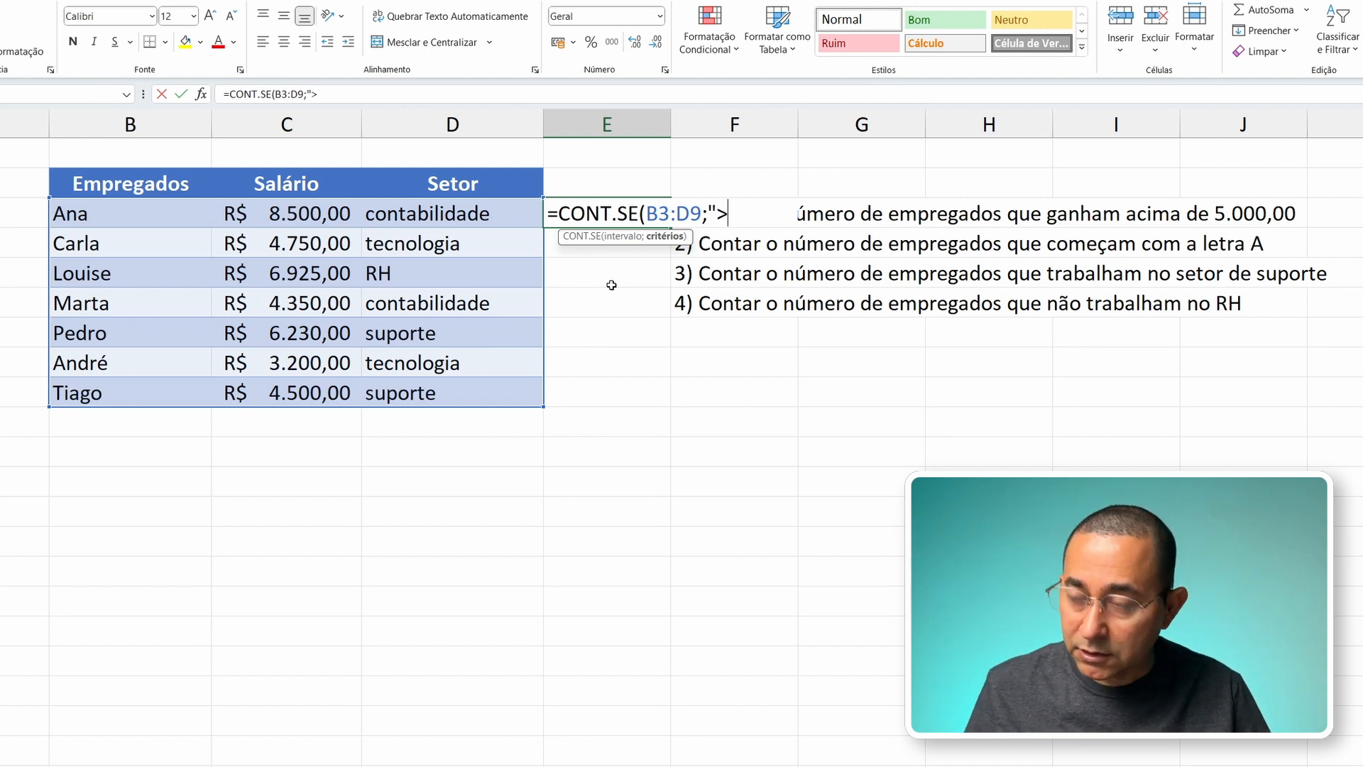
pyautogui.write('5000')
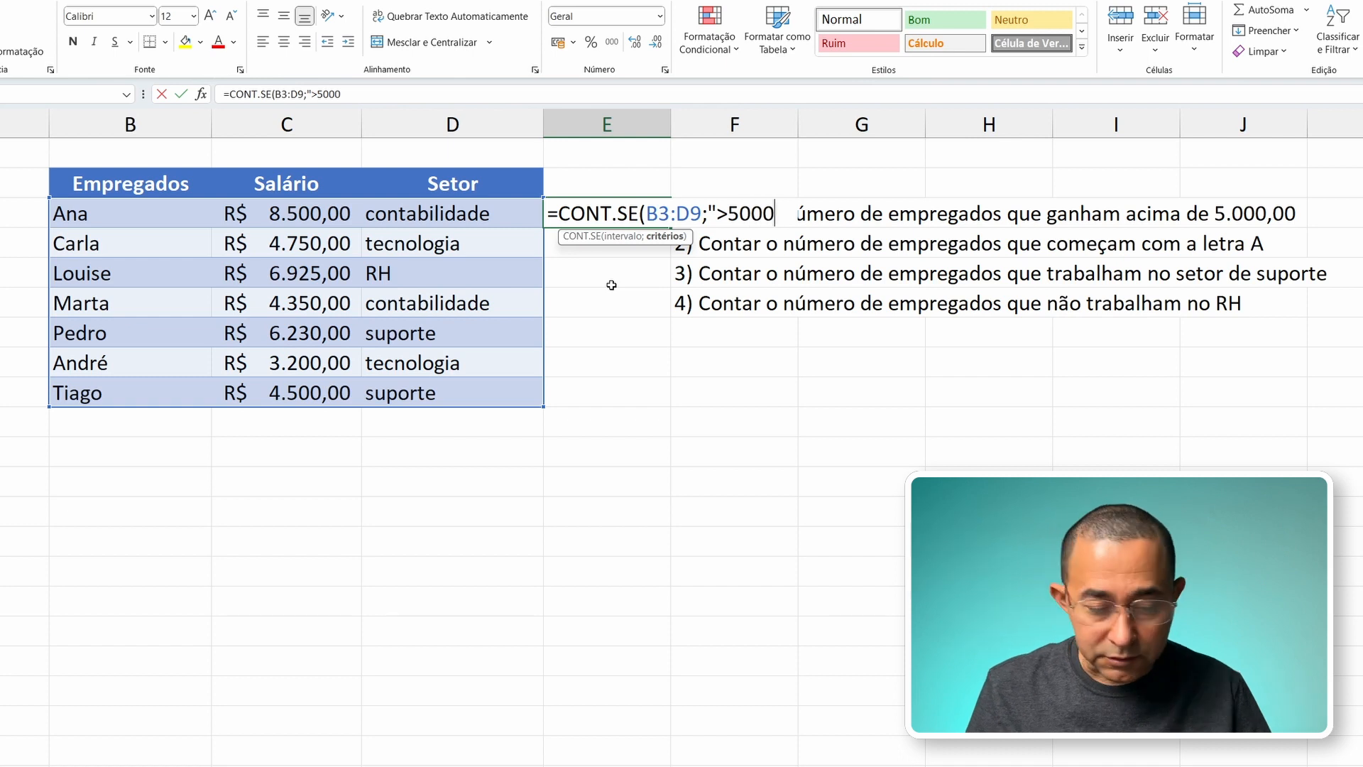
pyautogui.write('"')
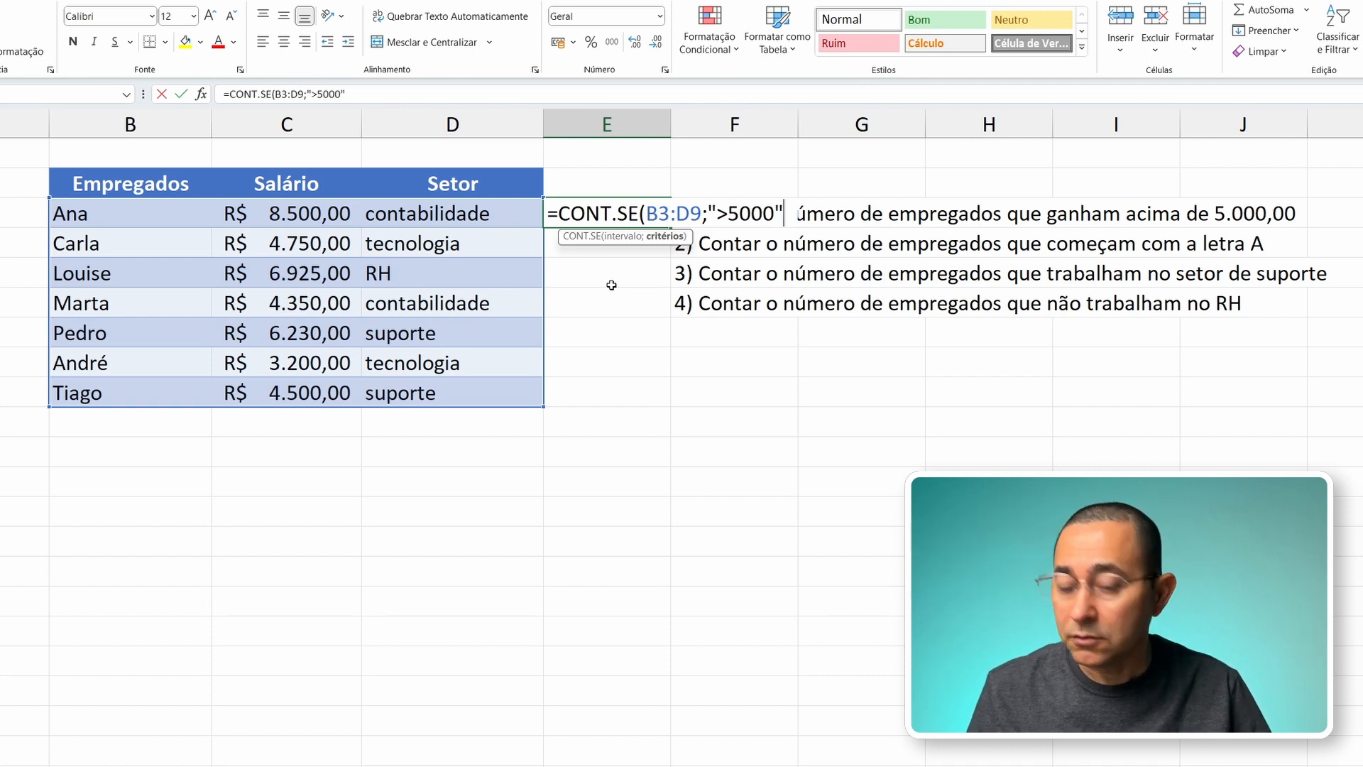
pyautogui.write(')')
pyautogui.press('Return')
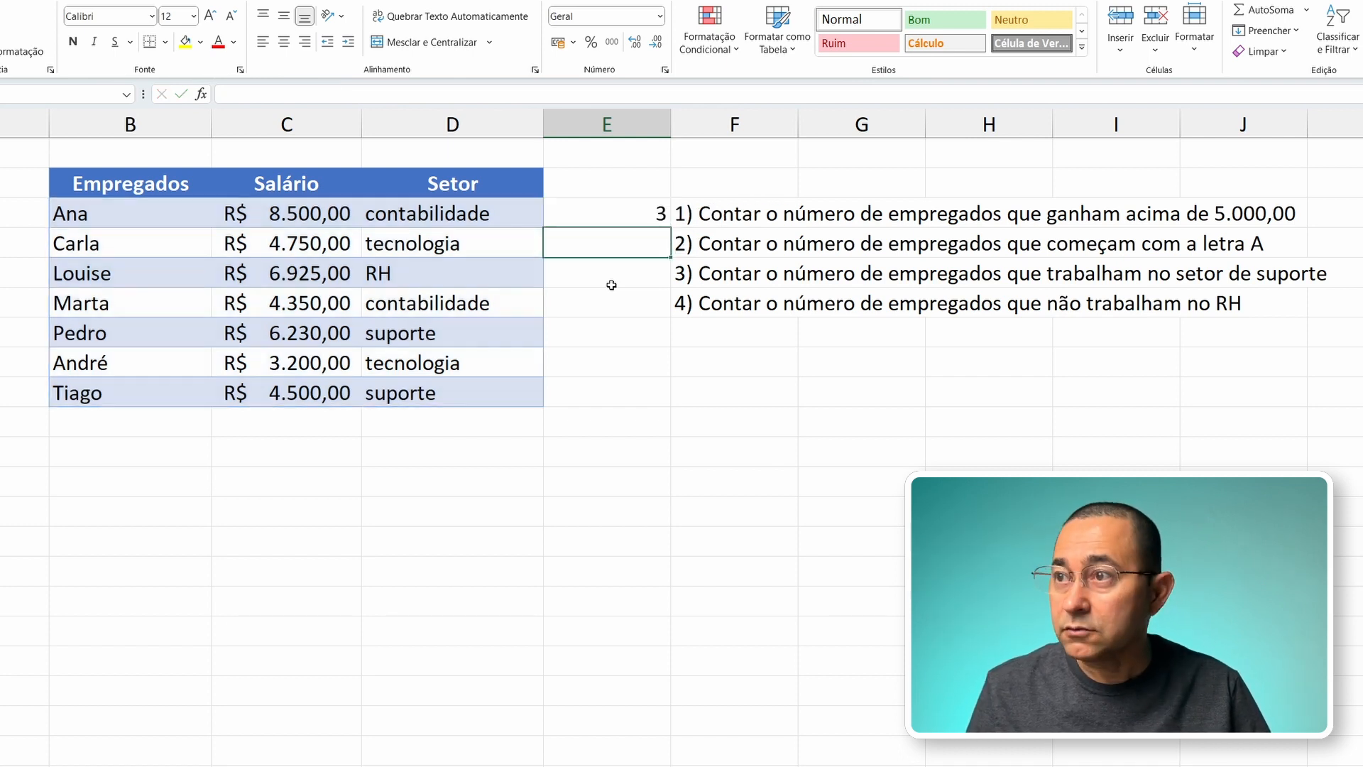
# Step: Check the count in E3 against the employee rows with salaries above 5.000,00
pyautogui.press('Up')
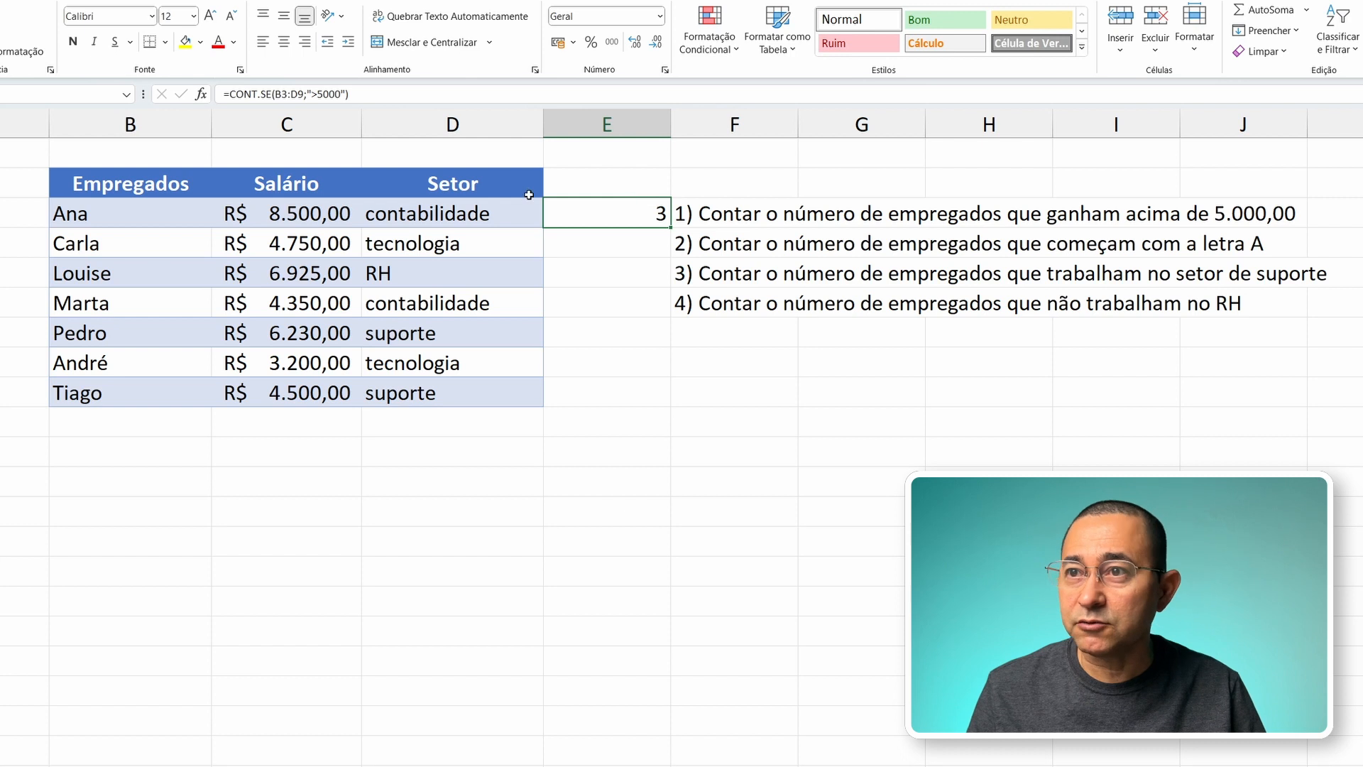
pyautogui.click(180, 214)
pyautogui.moveTo(130, 213); pyautogui.dragTo(275, 217)
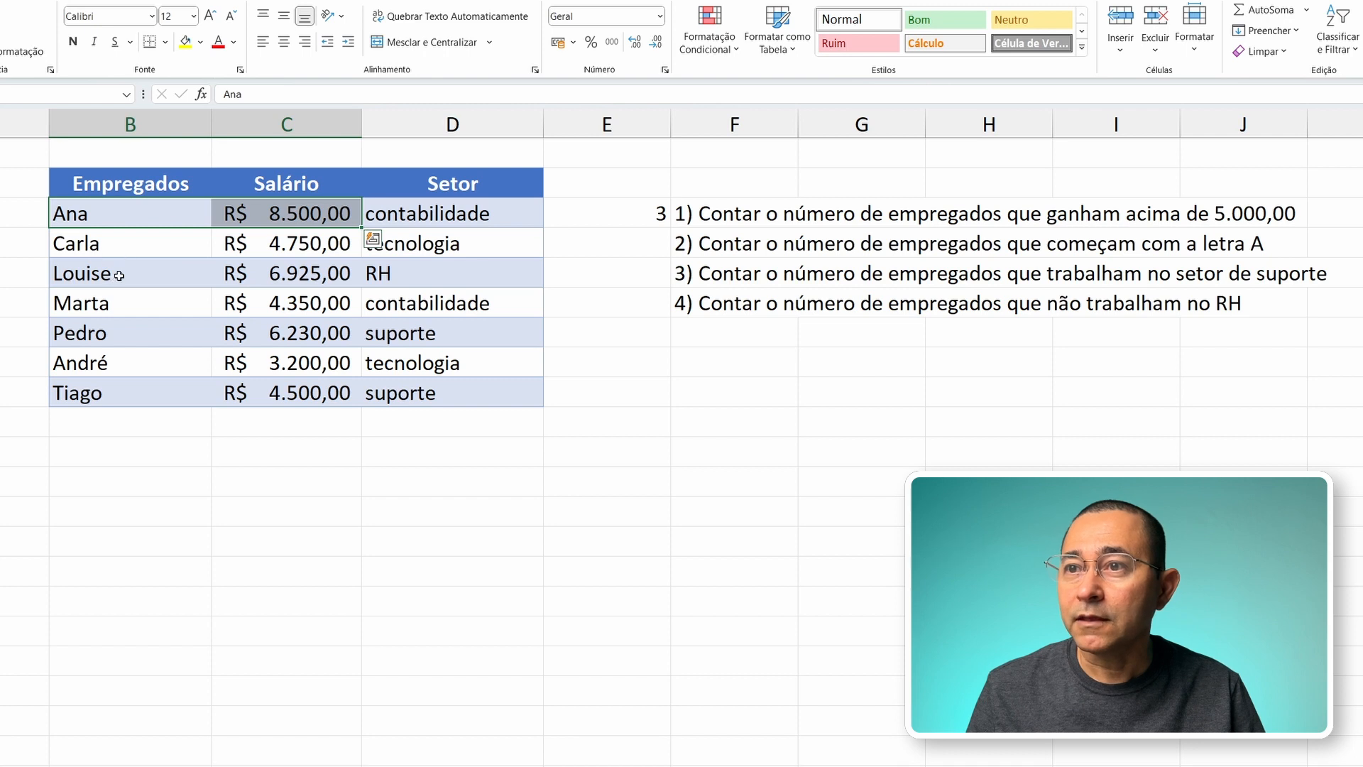
pyautogui.moveTo(96, 276); pyautogui.dragTo(289, 280)
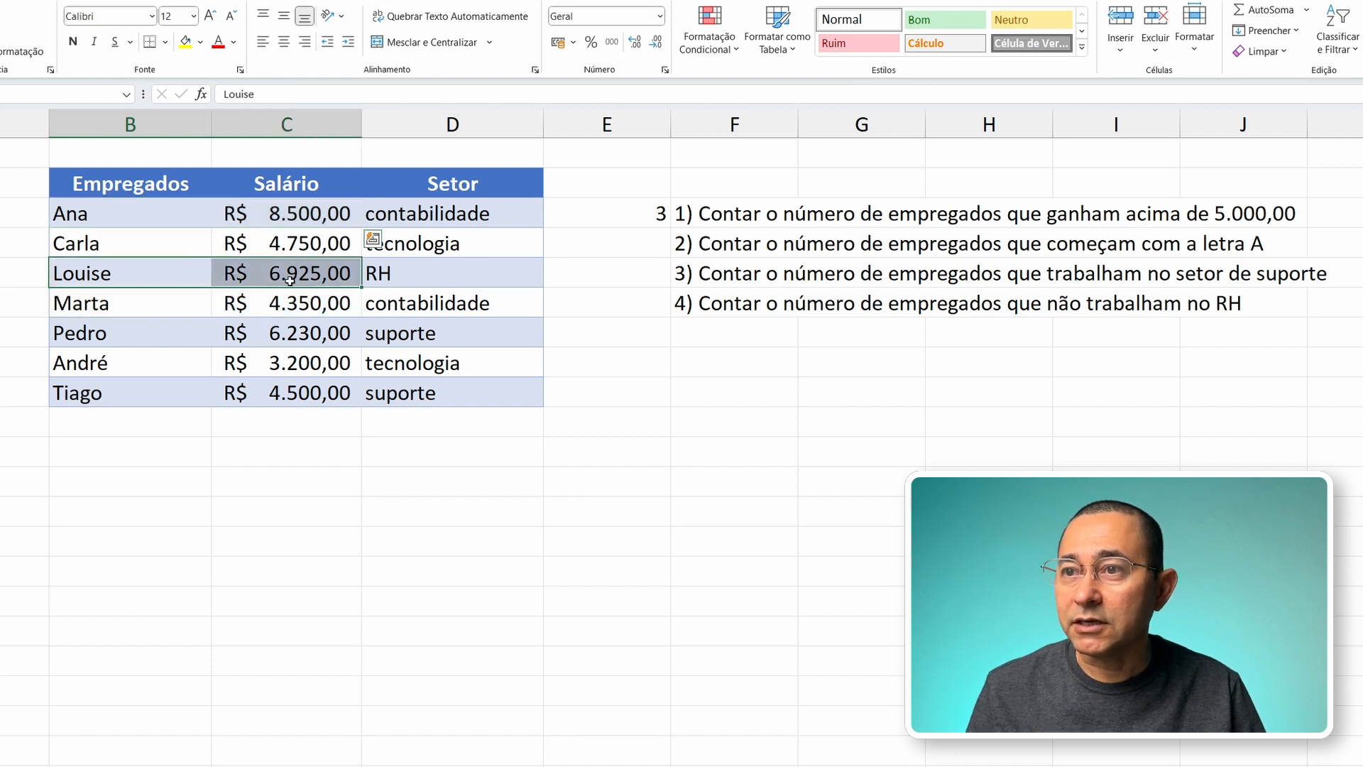
pyautogui.click(176, 336)
pyautogui.moveTo(176, 336); pyautogui.dragTo(292, 344)
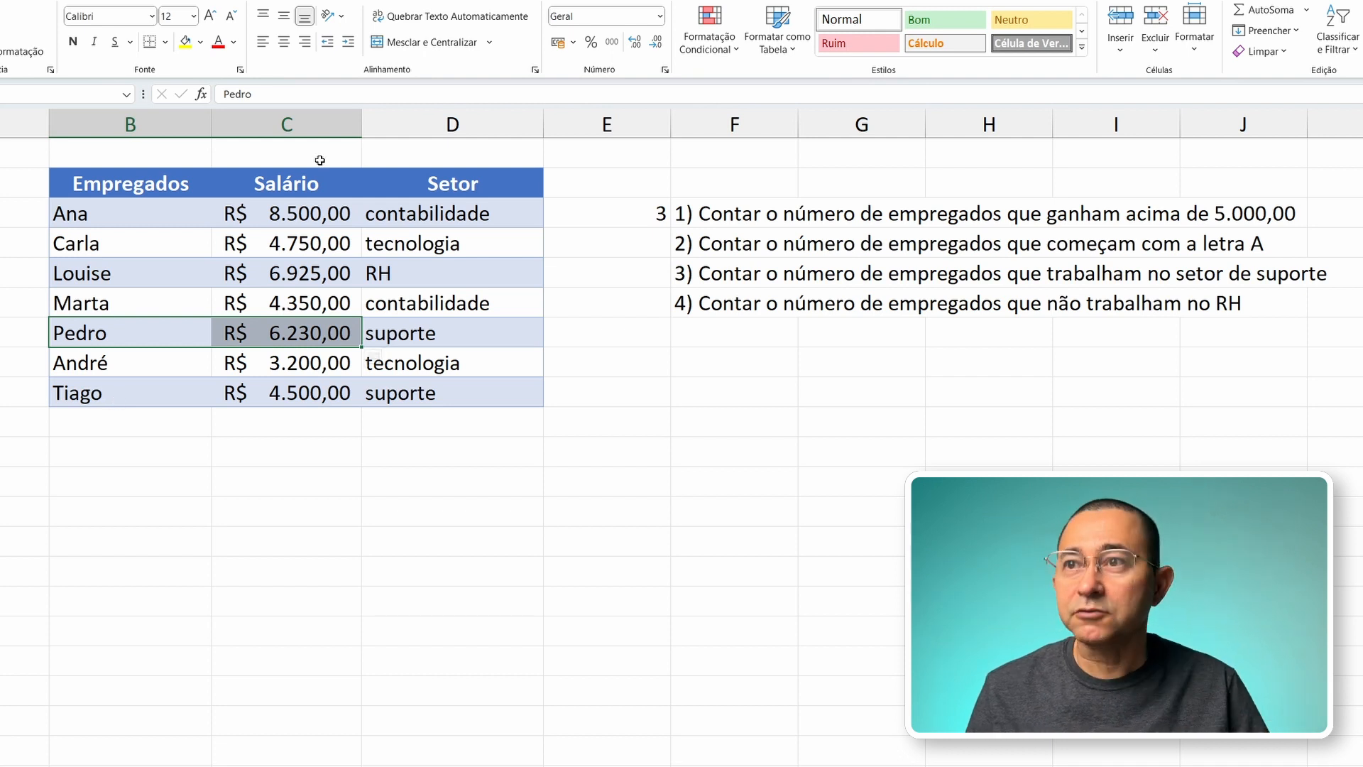
# Step: Change the criterion of the CONT.SE formula in E3 to "<5000"
pyautogui.click(591, 222)
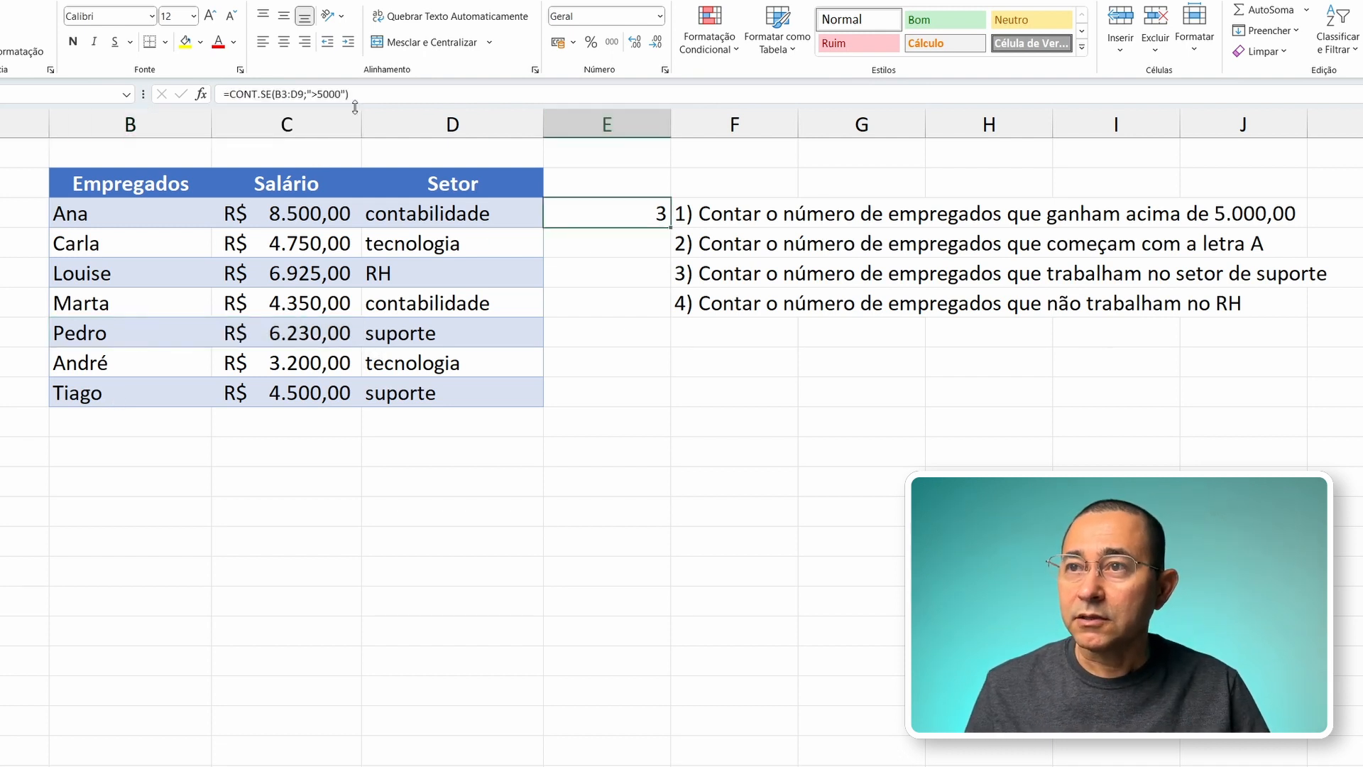
pyautogui.click(284, 94)
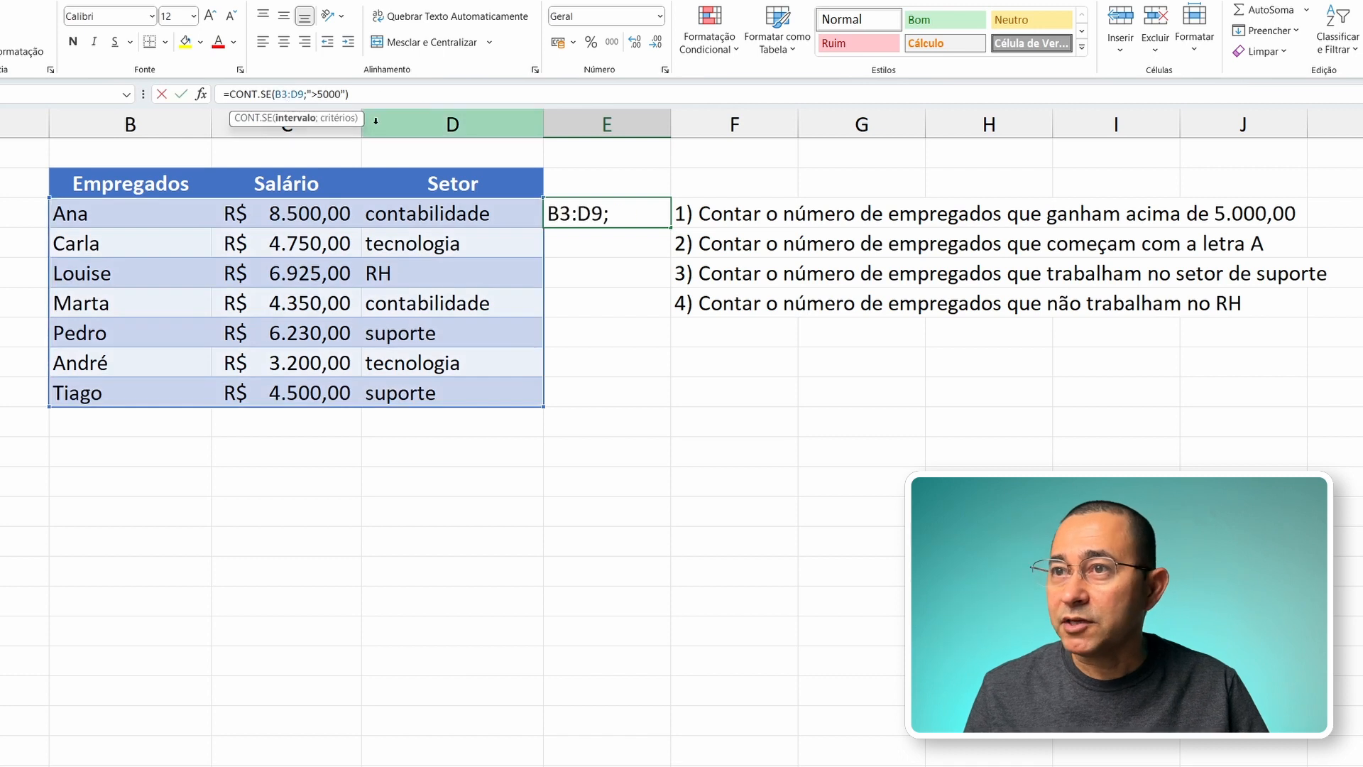
pyautogui.click(315, 95)
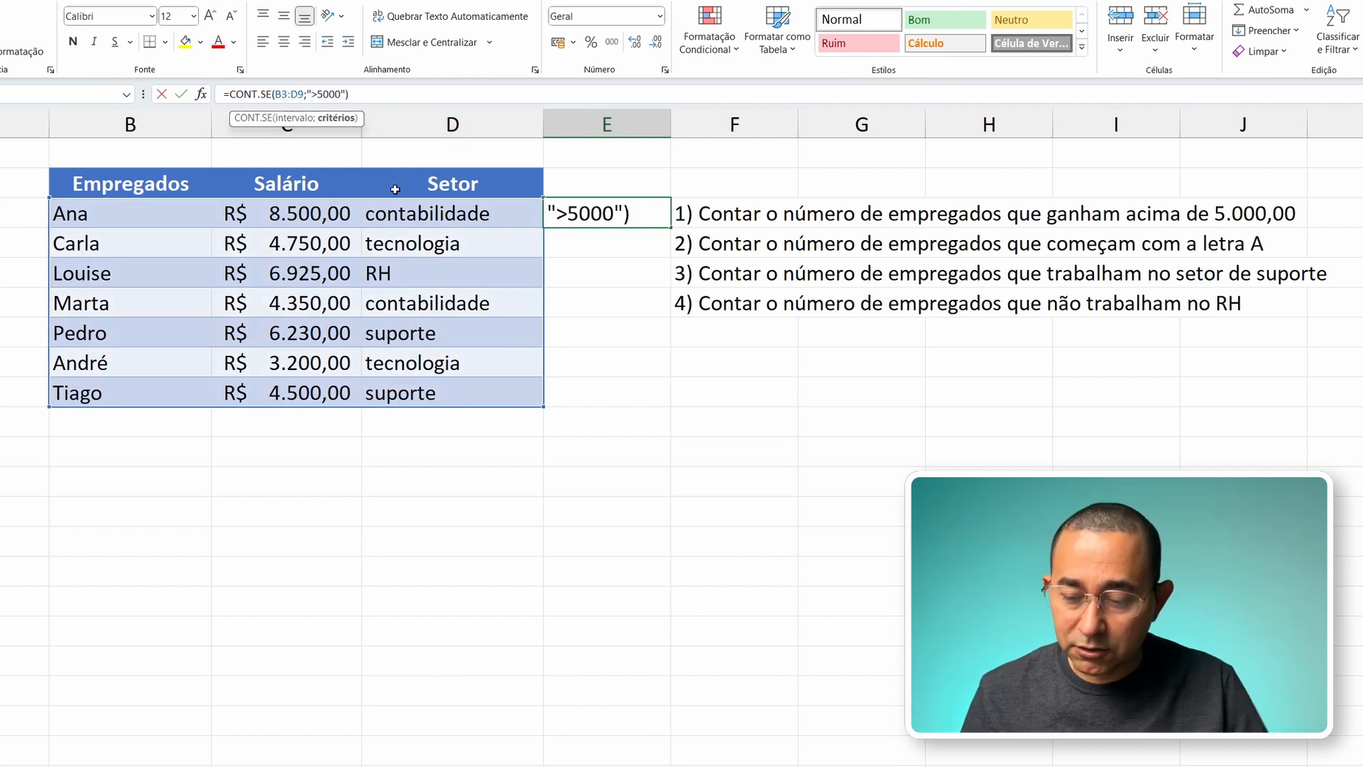
pyautogui.press('Delete')
pyautogui.write('<')
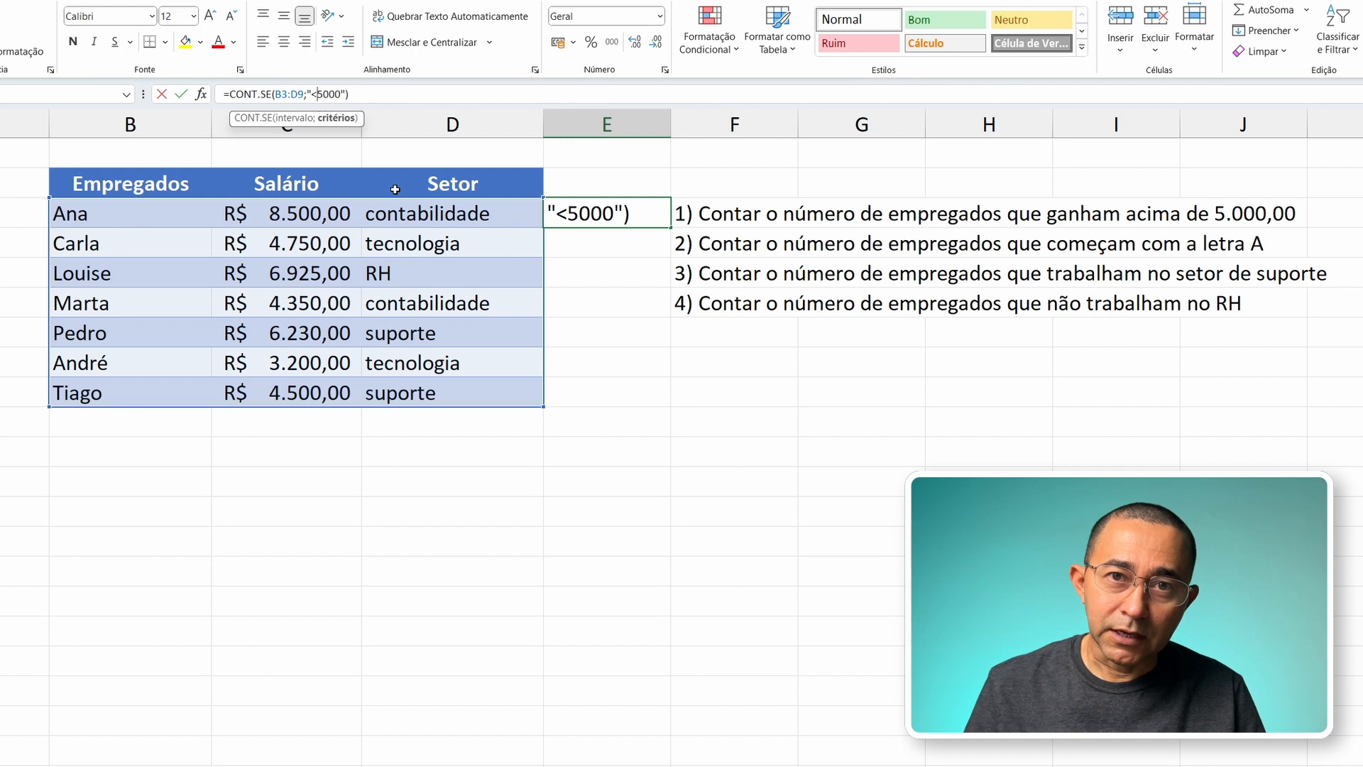
pyautogui.press('Return')
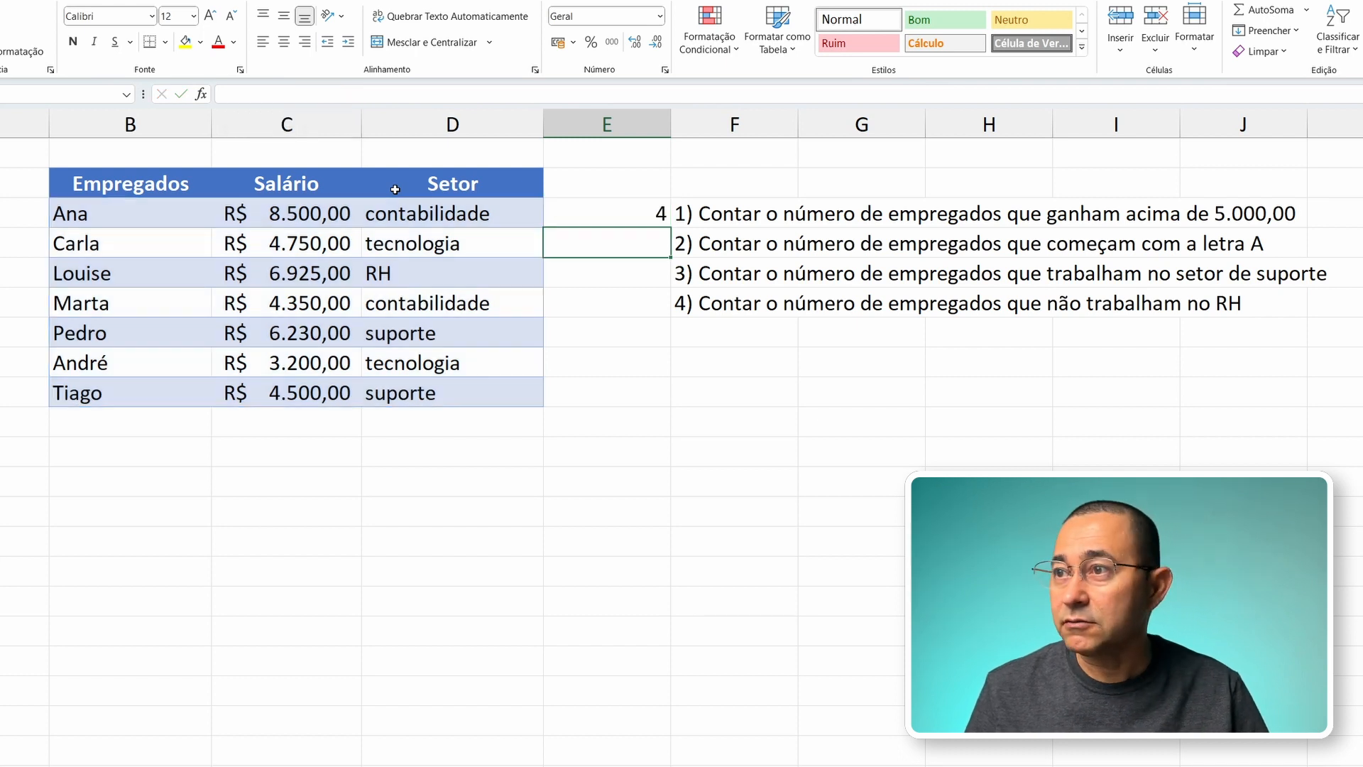
# Step: Check the new count in E3 against the employees whose salaries are below 5.000,00
pyautogui.press('Up')
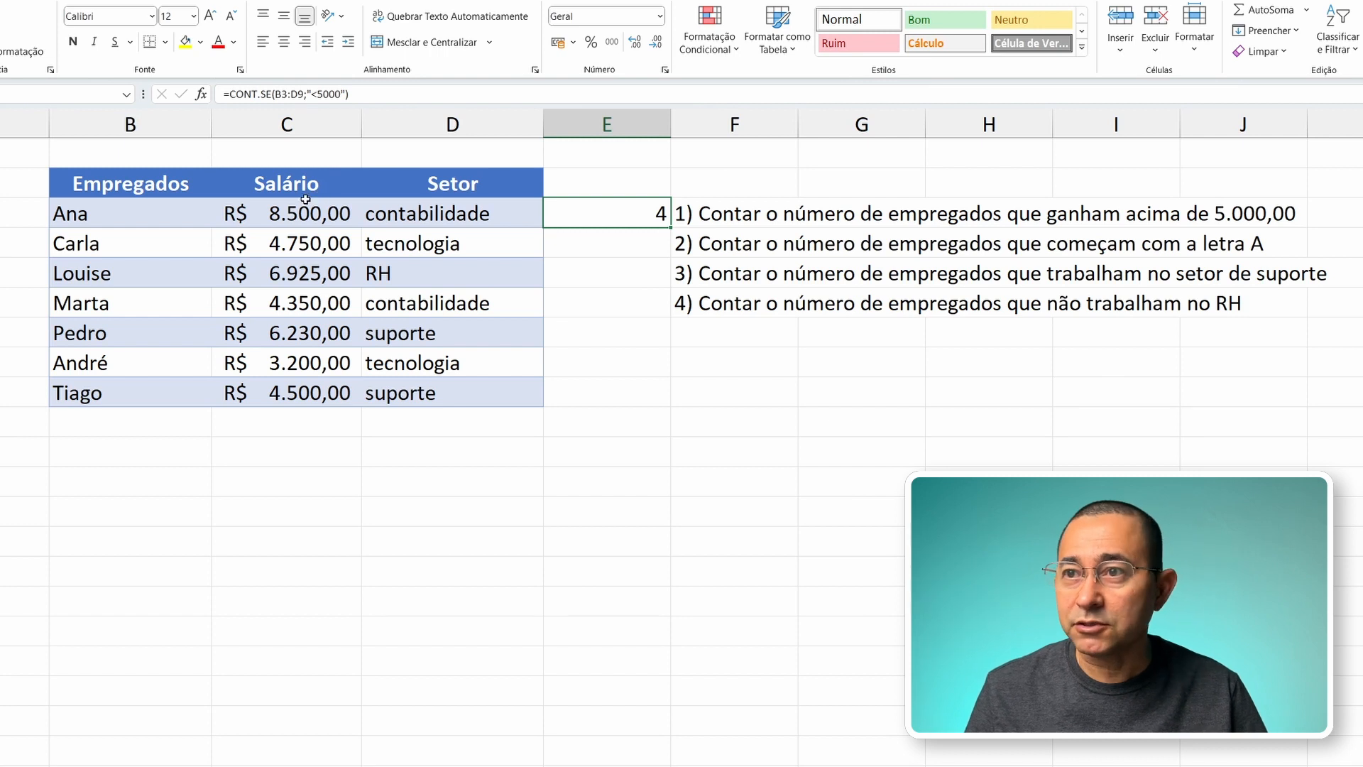
pyautogui.click(167, 307)
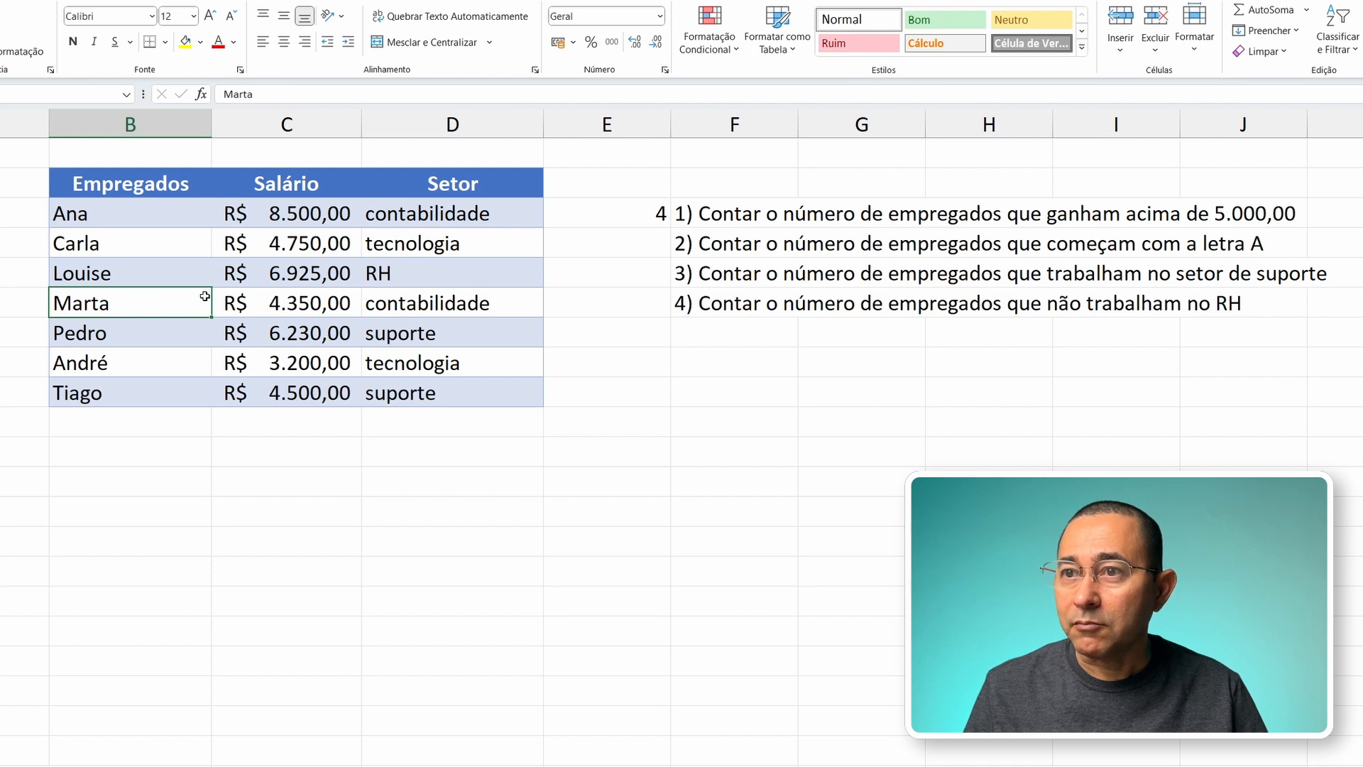
pyautogui.click(176, 243)
pyautogui.click(175, 305)
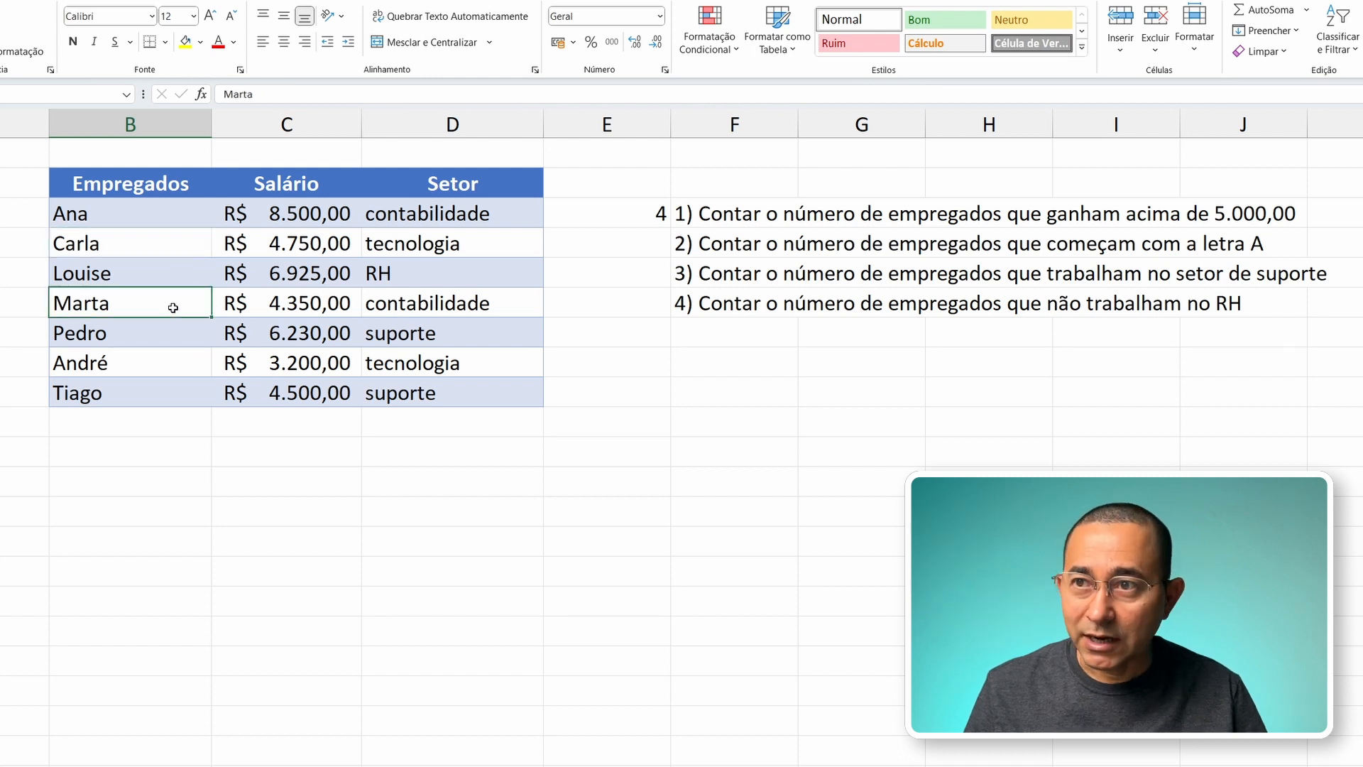
pyautogui.click(178, 368)
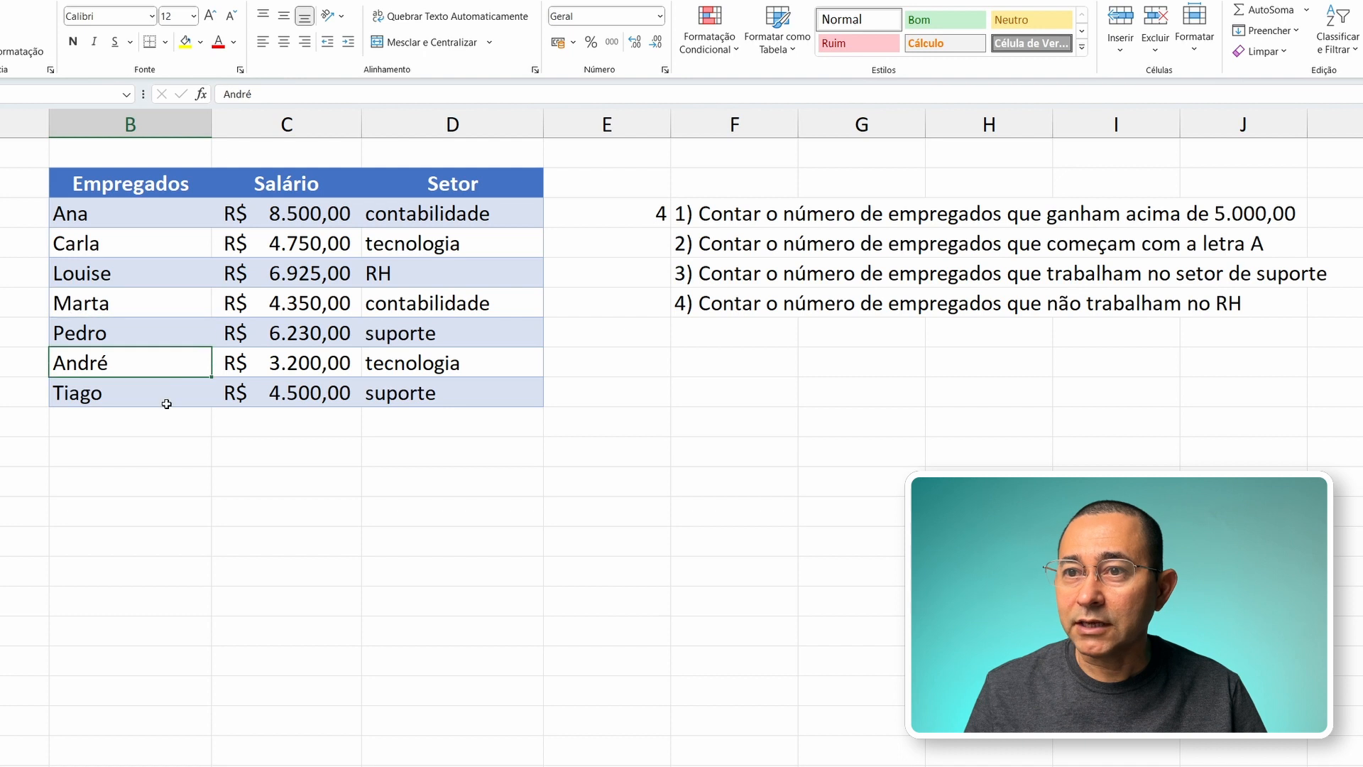
pyautogui.click(168, 398)
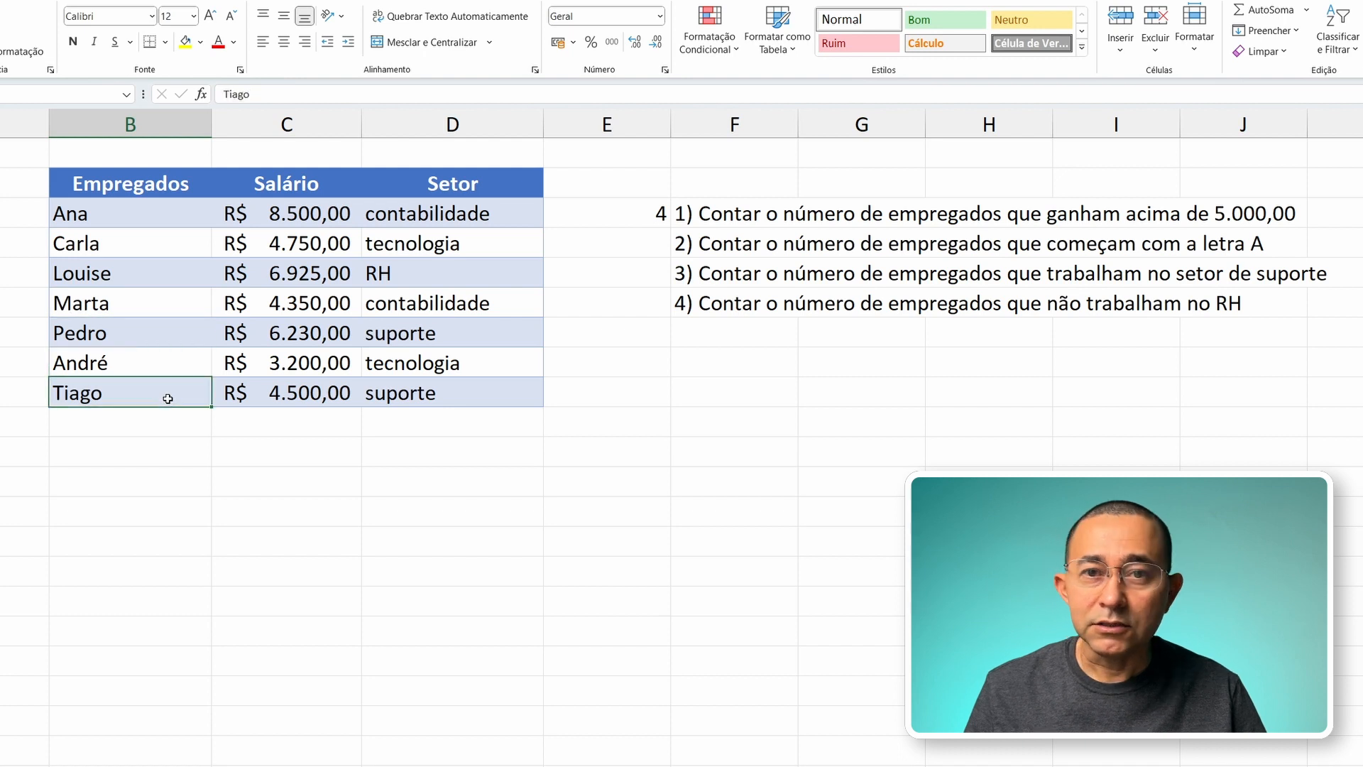
# Step: Set the criterion of the CONT.SE formula in E3 back to ">5000"
pyautogui.click(636, 220)
pyautogui.press('Down')
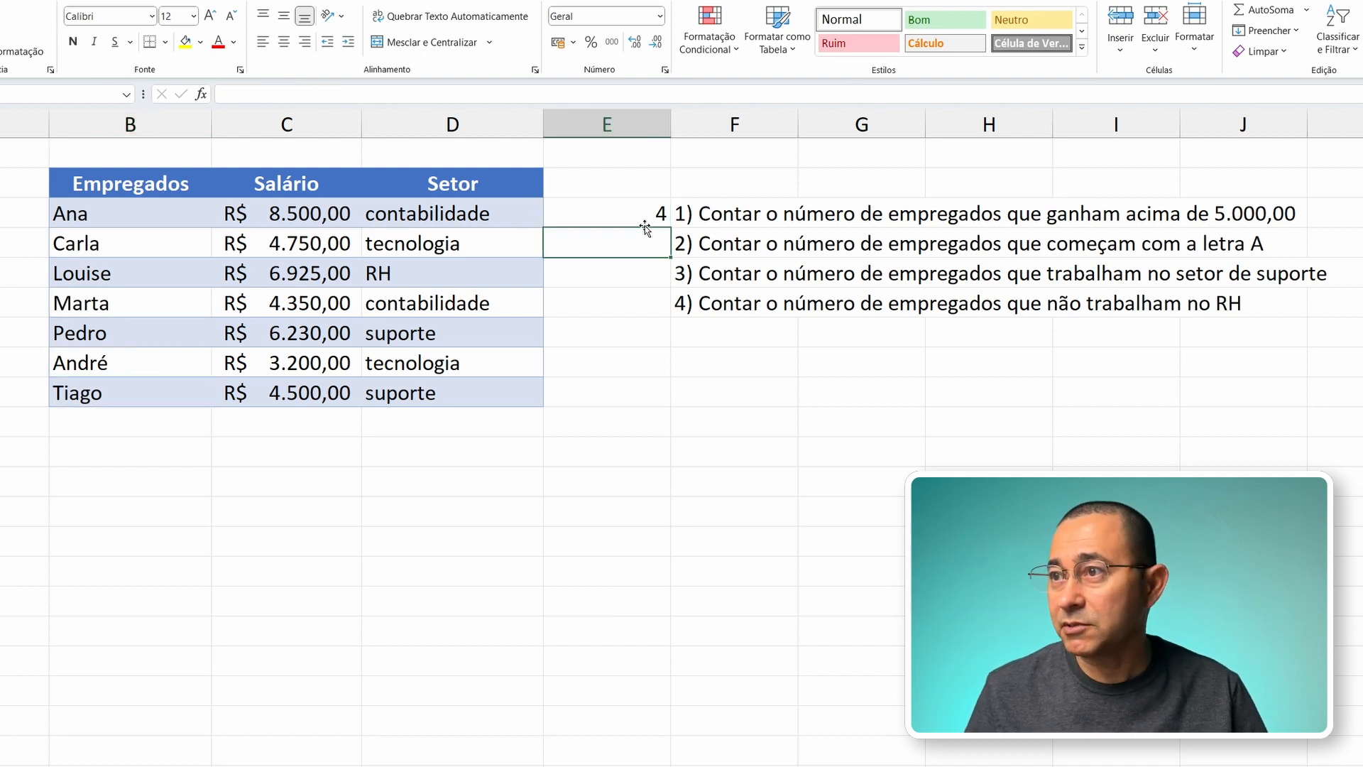
pyautogui.click(643, 222)
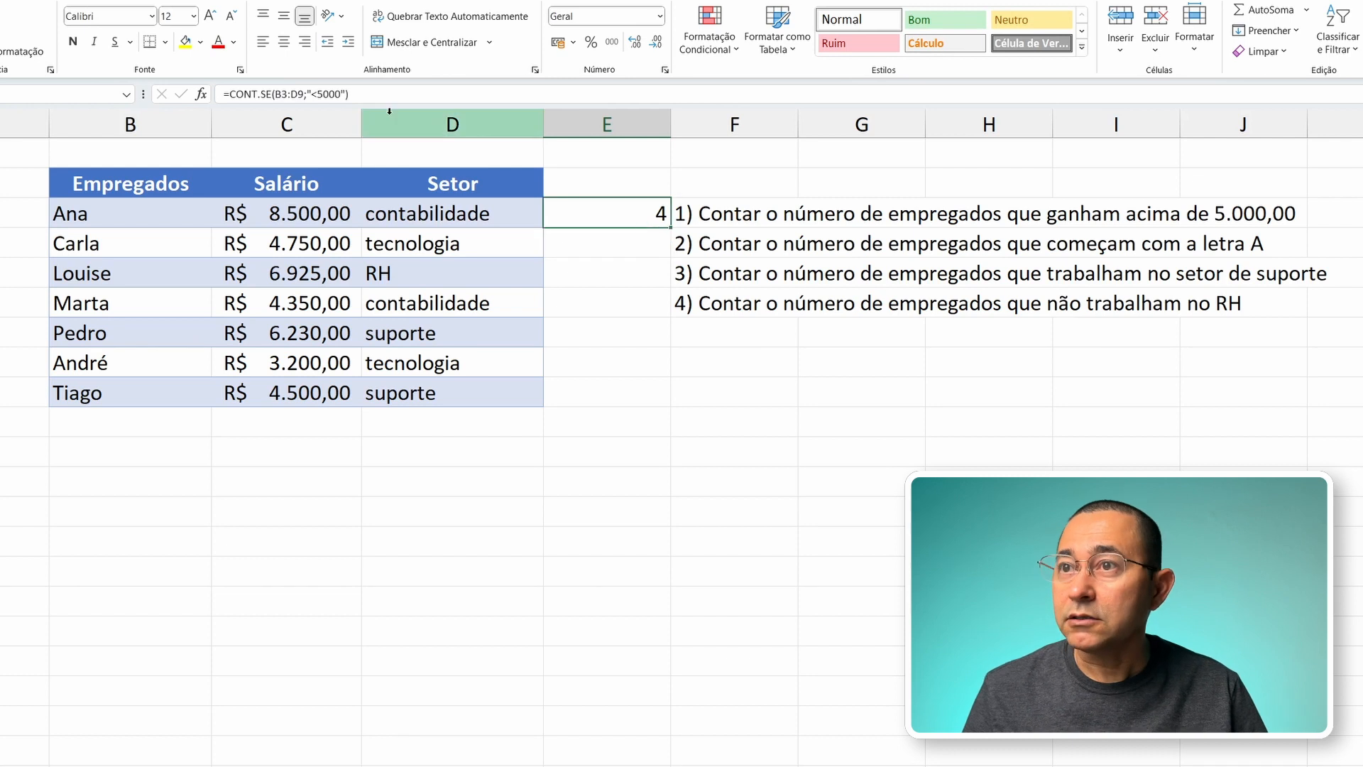
pyautogui.click(318, 93)
pyautogui.press('BackSpace')
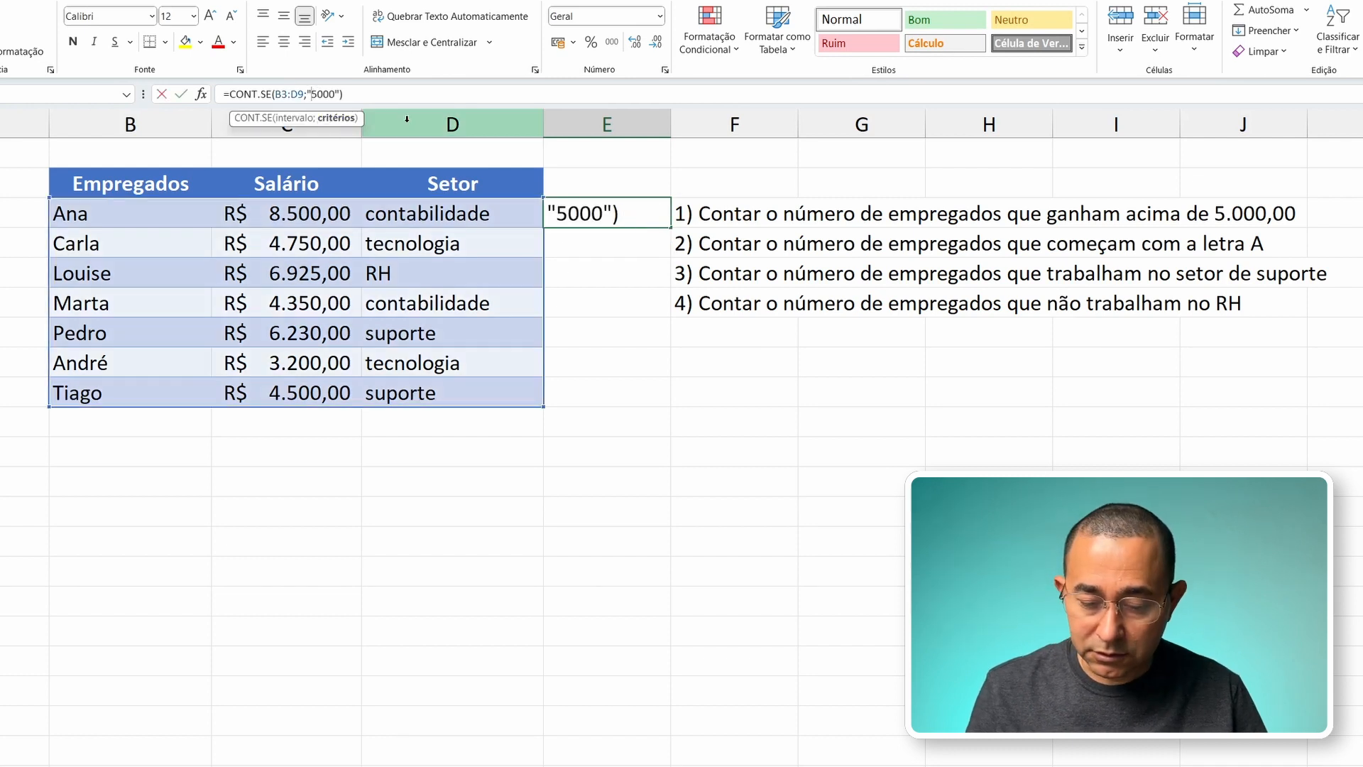
pyautogui.write('>')
pyautogui.press('Return')
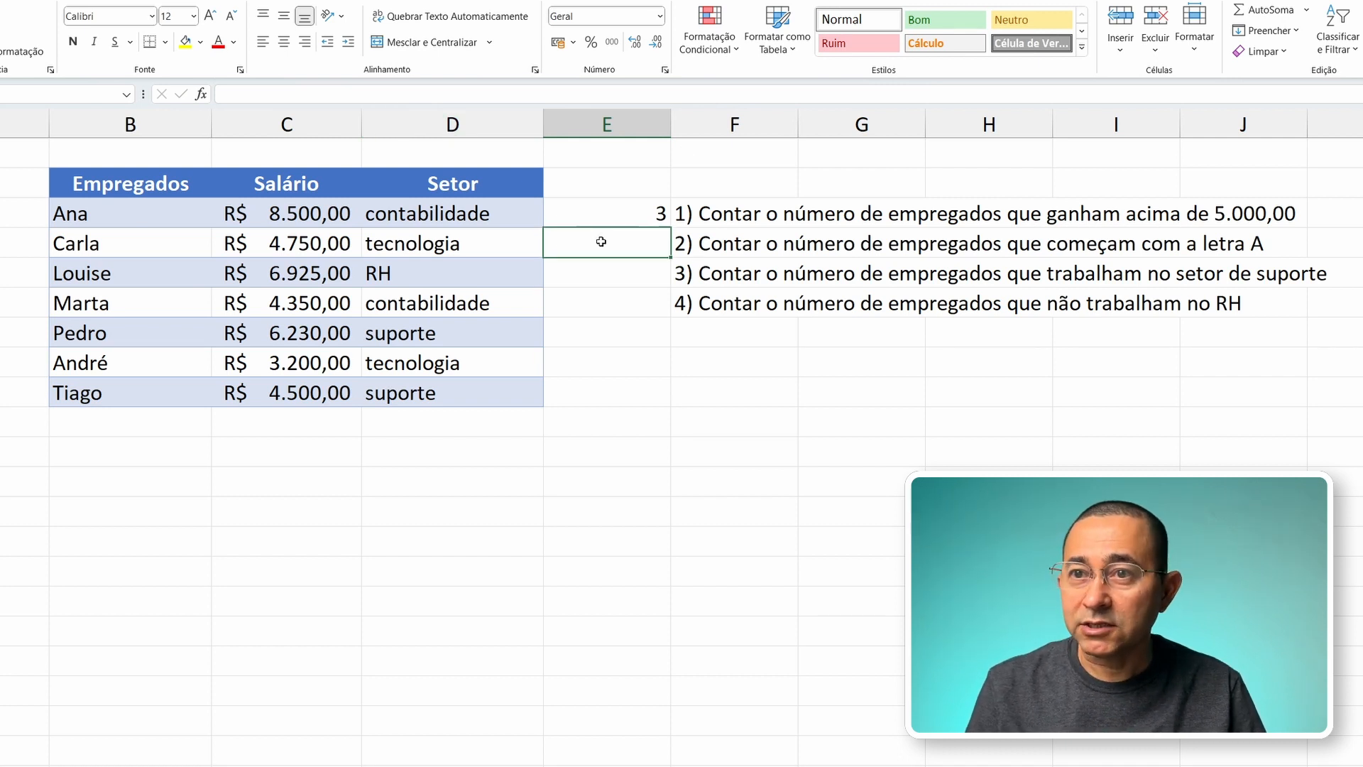
# Step: Enter =CONT.SE(B3:D9;"a*") in E4 to count the employees whose names start with A
pyautogui.write('=')
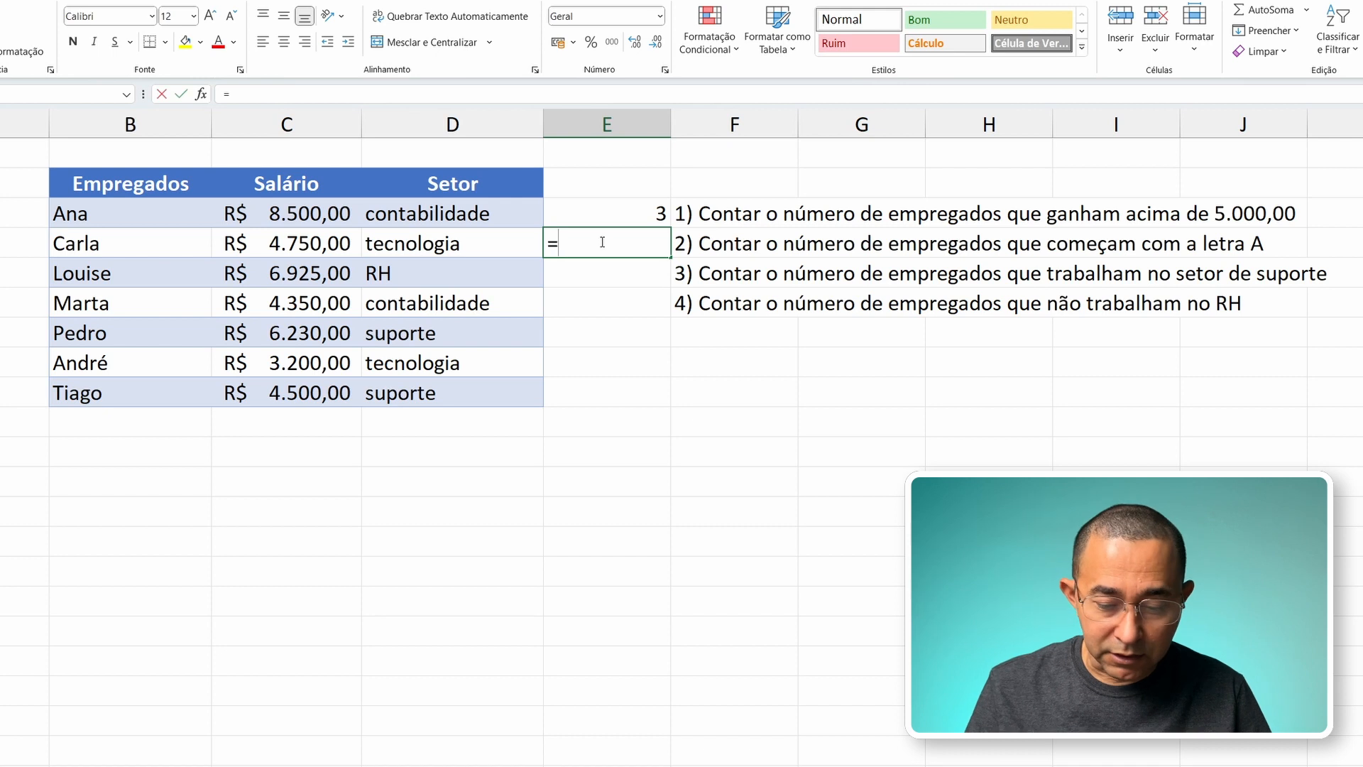
pyautogui.write('cont.se')
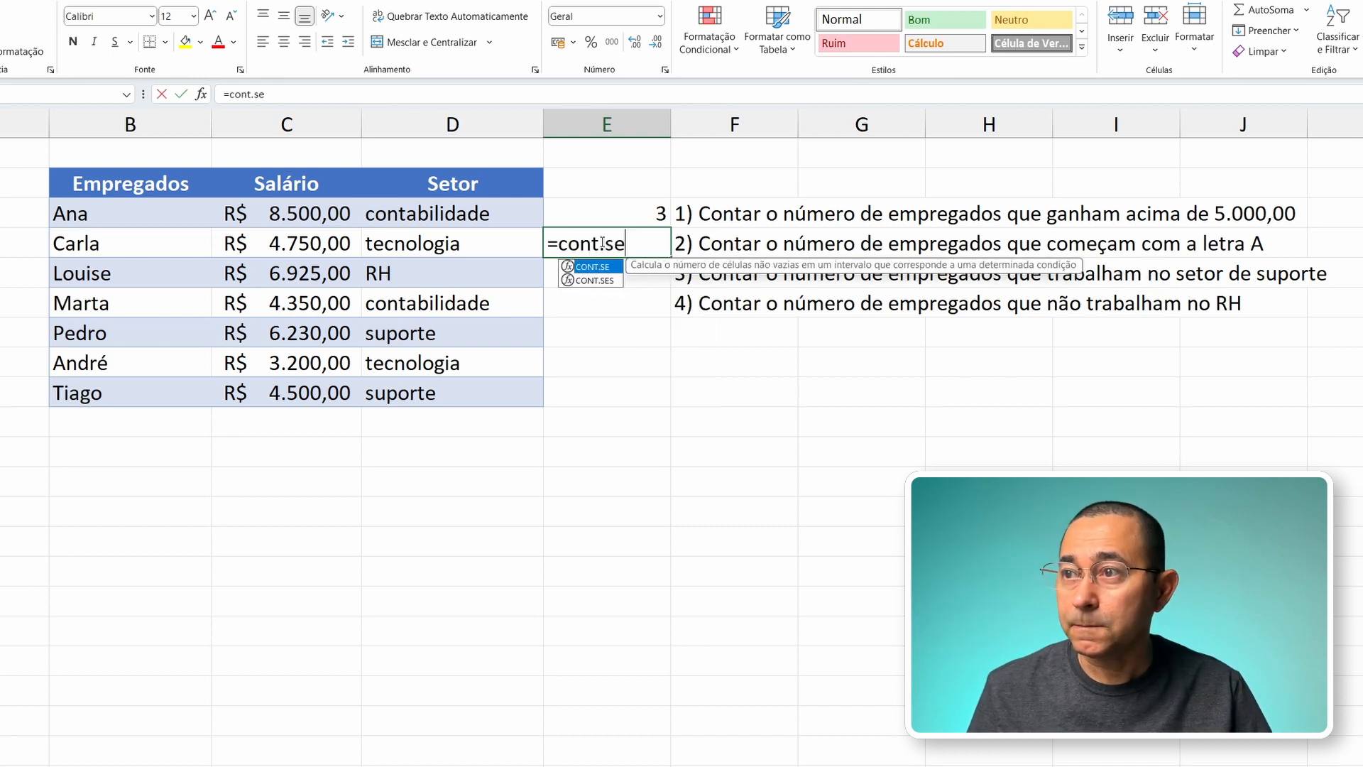
pyautogui.press('Tab')
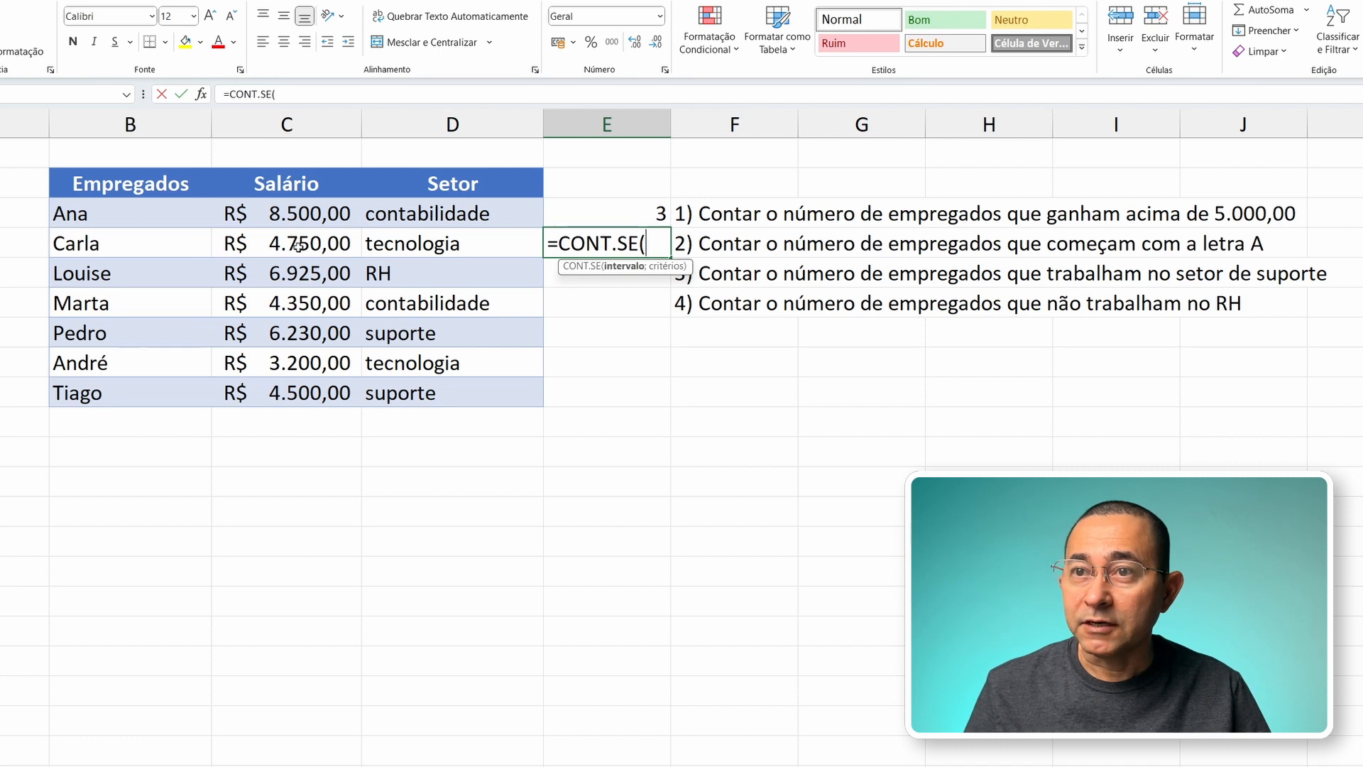
pyautogui.click(91, 214)
pyautogui.moveTo(91, 215); pyautogui.dragTo(411, 390)
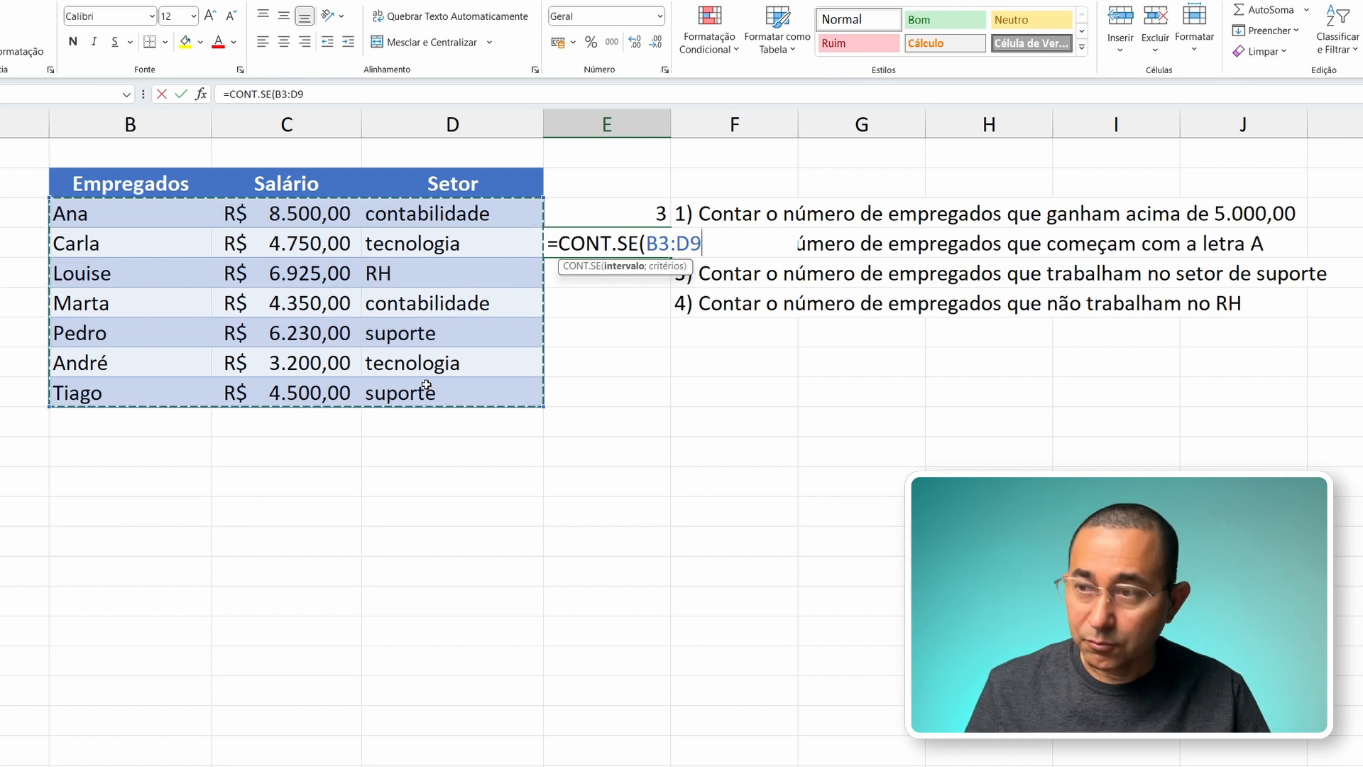
pyautogui.write(';')
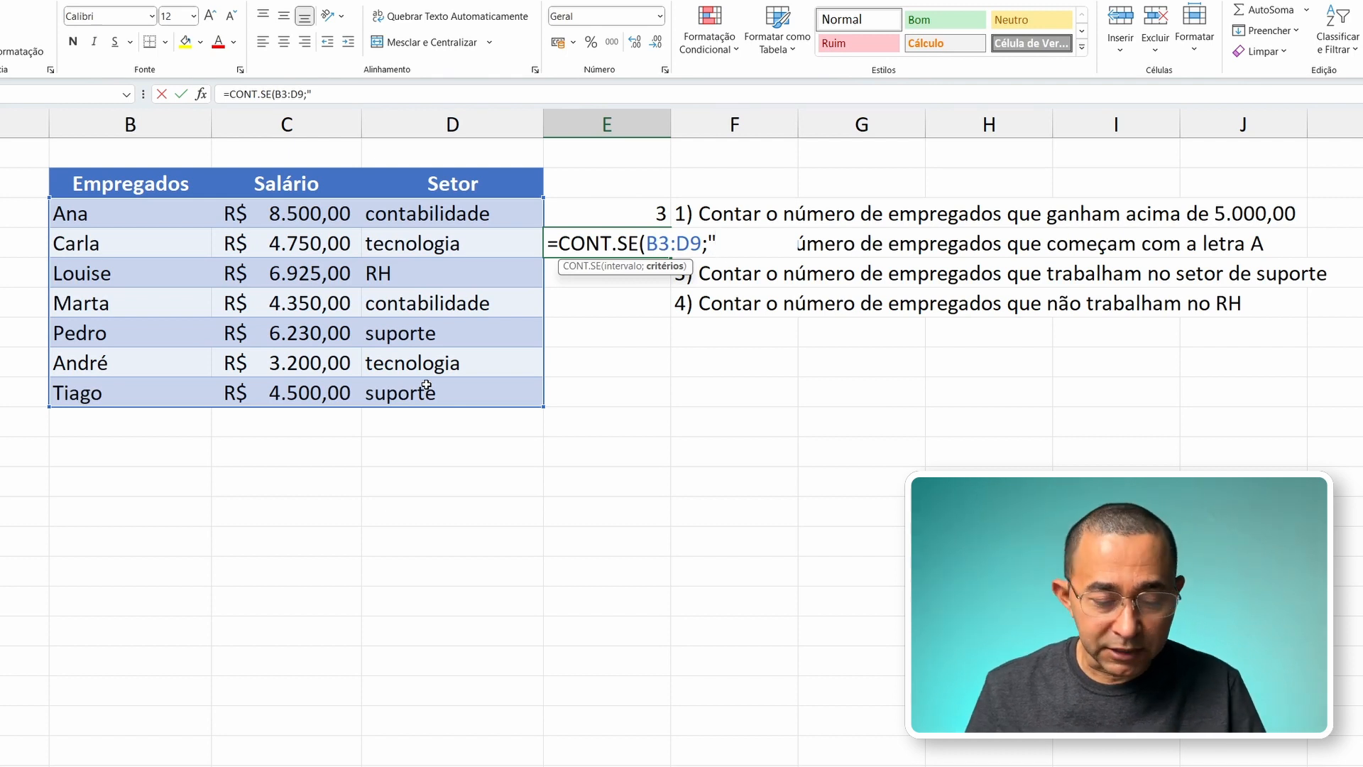
pyautogui.write('a')
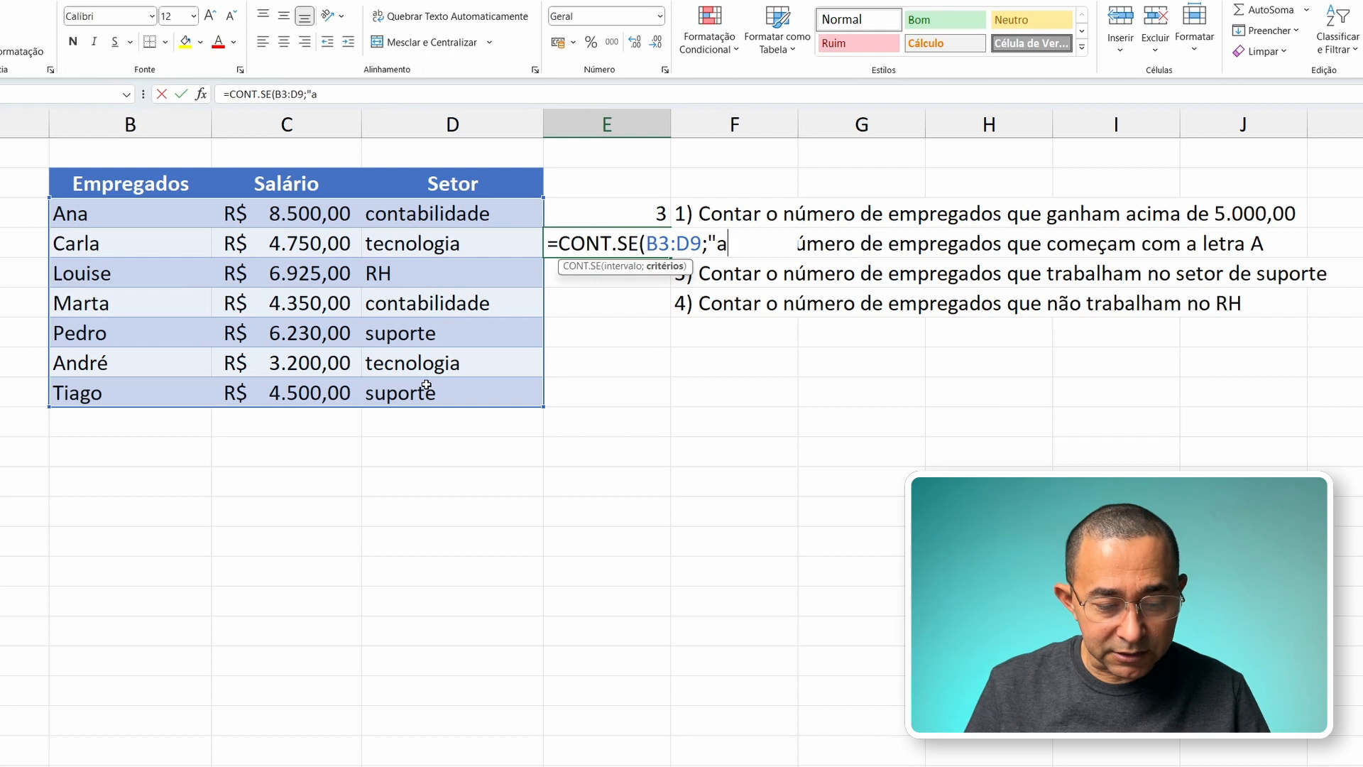
pyautogui.write('*')
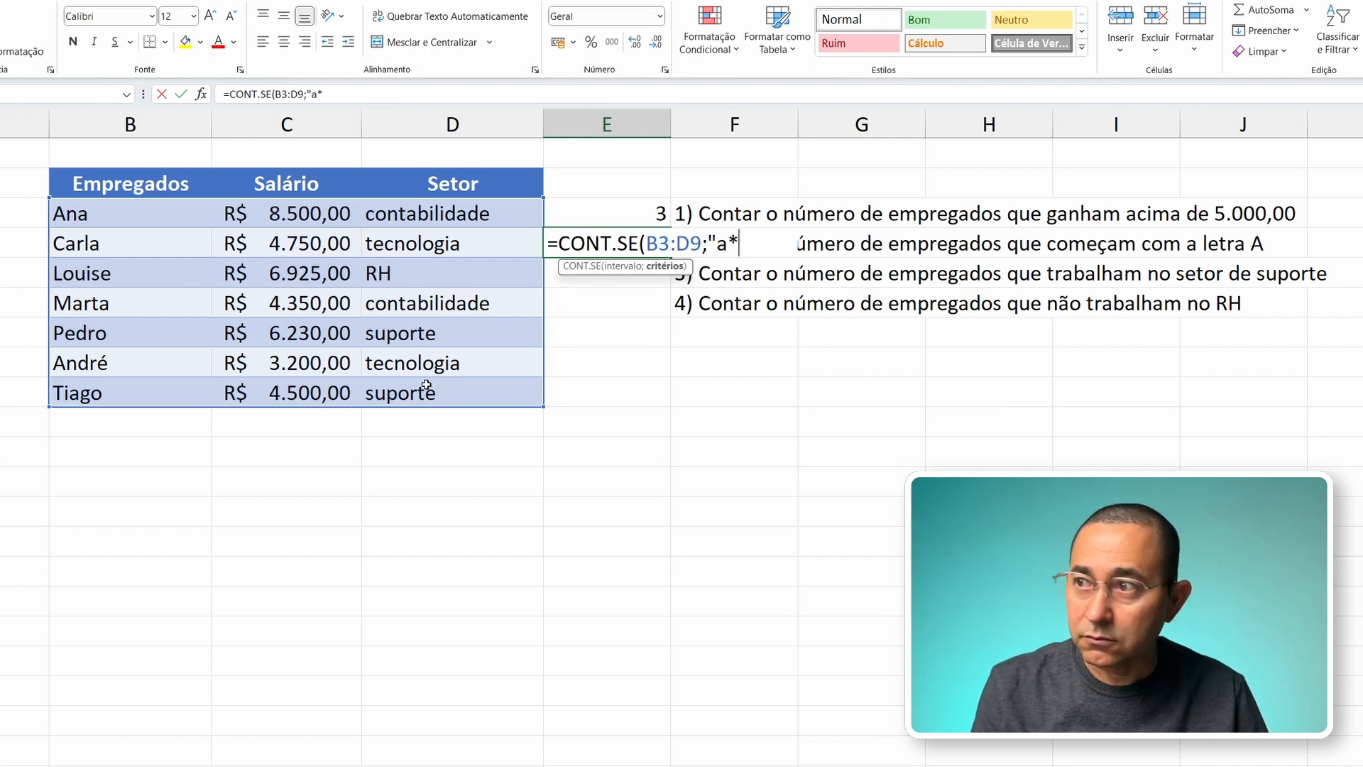
pyautogui.write('"')
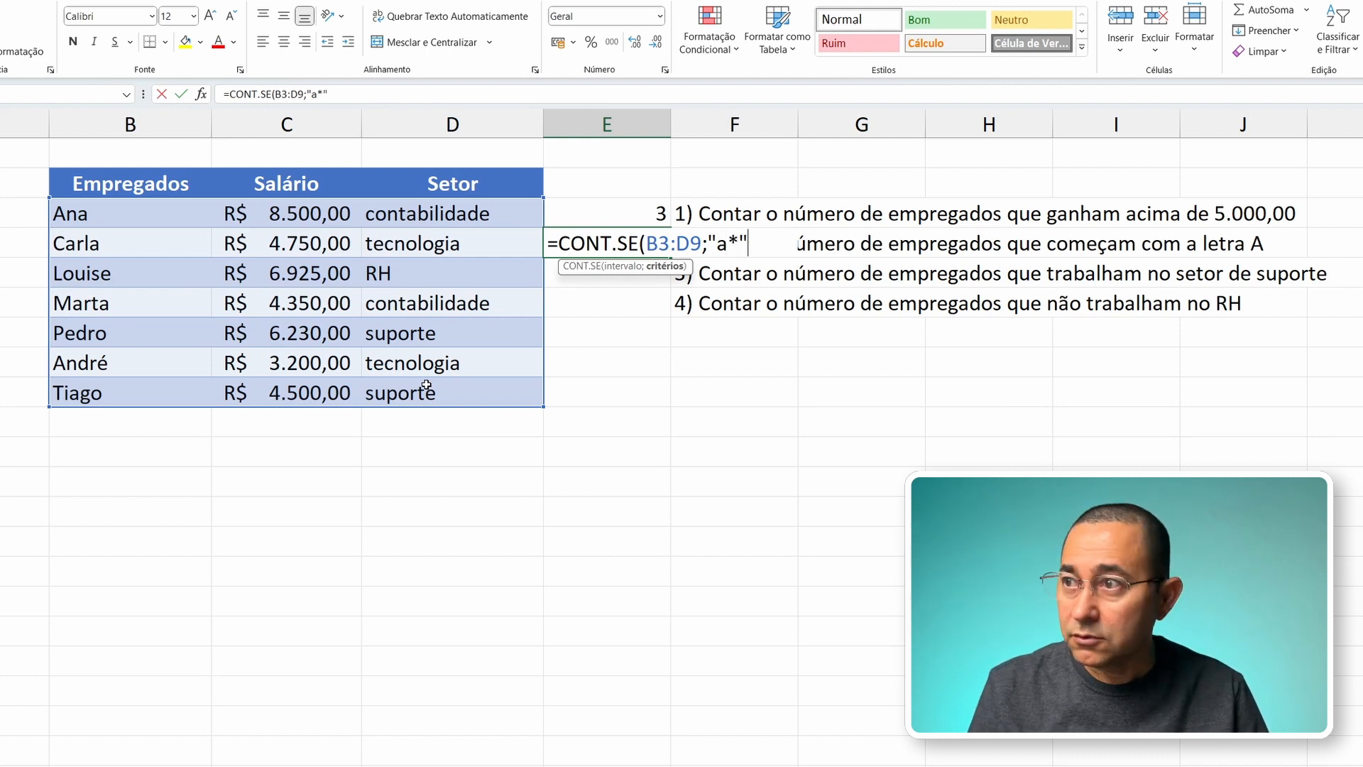
pyautogui.write(')')
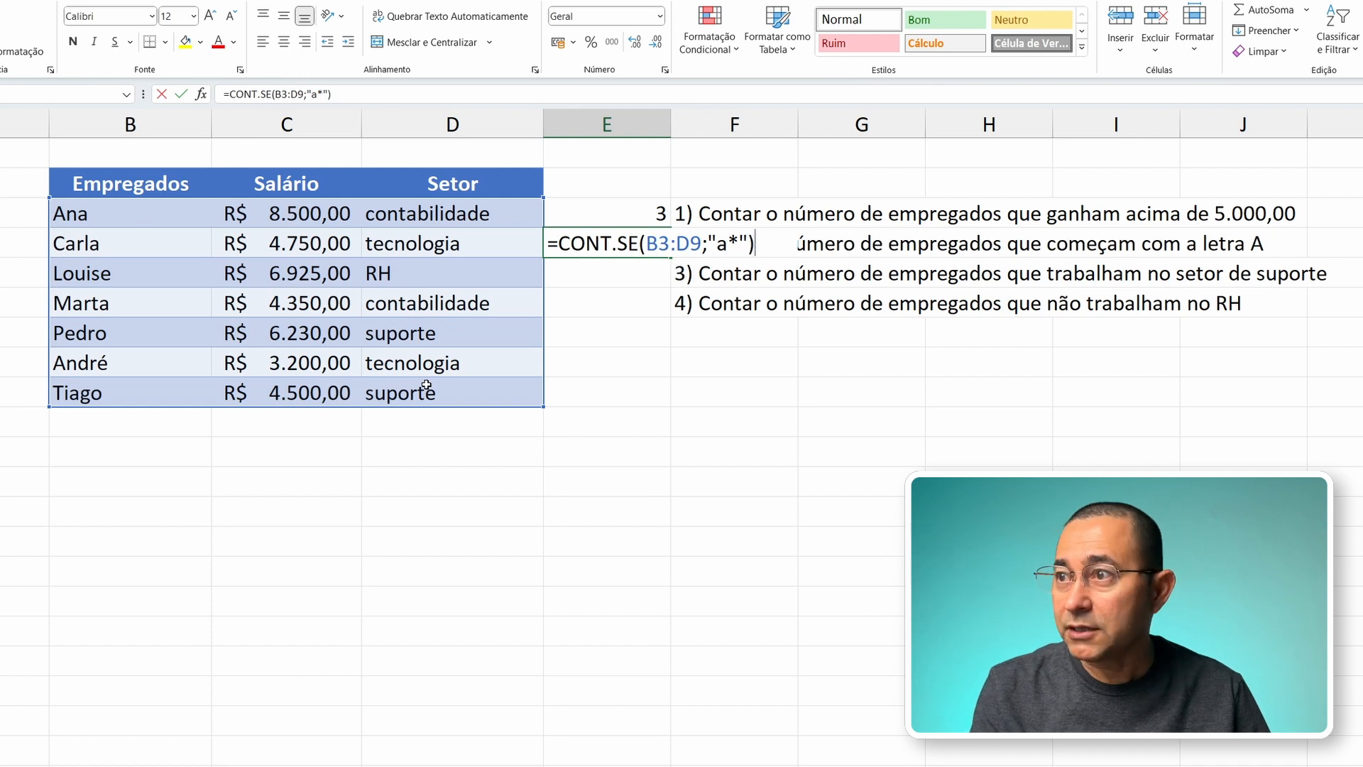
pyautogui.press('Return')
# Step: Check the count in E4 against the employees whose names start with A
pyautogui.press('Up')
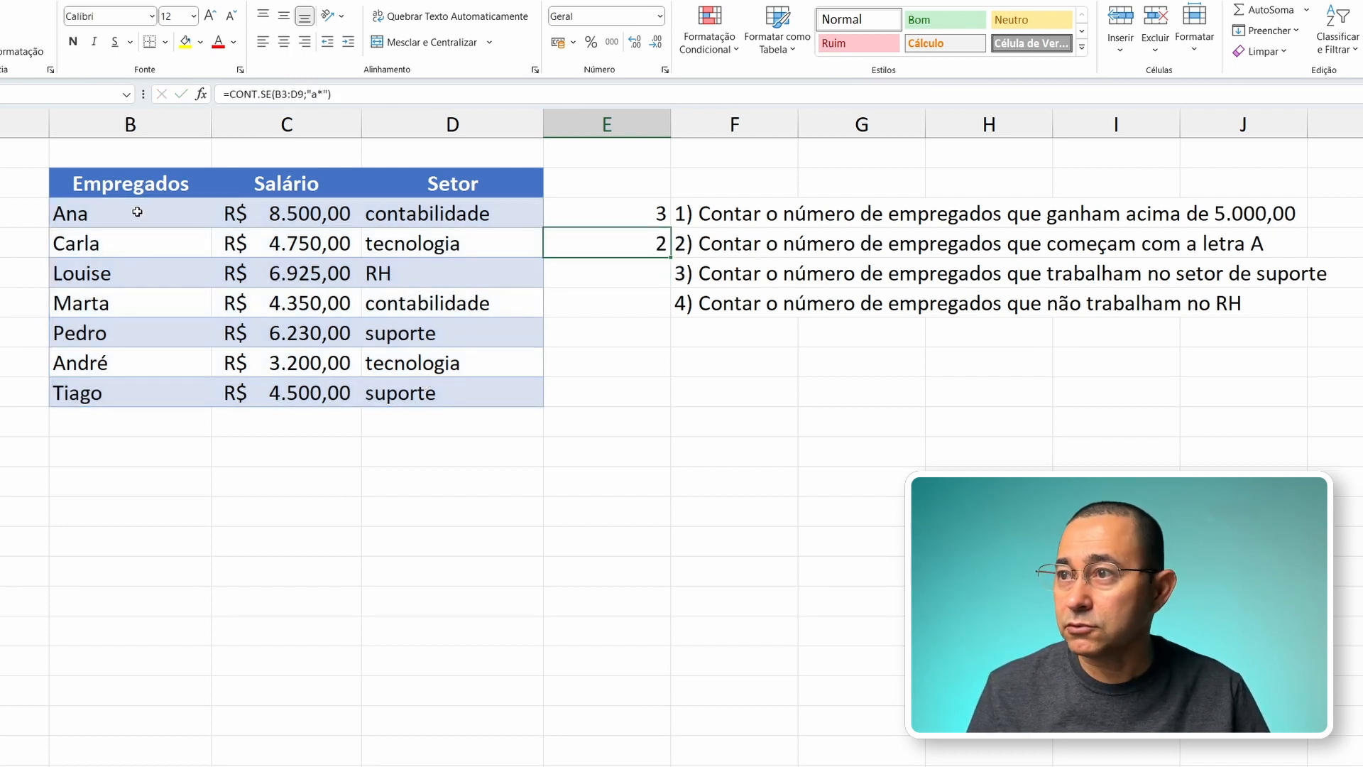
pyautogui.click(107, 212)
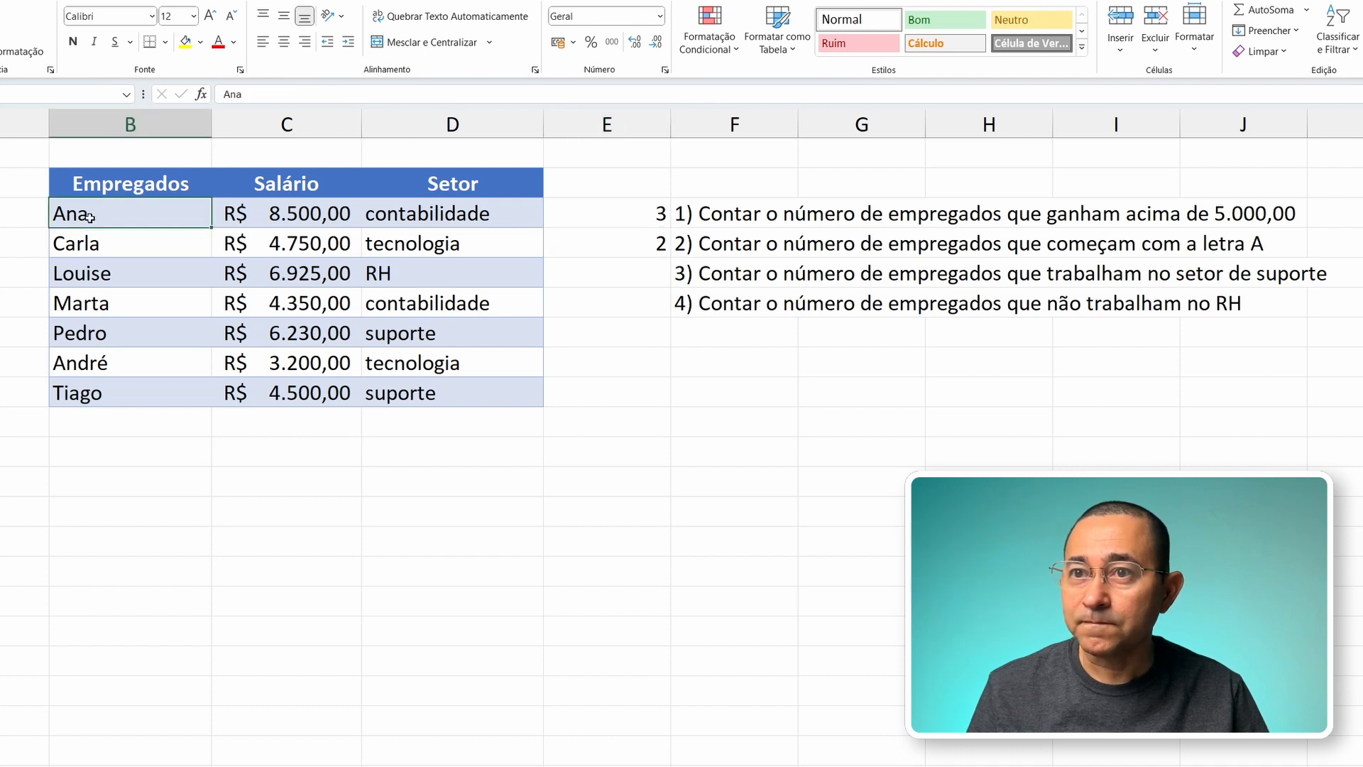
pyautogui.click(85, 368)
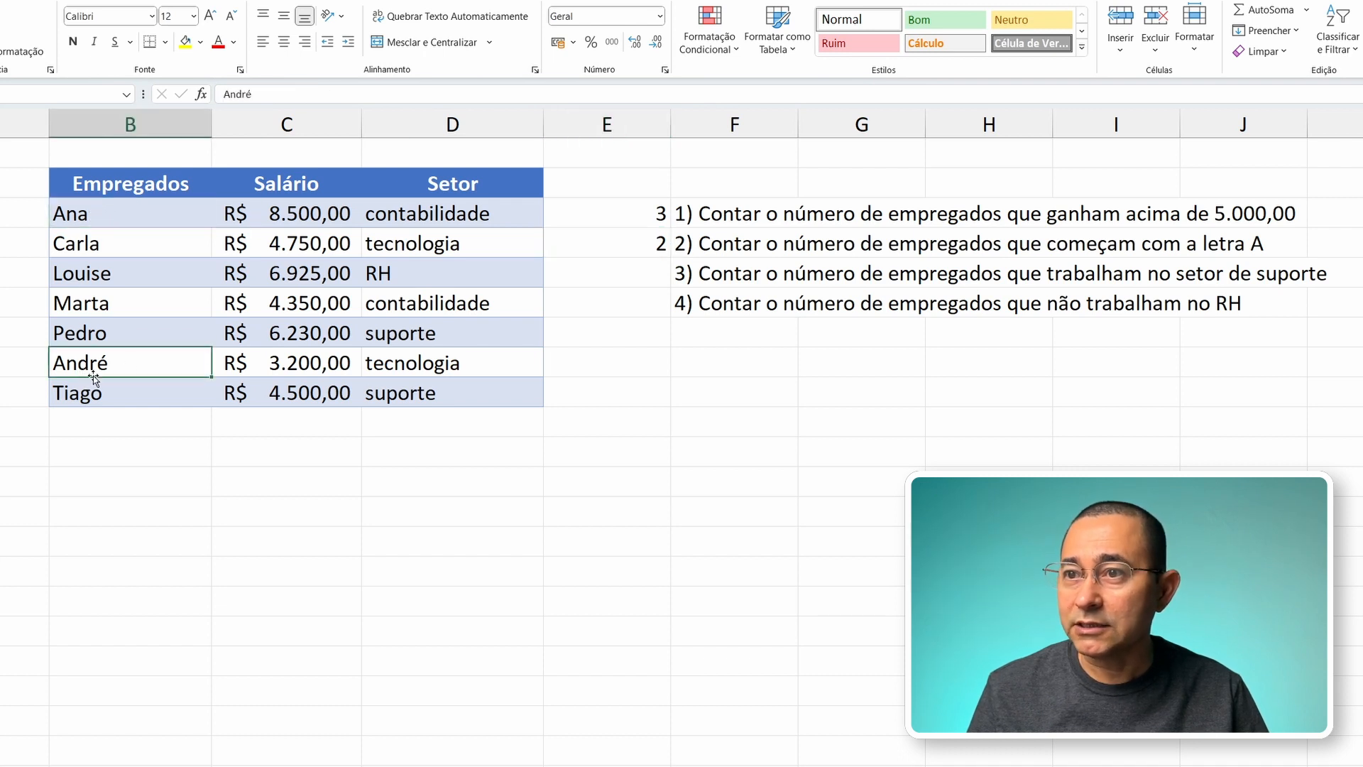
# Step: Change the criterion of the CONT.SE formula in E4 to "*ro" to count names ending in ro
pyautogui.click(607, 243)
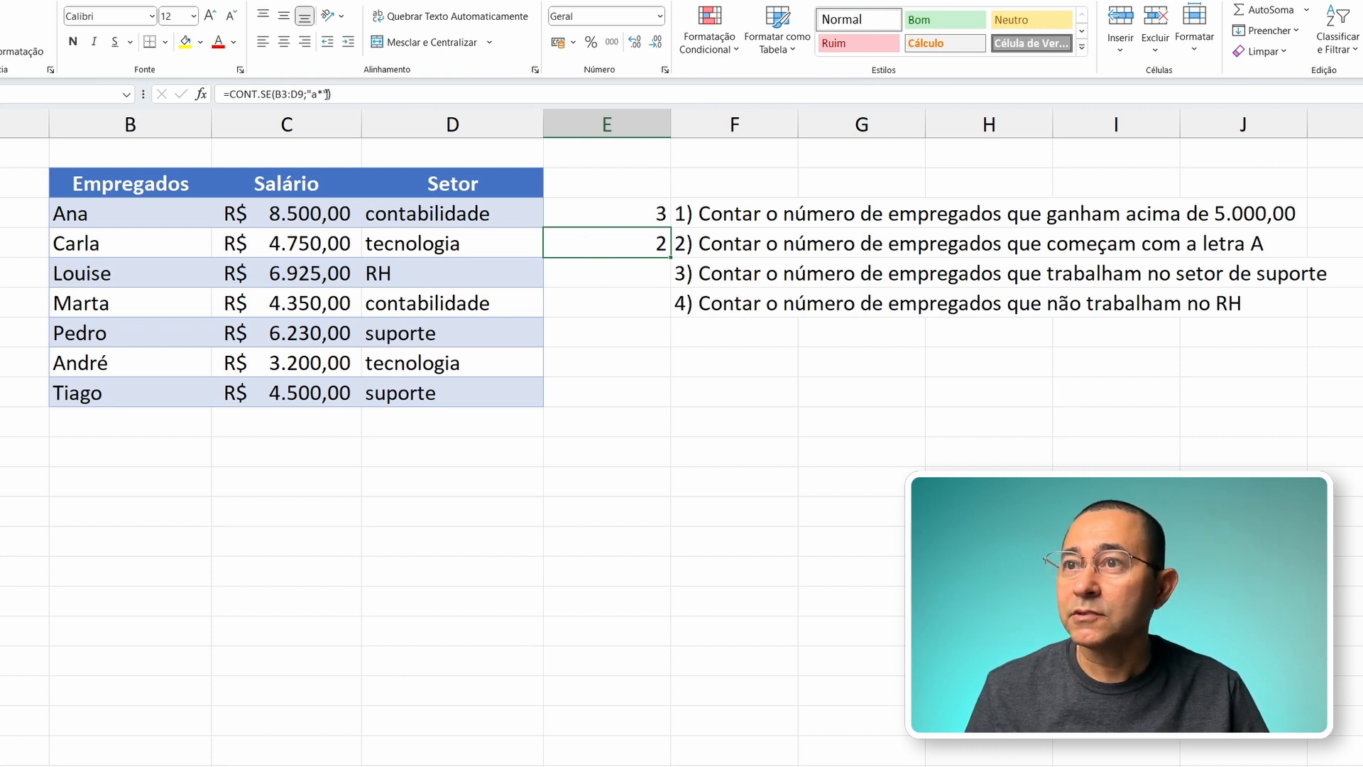
pyautogui.click(312, 94)
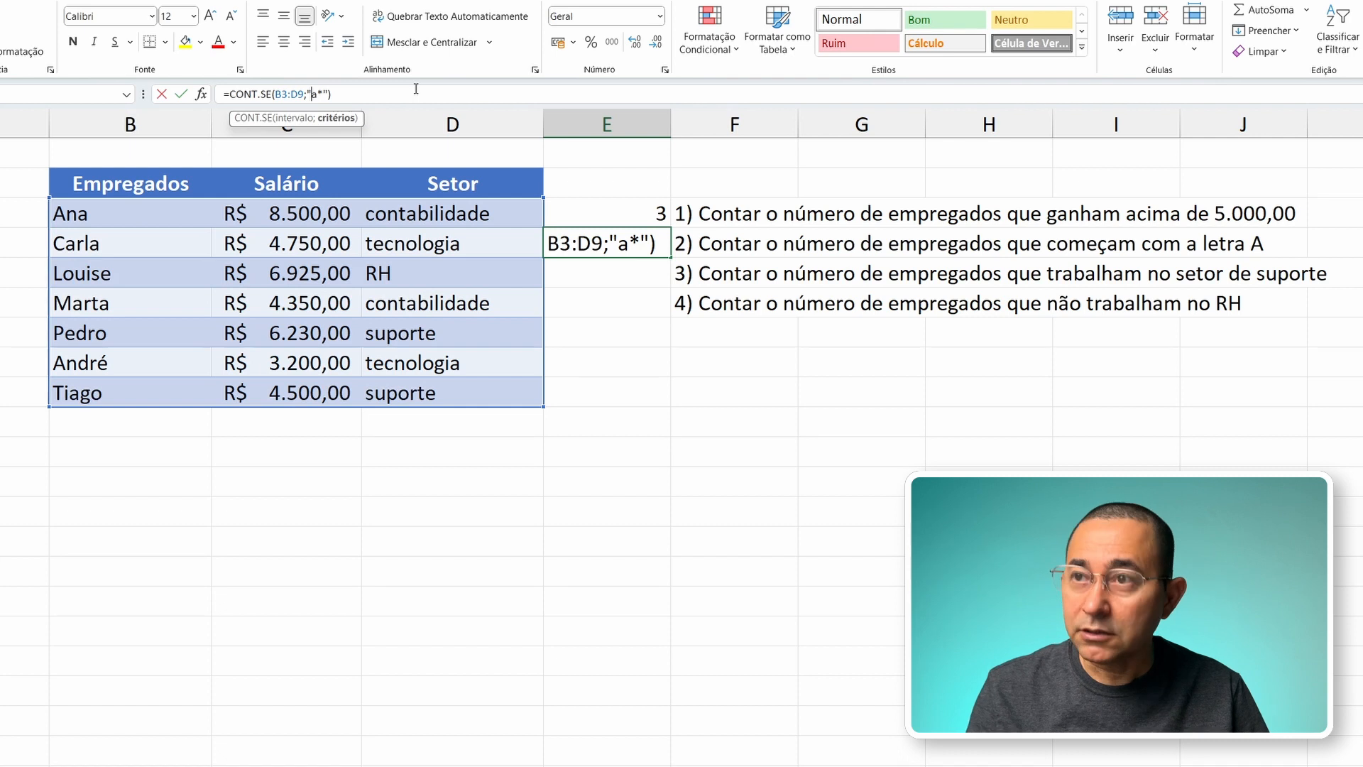
pyautogui.press('Delete')
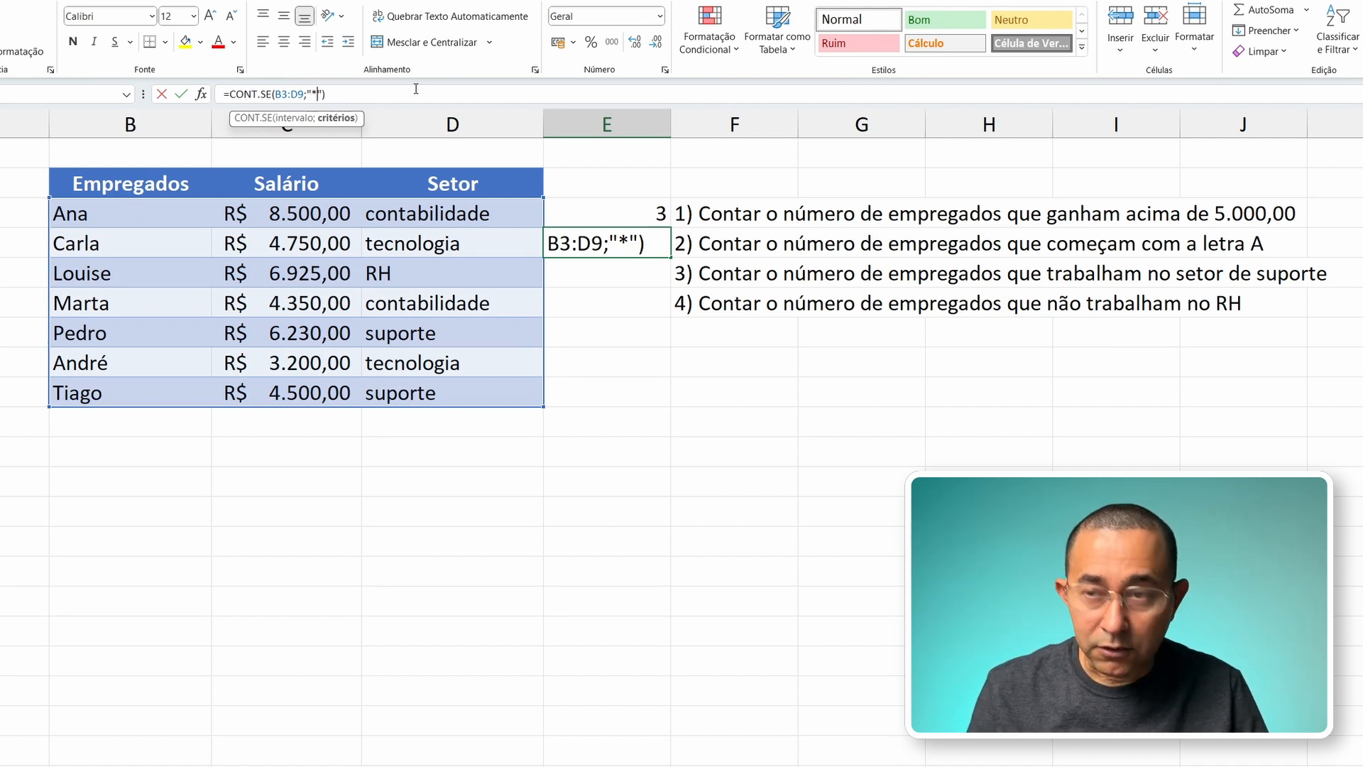
pyautogui.write('ro')
pyautogui.press('Return')
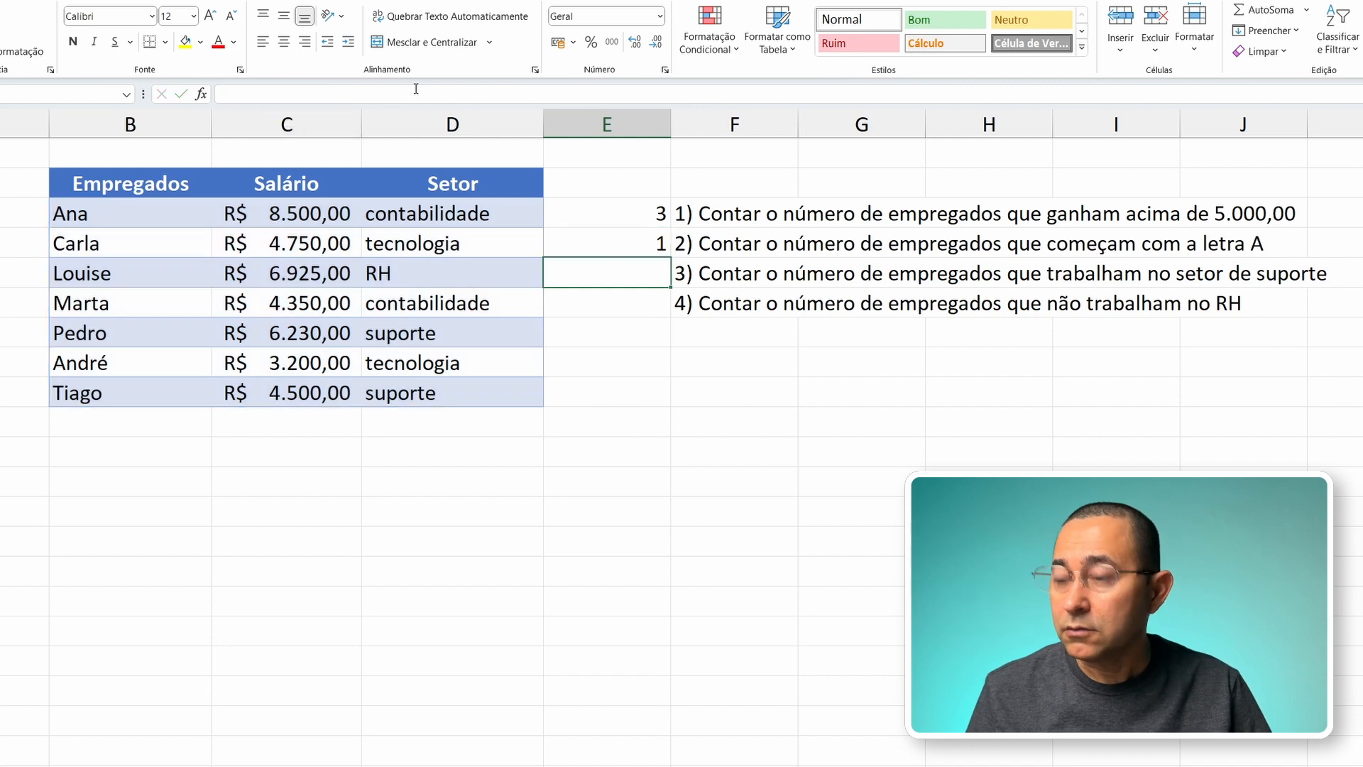
pyautogui.press('Up')
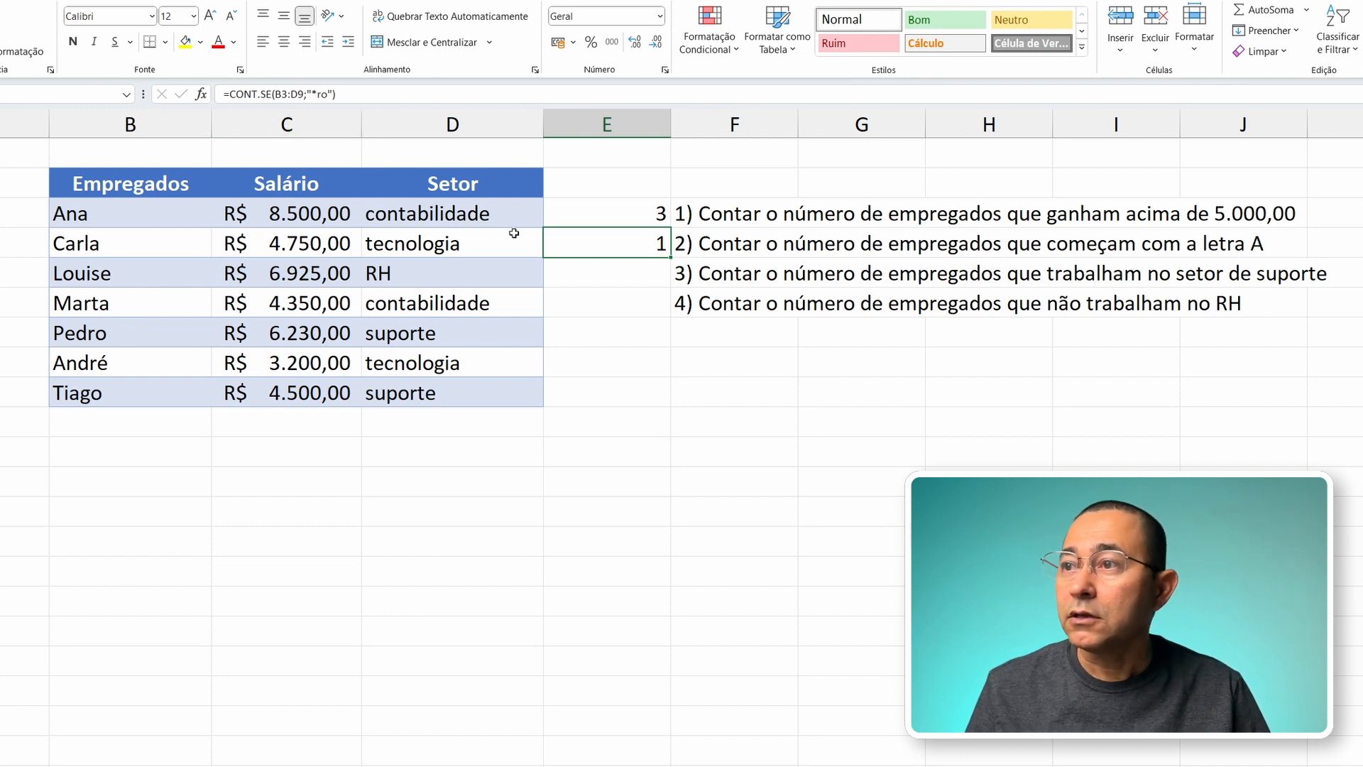
# Step: Enter =CONT.SE(B3:D9;"=suporte") in E5 to count the employees working in the suporte sector
pyautogui.click(618, 279)
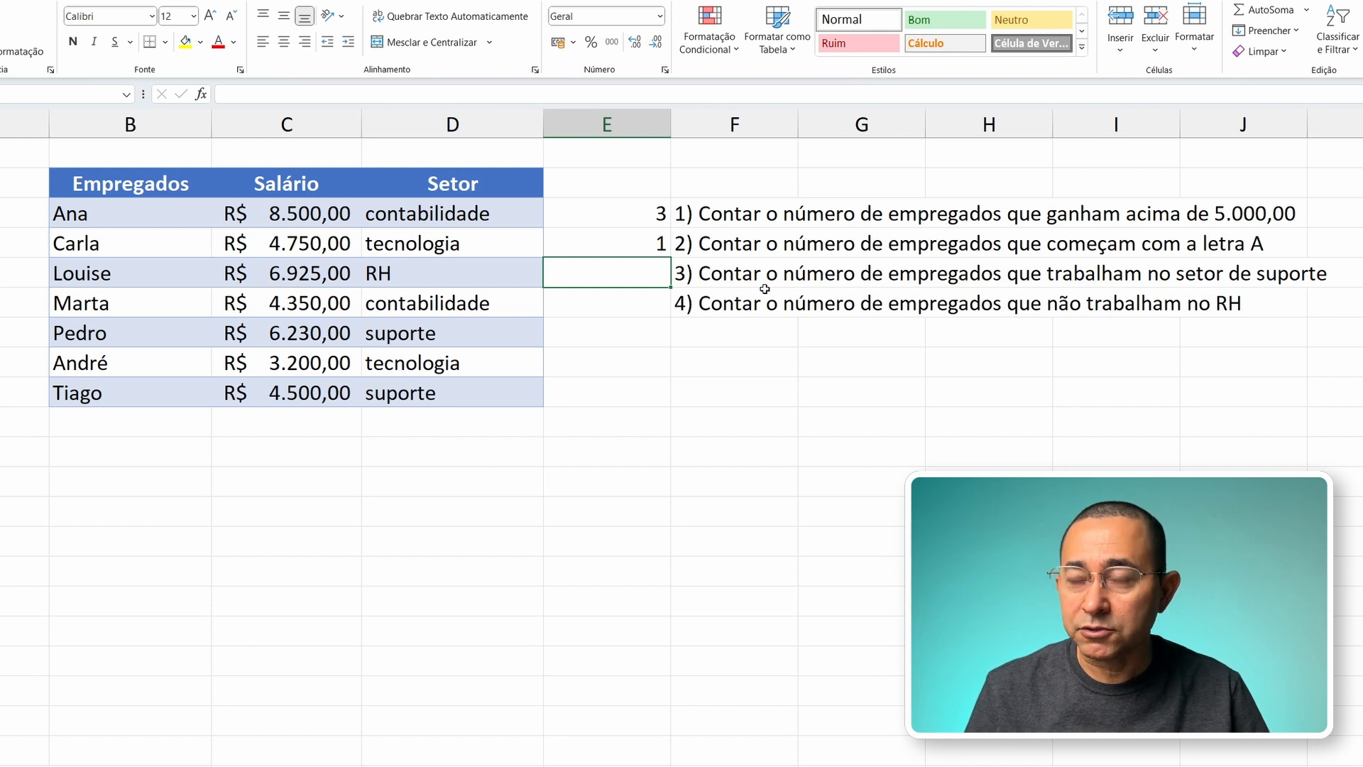
pyautogui.write('=')
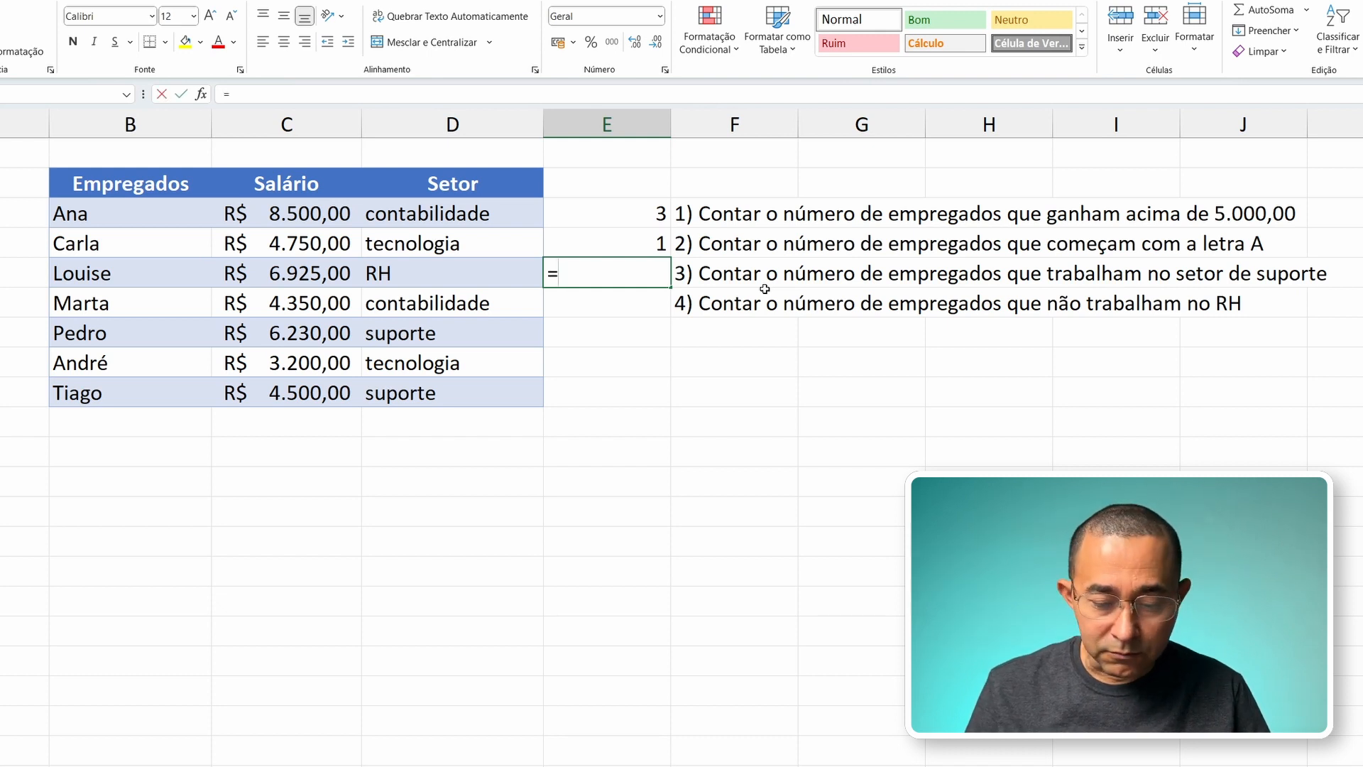
pyautogui.write('cont.se')
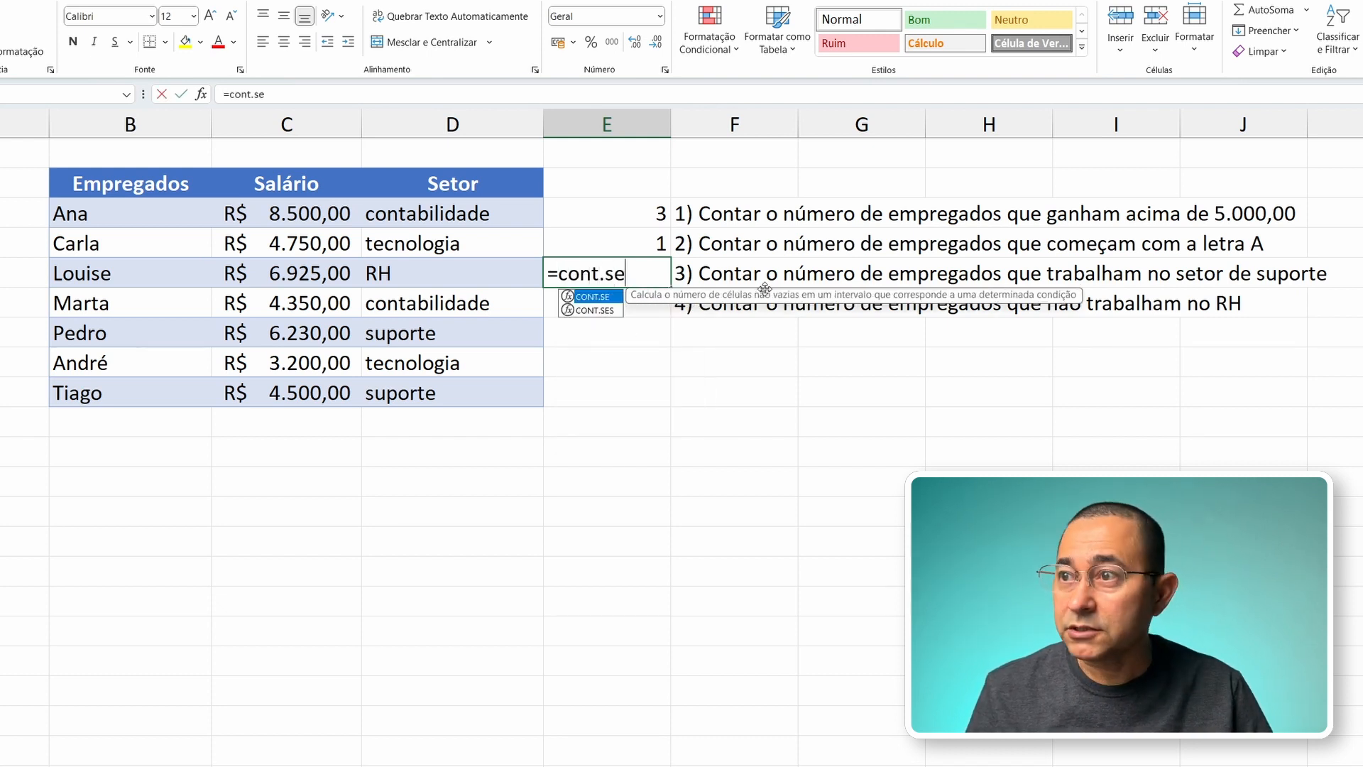
pyautogui.press('Tab')
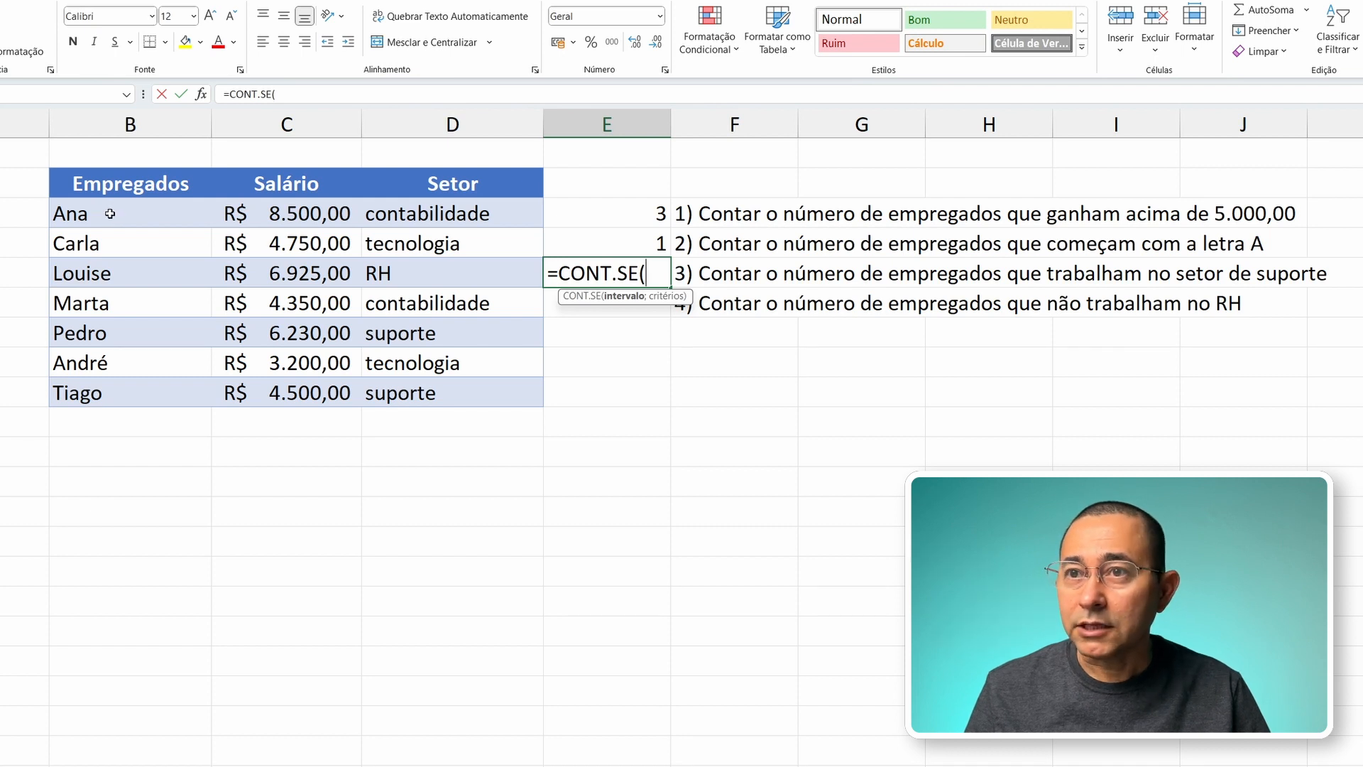
pyautogui.moveTo(107, 215); pyautogui.dragTo(446, 384)
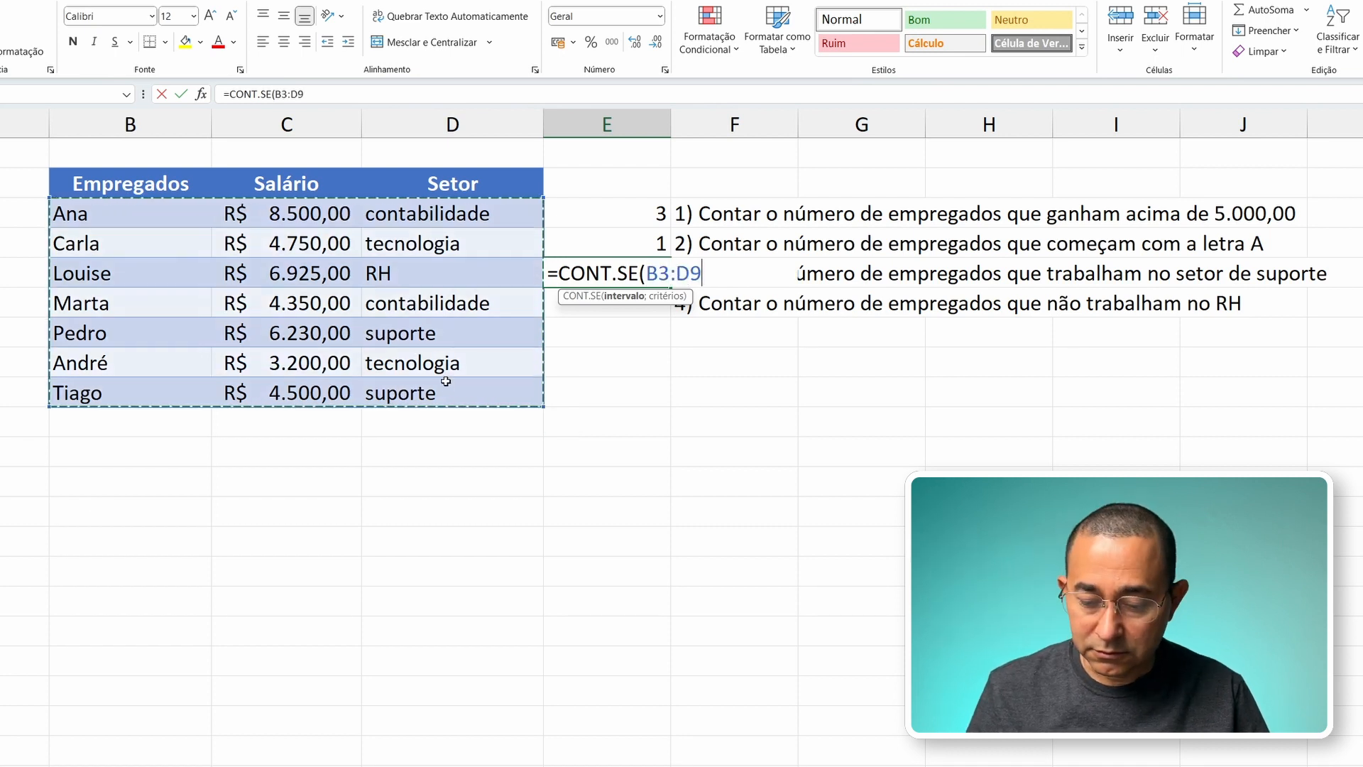
pyautogui.write(';')
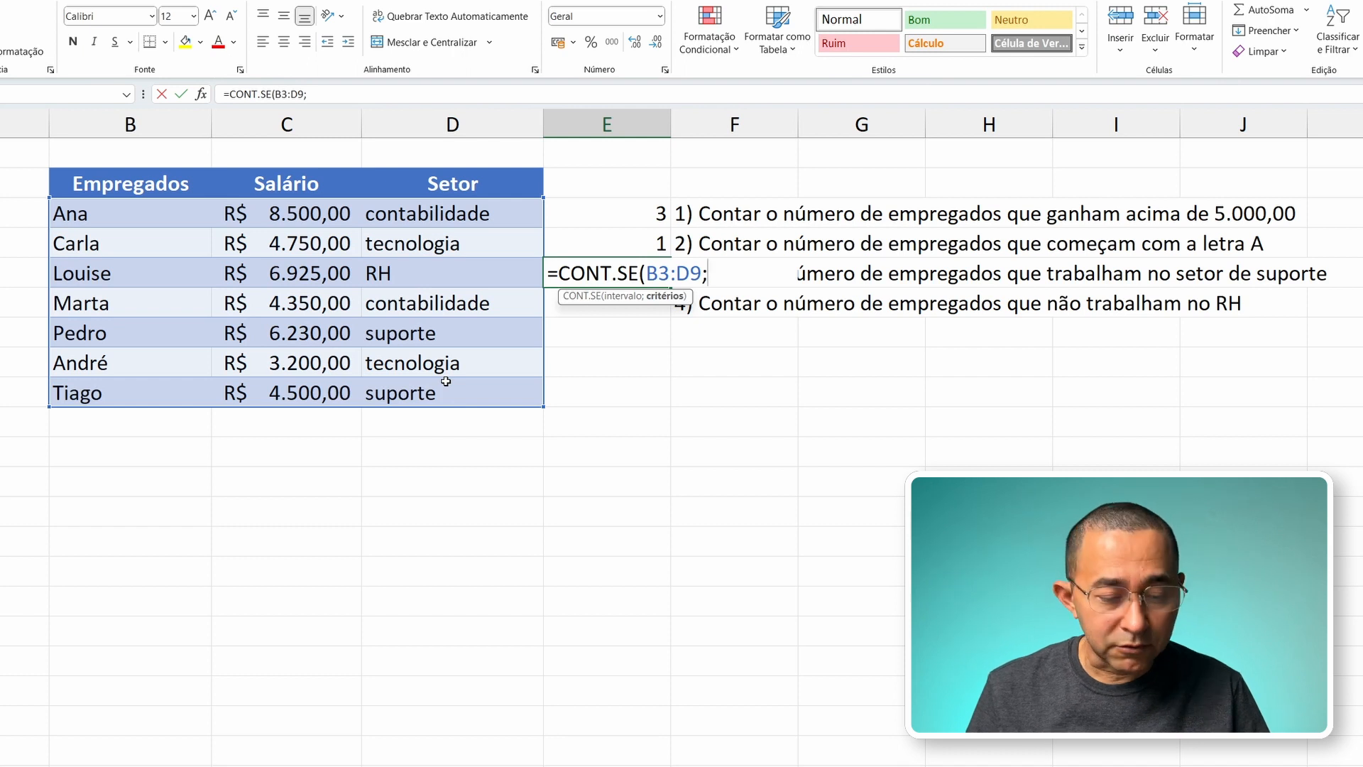
pyautogui.write('"=')
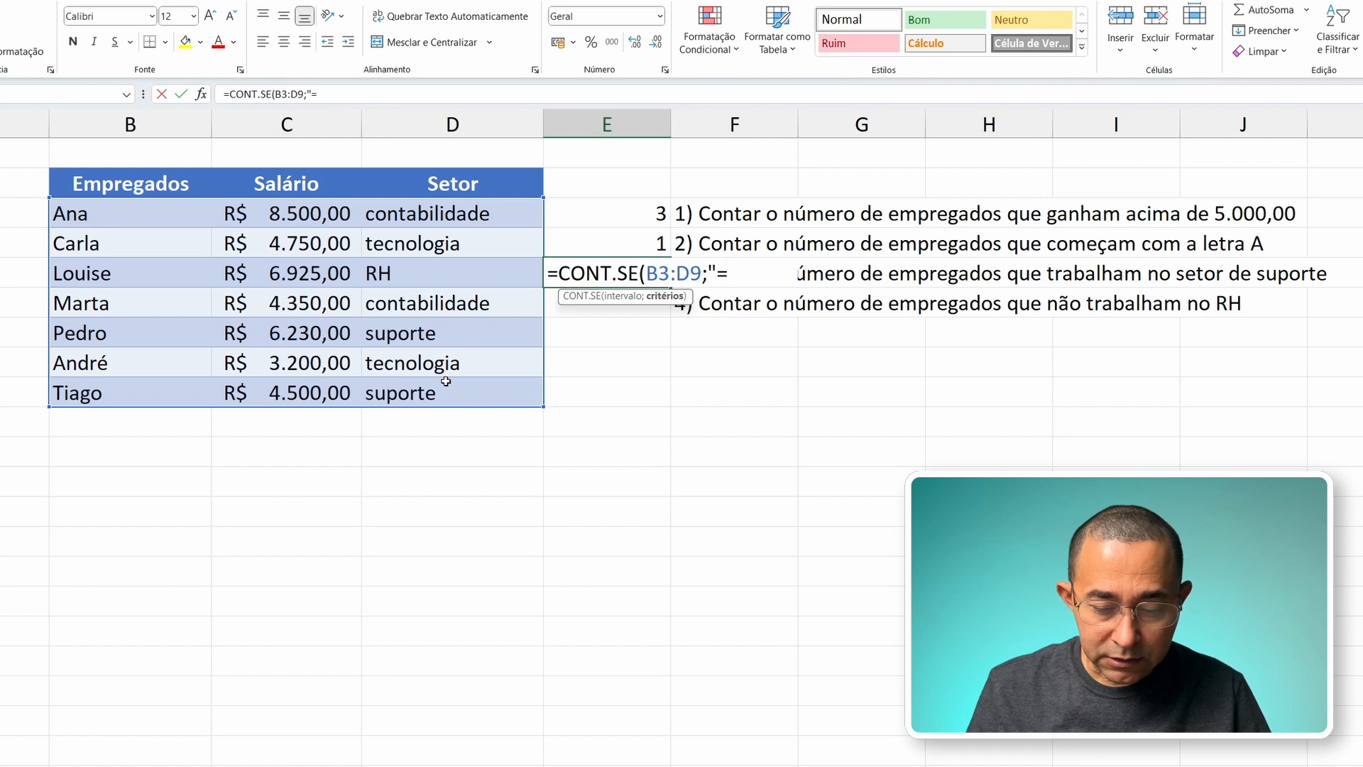
pyautogui.write('suporte')
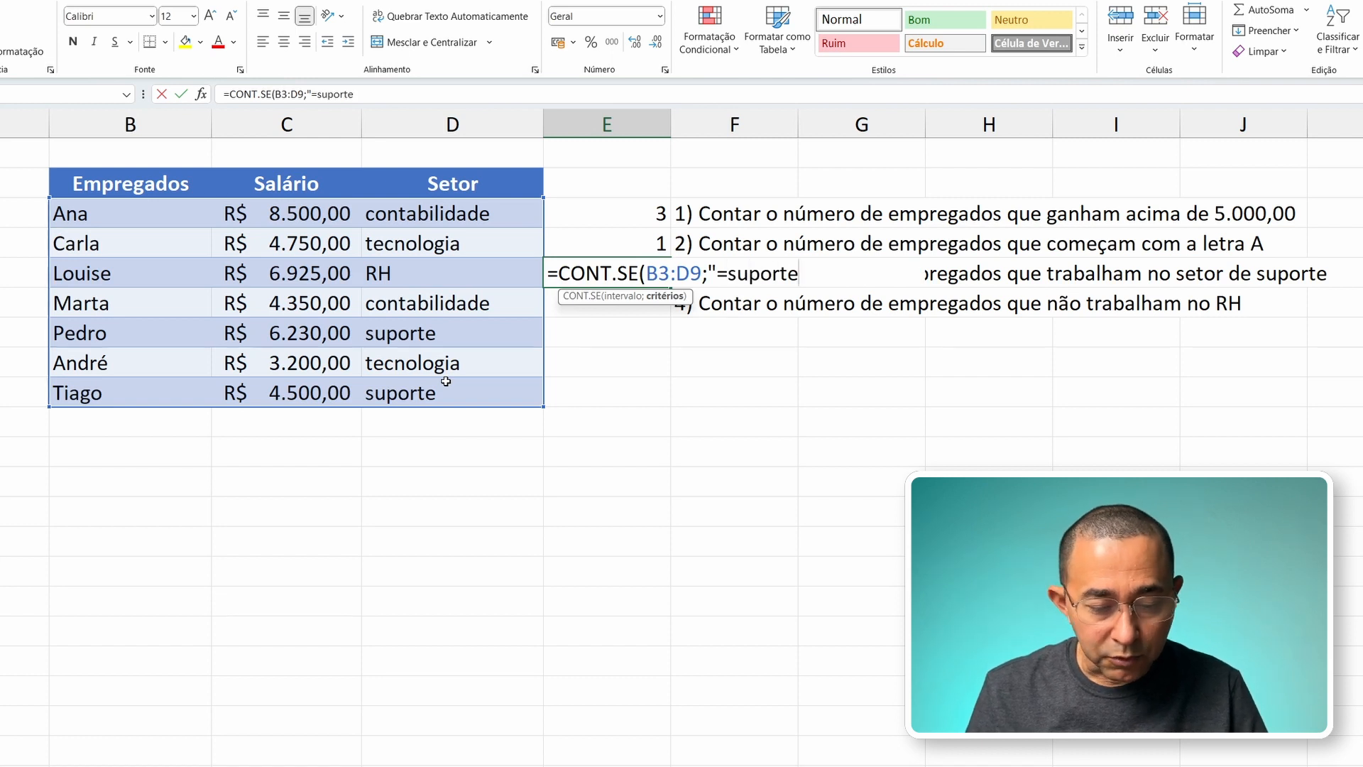
pyautogui.write('"')
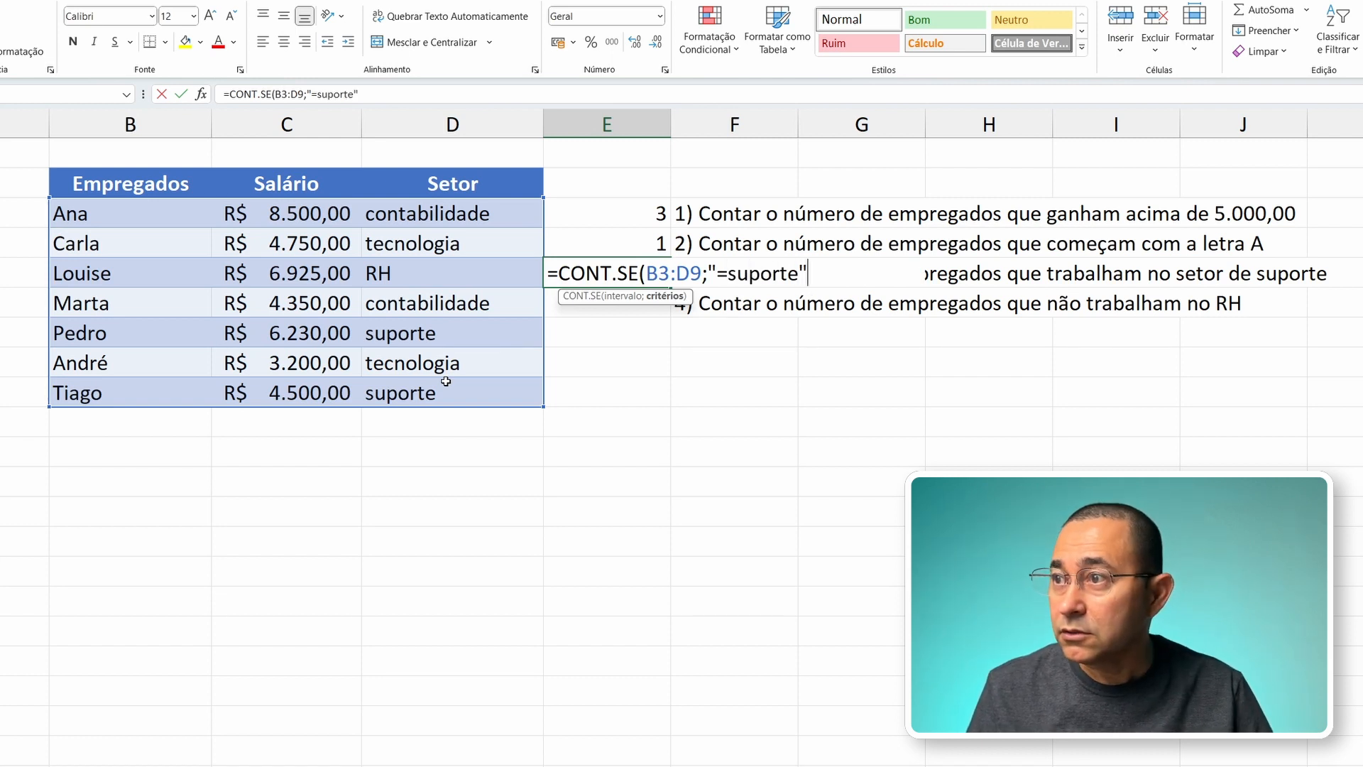
pyautogui.write(')')
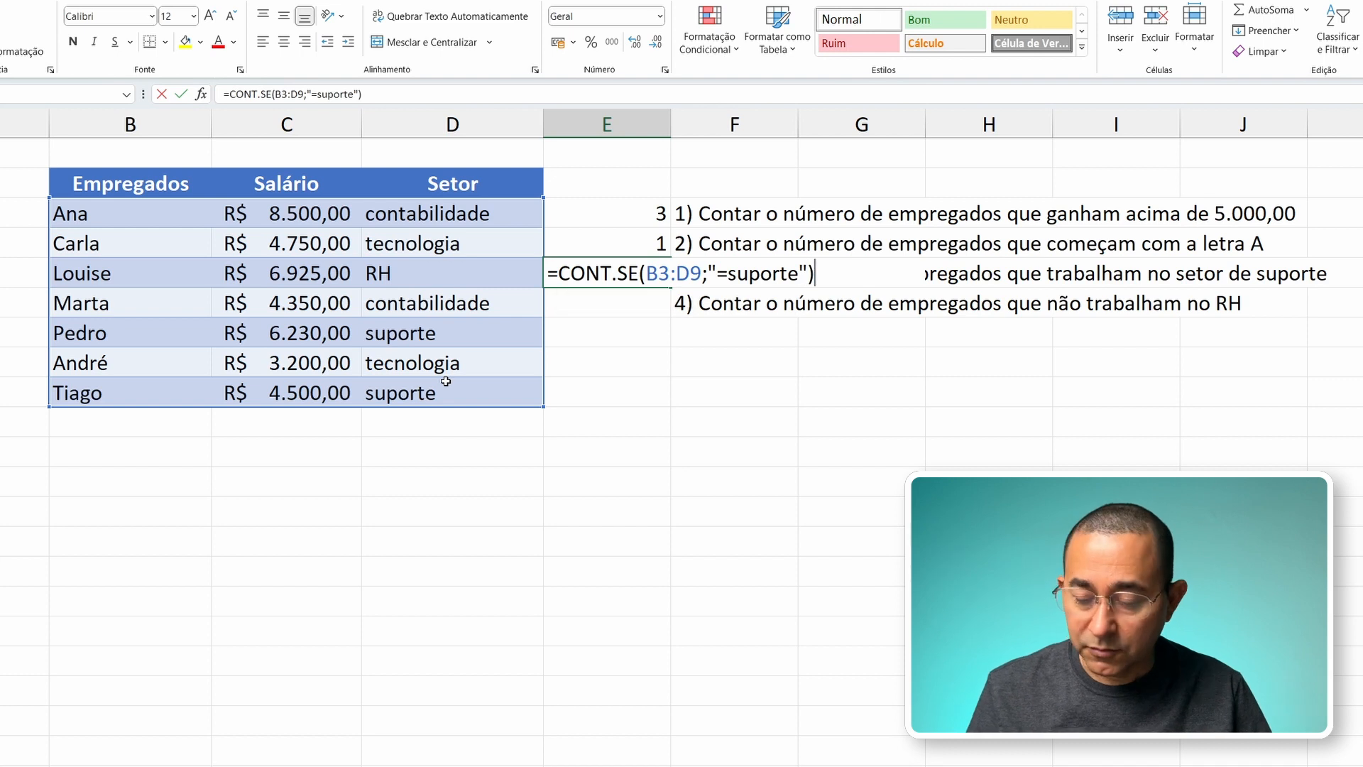
pyautogui.press('Return')
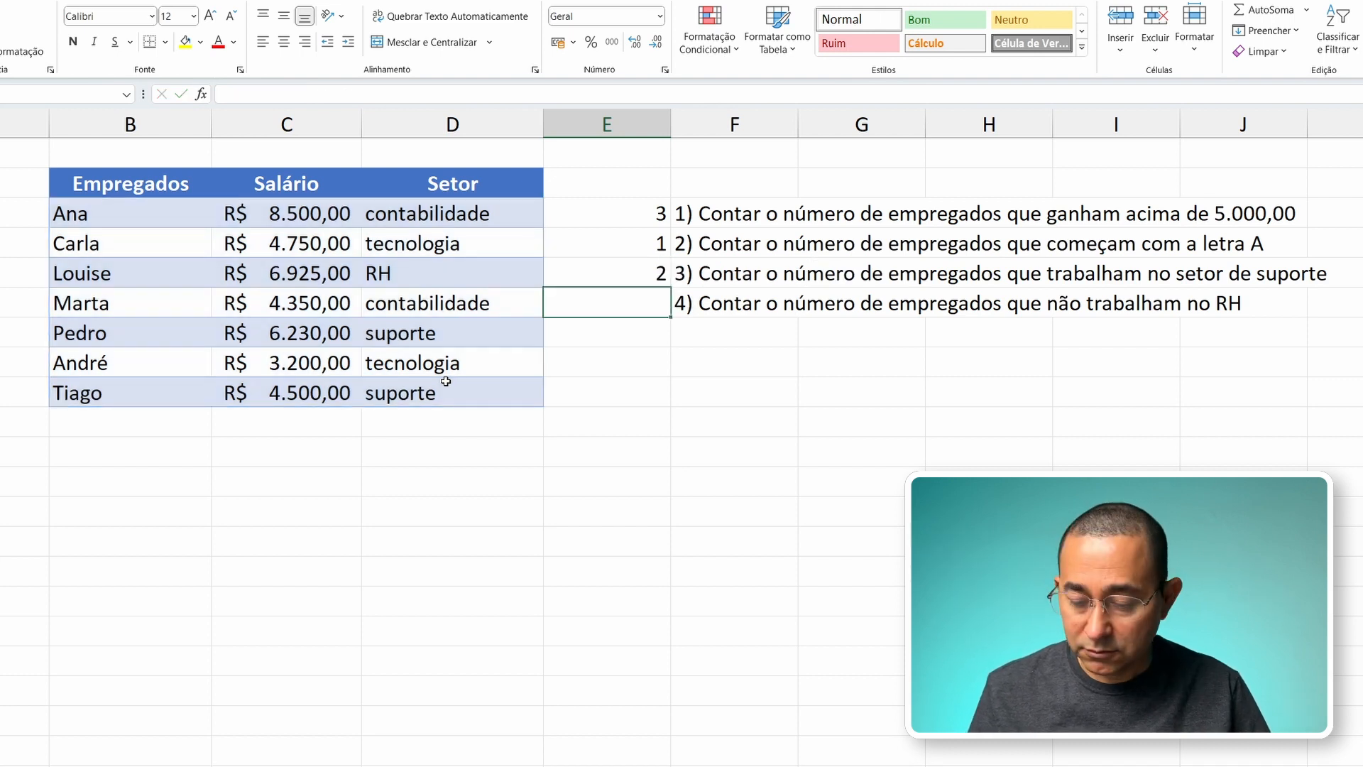
# Step: Check the count in E5 against the employee rows whose sector is suporte
pyautogui.press('Up')
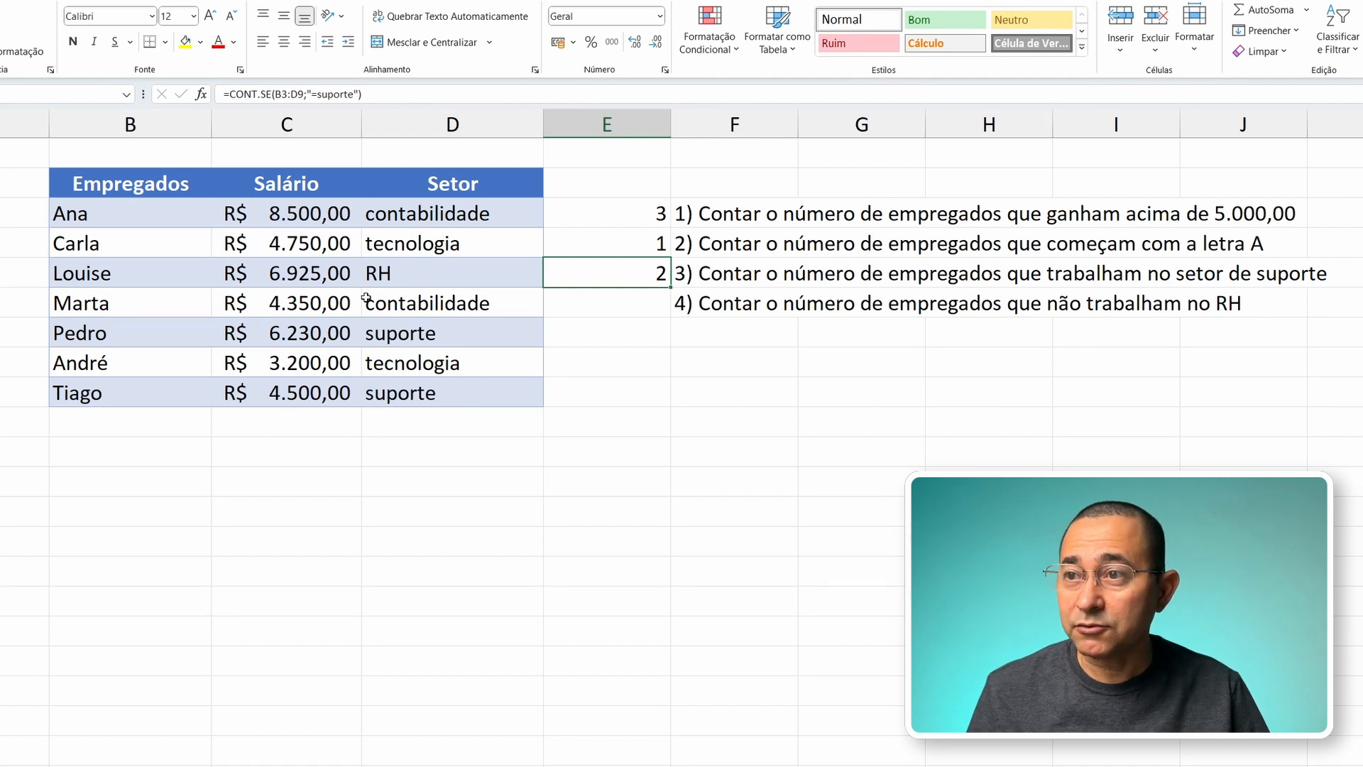
pyautogui.moveTo(159, 330); pyautogui.dragTo(375, 340)
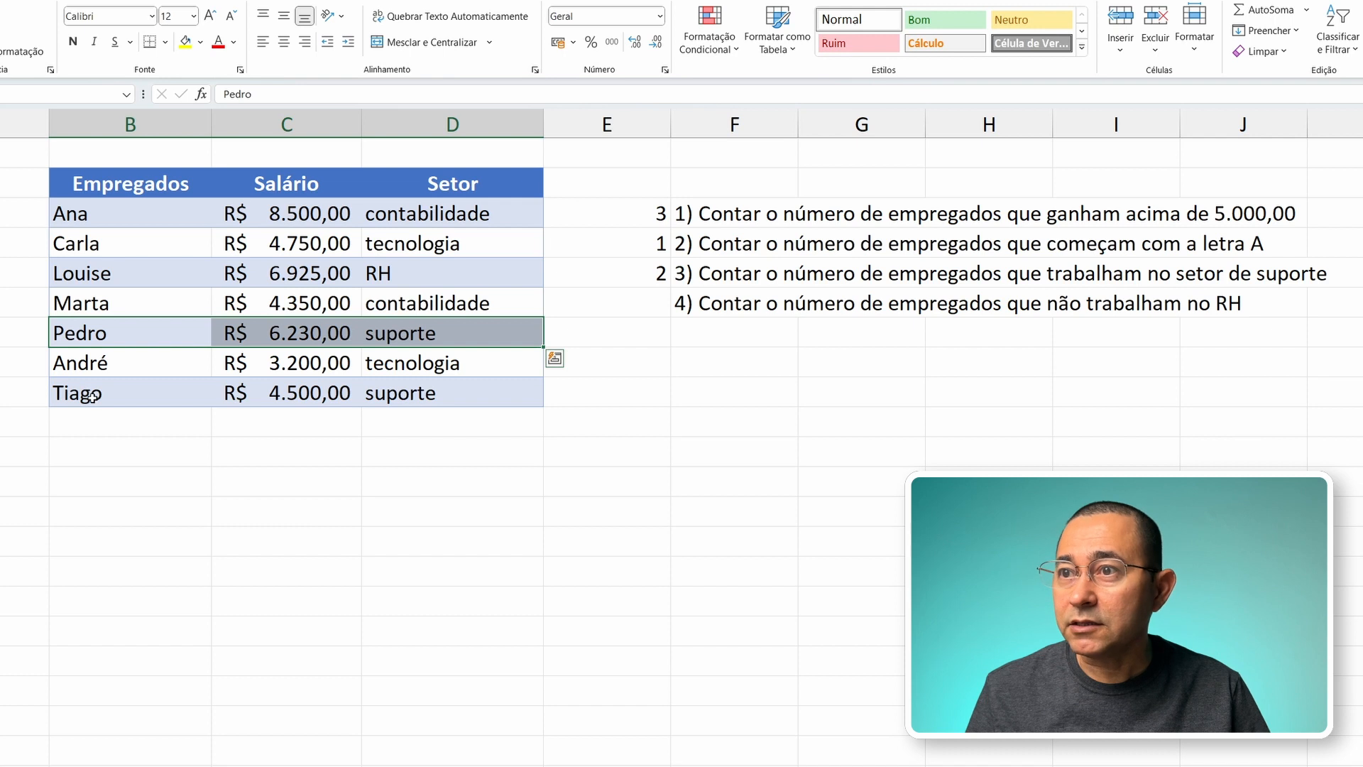
pyautogui.moveTo(93, 395); pyautogui.dragTo(426, 393)
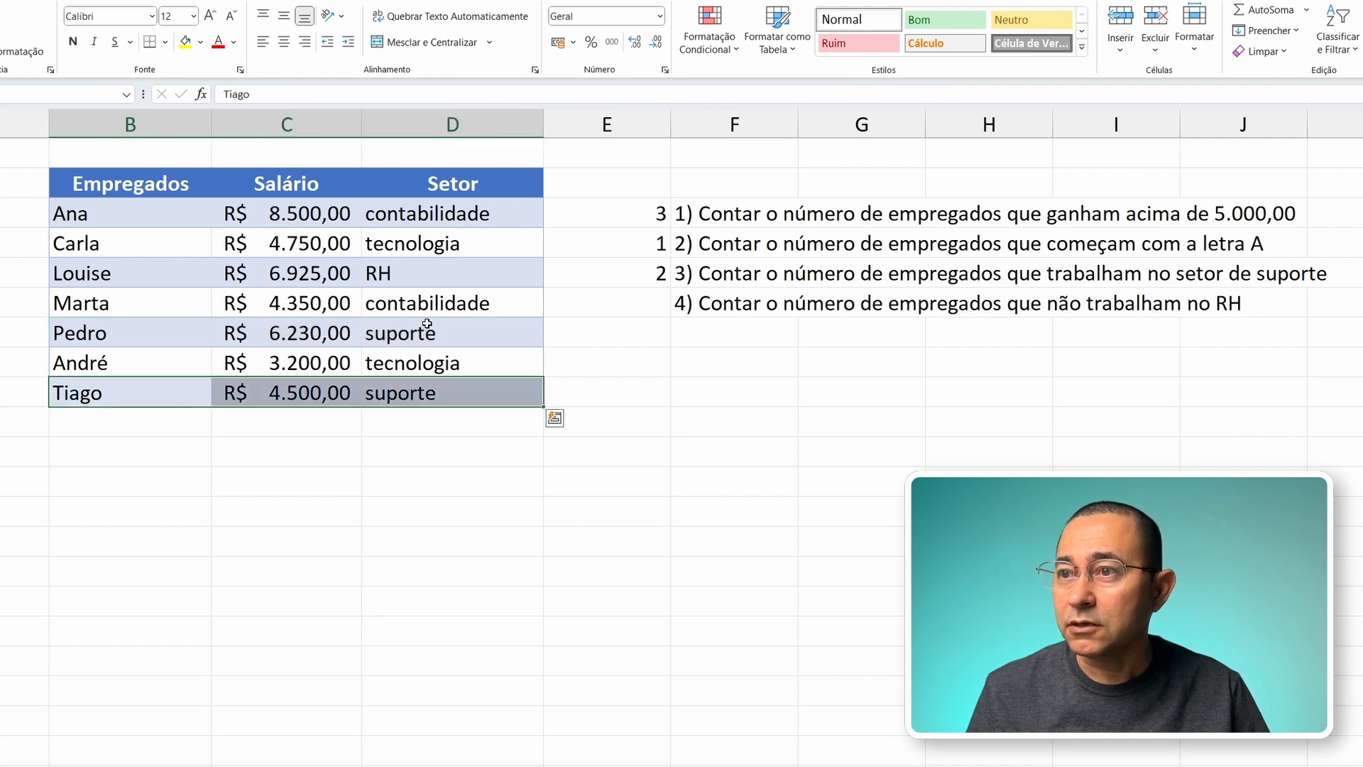
pyautogui.click(598, 274)
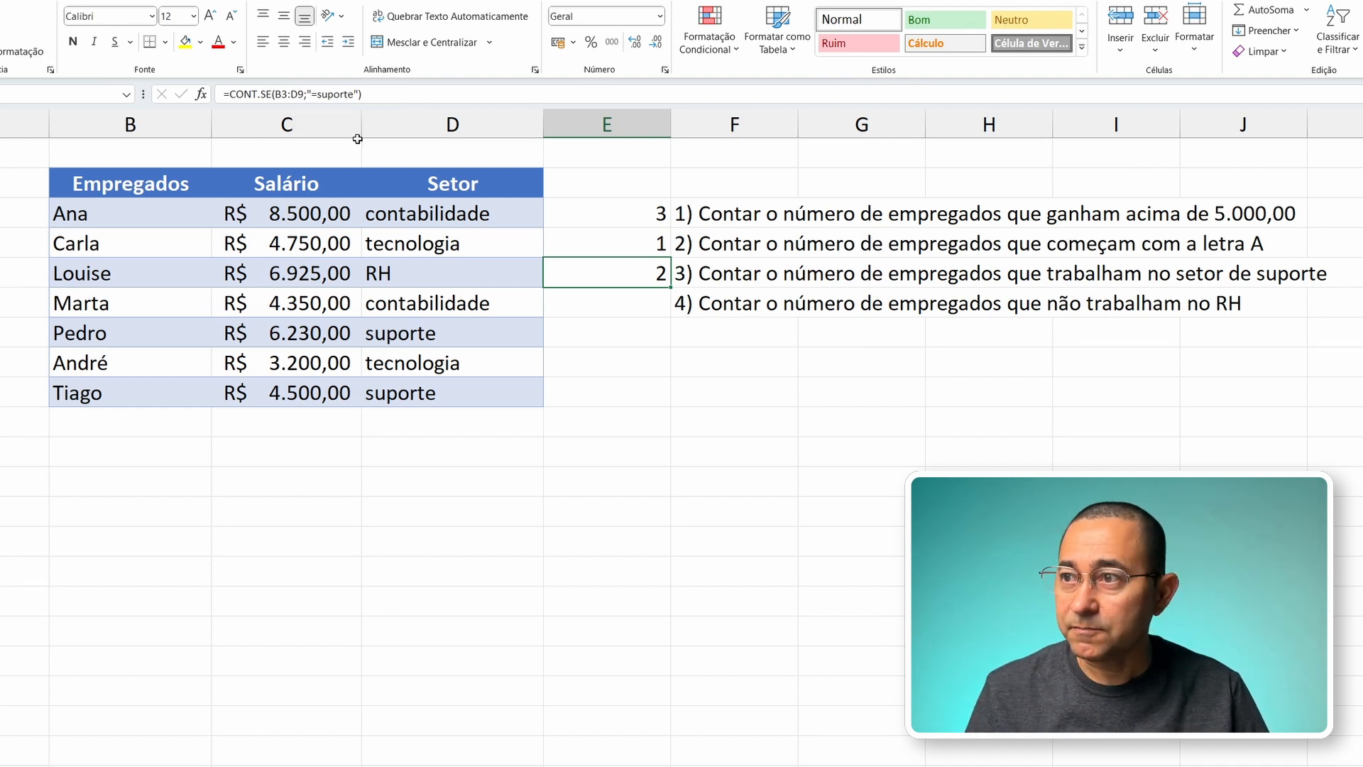
# Step: Examine the employee row with the RH sector, which question 4 excludes from its count
pyautogui.click(571, 317)
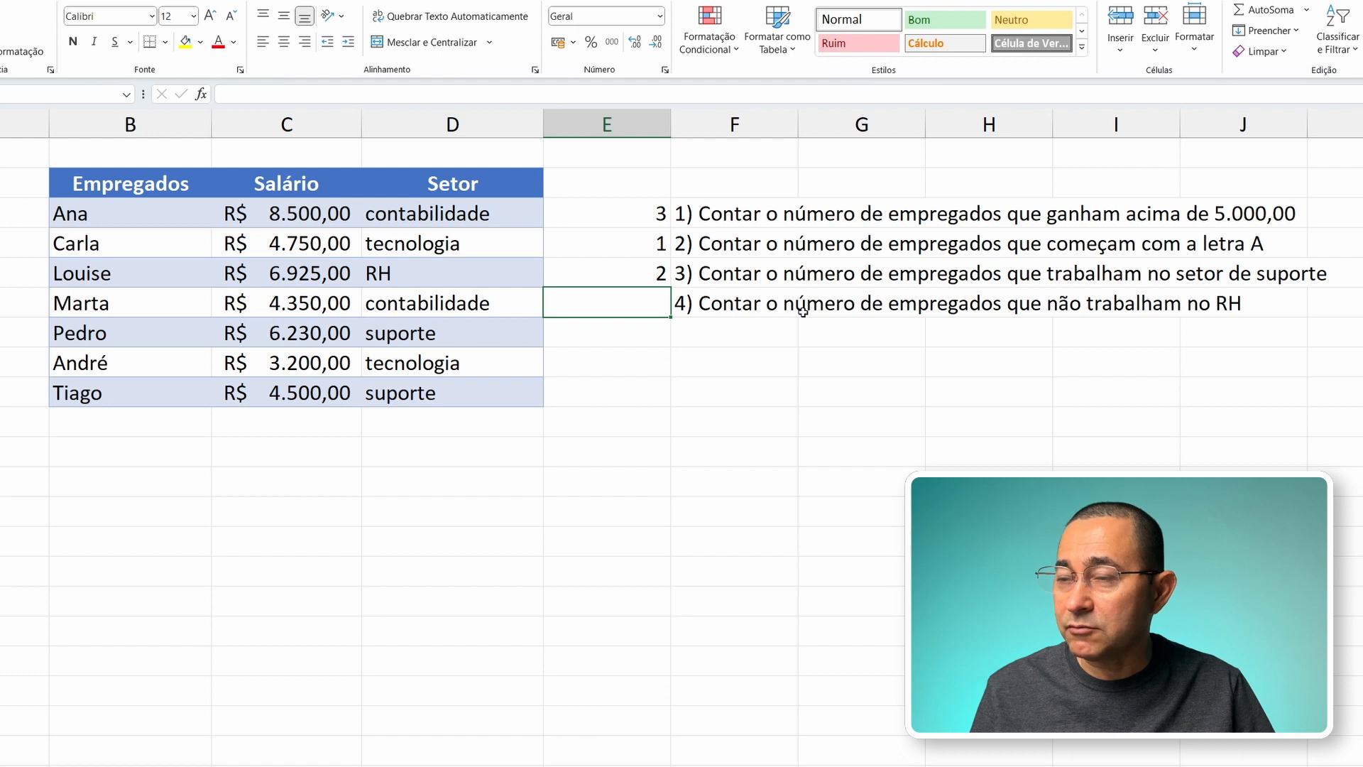
pyautogui.click(87, 277)
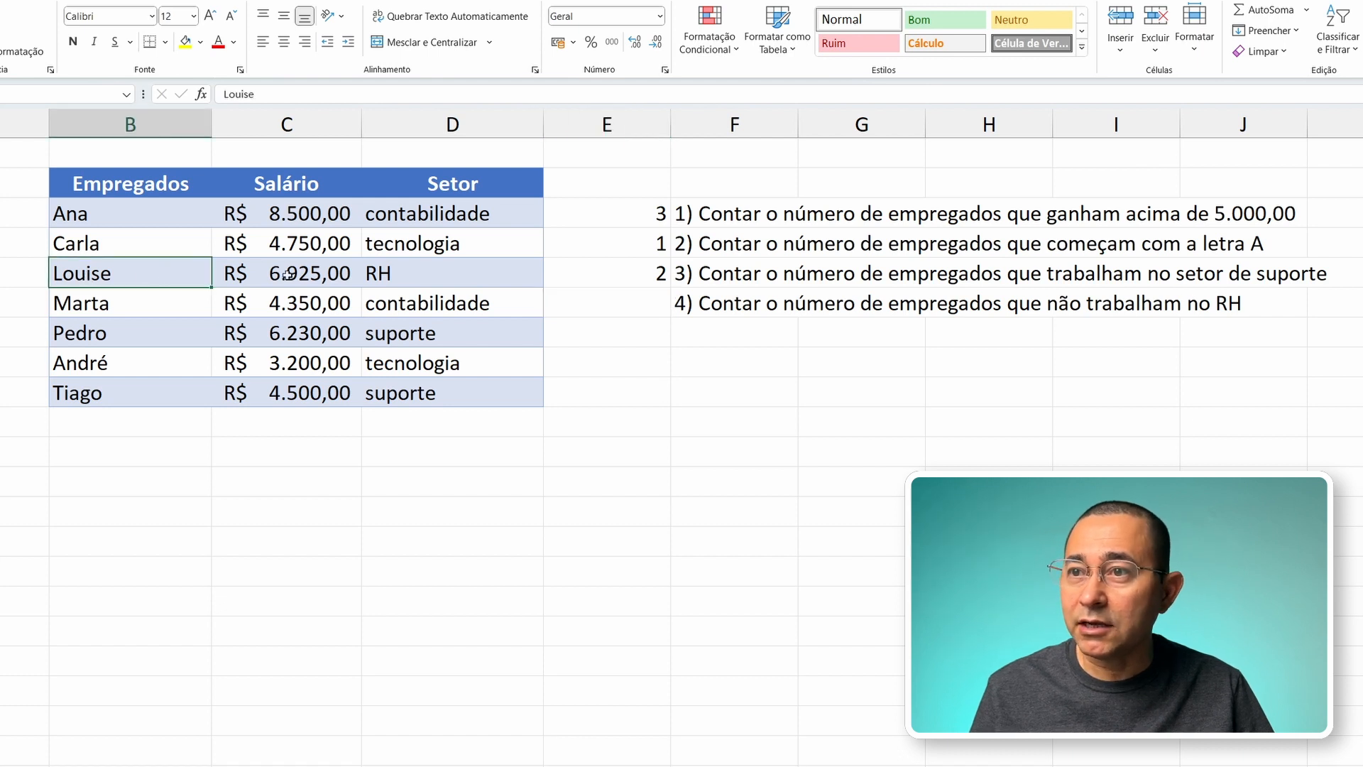
pyautogui.click(409, 278)
pyautogui.click(150, 283)
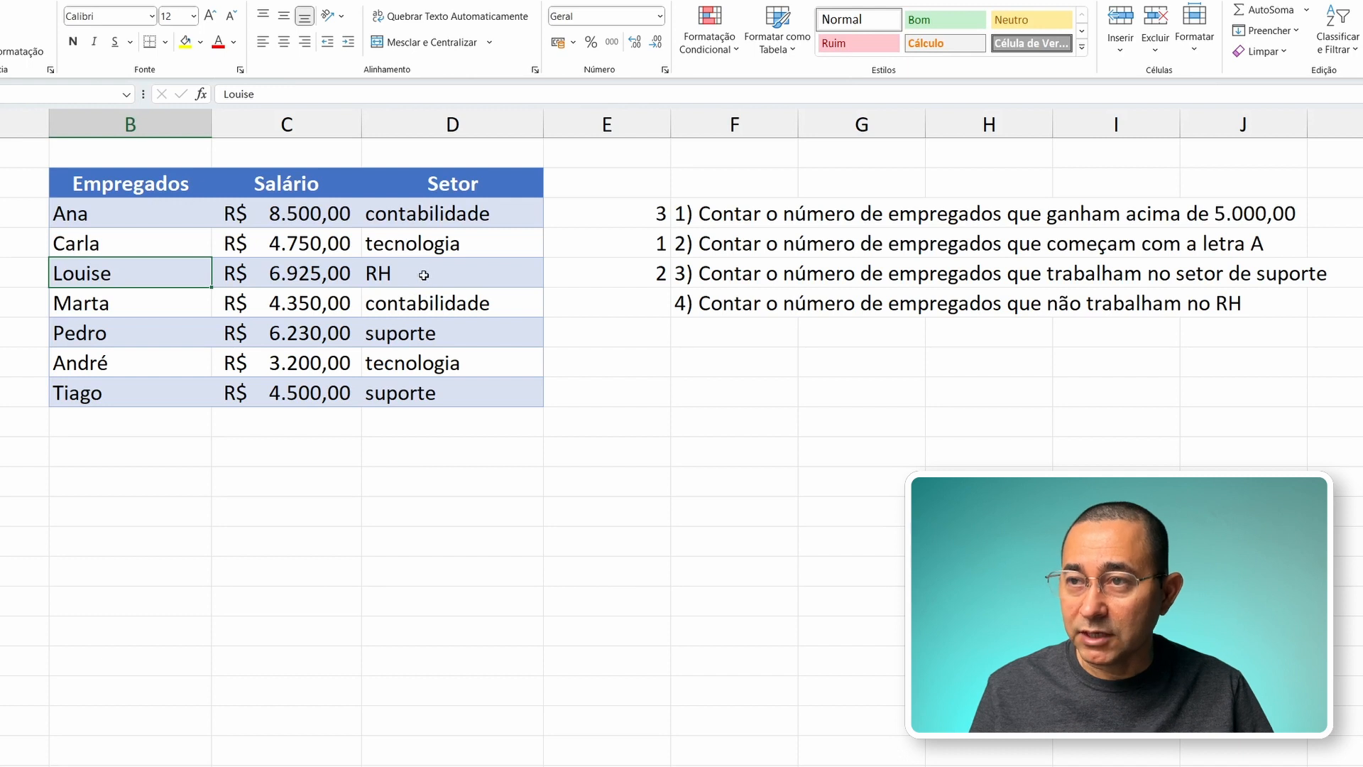
# Step: Enter a CONT.SE formula in E6 over B3:B9 whose criterion is "<>" followed by the RH employee's name
pyautogui.click(634, 304)
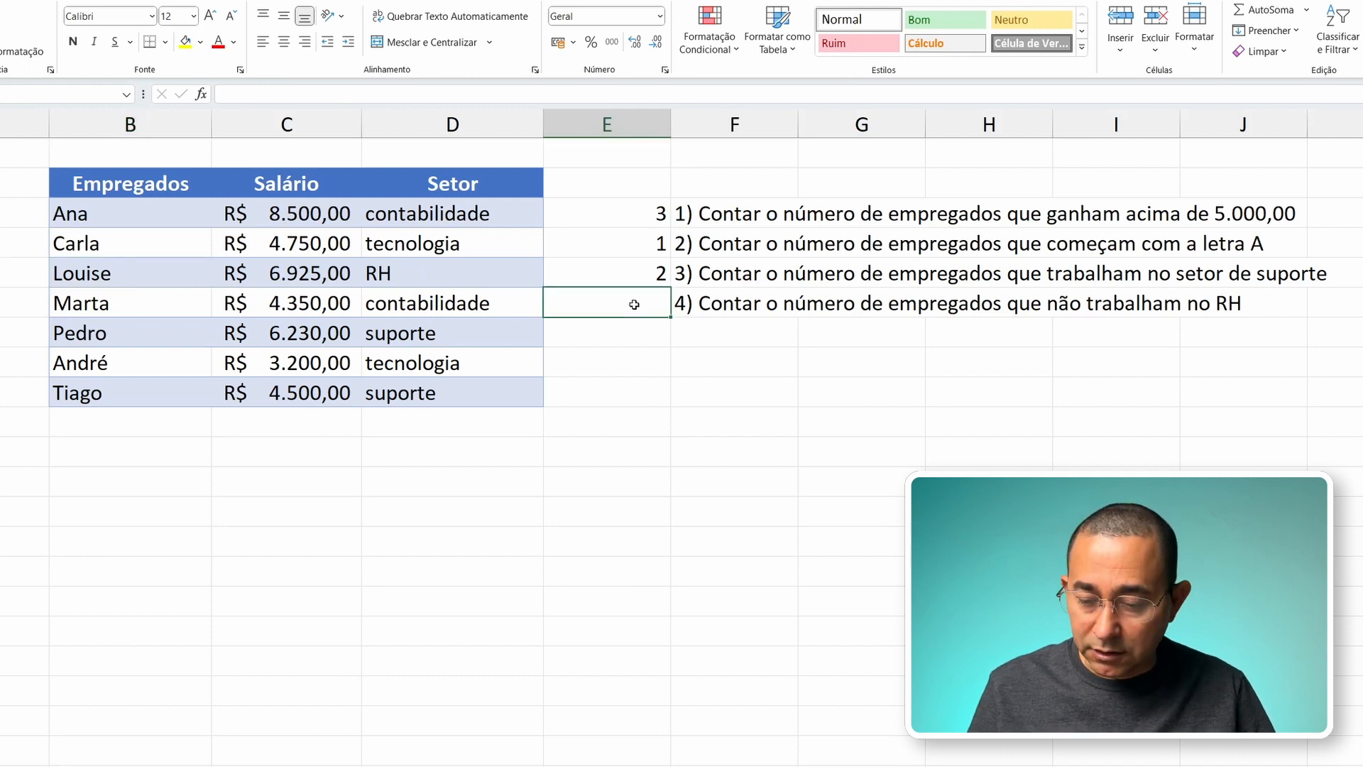
pyautogui.write('=cont.se')
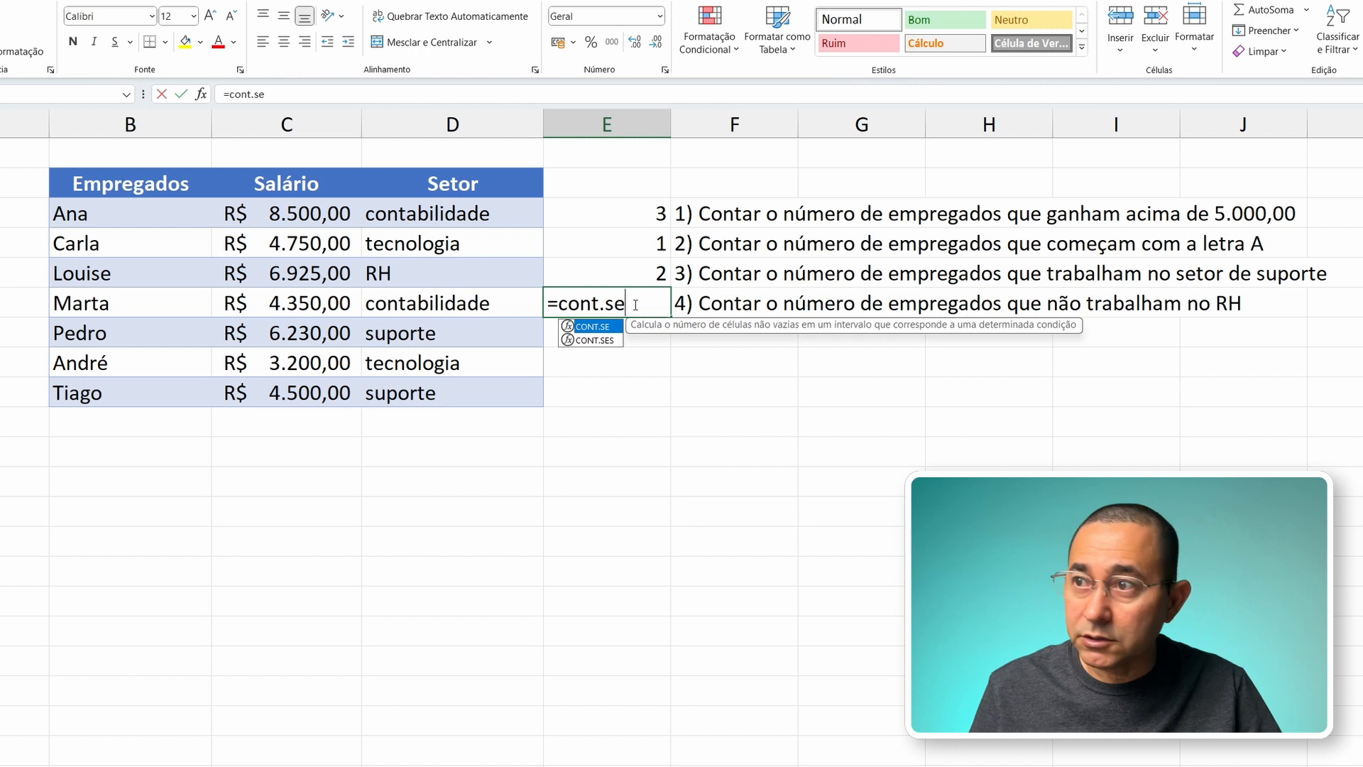
pyautogui.press('Tab')
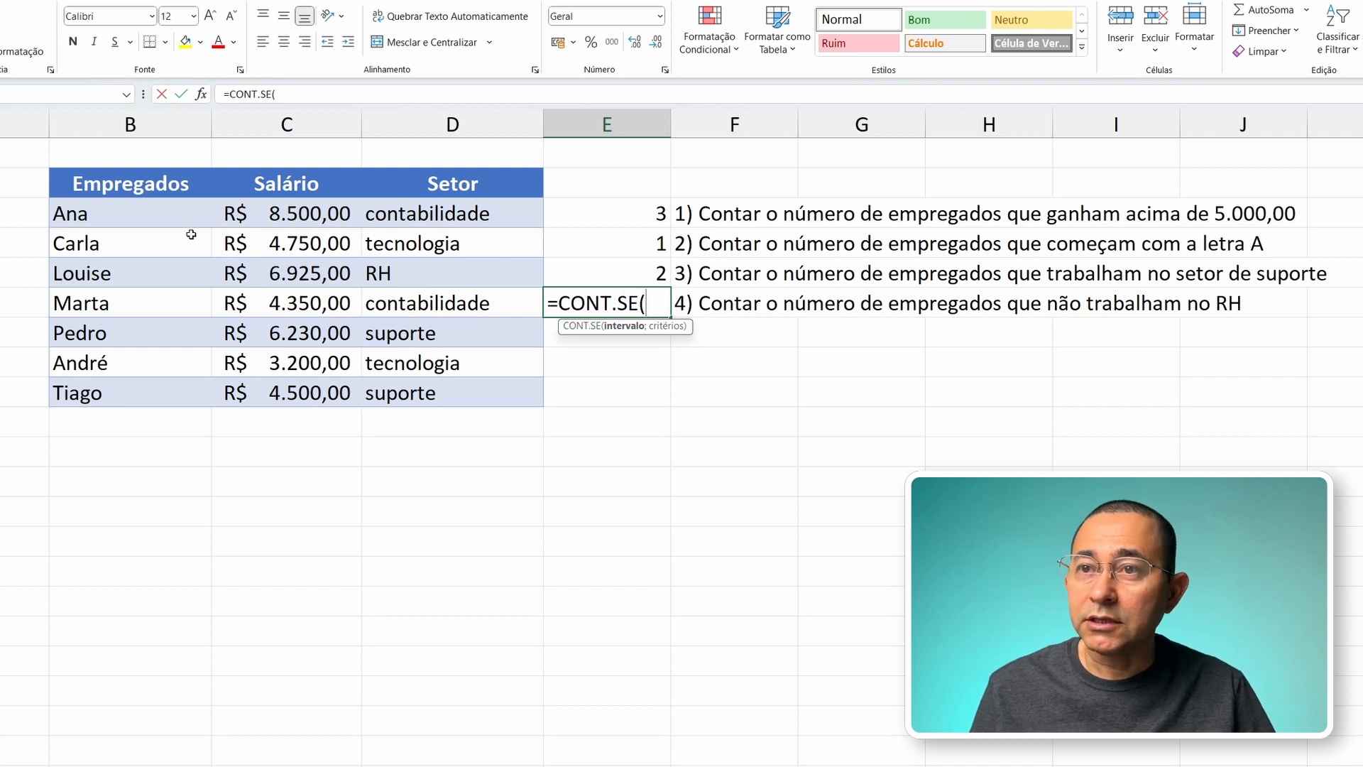
pyautogui.moveTo(137, 213); pyautogui.dragTo(179, 400)
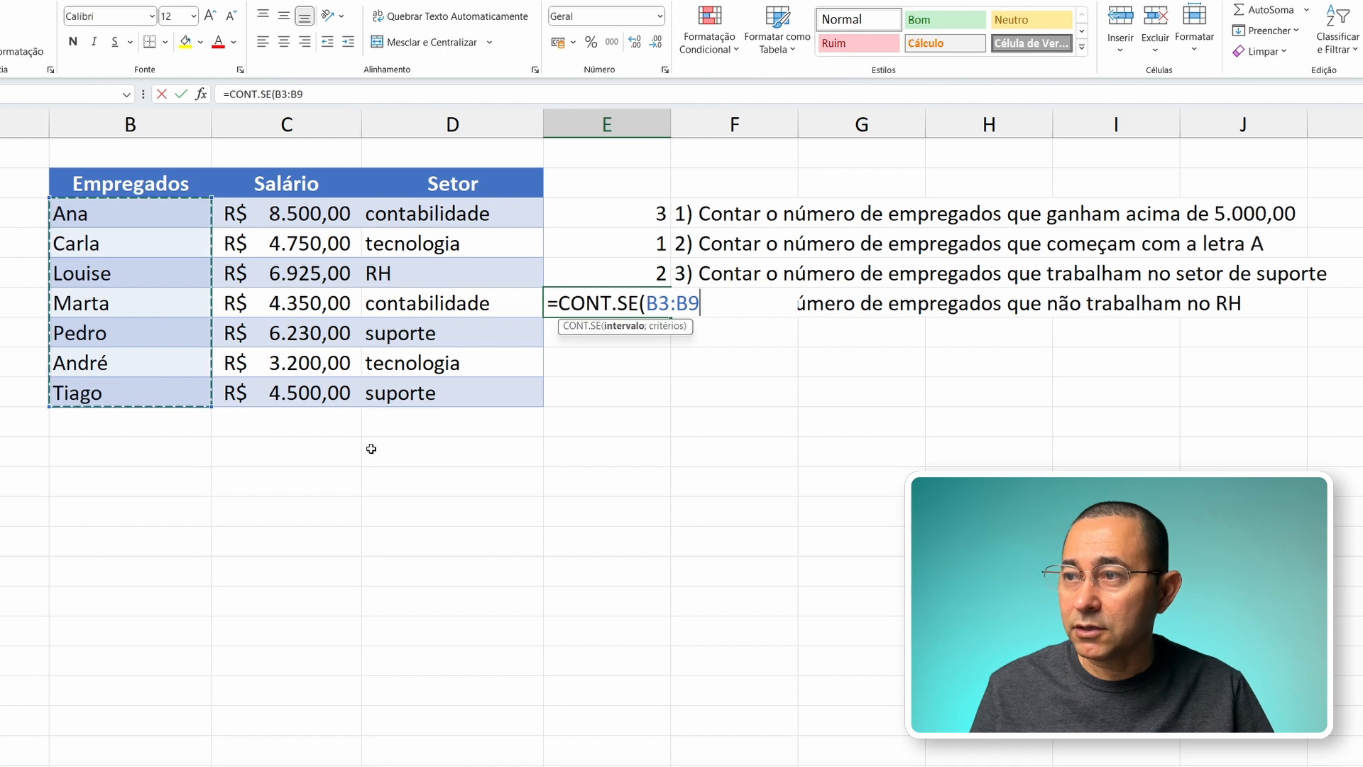
pyautogui.write(';')
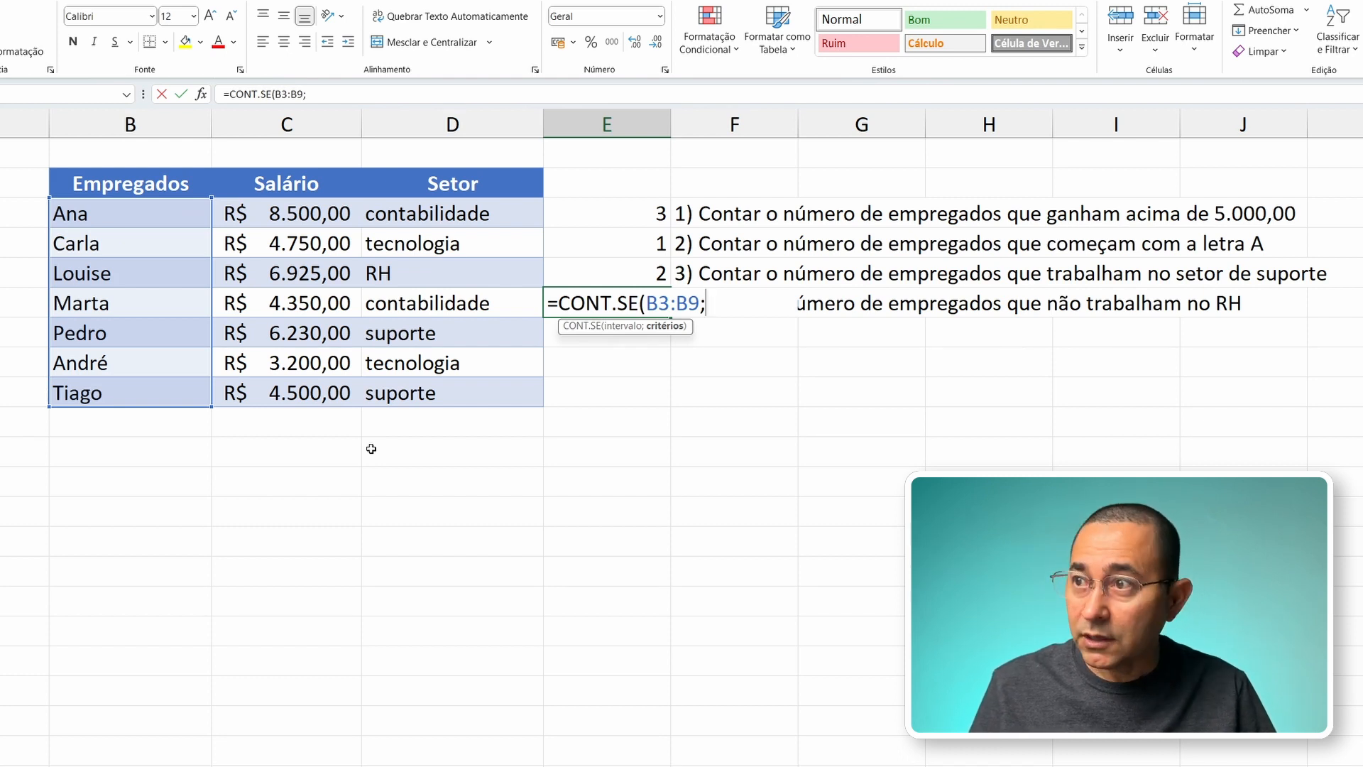
pyautogui.write('"<>')
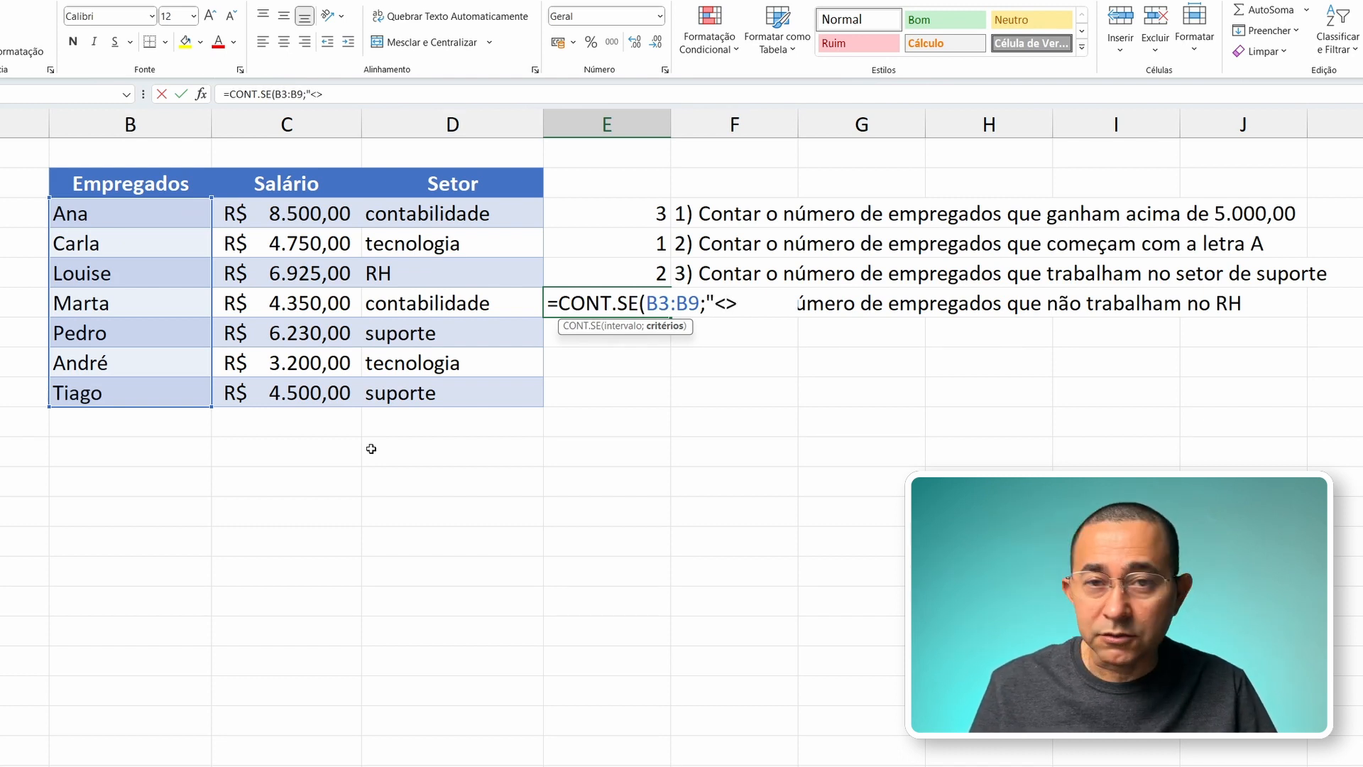
pyautogui.write('L')
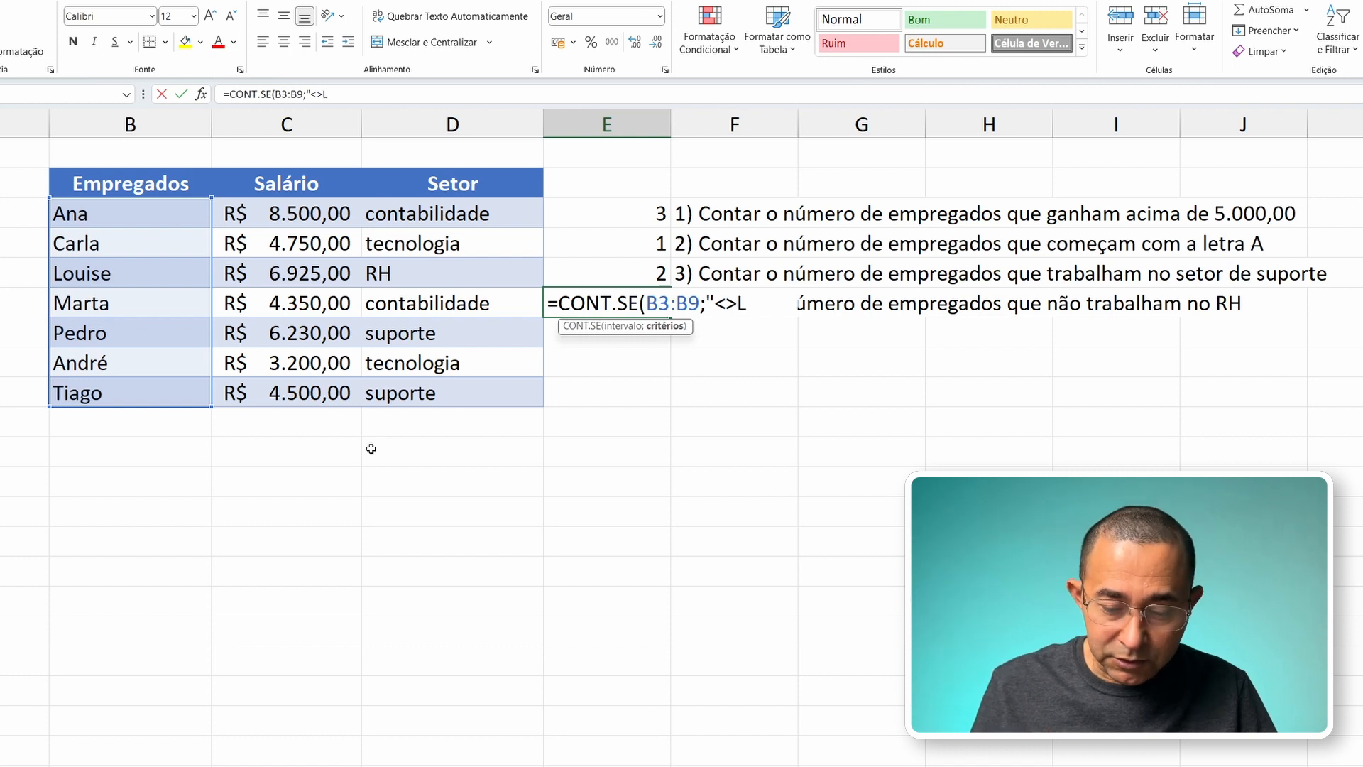
pyautogui.write('ouise"')
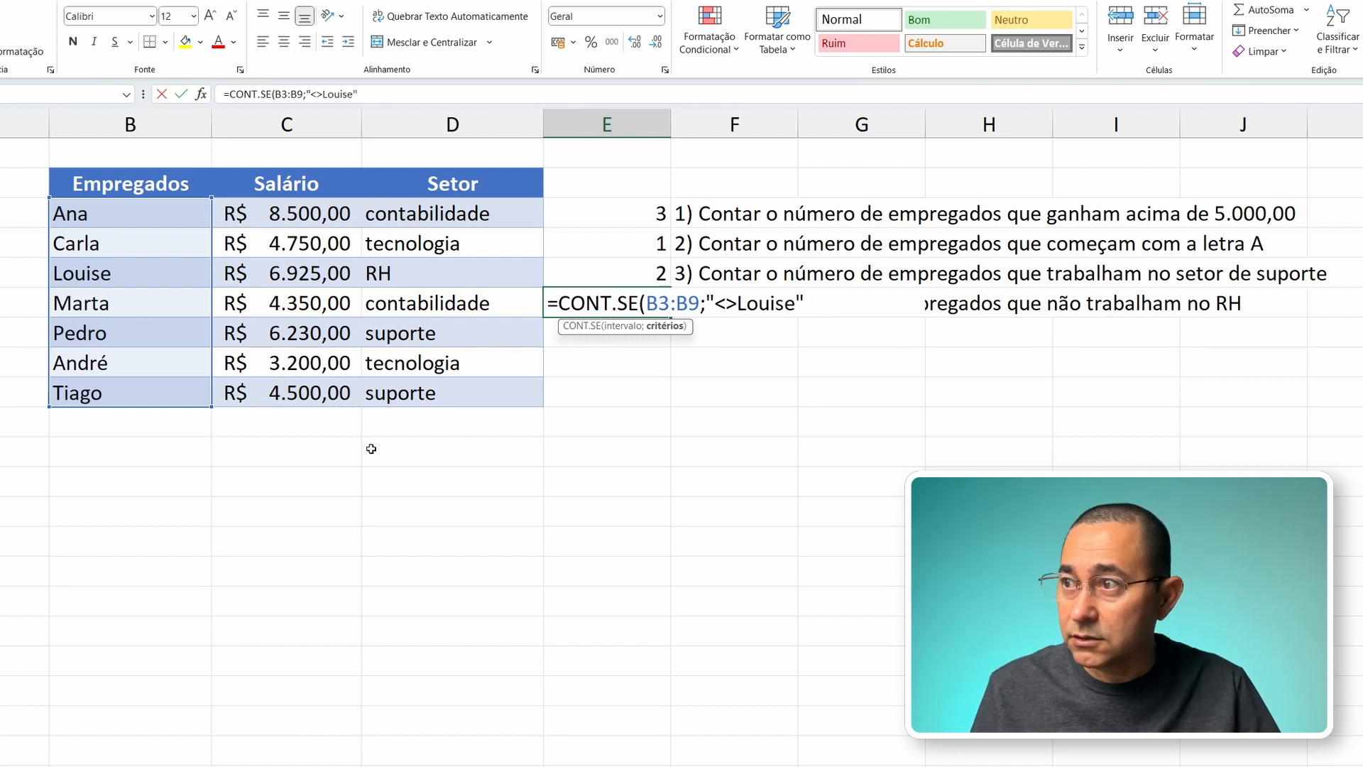
pyautogui.write(')')
pyautogui.press('Return')
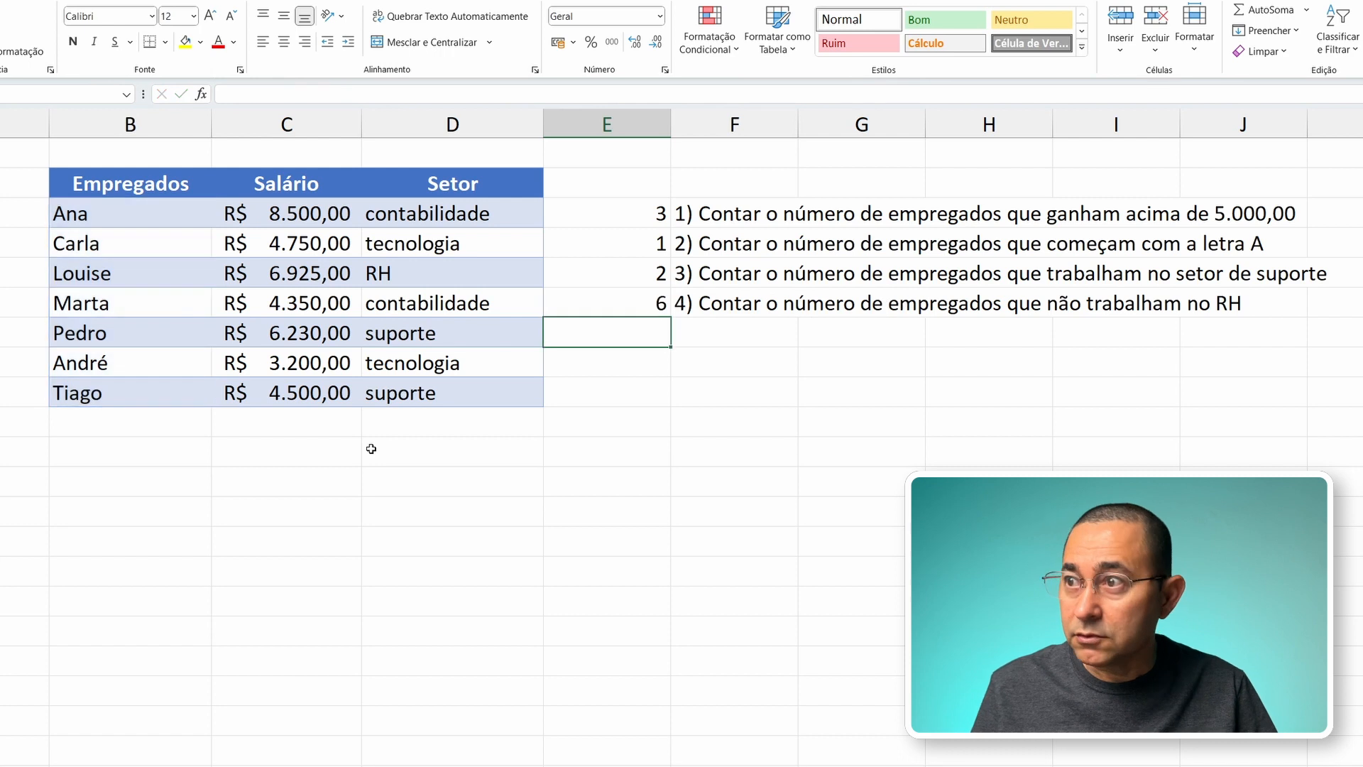
# Step: Check the count in E6 against the names of the employees who work outside RH
pyautogui.press('Up')
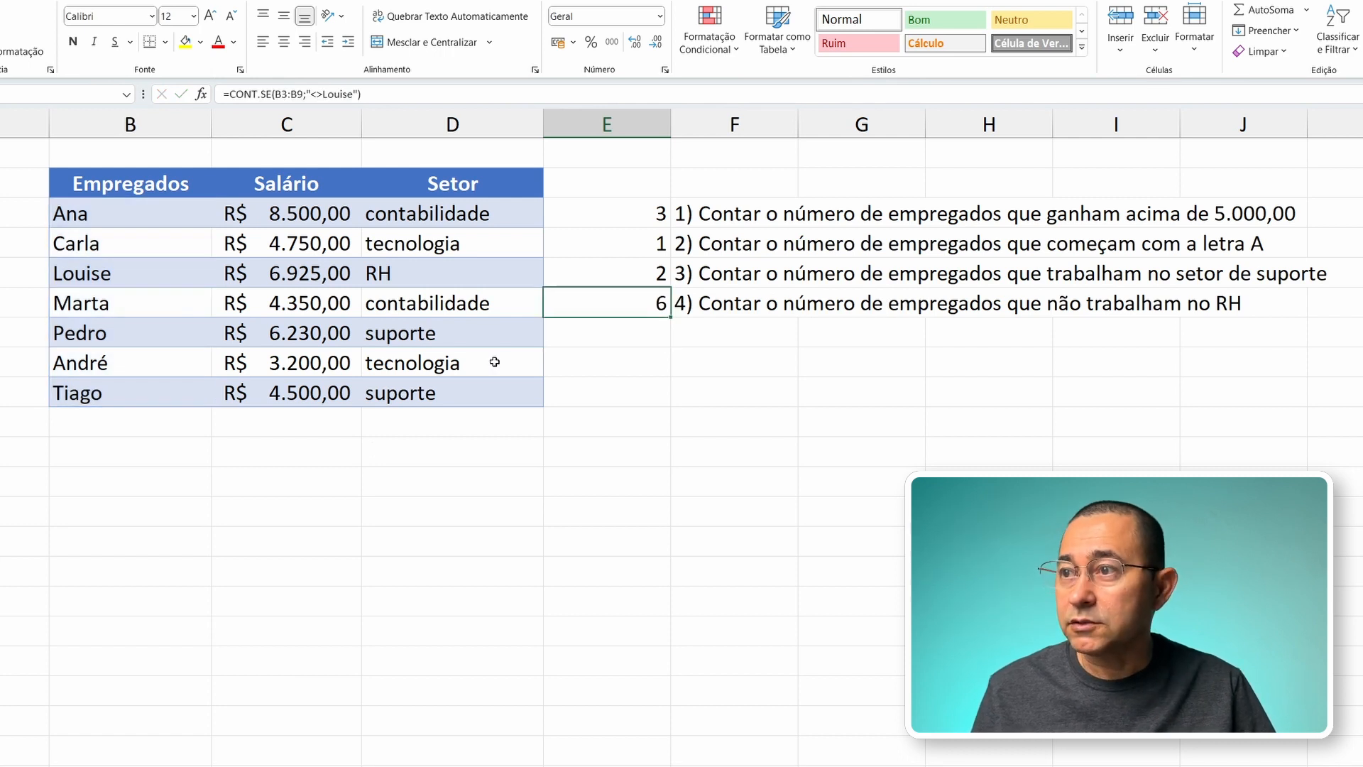
pyautogui.click(87, 393)
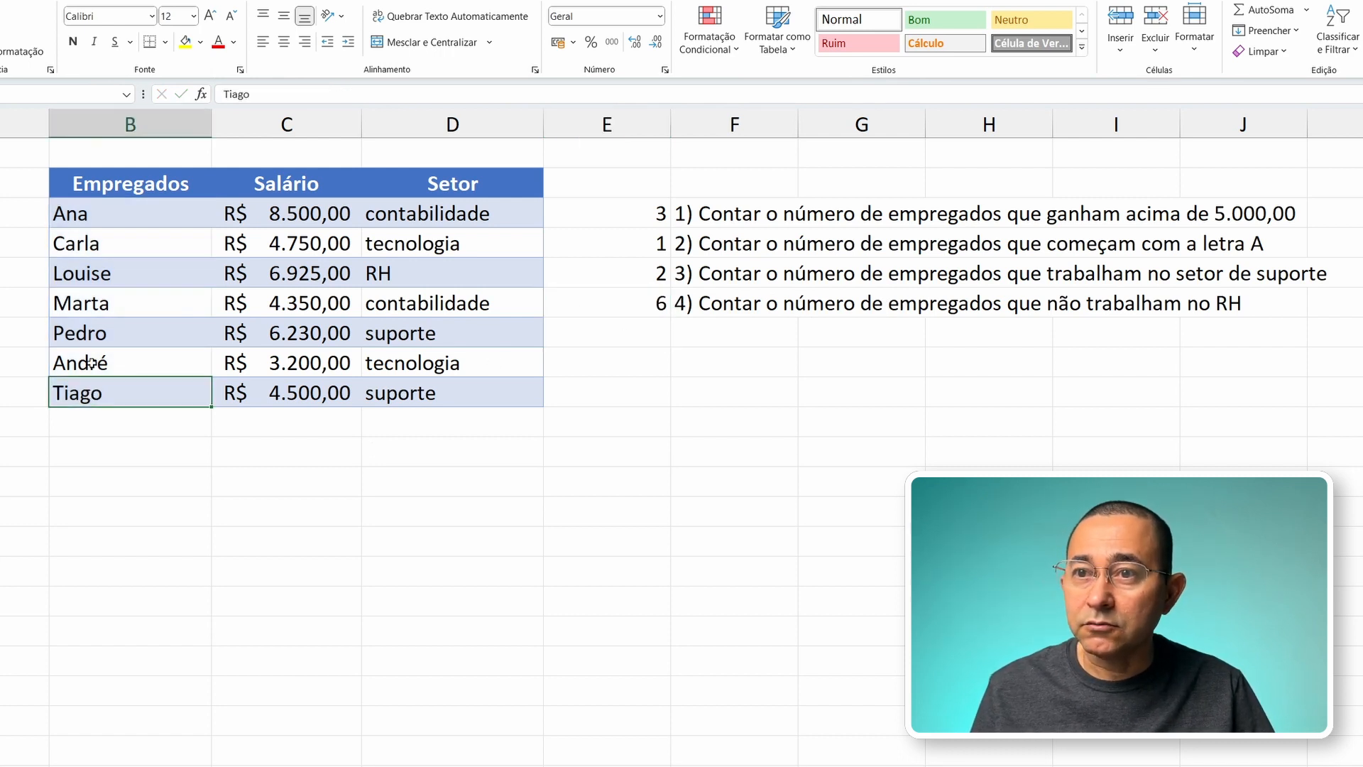
pyautogui.click(91, 363)
pyautogui.click(92, 340)
pyautogui.click(91, 306)
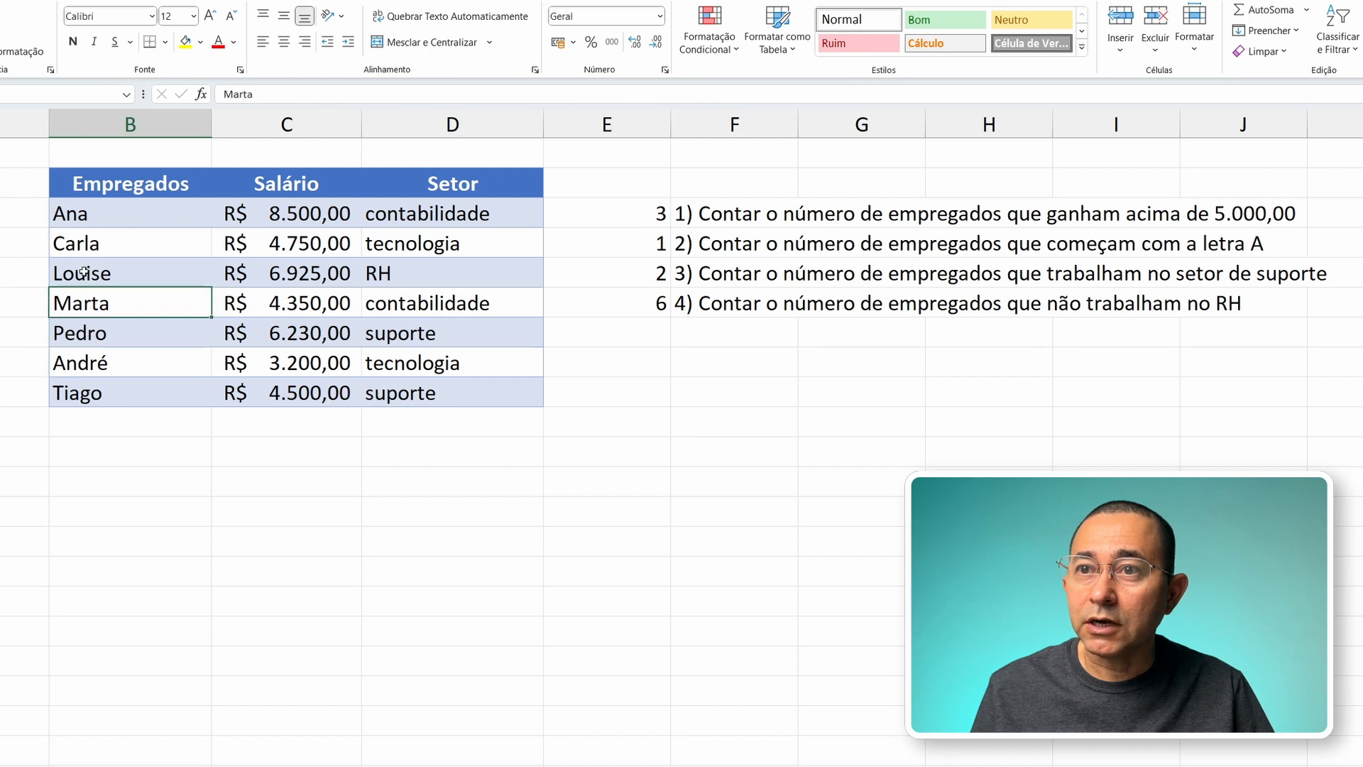
pyautogui.click(86, 242)
pyautogui.click(85, 213)
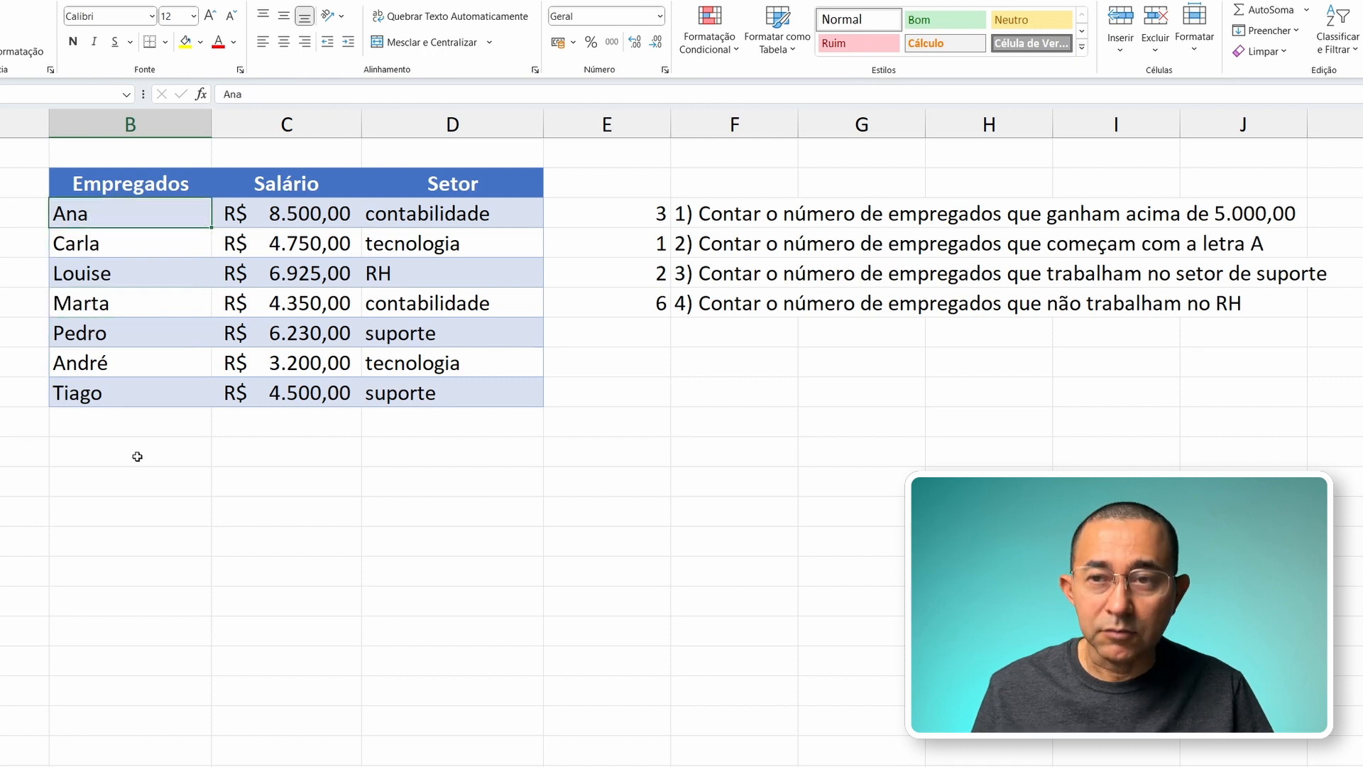
pyautogui.click(104, 424)
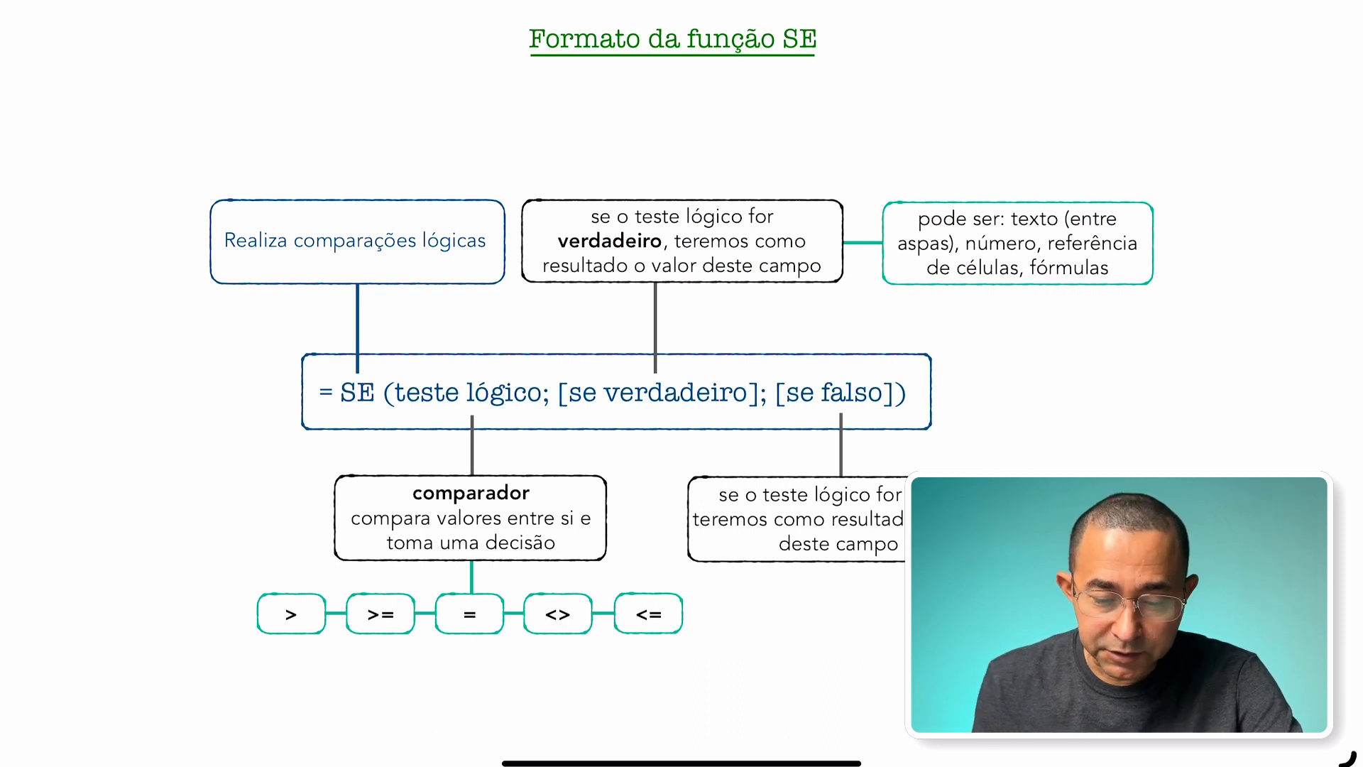
pyautogui.moveTo(828, 17)
pyautogui.mouseDown()
pyautogui.moveTo(775, 60)
pyautogui.moveTo(802, 10)
pyautogui.mouseUp()
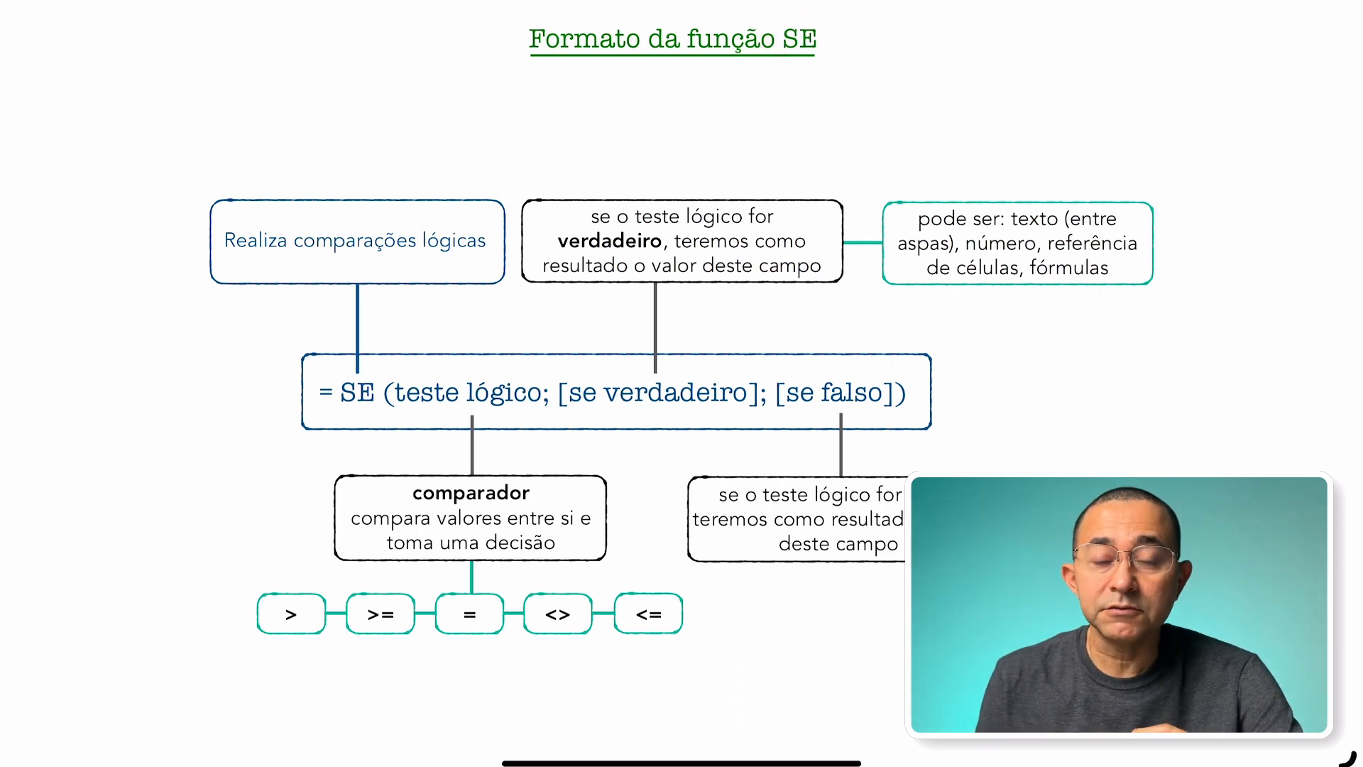
pyautogui.moveTo(534, 84); pyautogui.dragTo(774, 62)
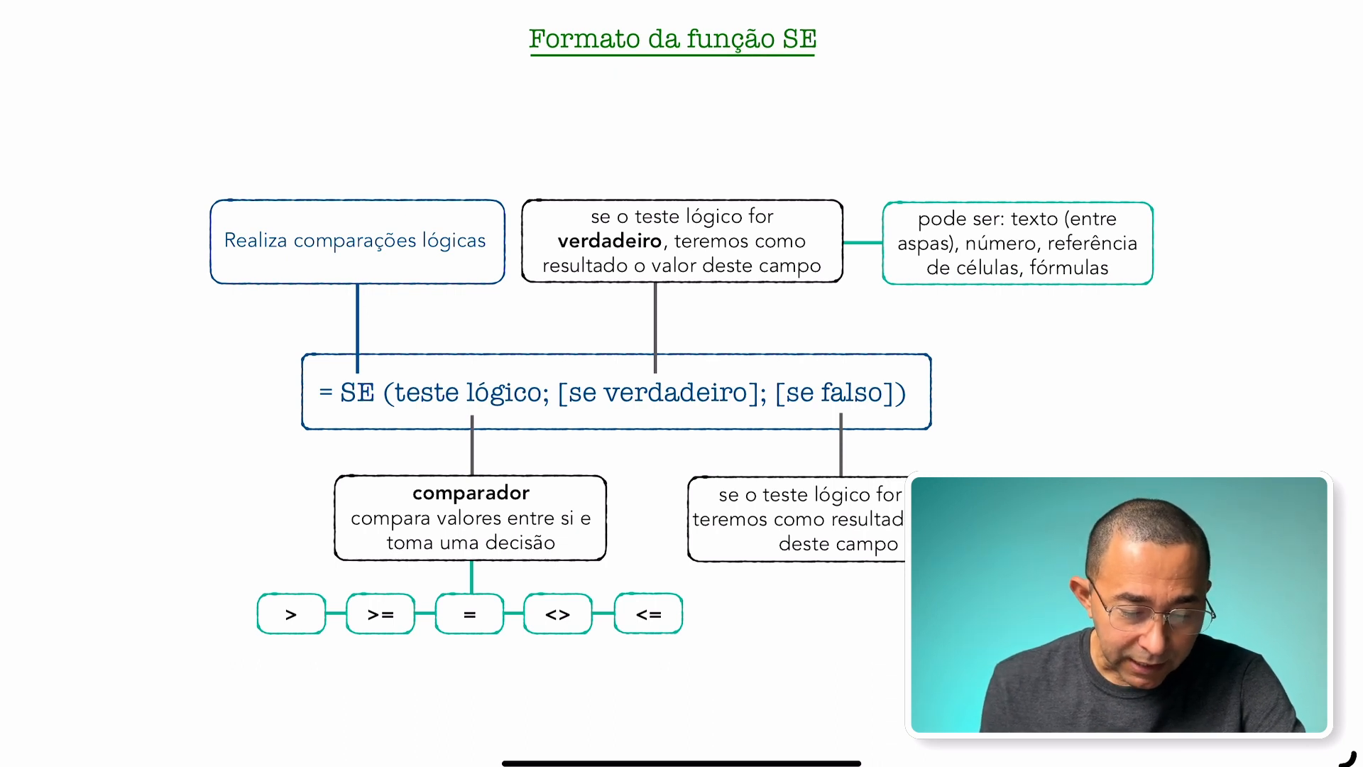
pyautogui.moveTo(334, 206)
pyautogui.mouseDown()
pyautogui.moveTo(380, 291)
pyautogui.moveTo(355, 298)
pyautogui.moveTo(330, 269)
pyautogui.mouseUp()
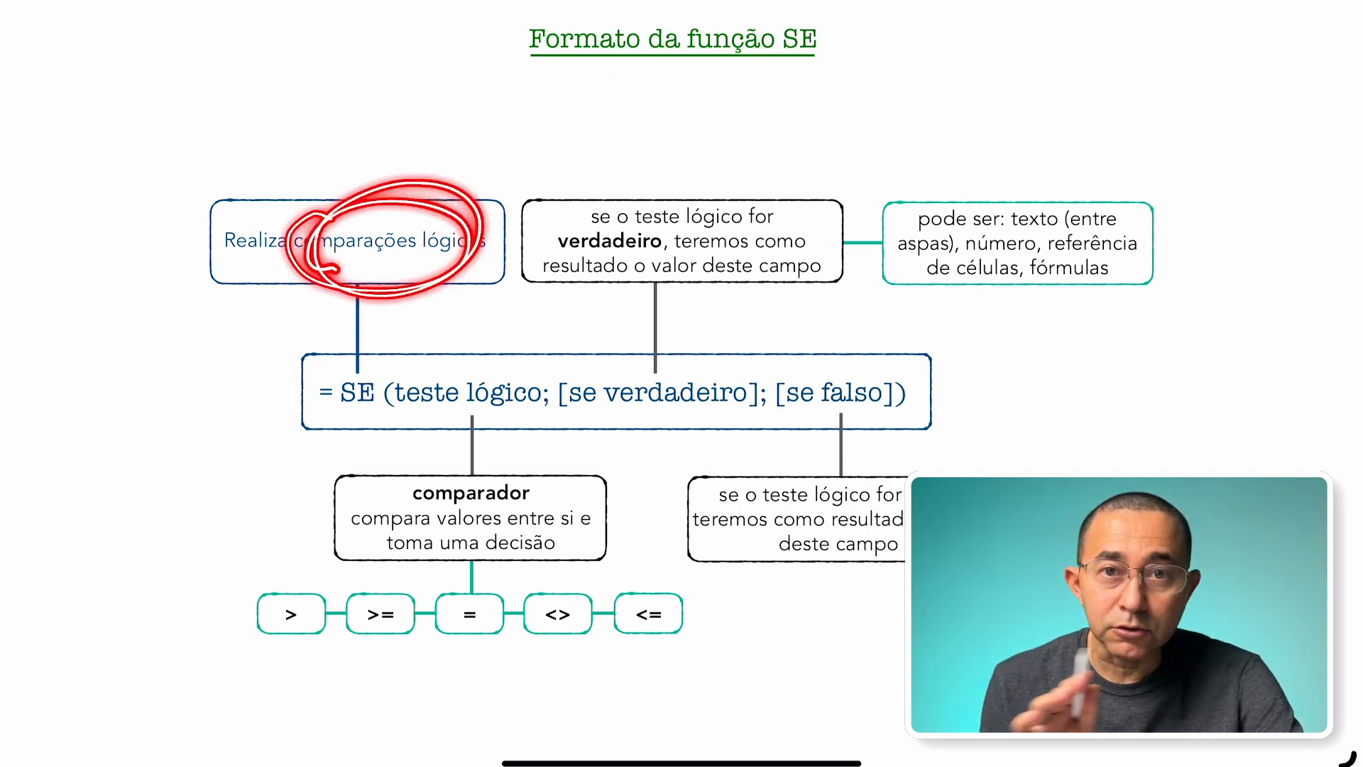
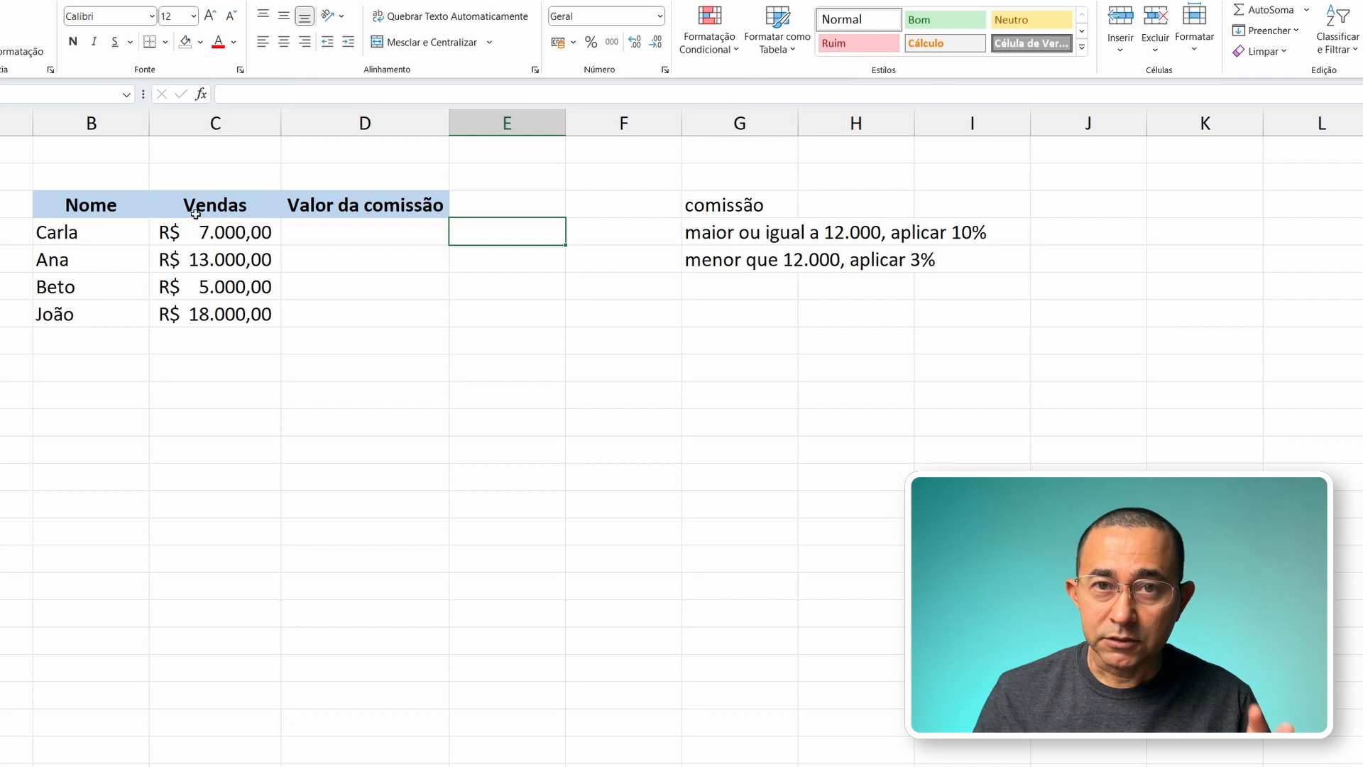
# Step: Start an SE formula in D4 whose logical test is C4>=12000
pyautogui.click(367, 233)
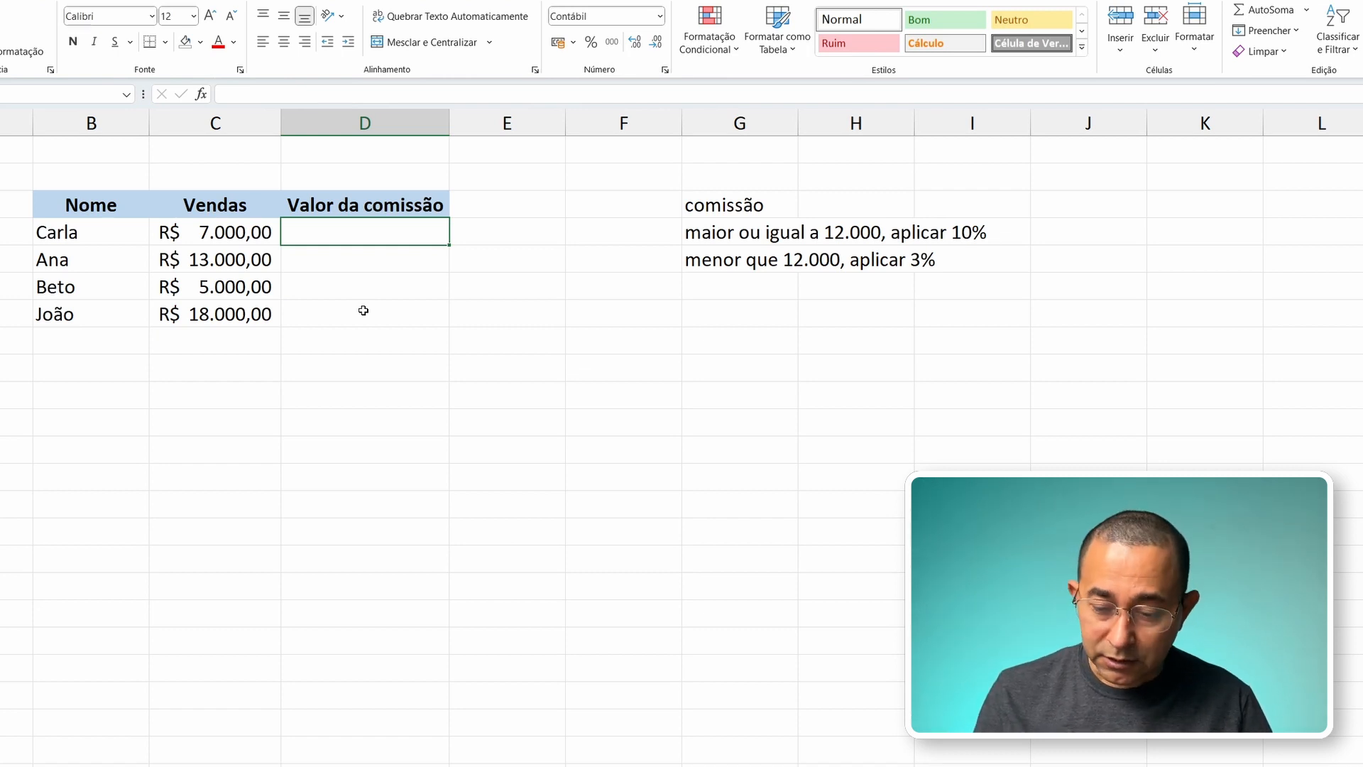
pyautogui.write('=se')
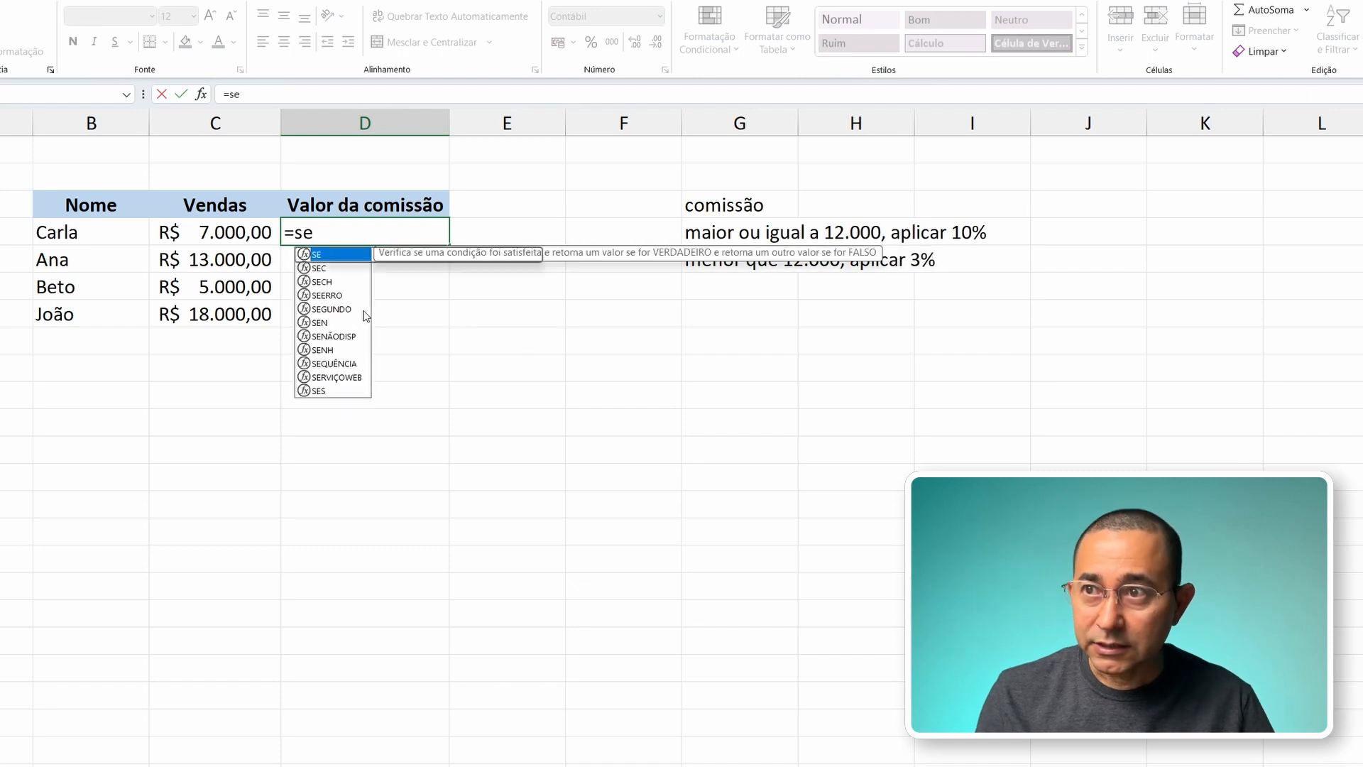
pyautogui.write('(')
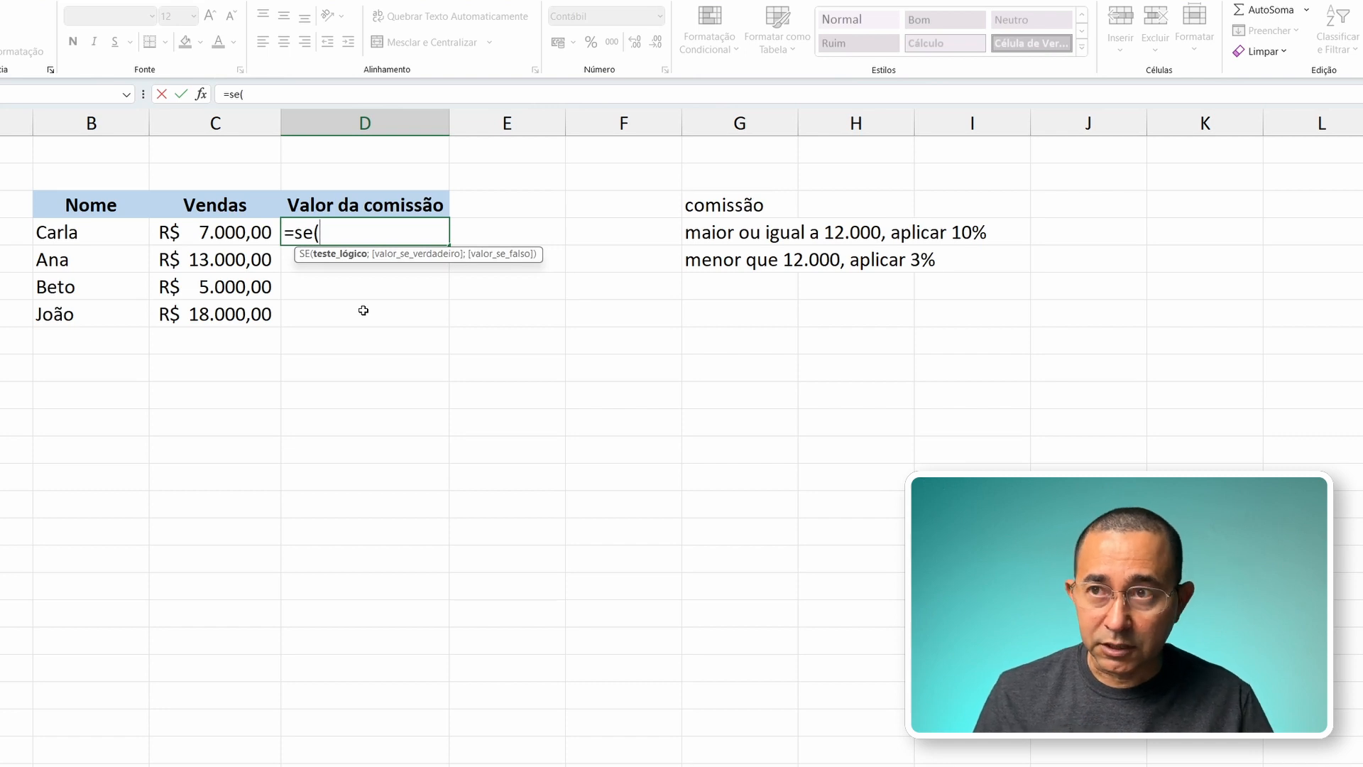
pyautogui.click(223, 235)
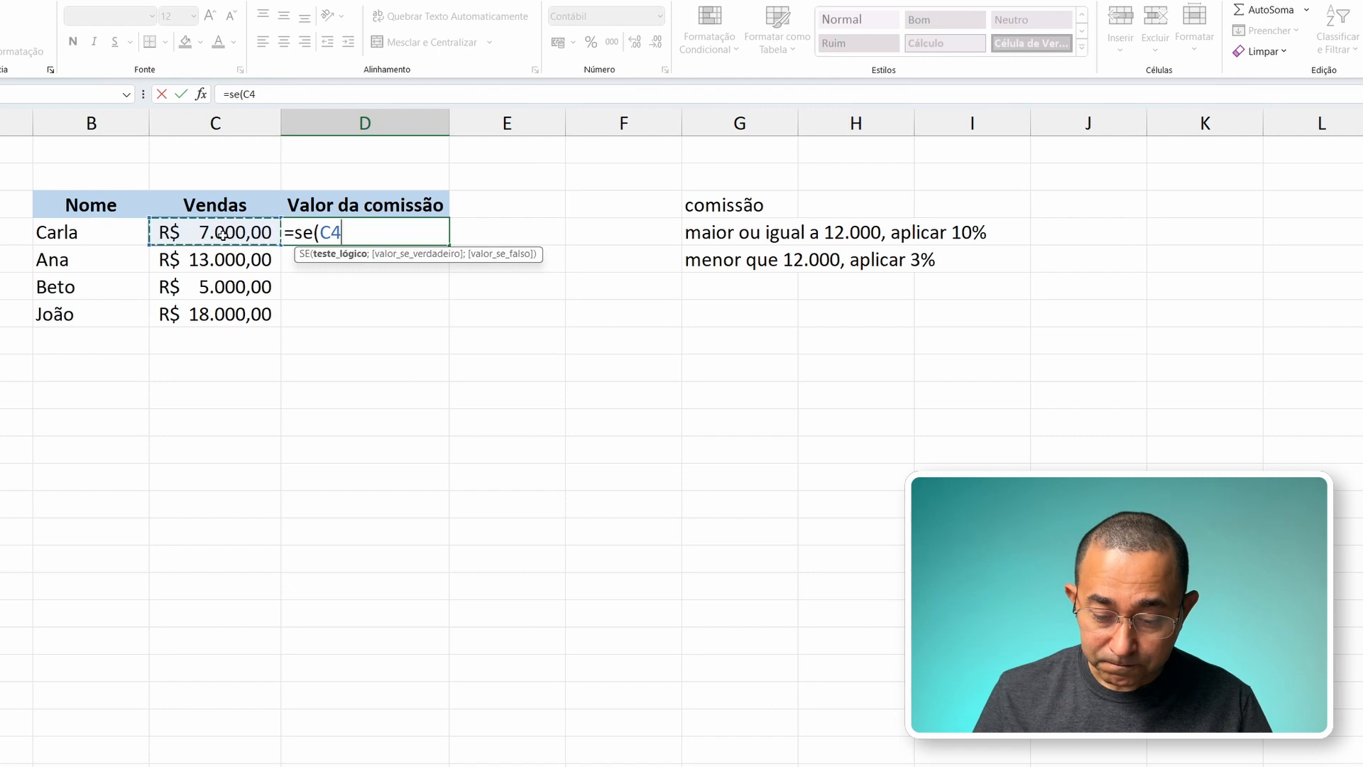
pyautogui.write('>=')
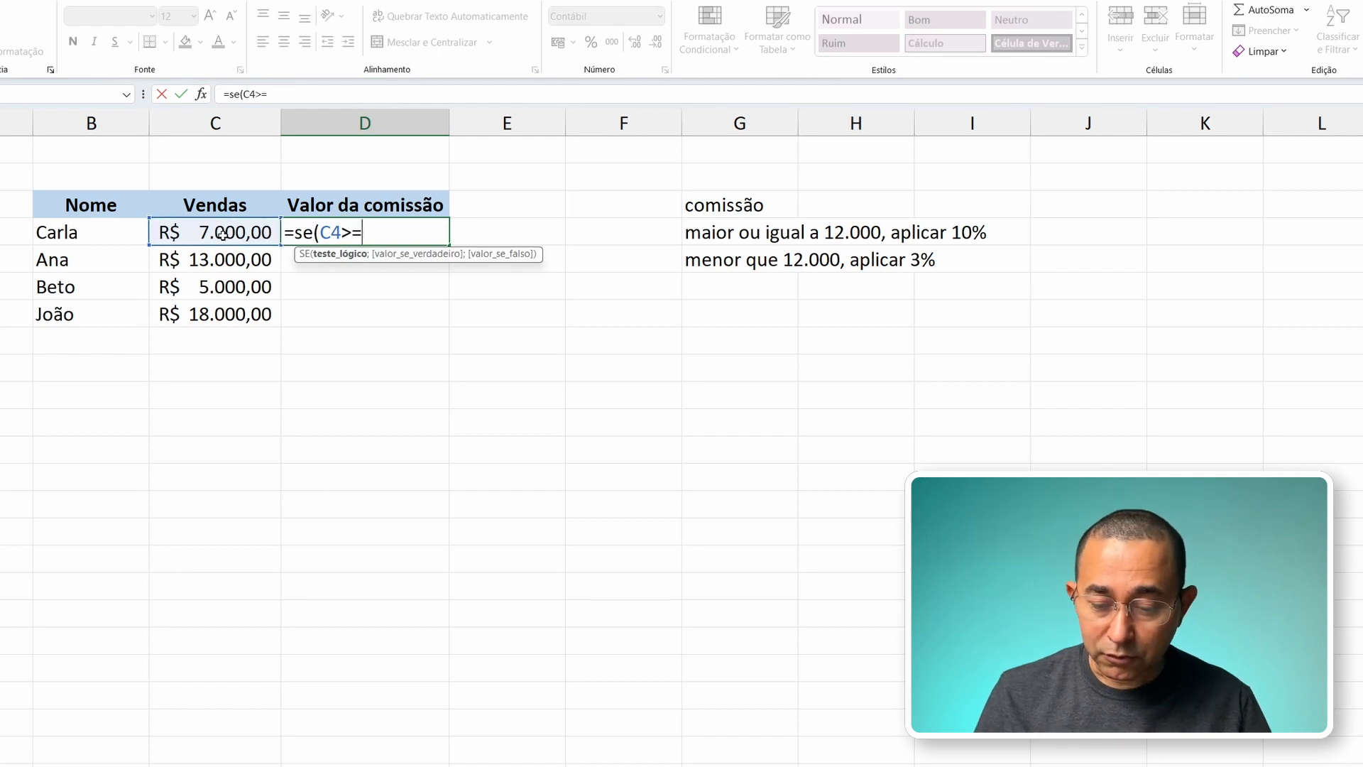
pyautogui.write('12000')
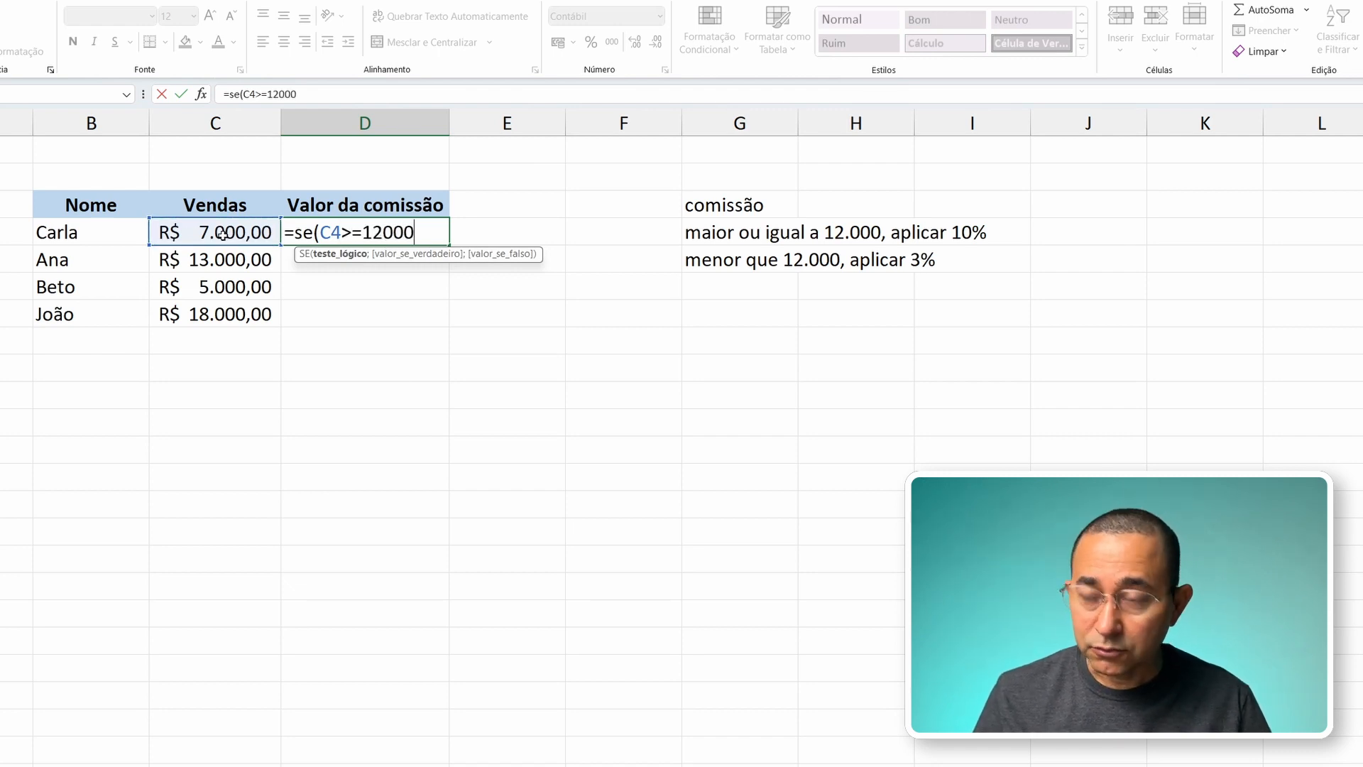
pyautogui.write(';')
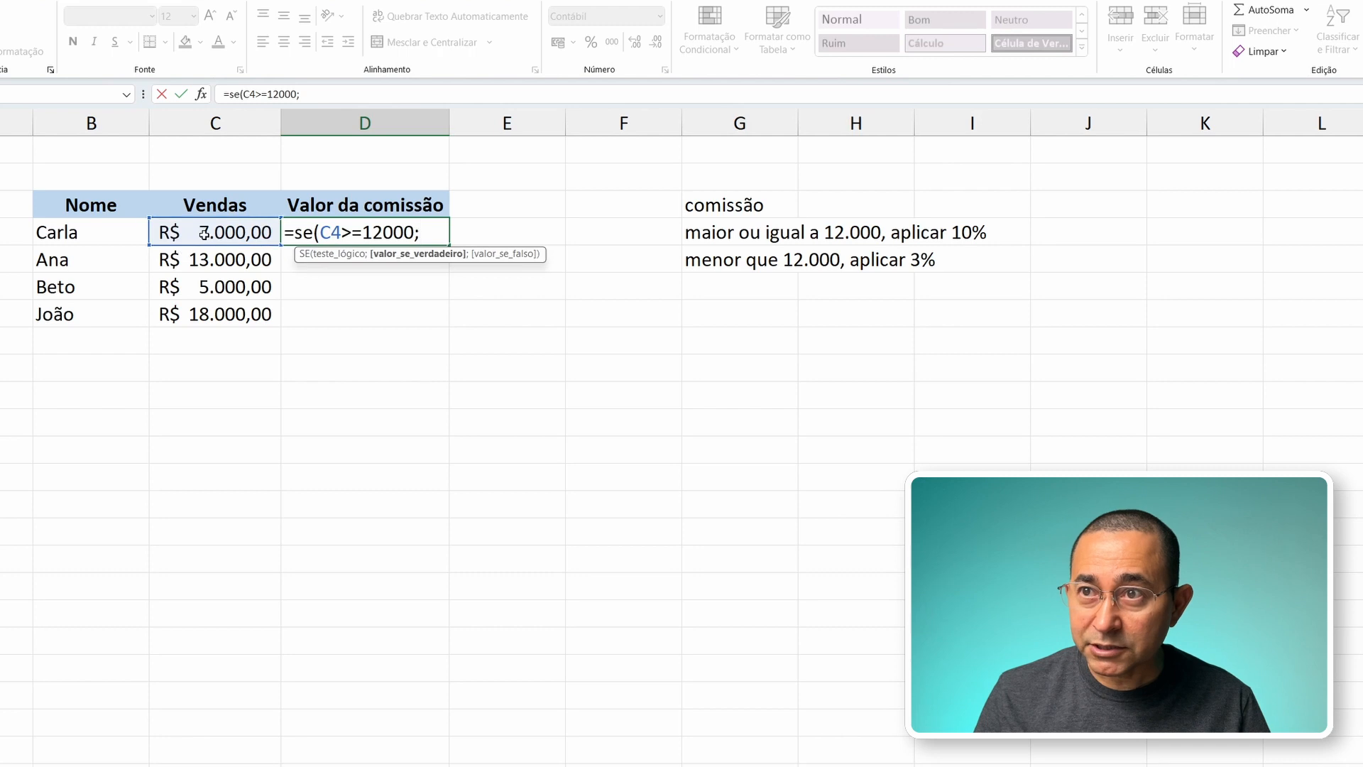
# Step: Give the D4 formula C4*0,1 as its value if true, applying the 10% commission
pyautogui.click(204, 233)
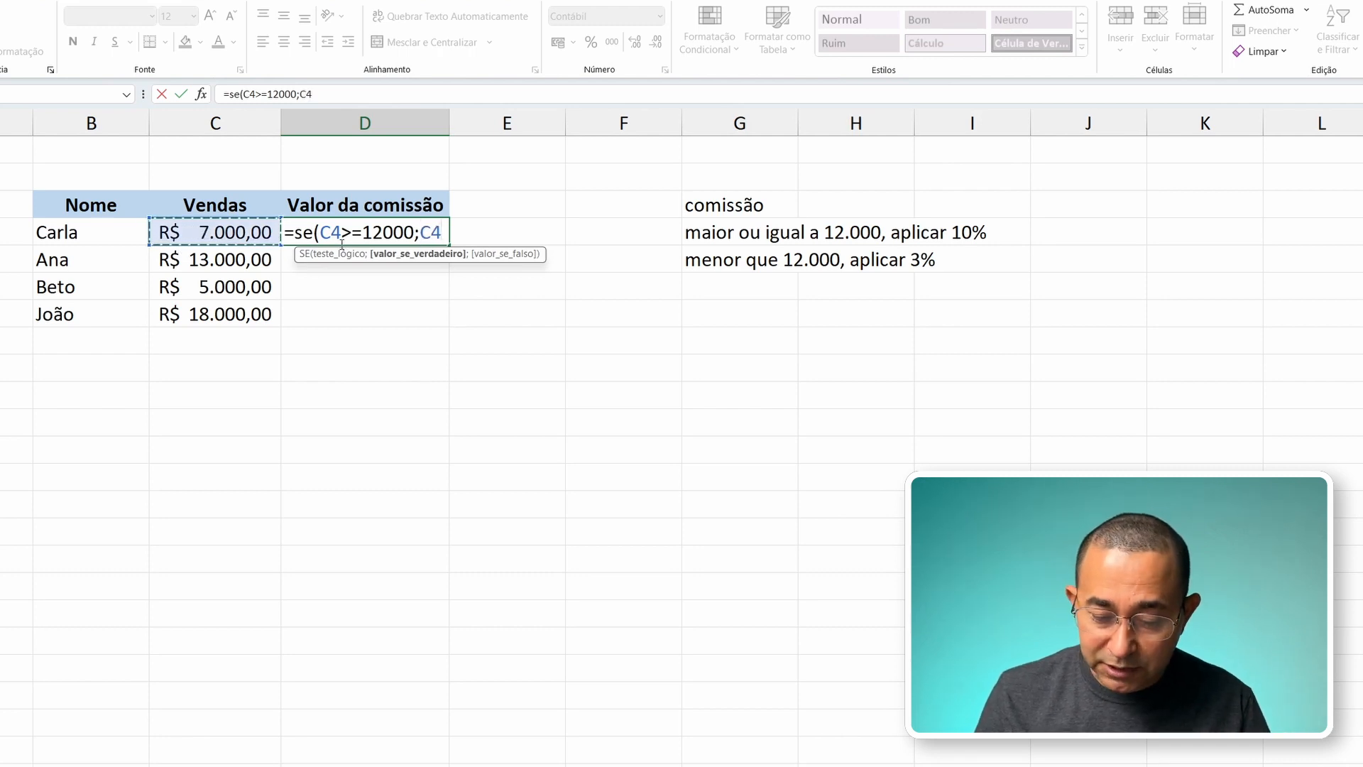
pyautogui.write('*')
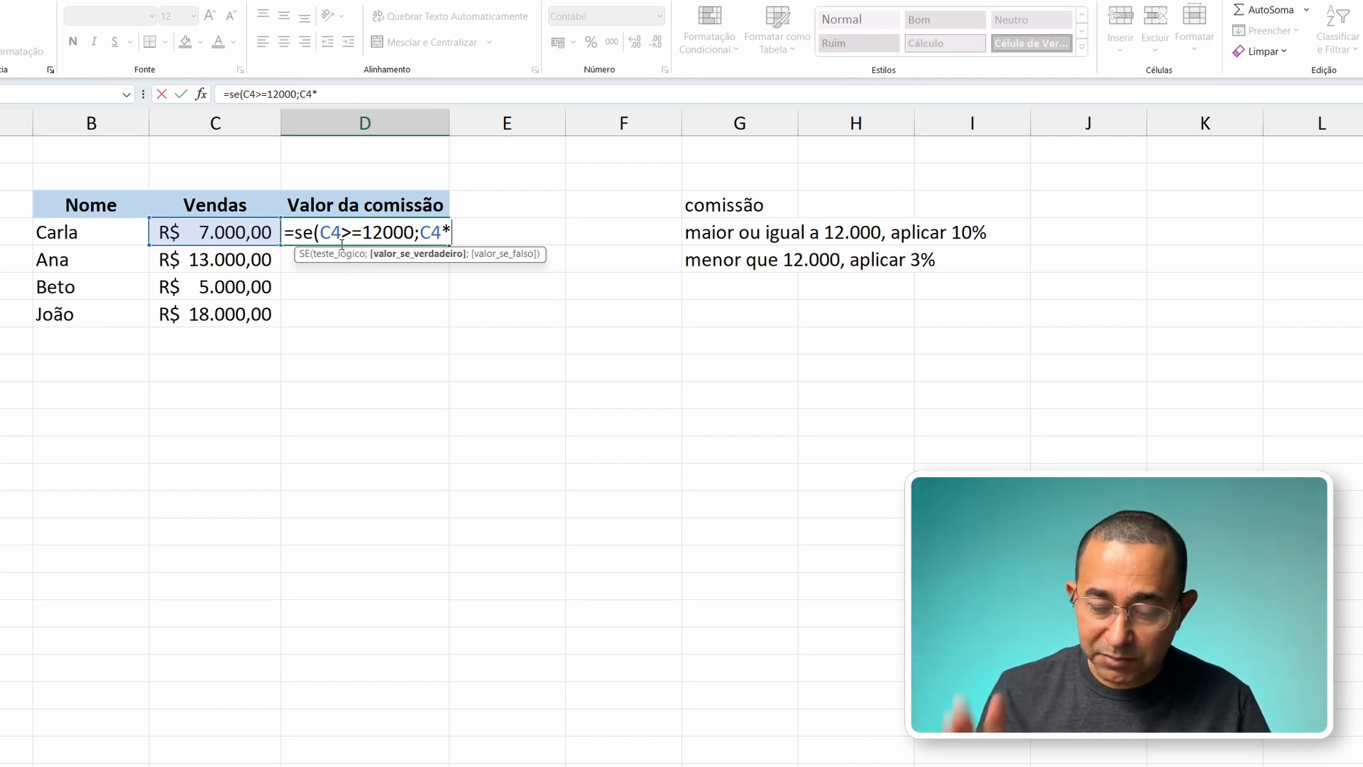
pyautogui.write('0,1')
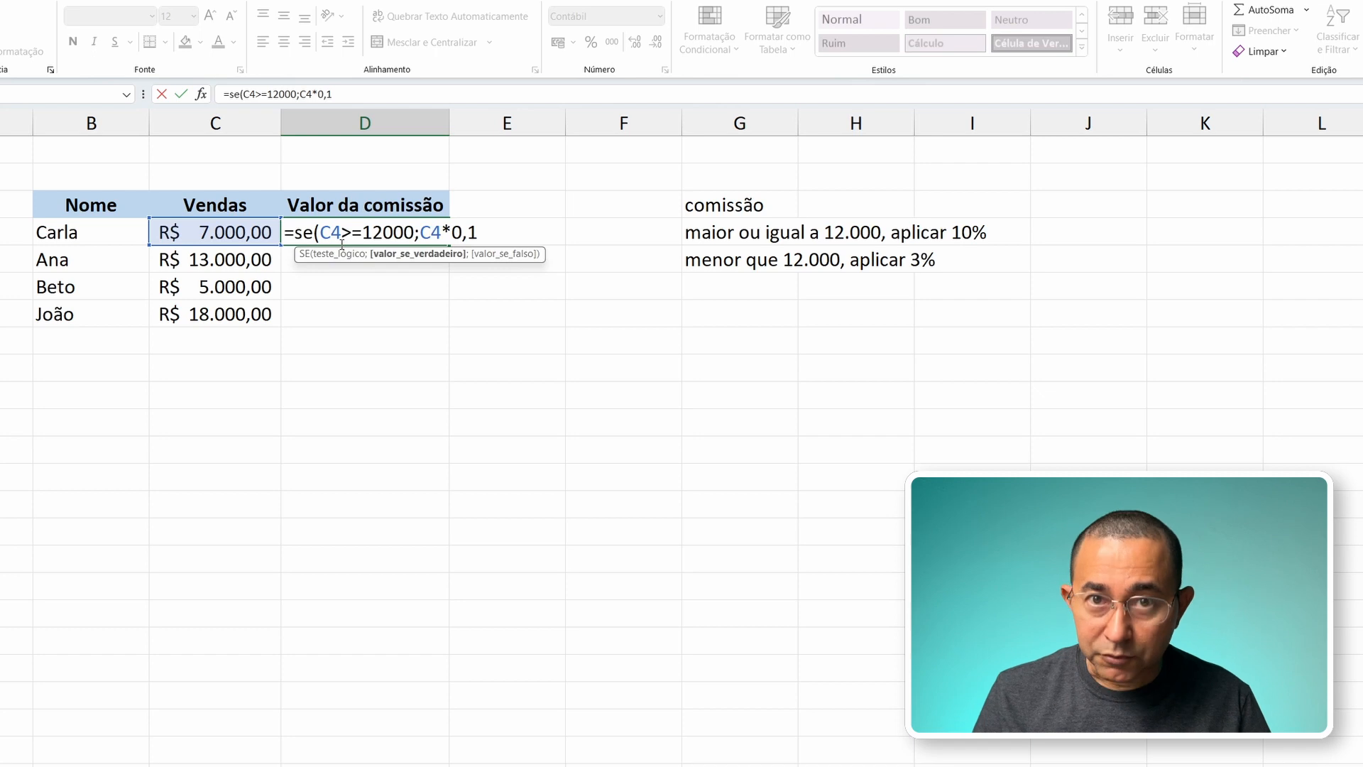
pyautogui.write(';')
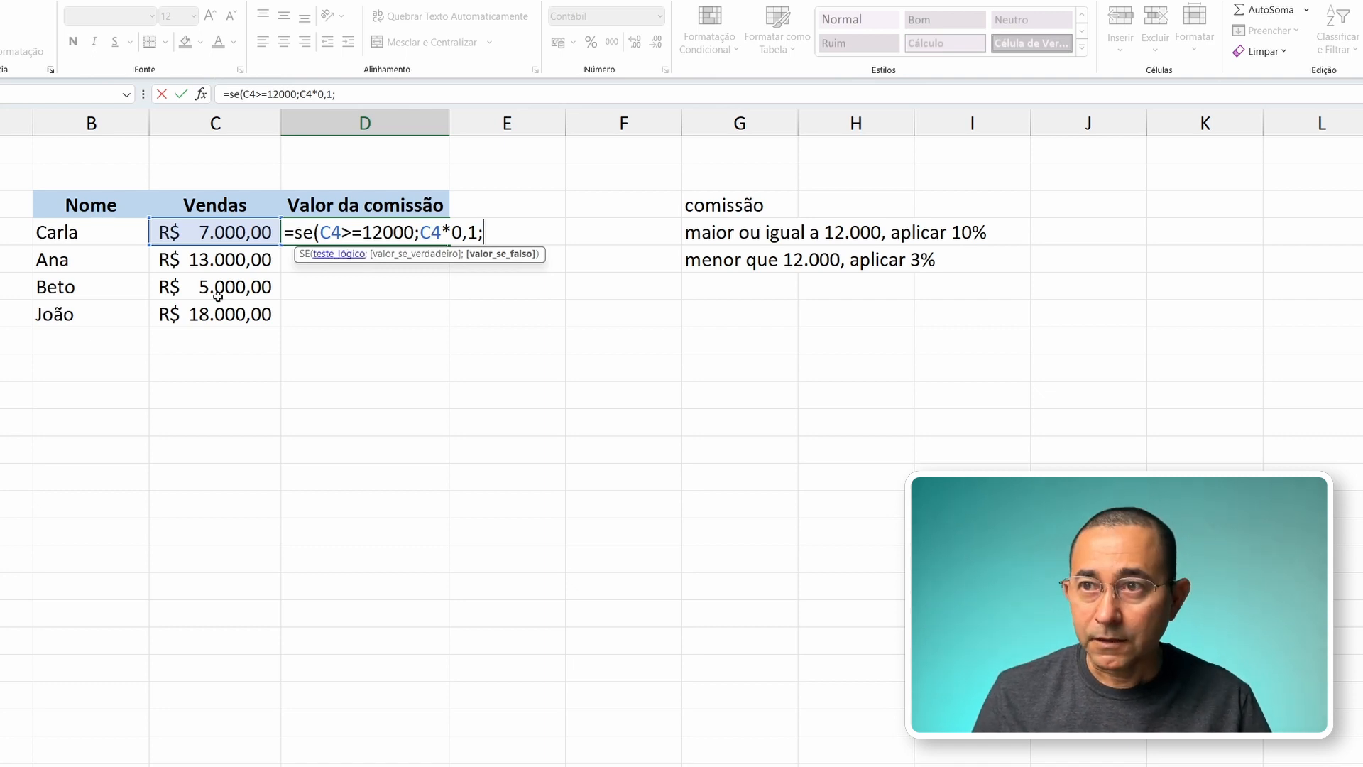
# Step: Complete the D4 formula with C4*0,03 as its value if false, and check the commission against the sales in C4
pyautogui.click(217, 233)
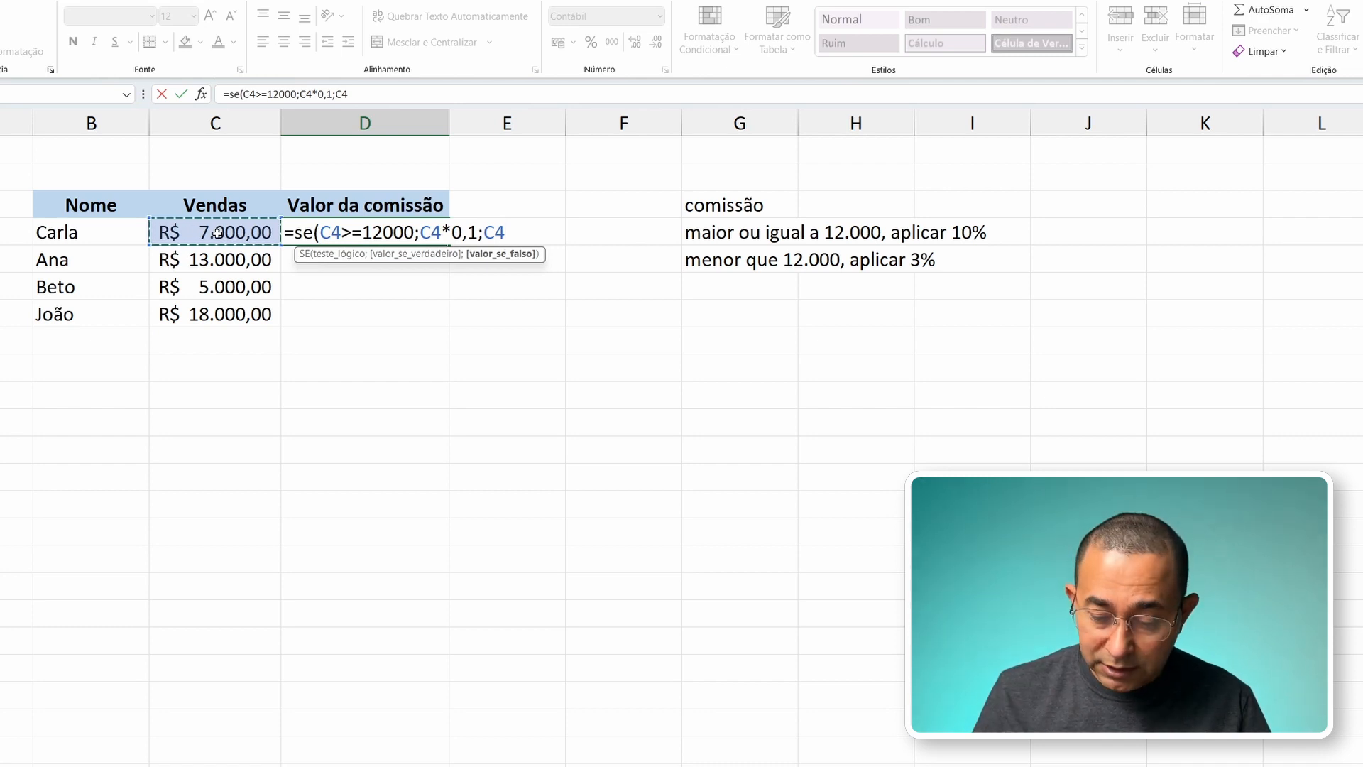
pyautogui.write('*')
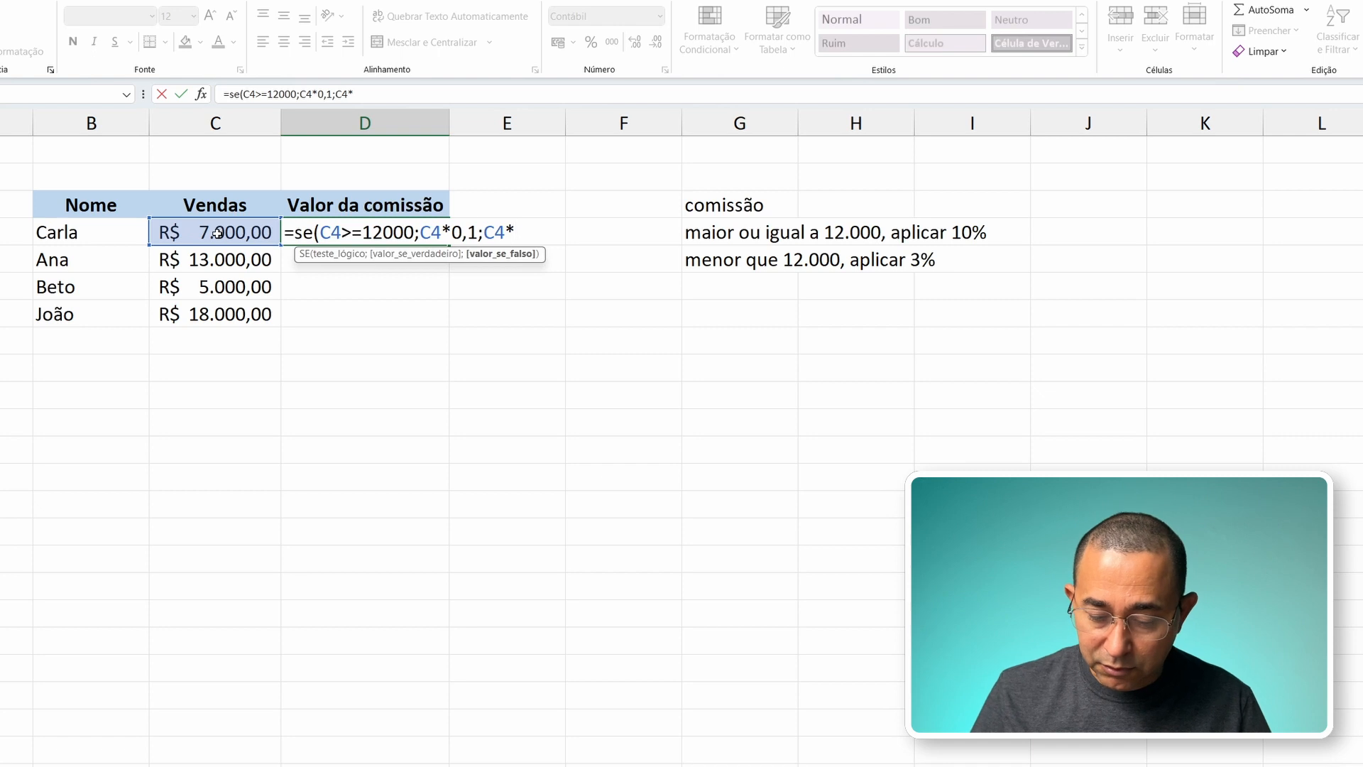
pyautogui.write('0,')
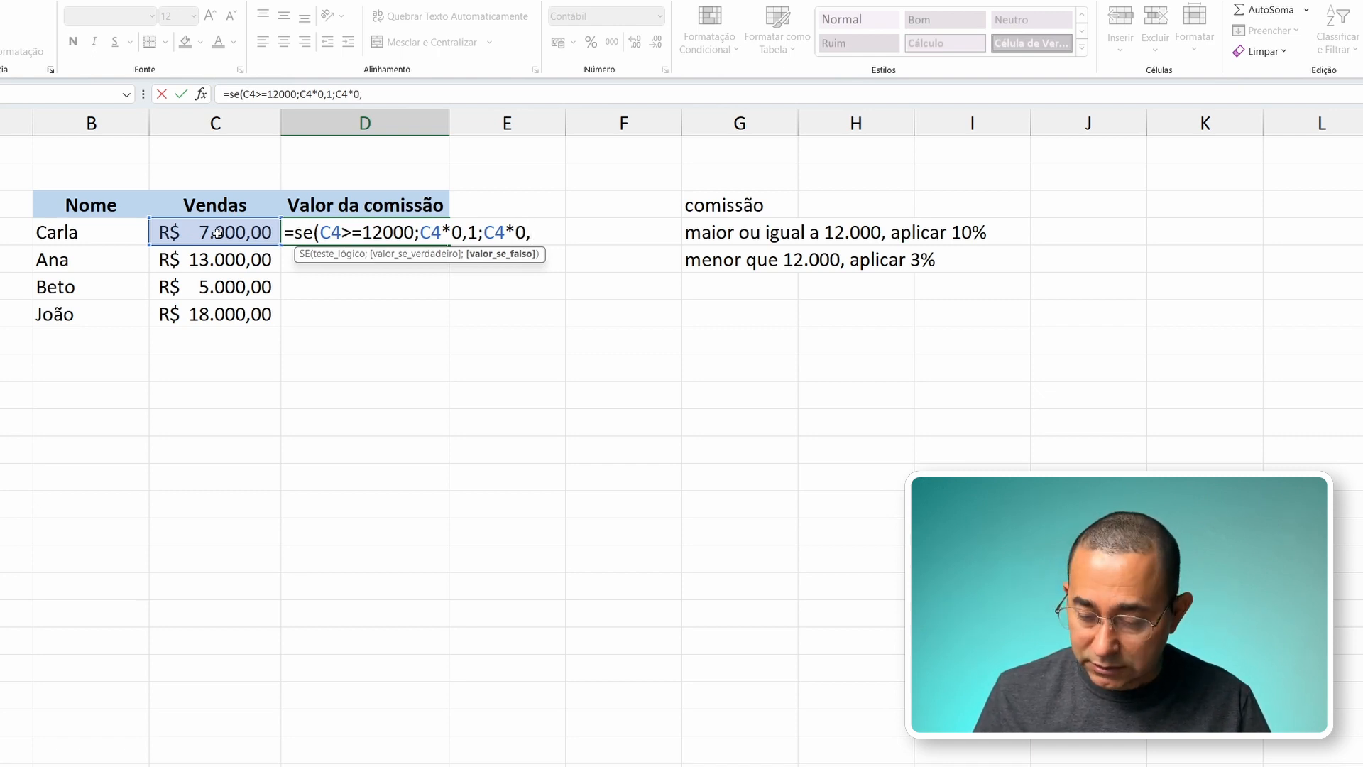
pyautogui.write('03')
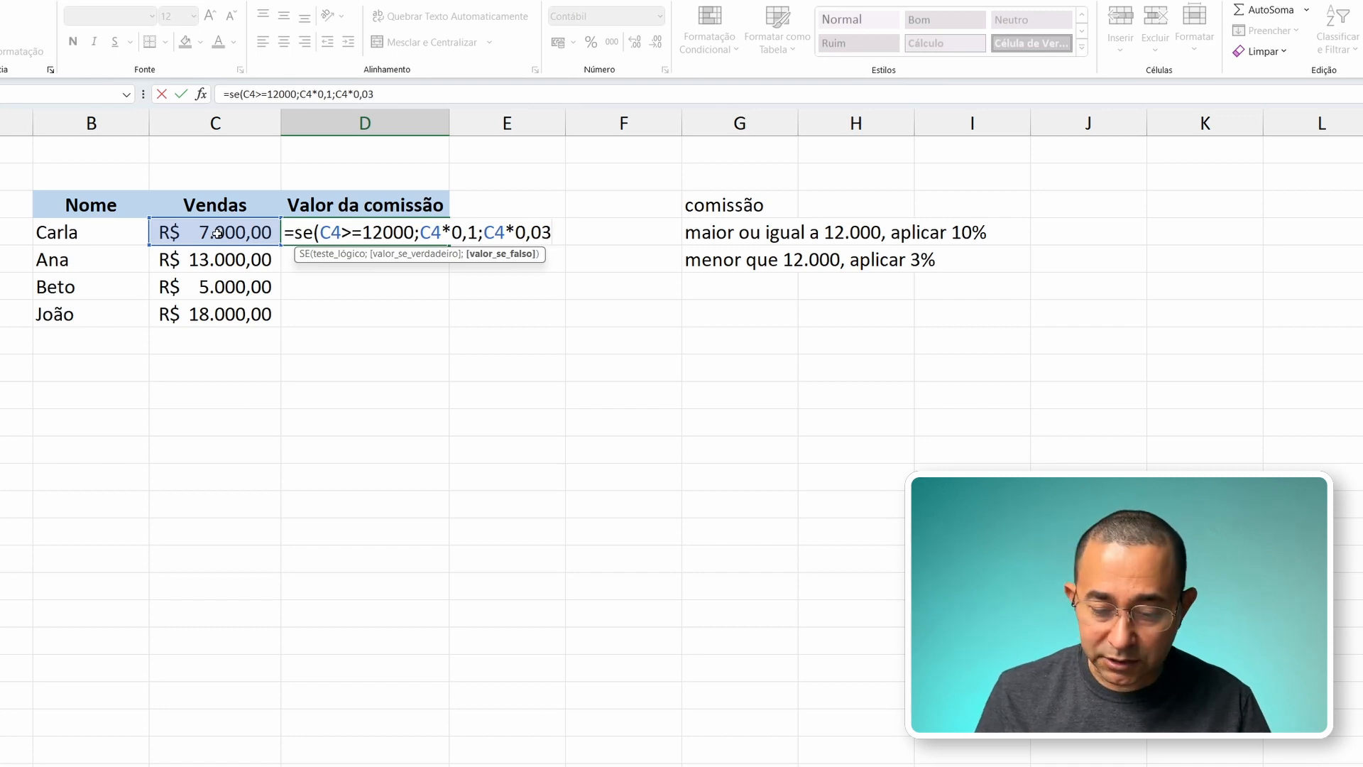
pyautogui.write(')')
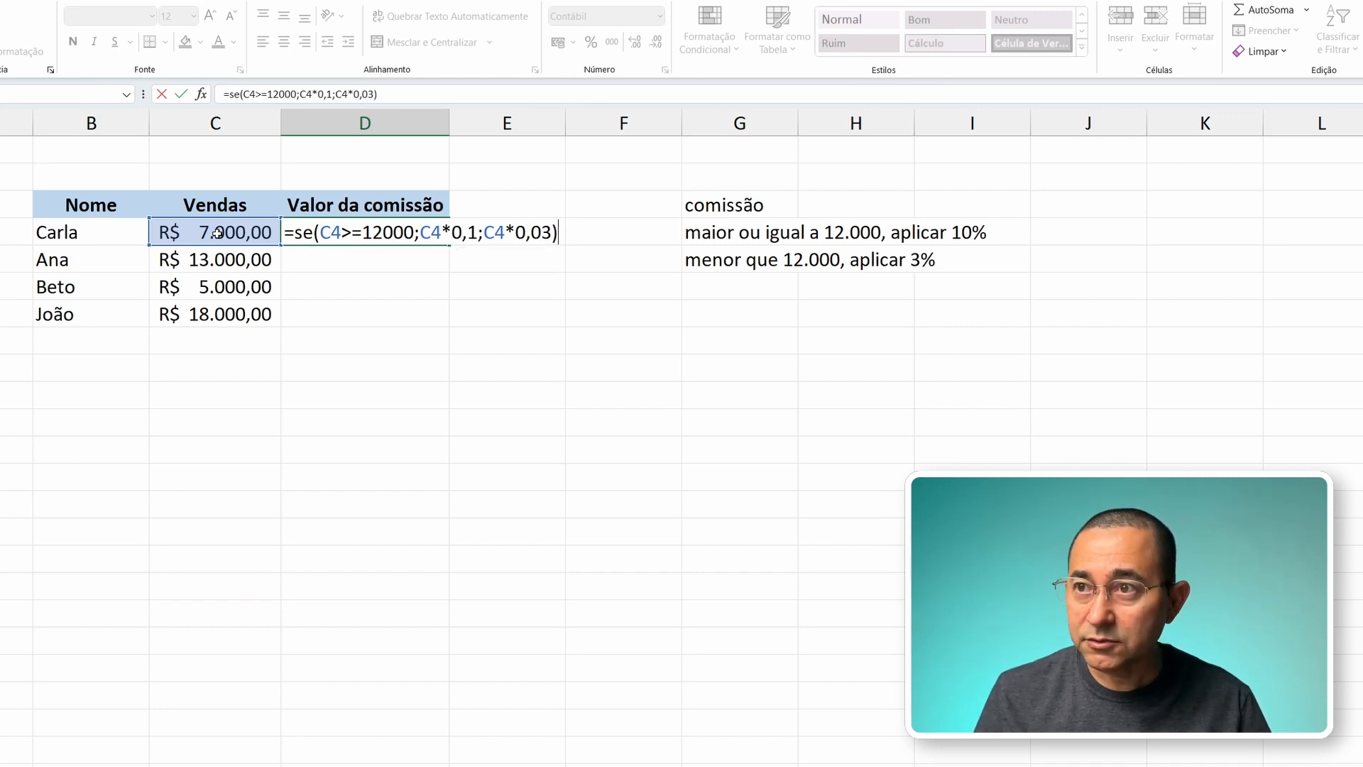
pyautogui.press('Return')
pyautogui.press('Up')
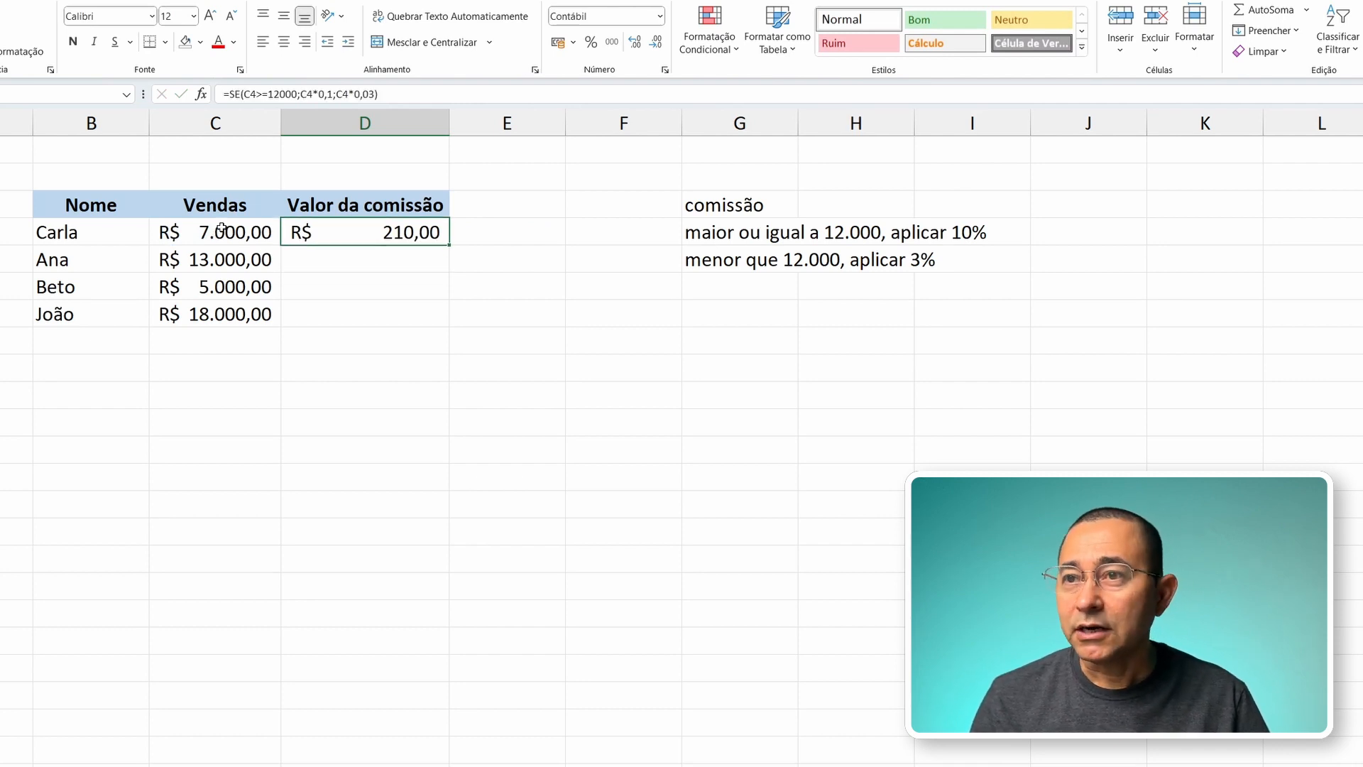
pyautogui.click(210, 232)
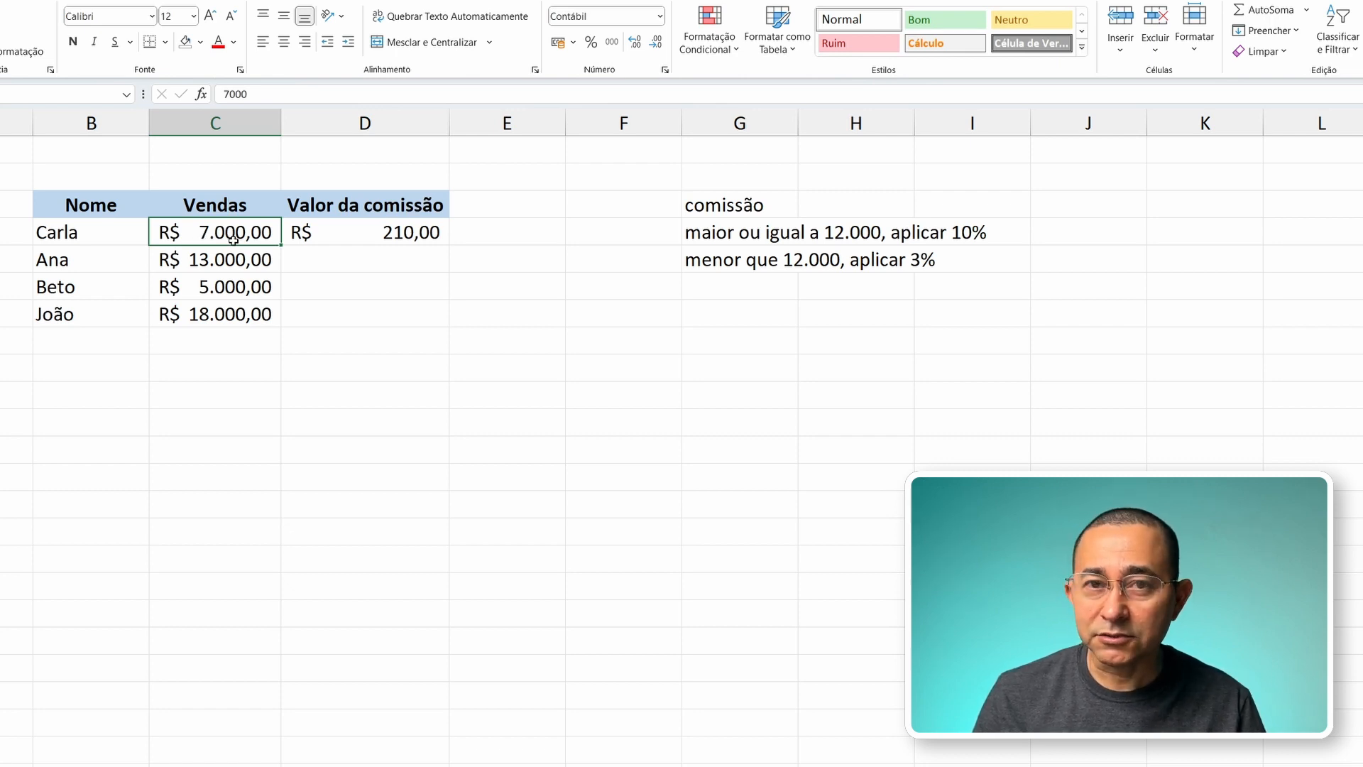
pyautogui.click(367, 237)
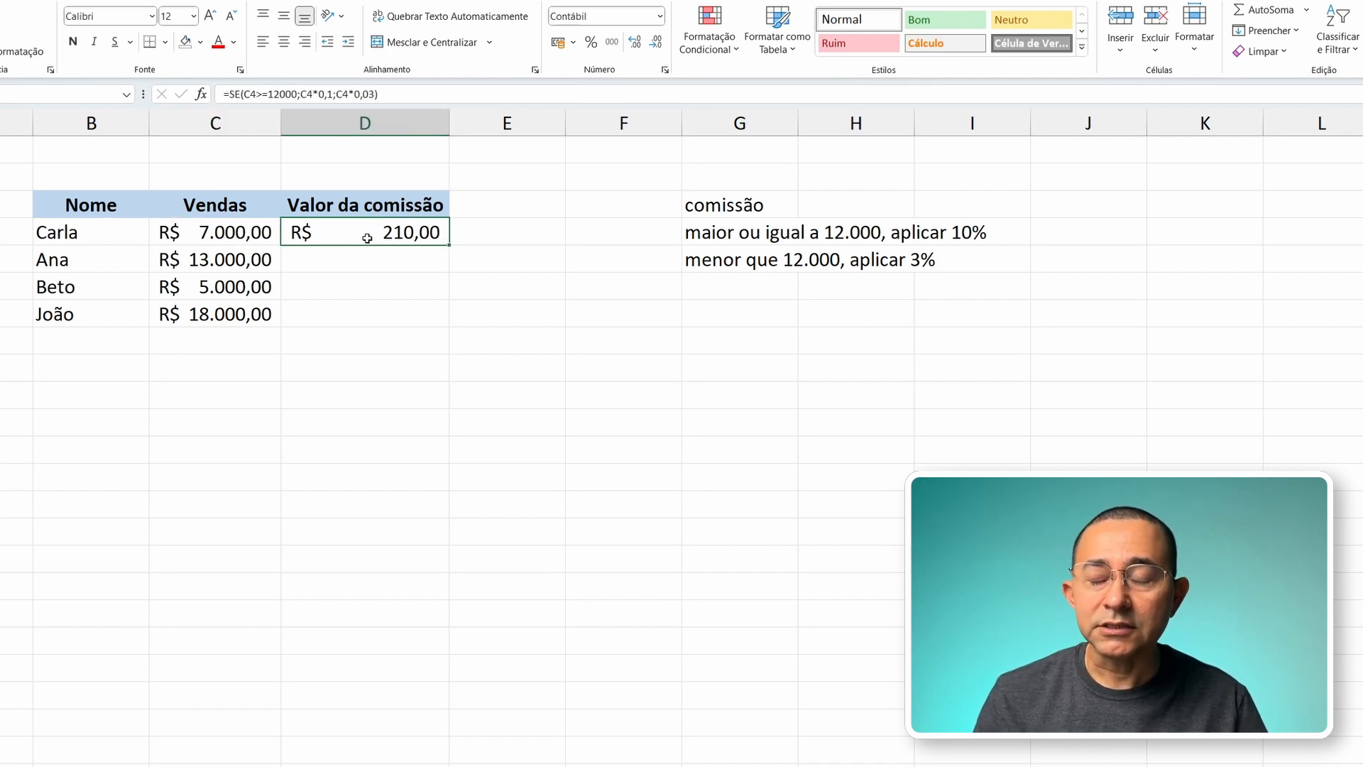
# Step: Start an SE formula in D5 whose logical test is C5>=12000
pyautogui.click(392, 263)
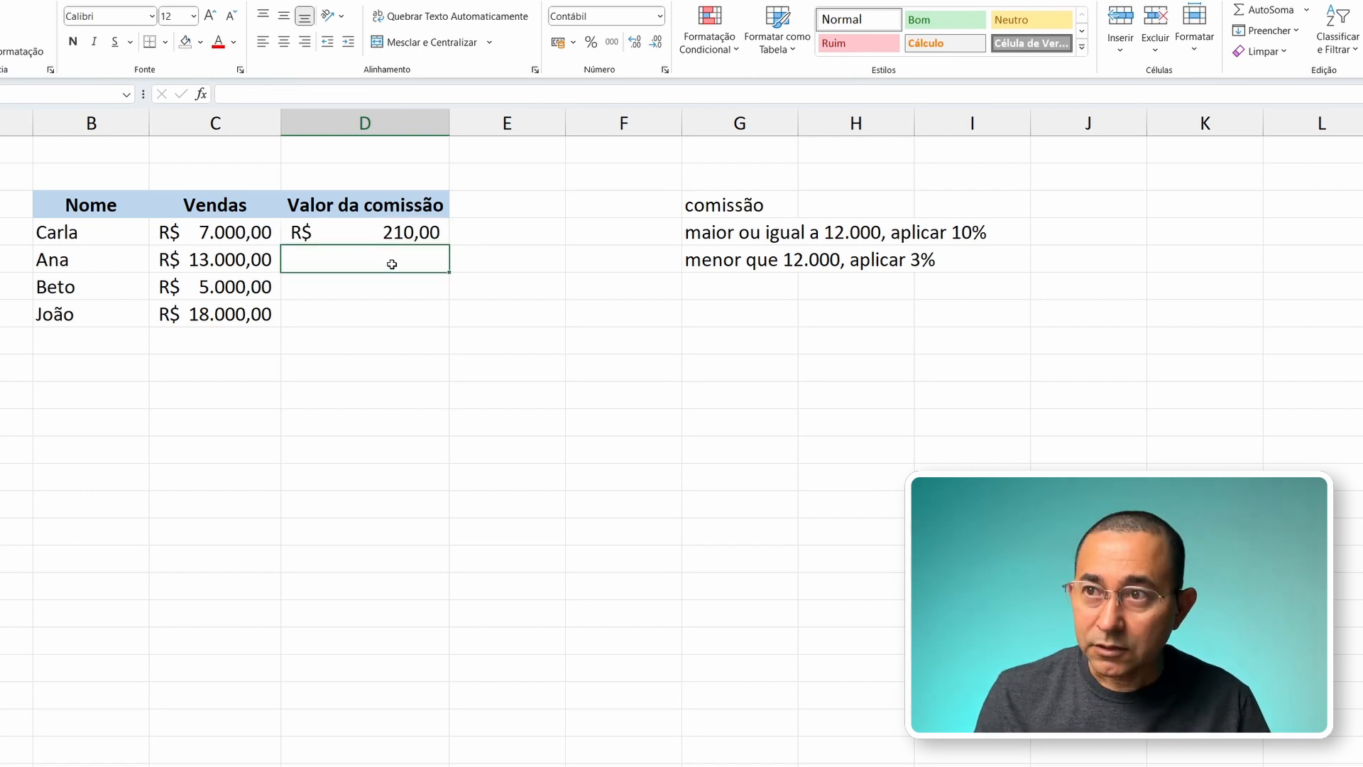
pyautogui.write('=se')
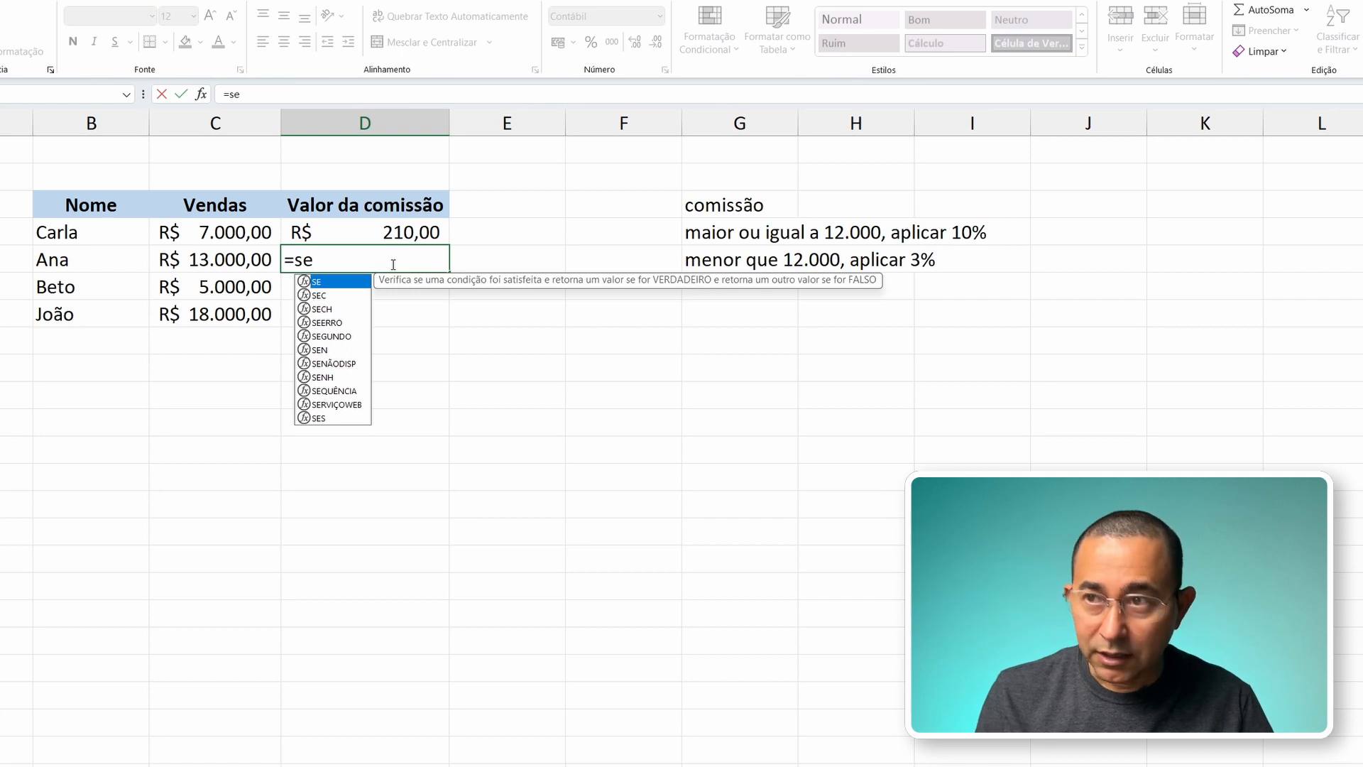
pyautogui.write('(')
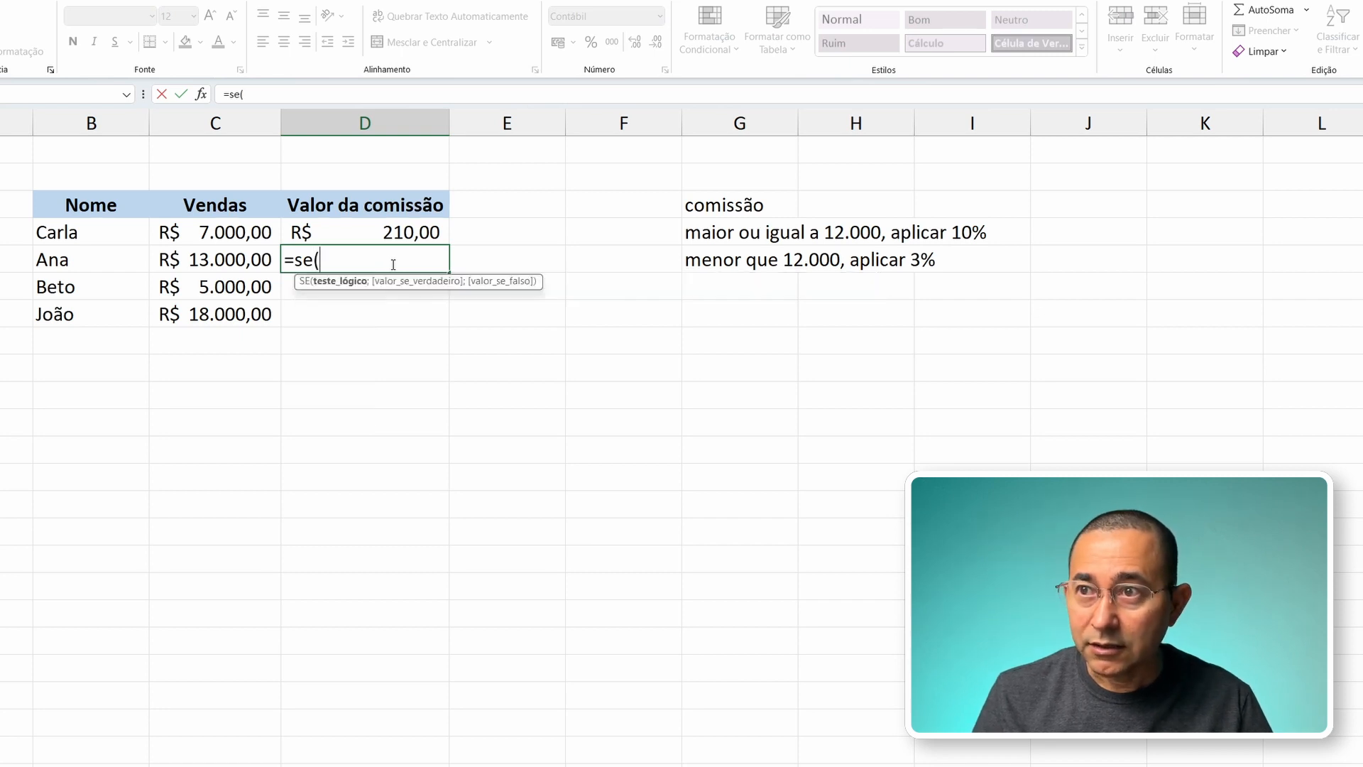
pyautogui.click(210, 260)
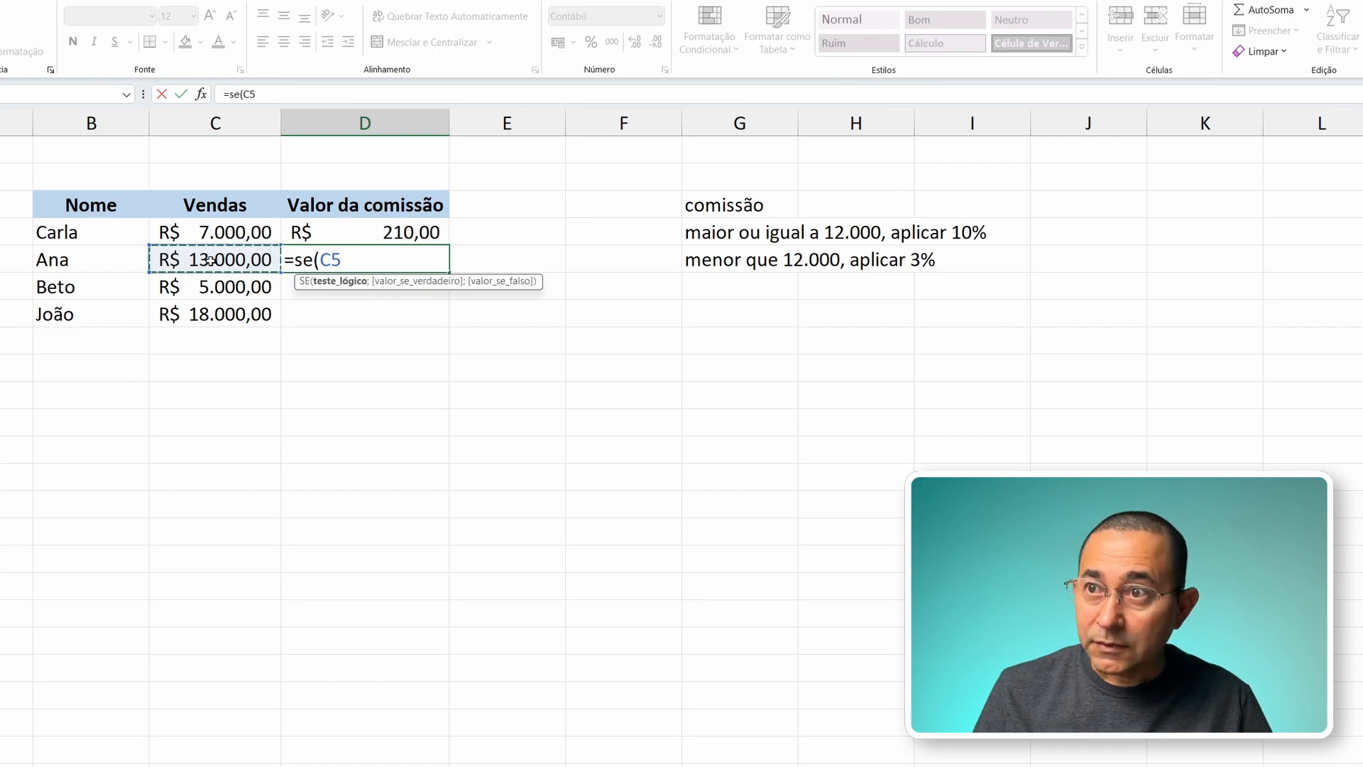
pyautogui.write('>')
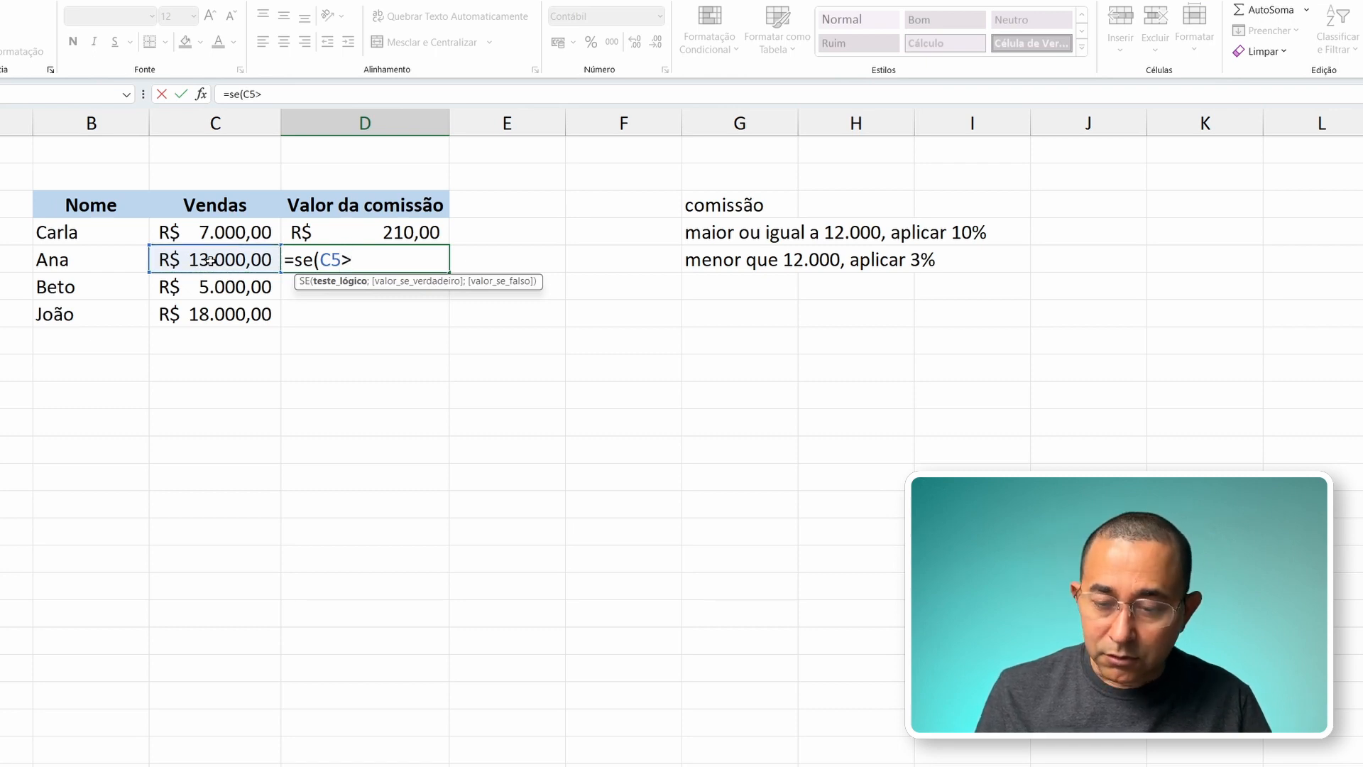
pyautogui.write('=12000')
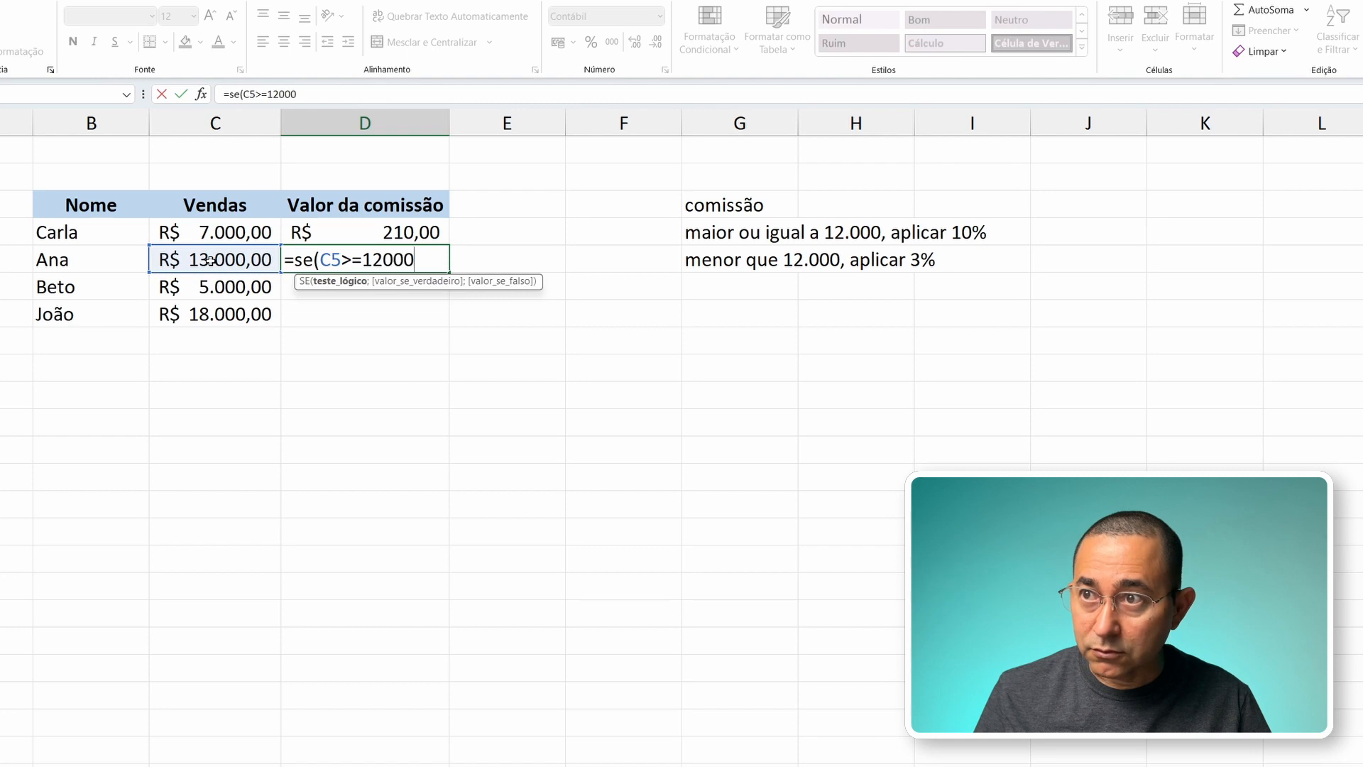
pyautogui.write(';')
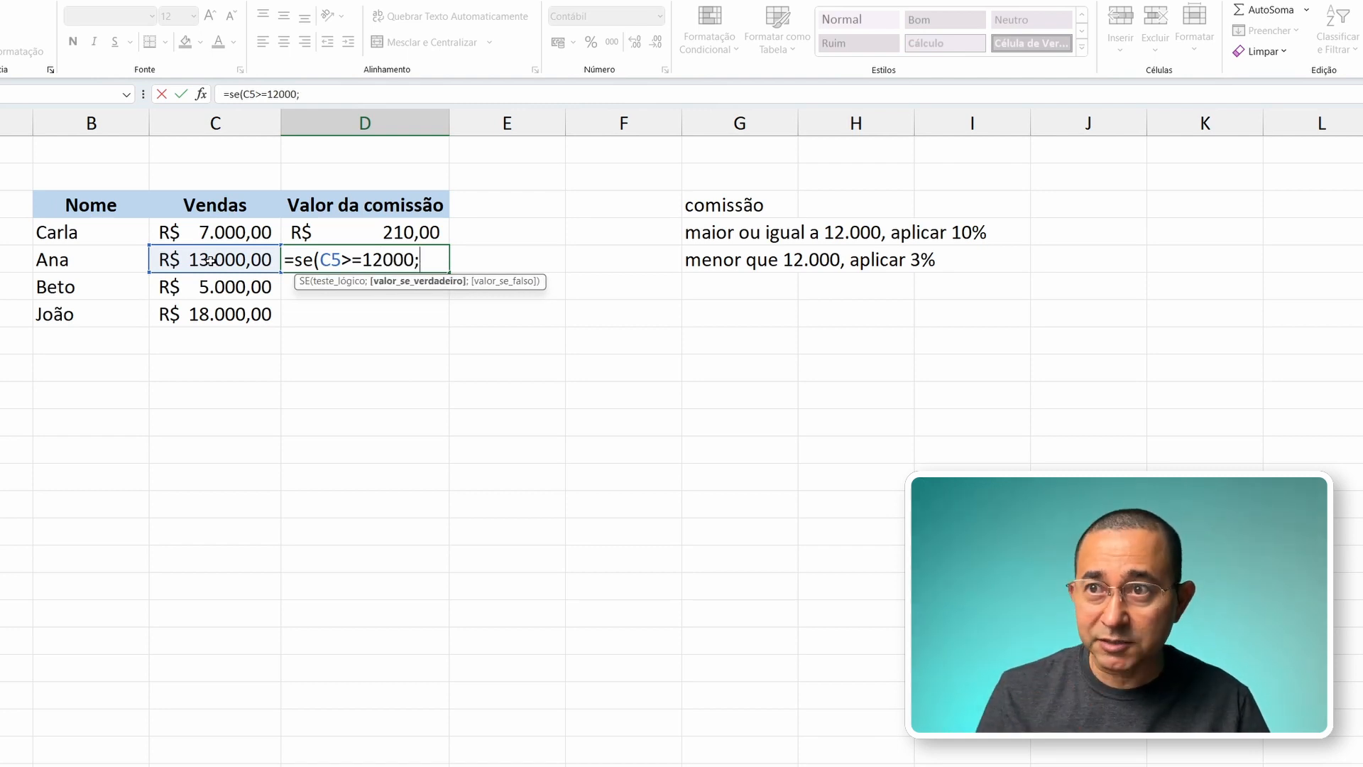
# Step: Give the D5 formula C5*0,1 as its value if true, applying the 10% commission
pyautogui.click(201, 260)
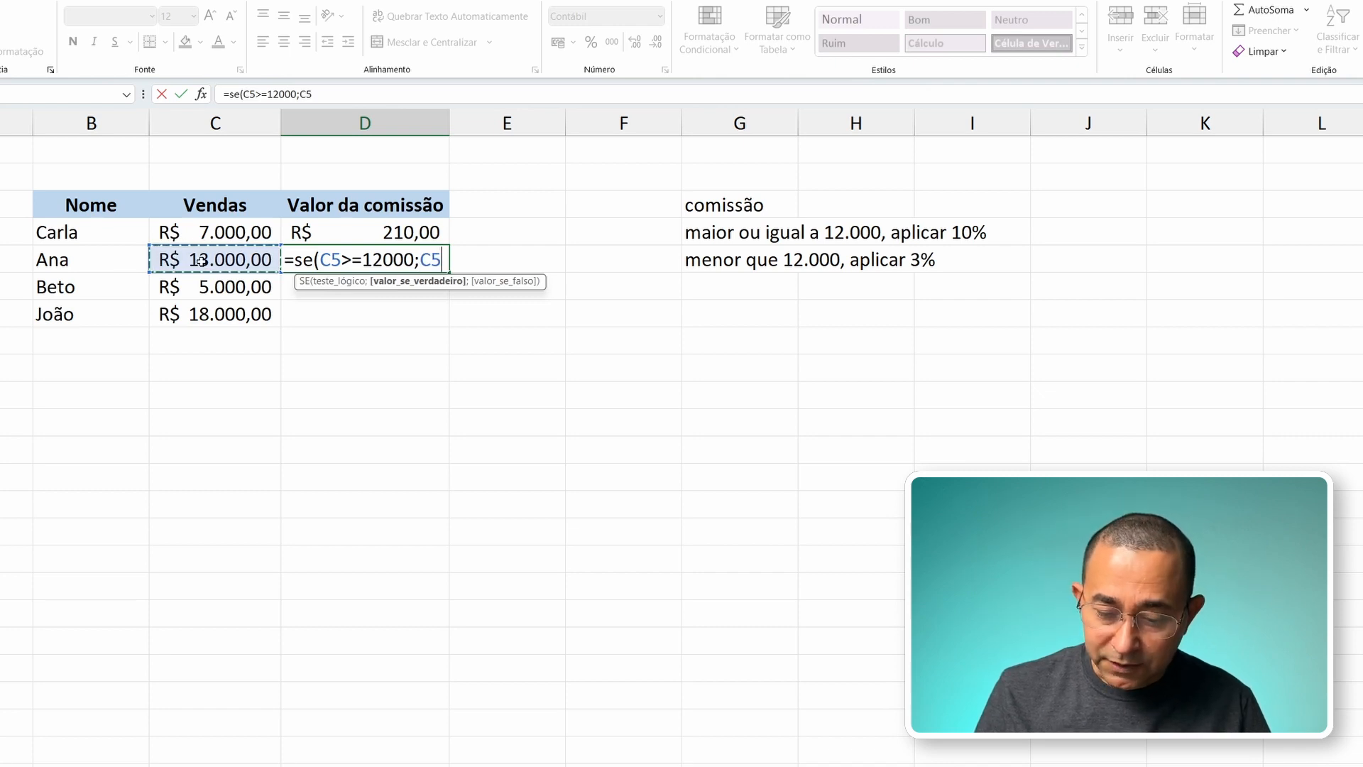
pyautogui.write('*')
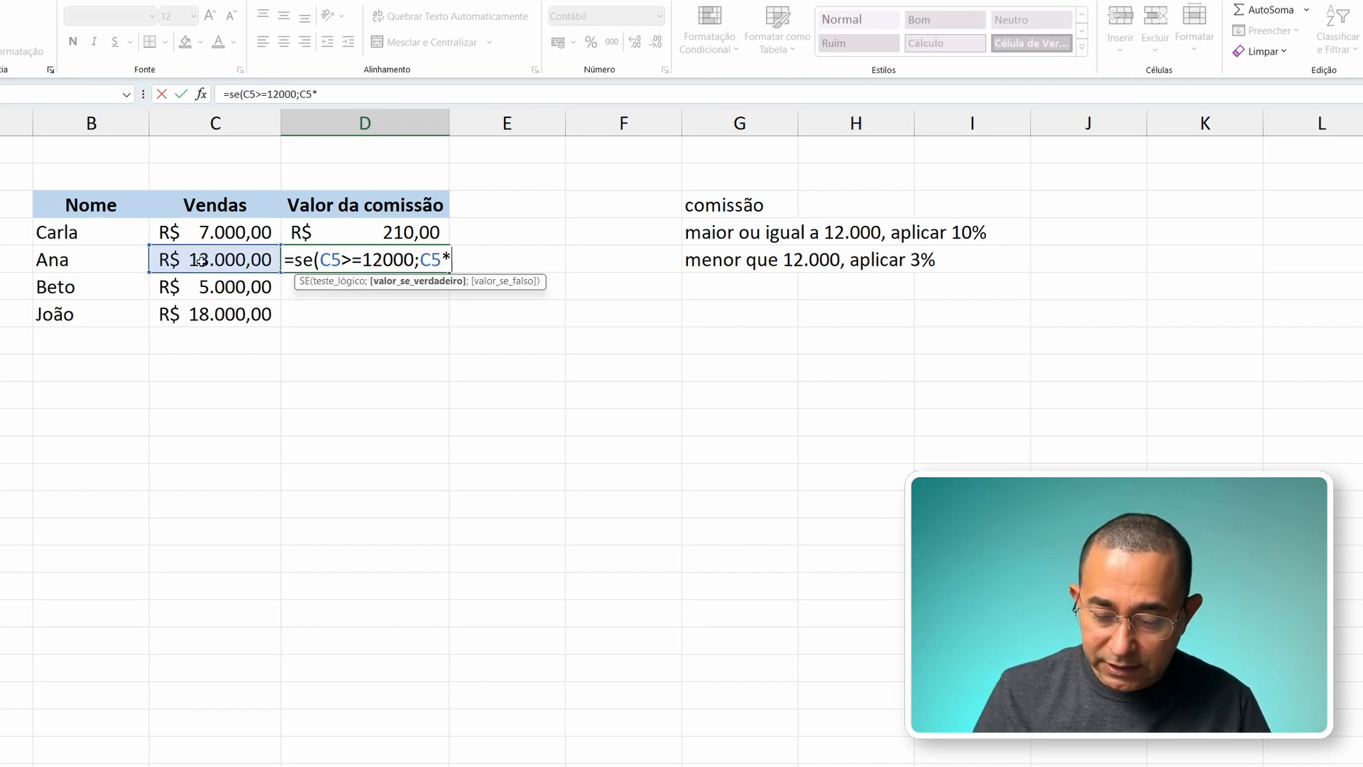
pyautogui.write('0,1')
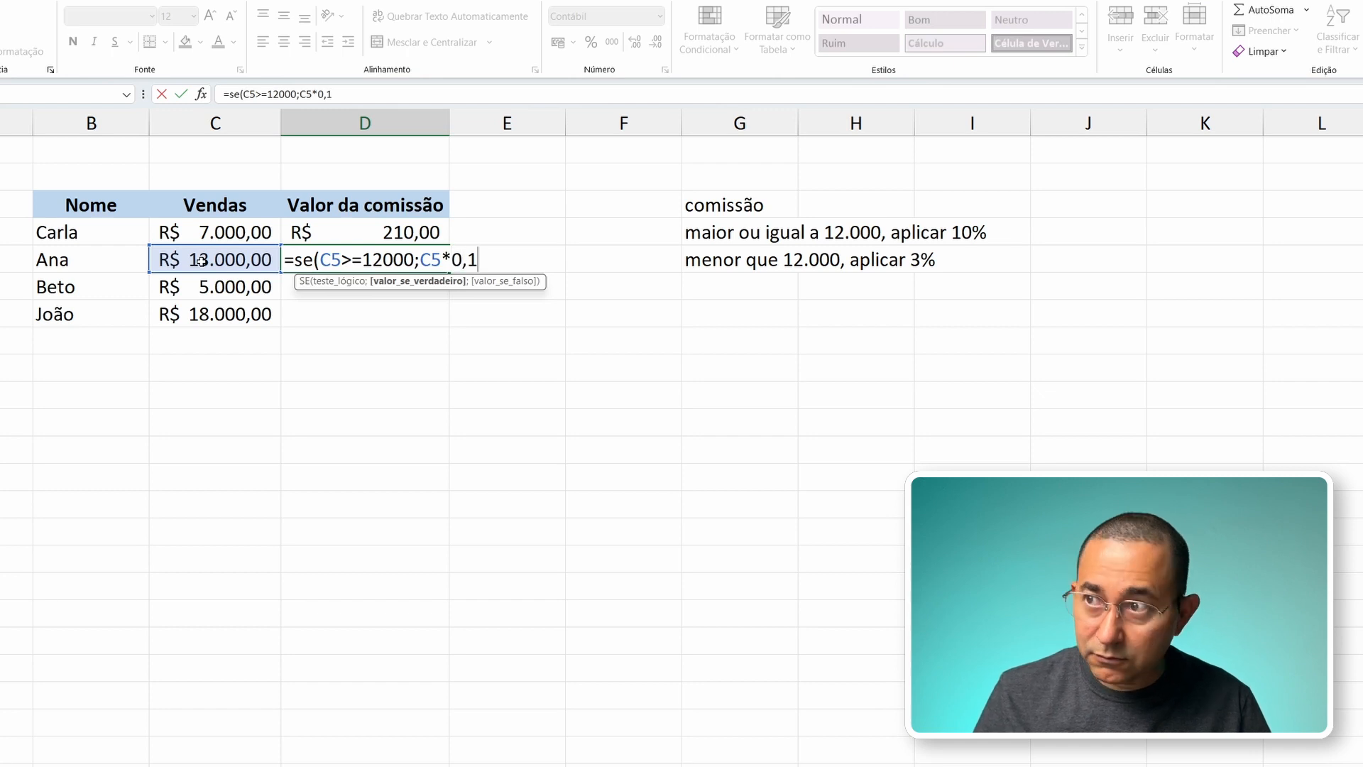
pyautogui.write(';')
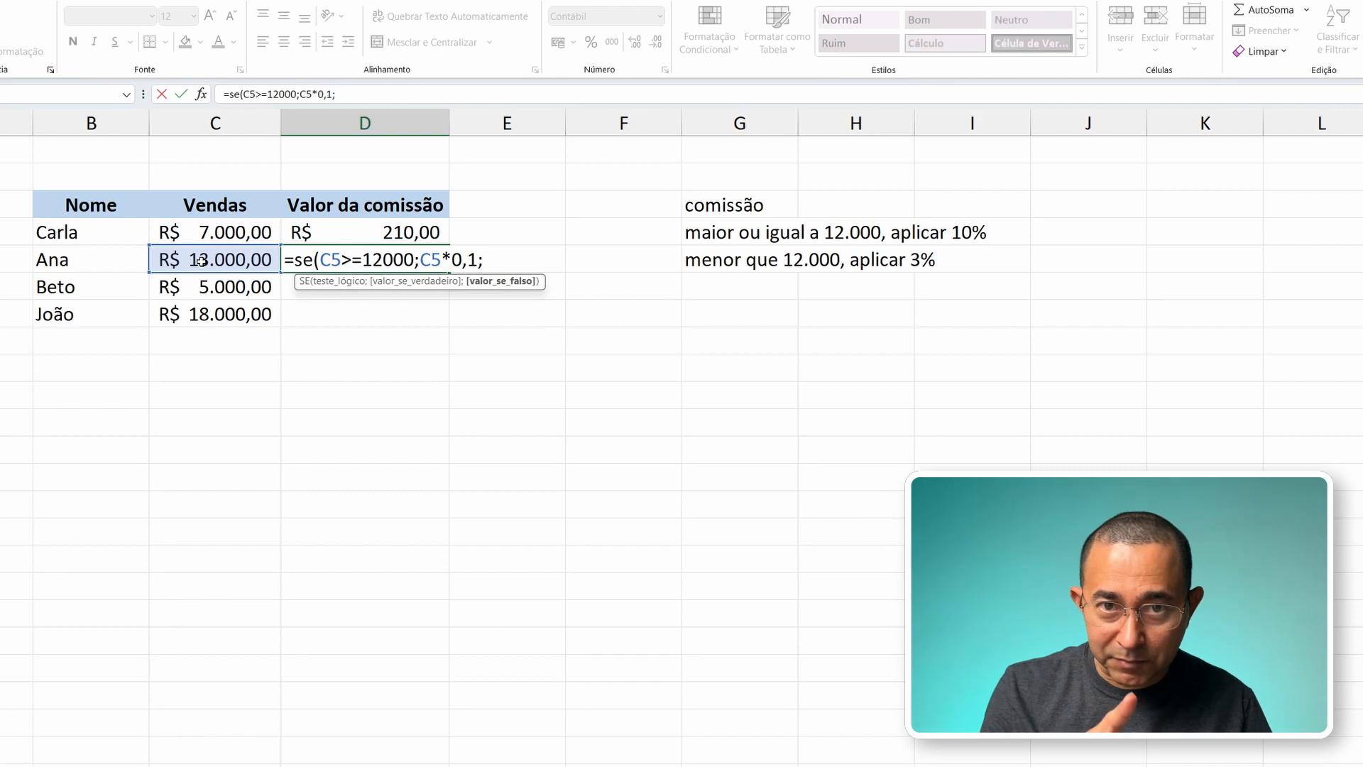
# Step: Complete and enter the D5 formula with C5*0,03 as its value if false
pyautogui.click(233, 259)
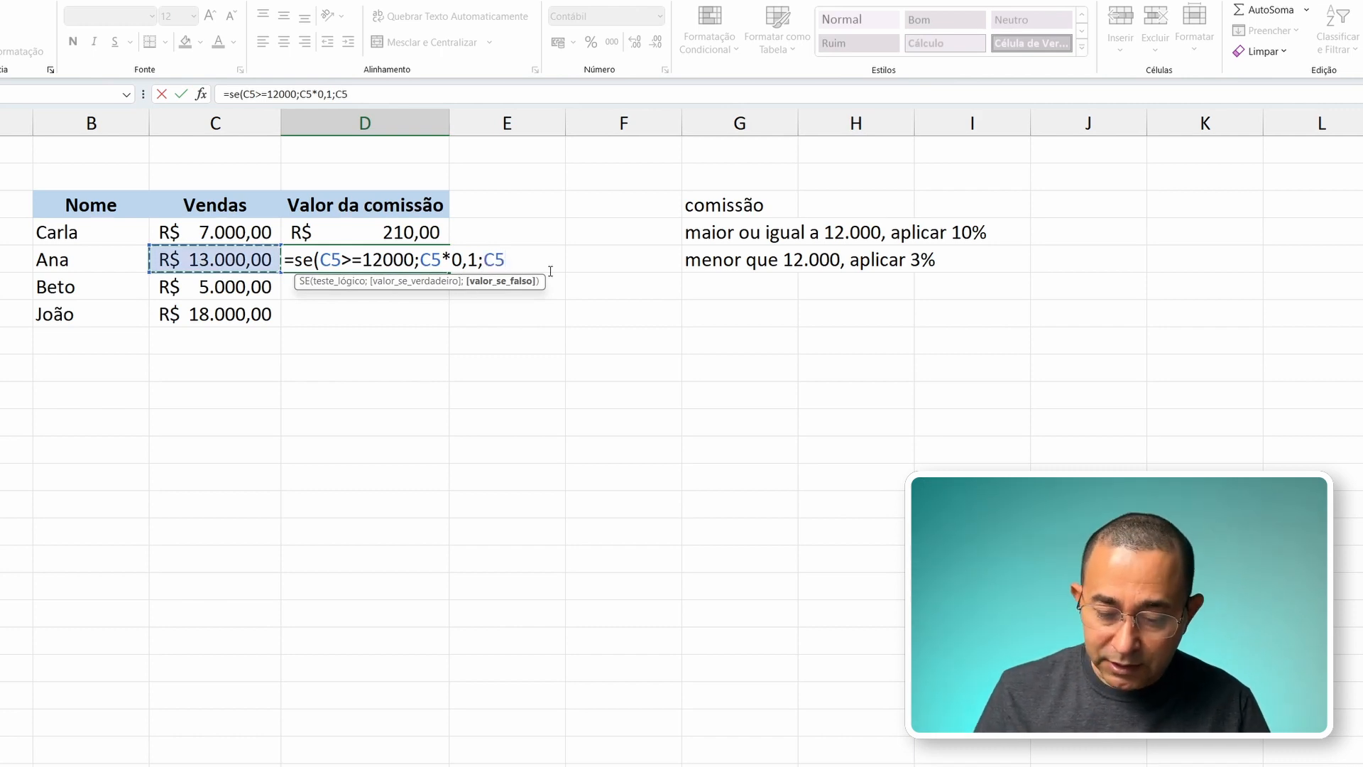
pyautogui.write('*0')
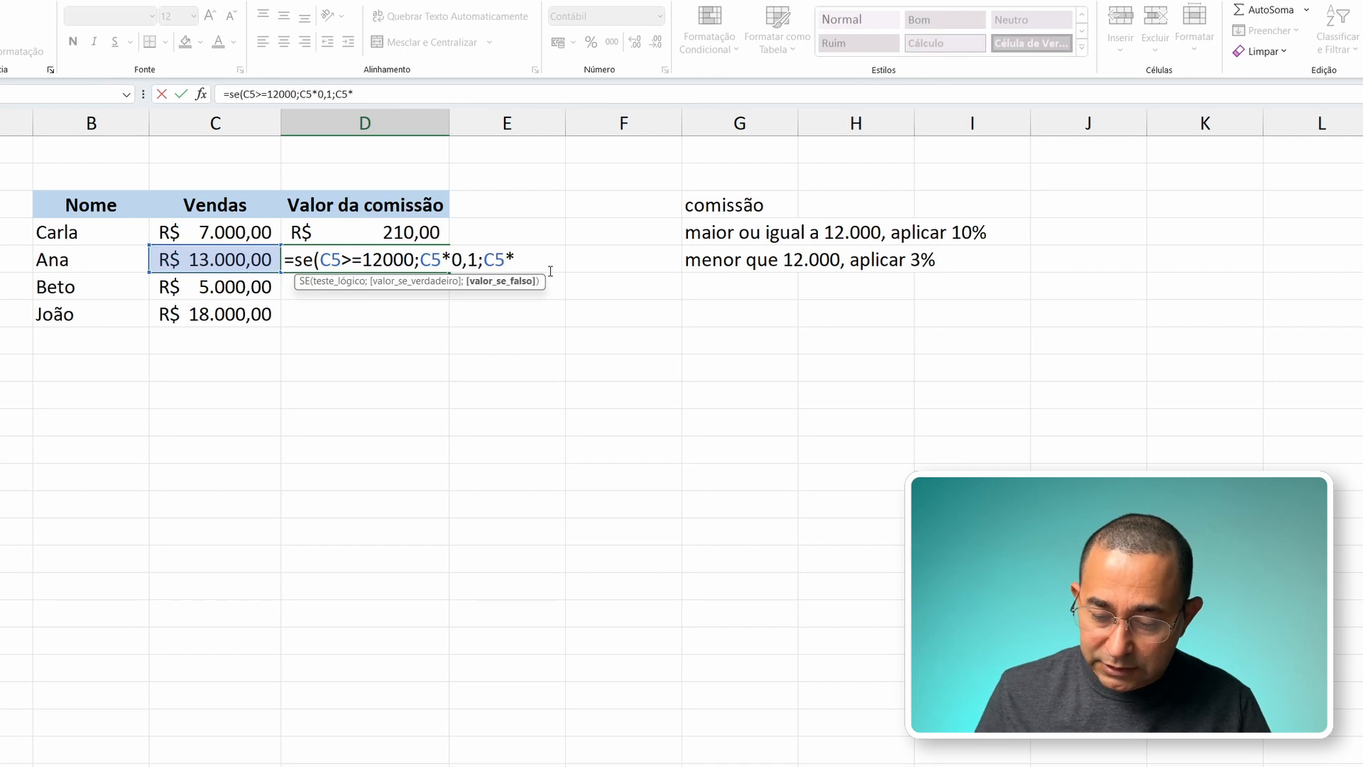
pyautogui.write(',03')
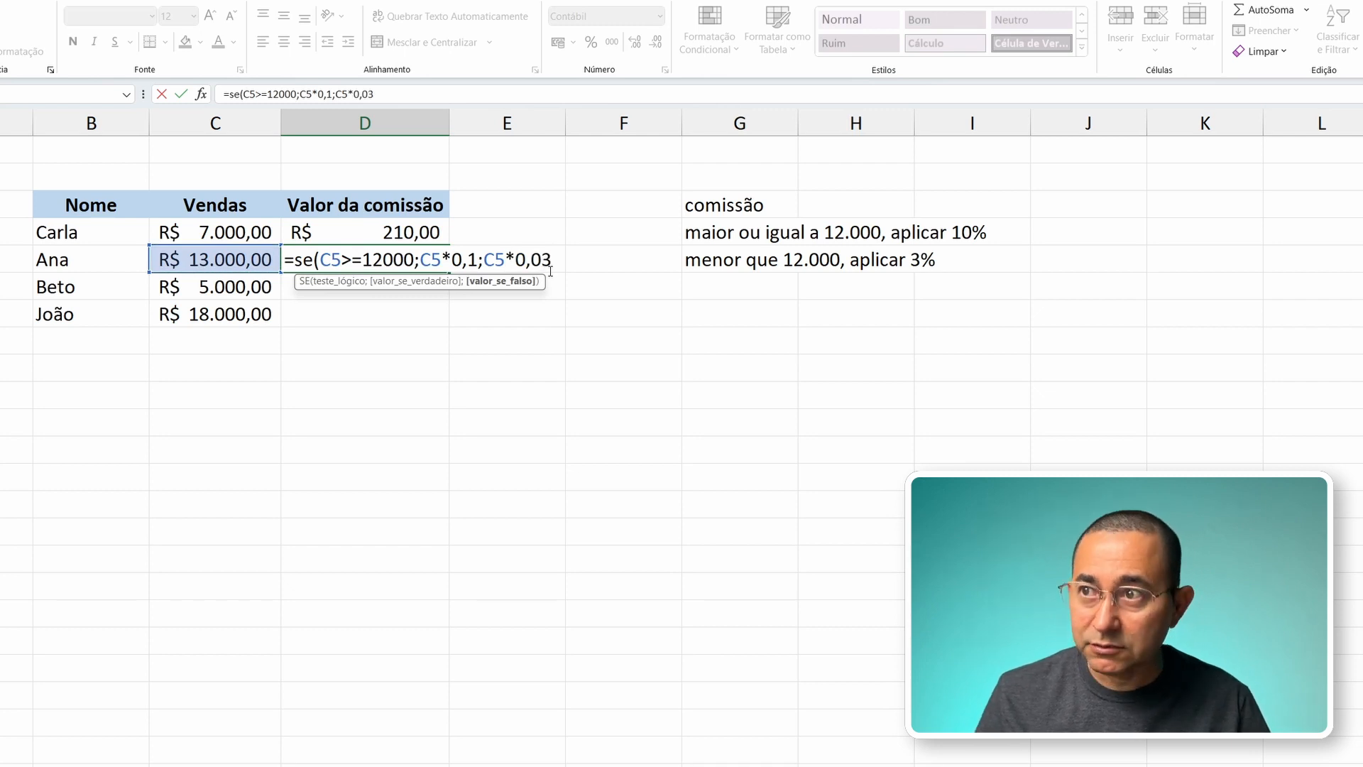
pyautogui.write(')')
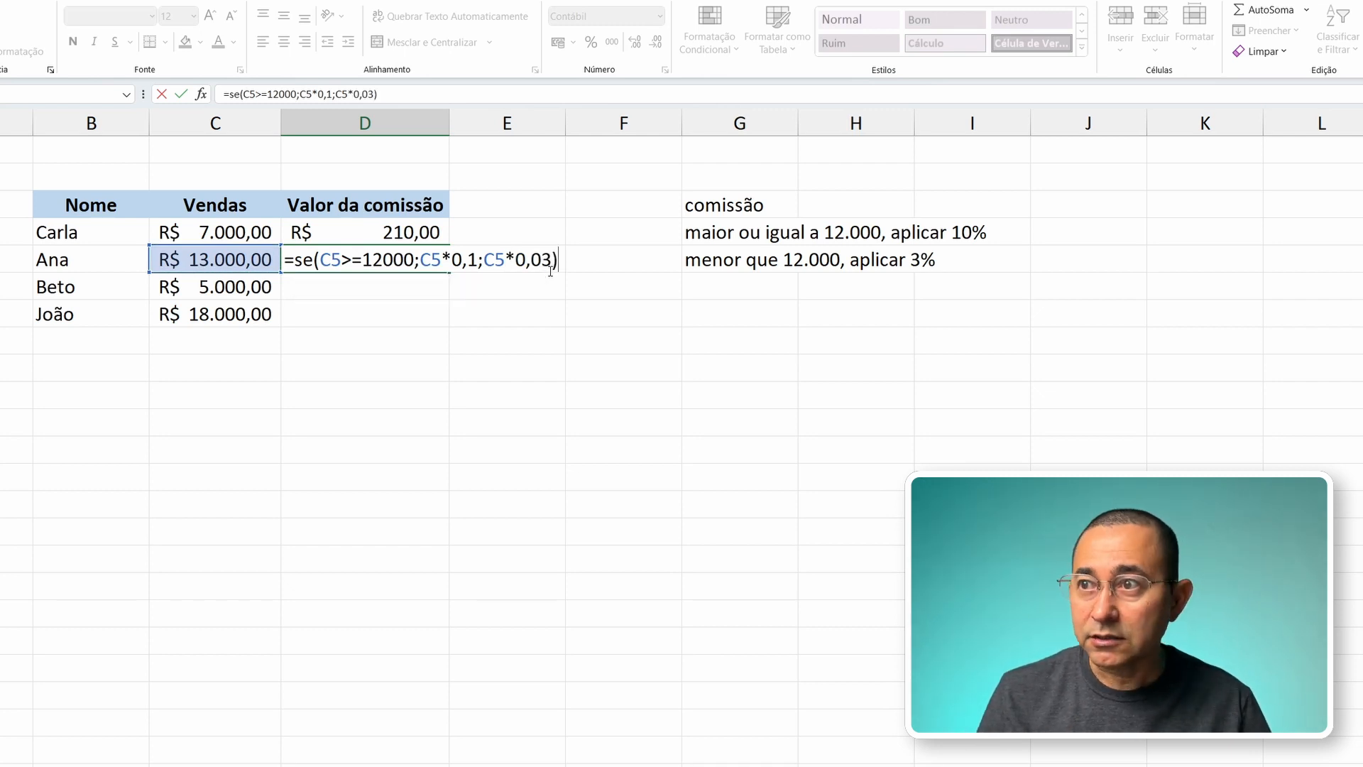
pyautogui.press('Return')
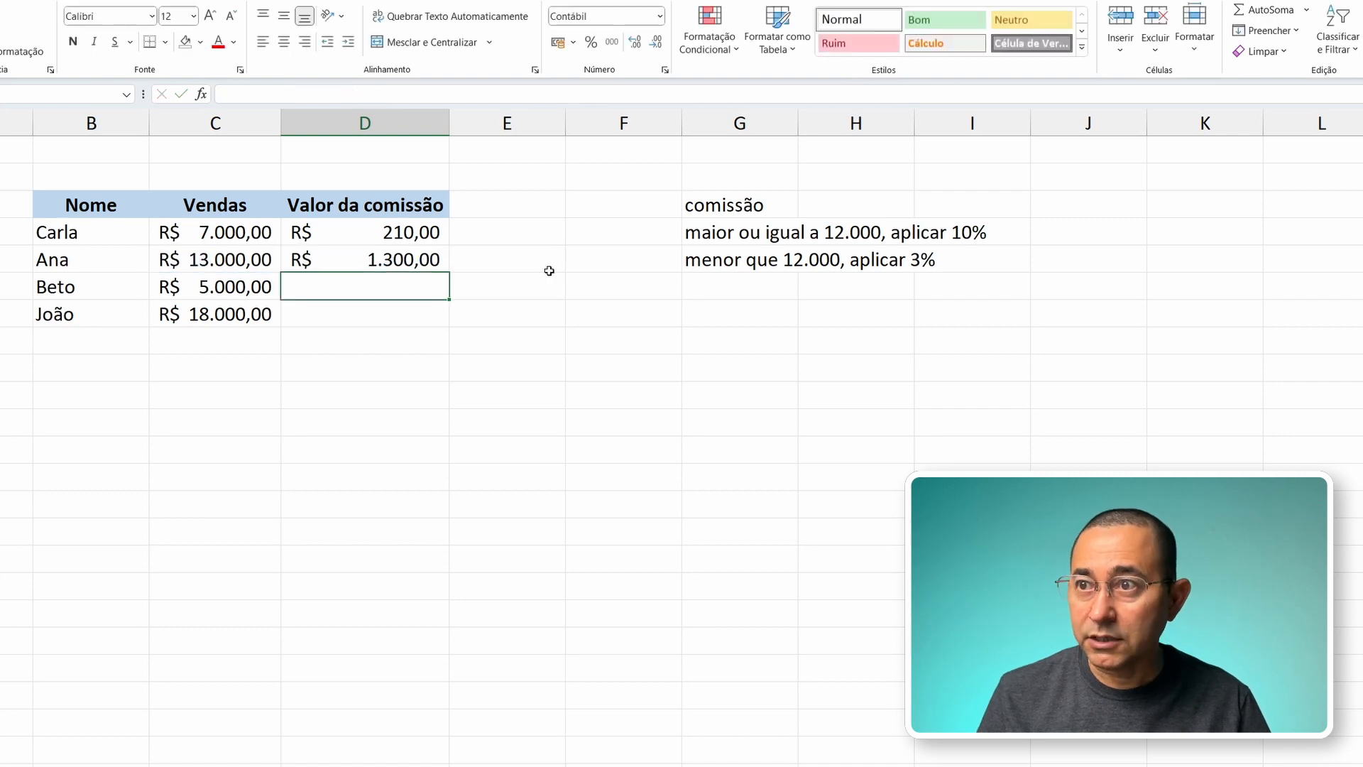
# Step: Fill the D5 commission formula down to D7 and check the results in D6 and D7 against their sales in column C
pyautogui.press('Up')
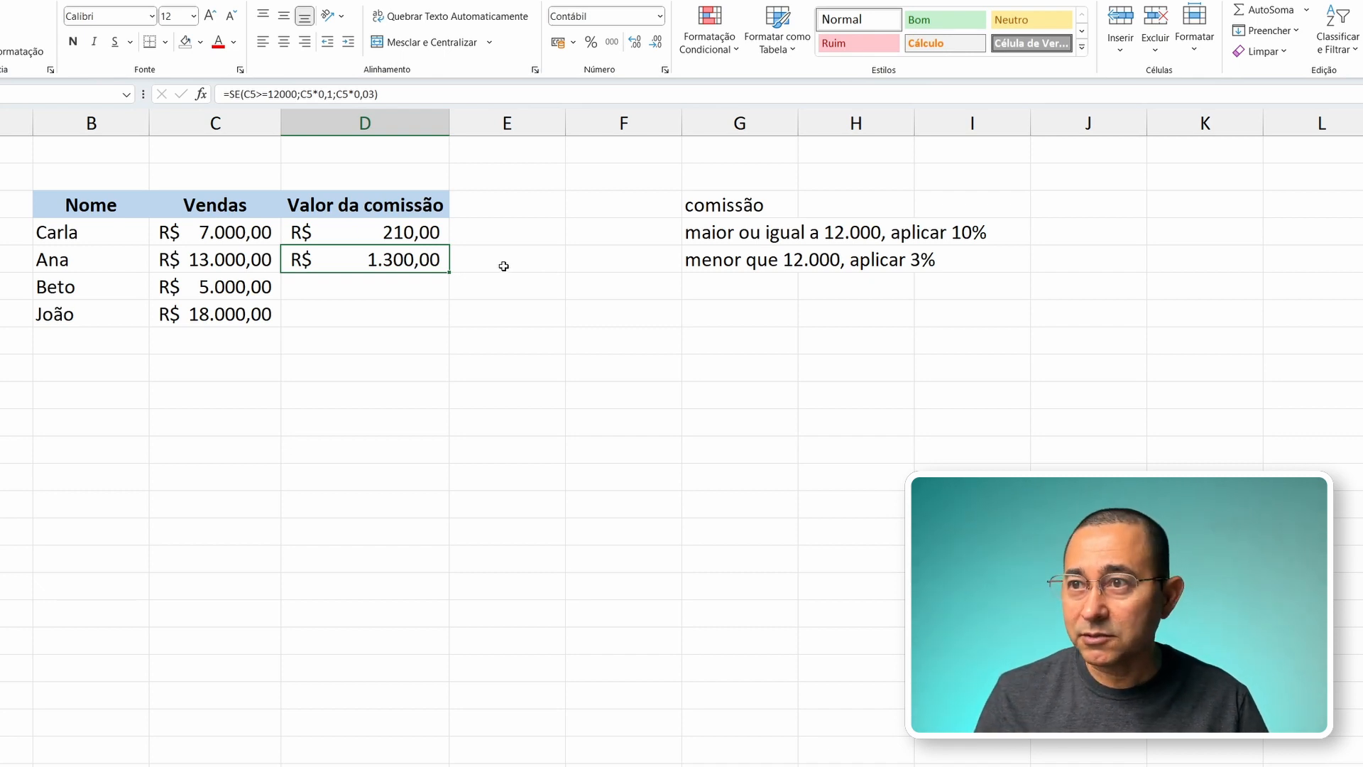
pyautogui.moveTo(450, 273); pyautogui.dragTo(450, 326)
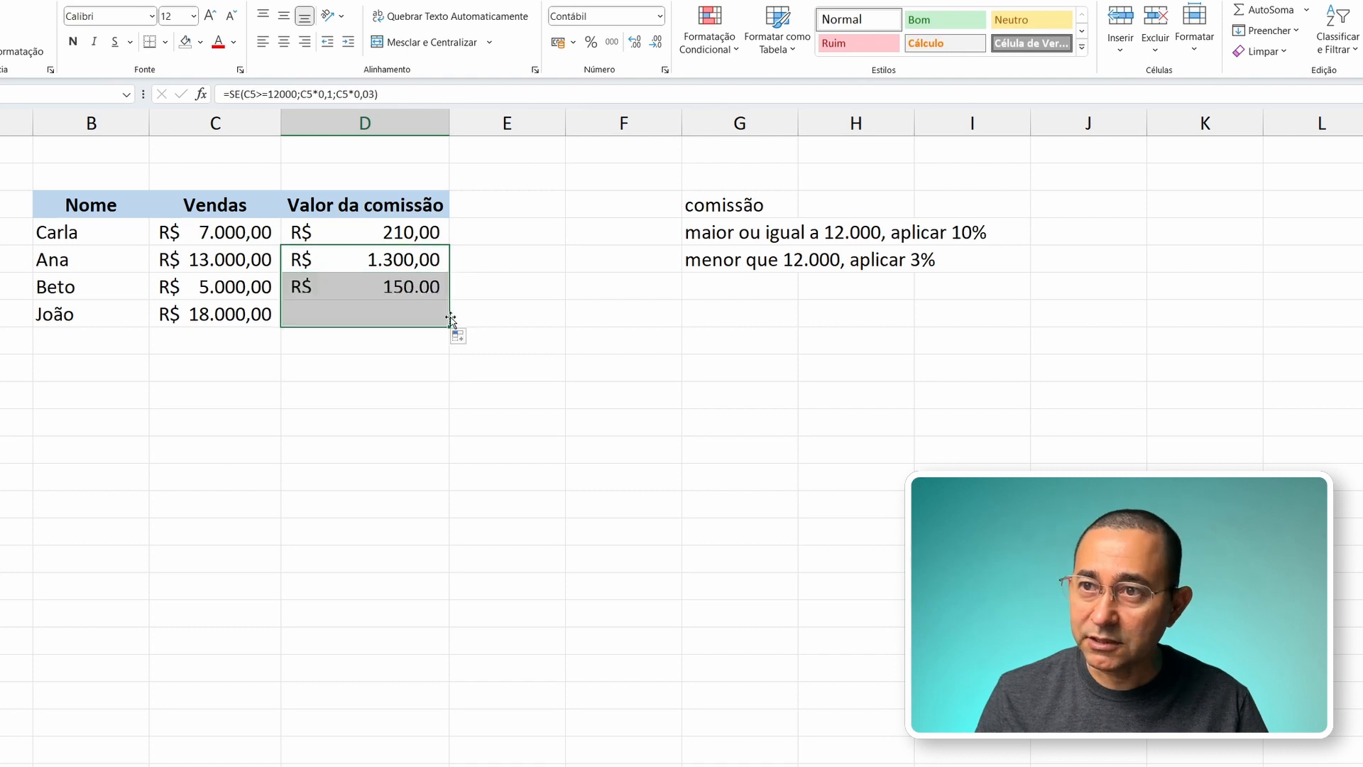
pyautogui.click(244, 287)
pyautogui.click(349, 294)
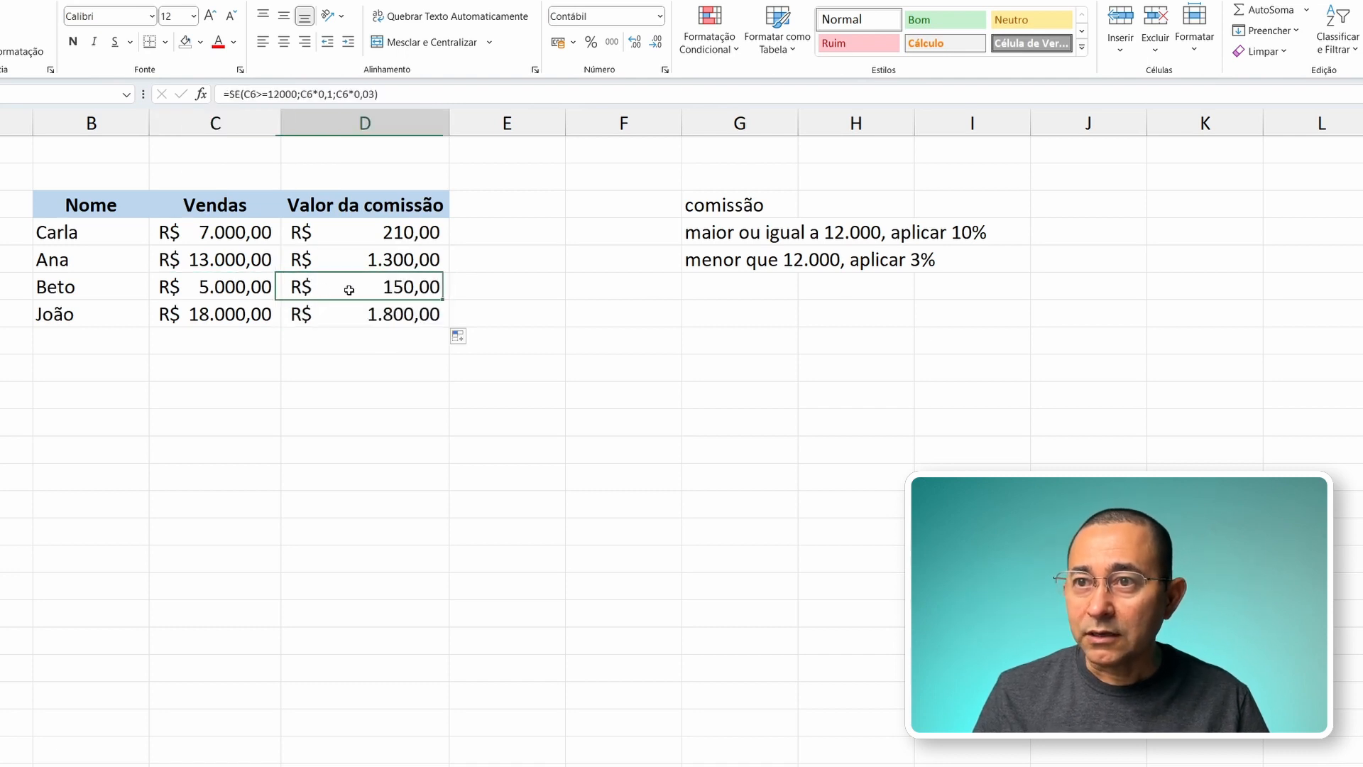
pyautogui.click(202, 292)
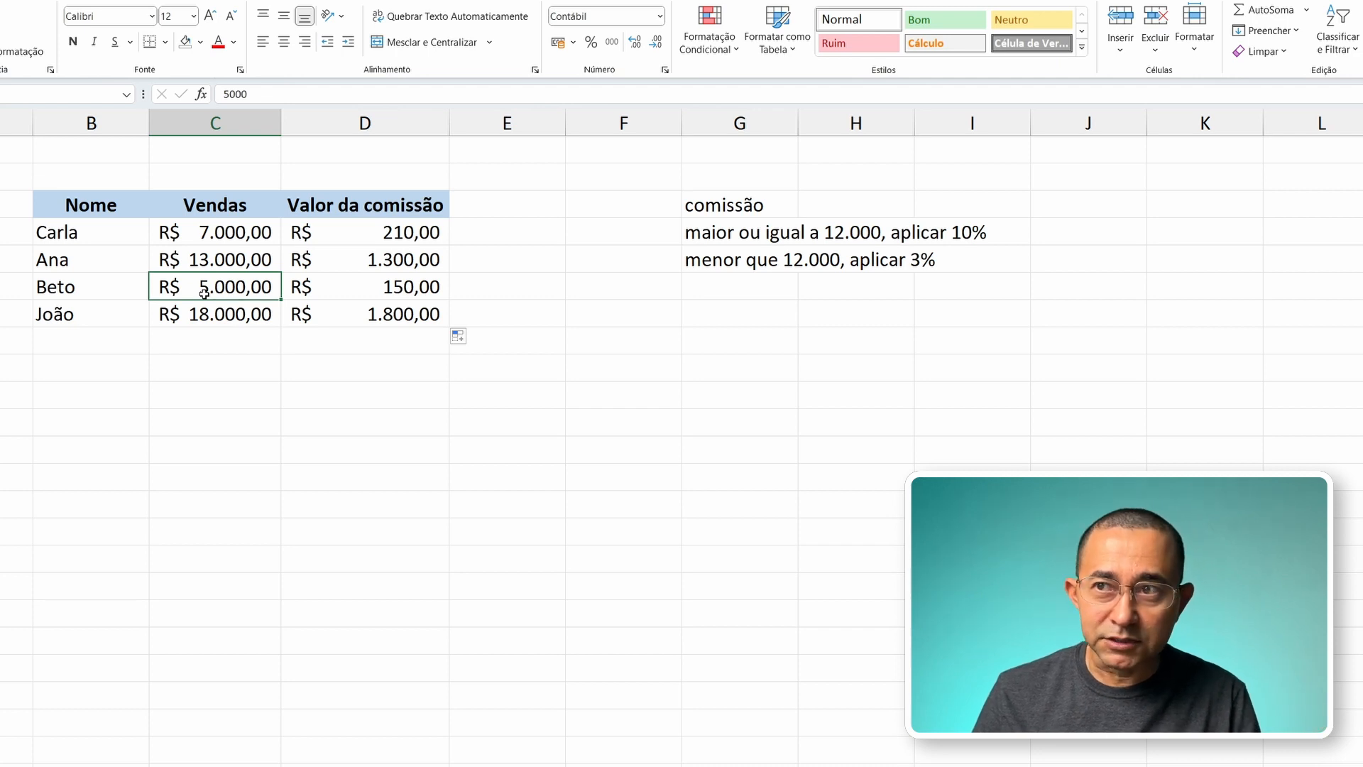
pyautogui.click(356, 289)
pyautogui.click(239, 314)
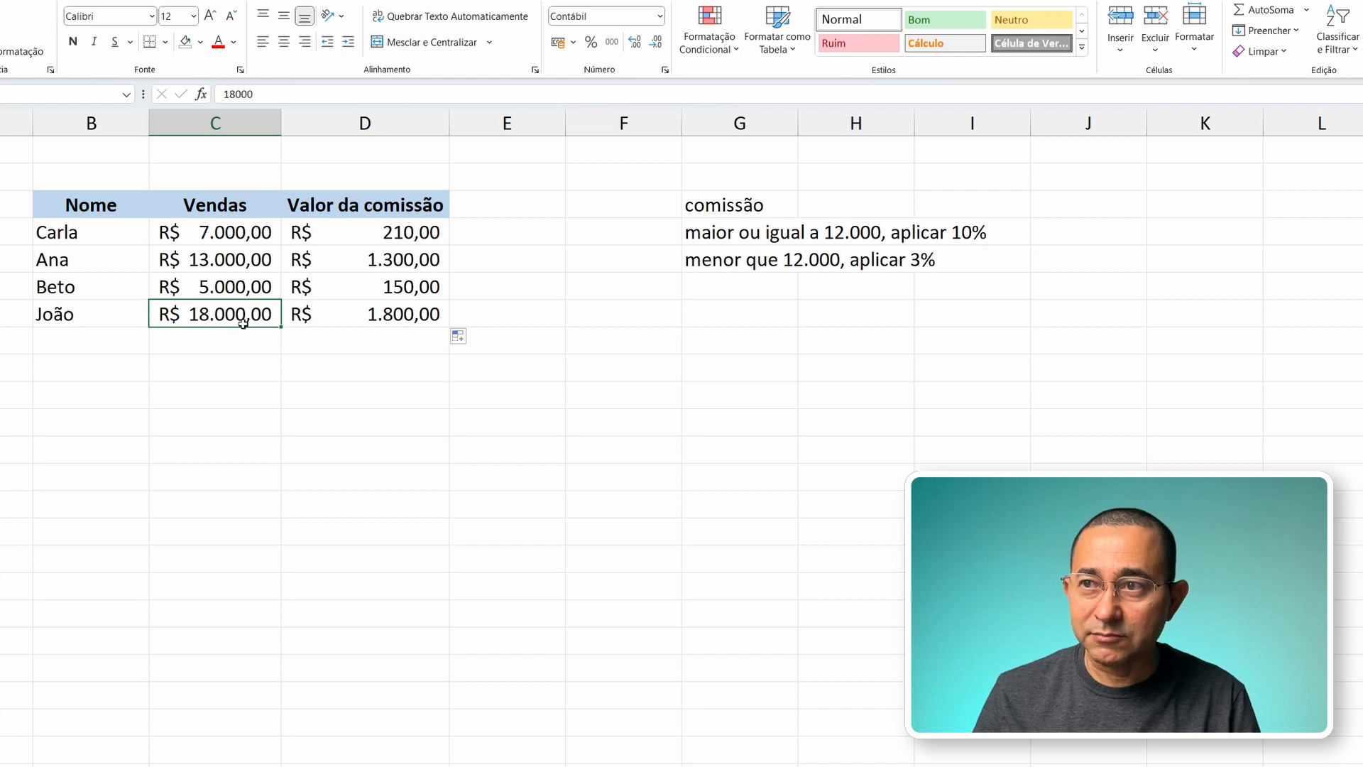
pyautogui.click(392, 315)
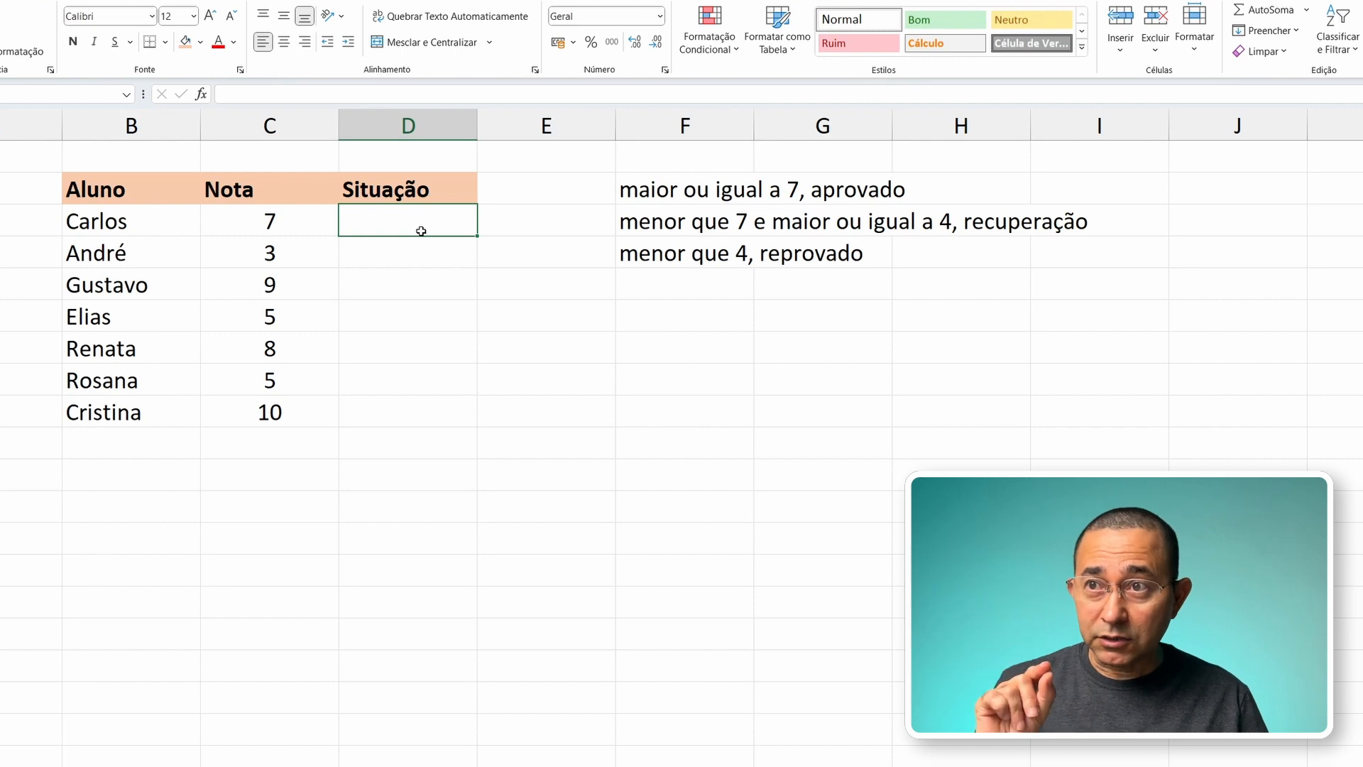
# Step: Start an SE formula in D3, the first Situação cell, whose logical test is C3>=7
pyautogui.press('Left')
pyautogui.press('Left')
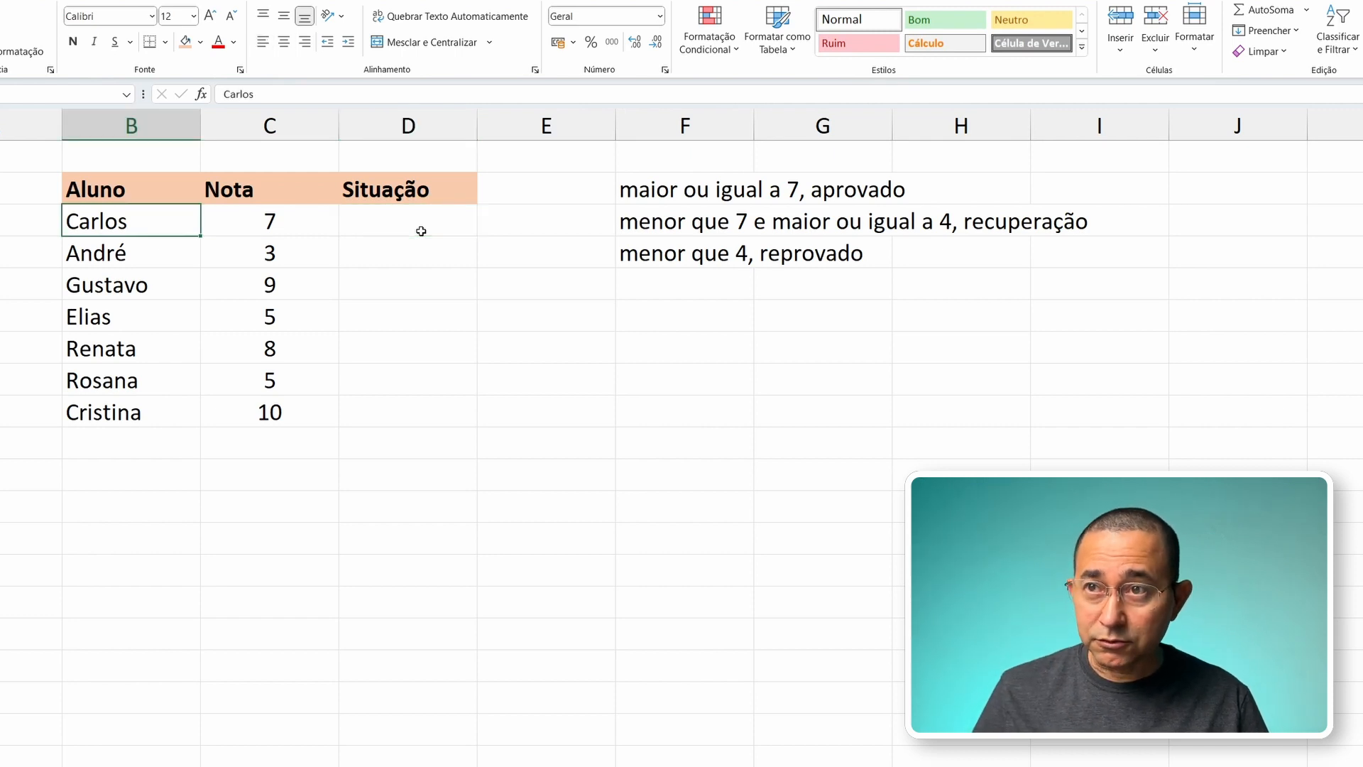
pyautogui.press('Right')
pyautogui.press('Right')
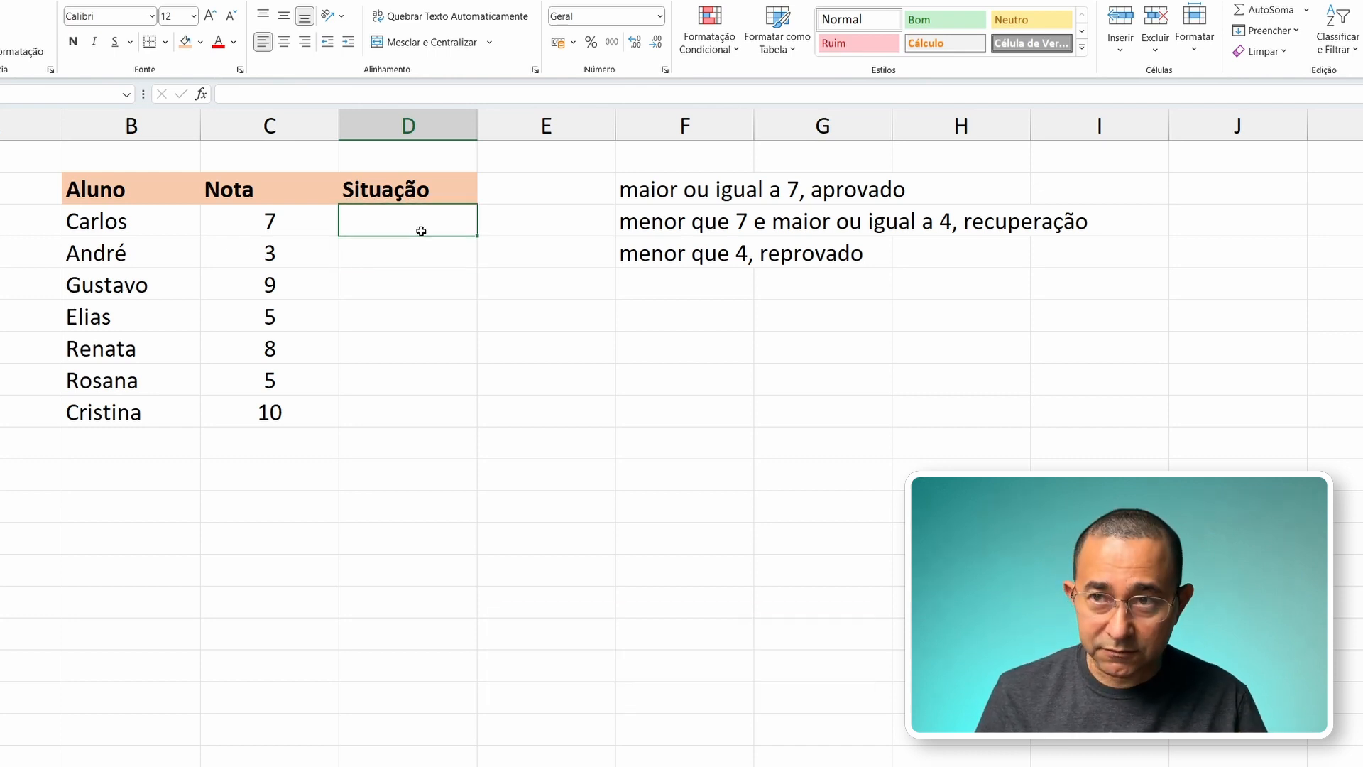
pyautogui.write('=')
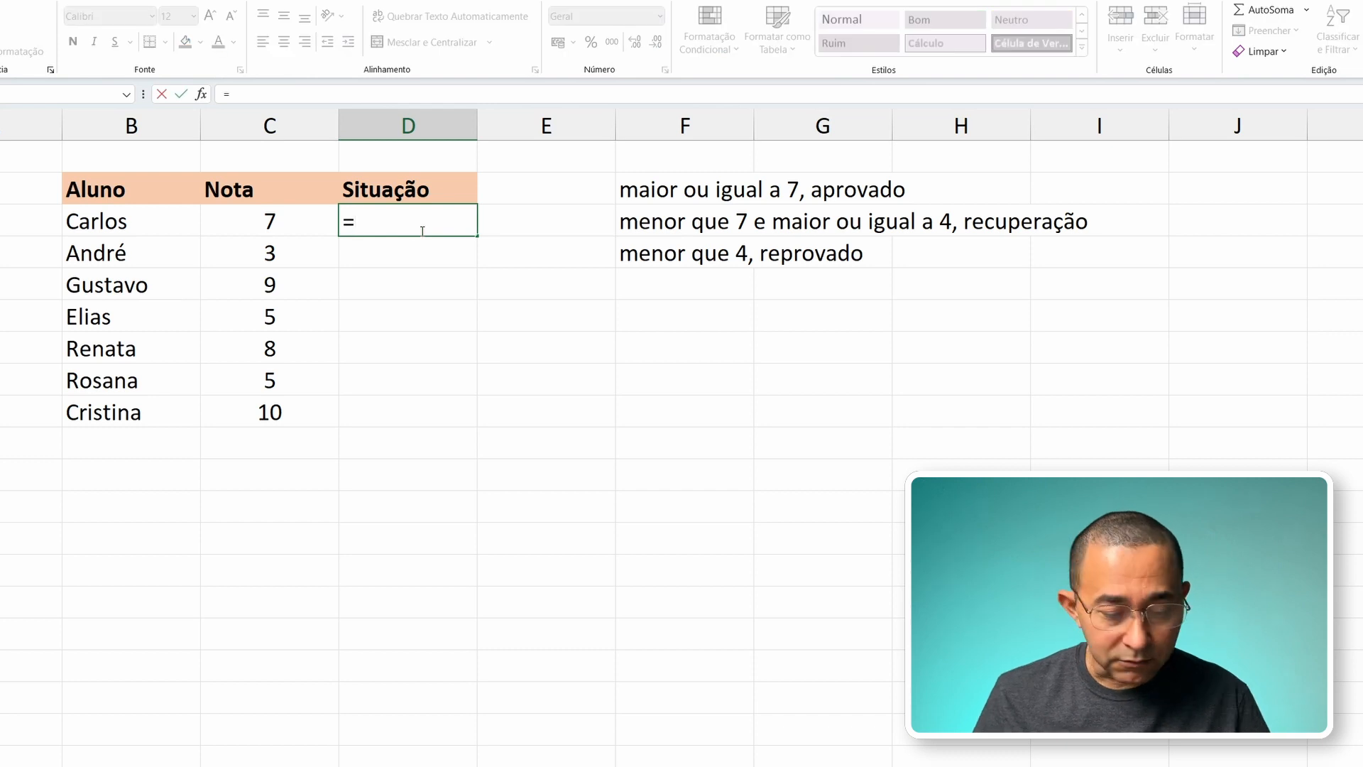
pyautogui.write('se(')
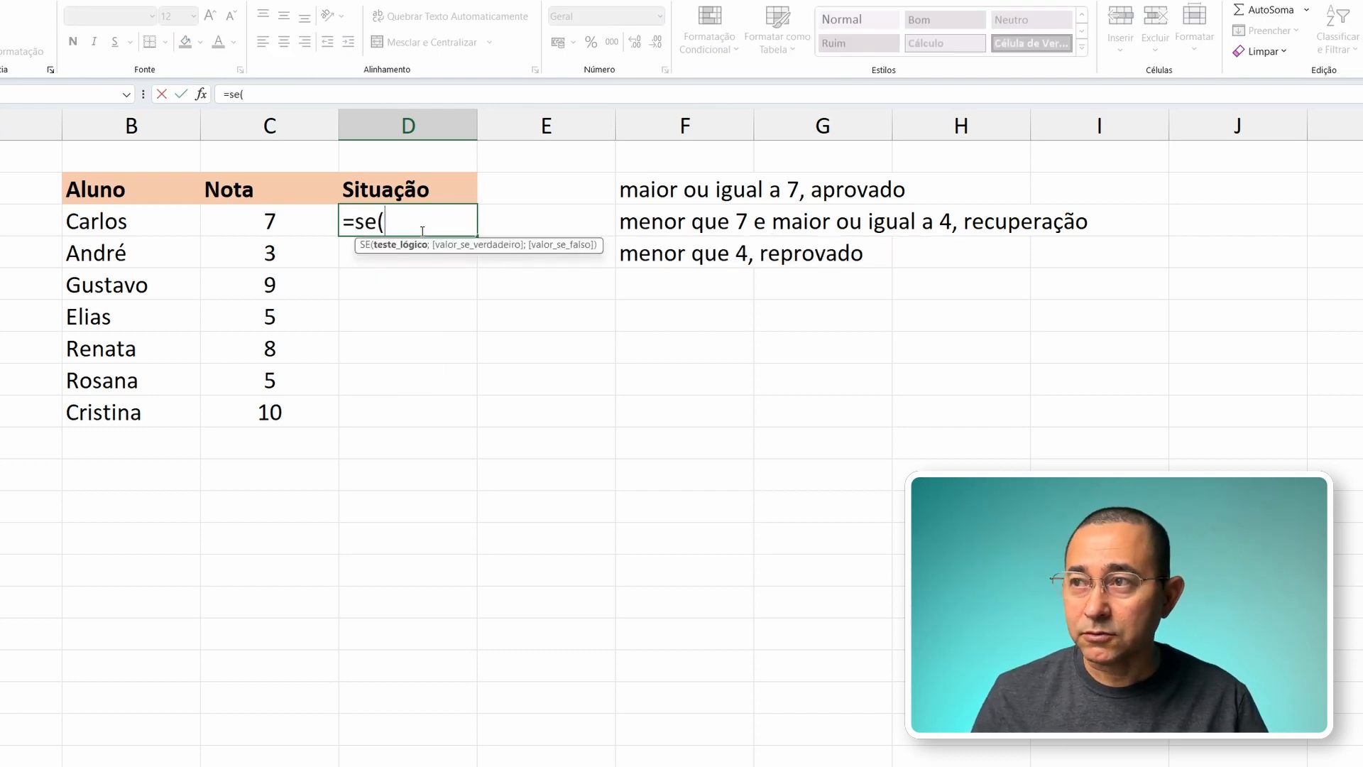
pyautogui.click(281, 221)
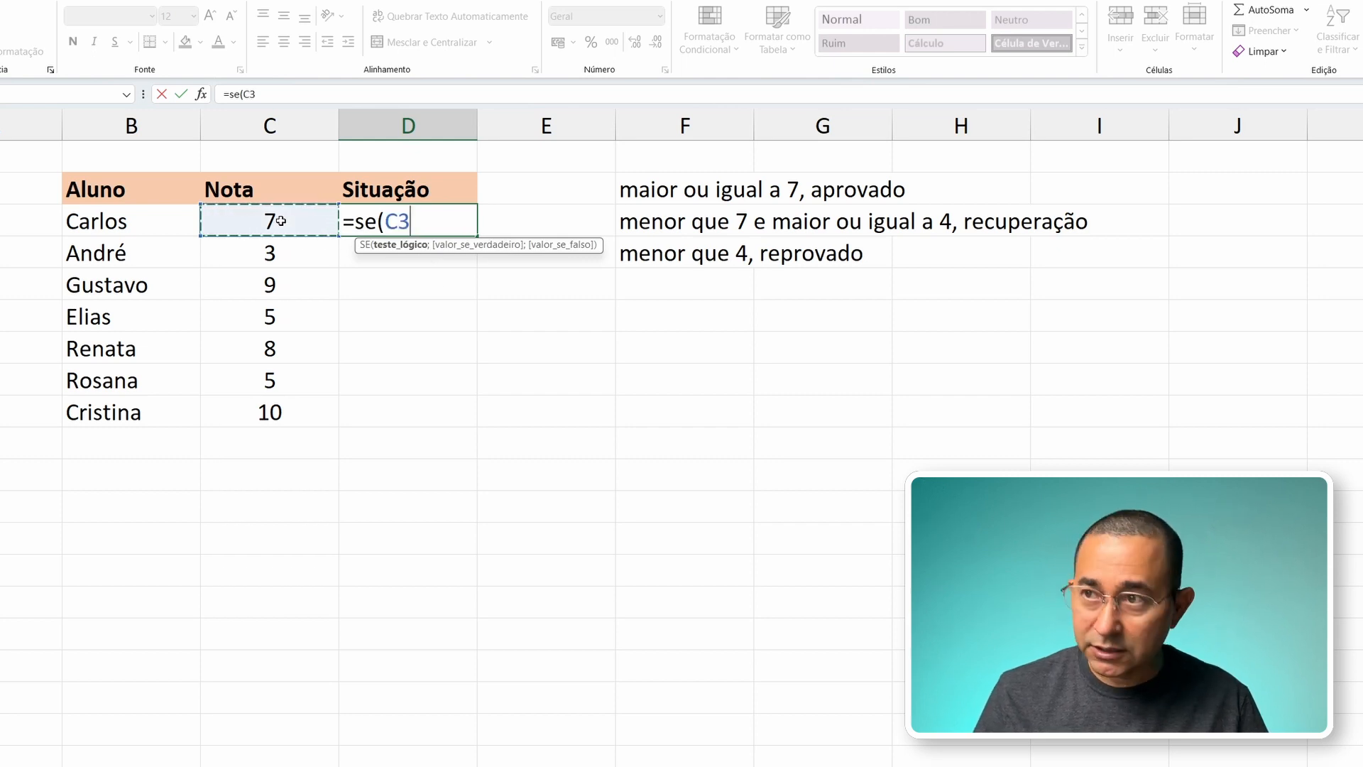
pyautogui.write('>=')
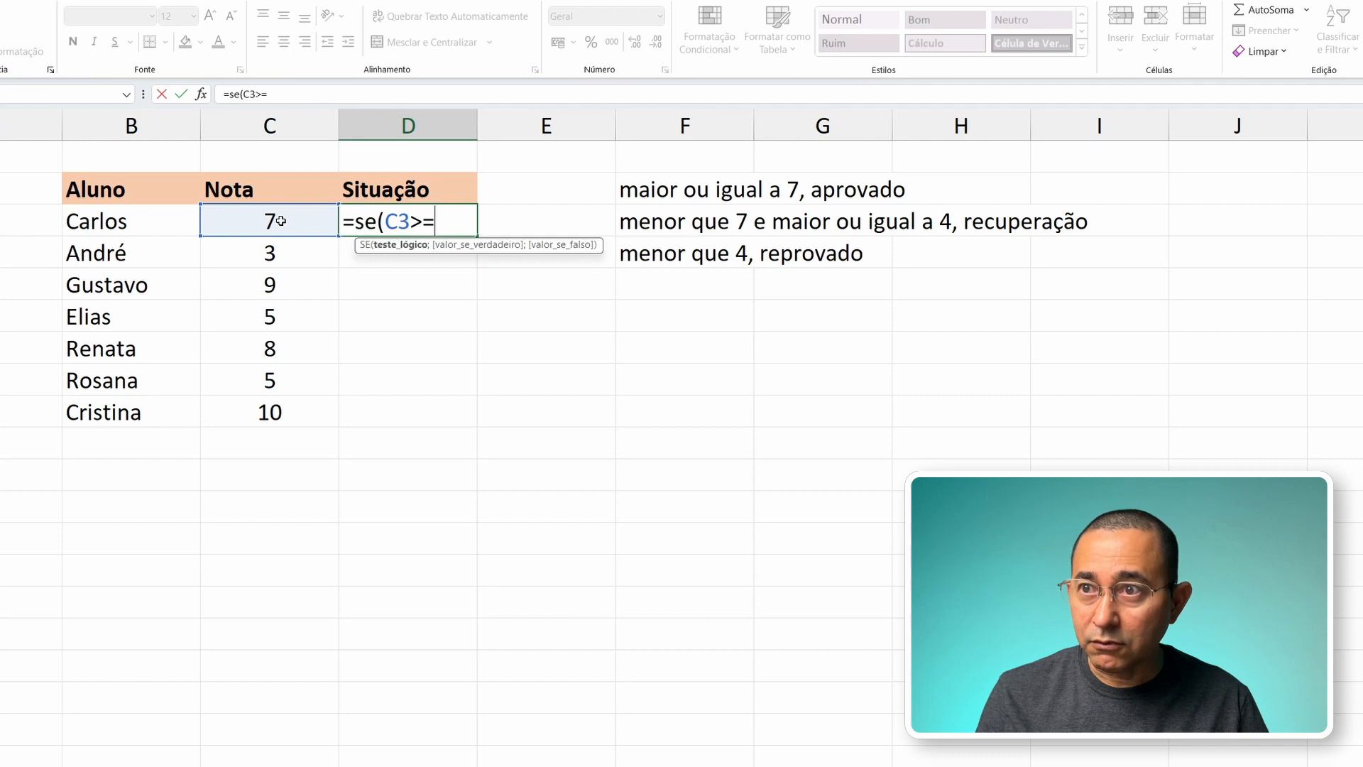
pyautogui.write('7')
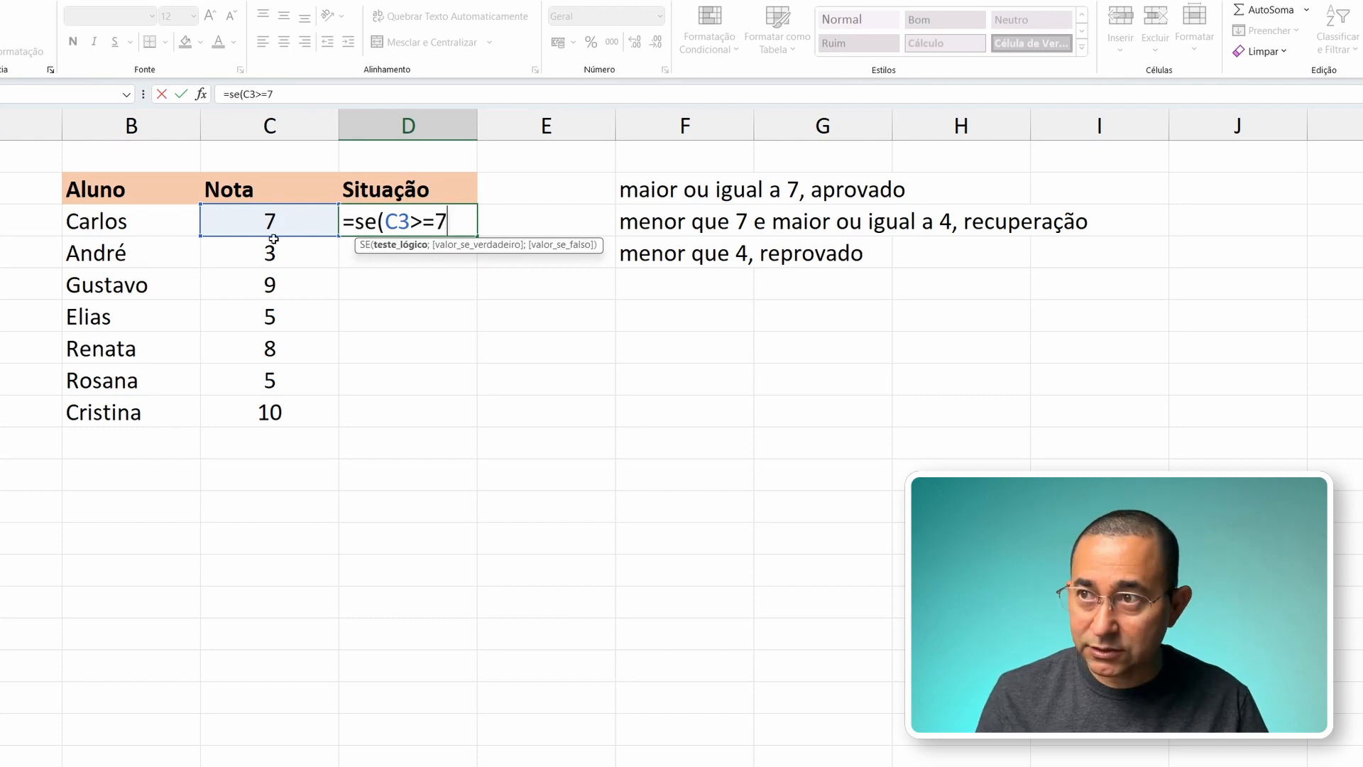
pyautogui.write(';')
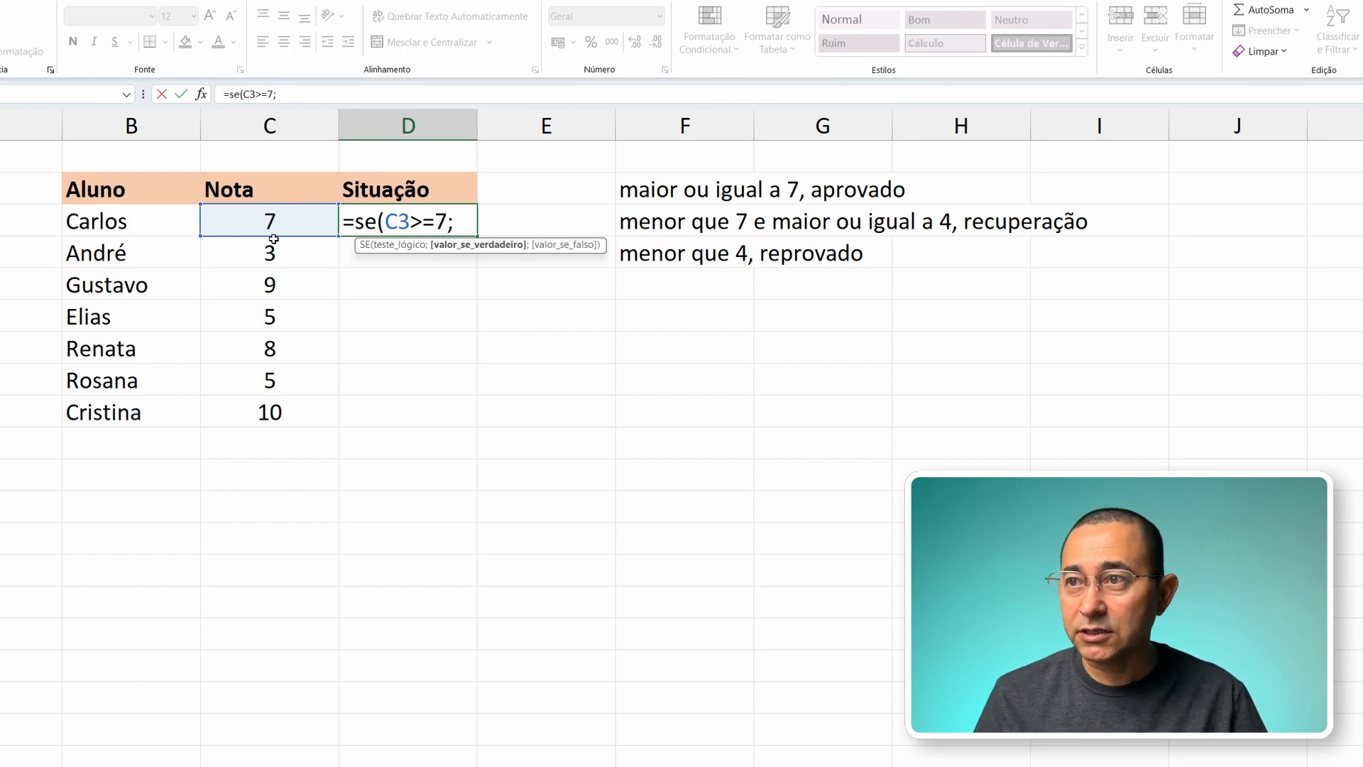
pyautogui.write('"')
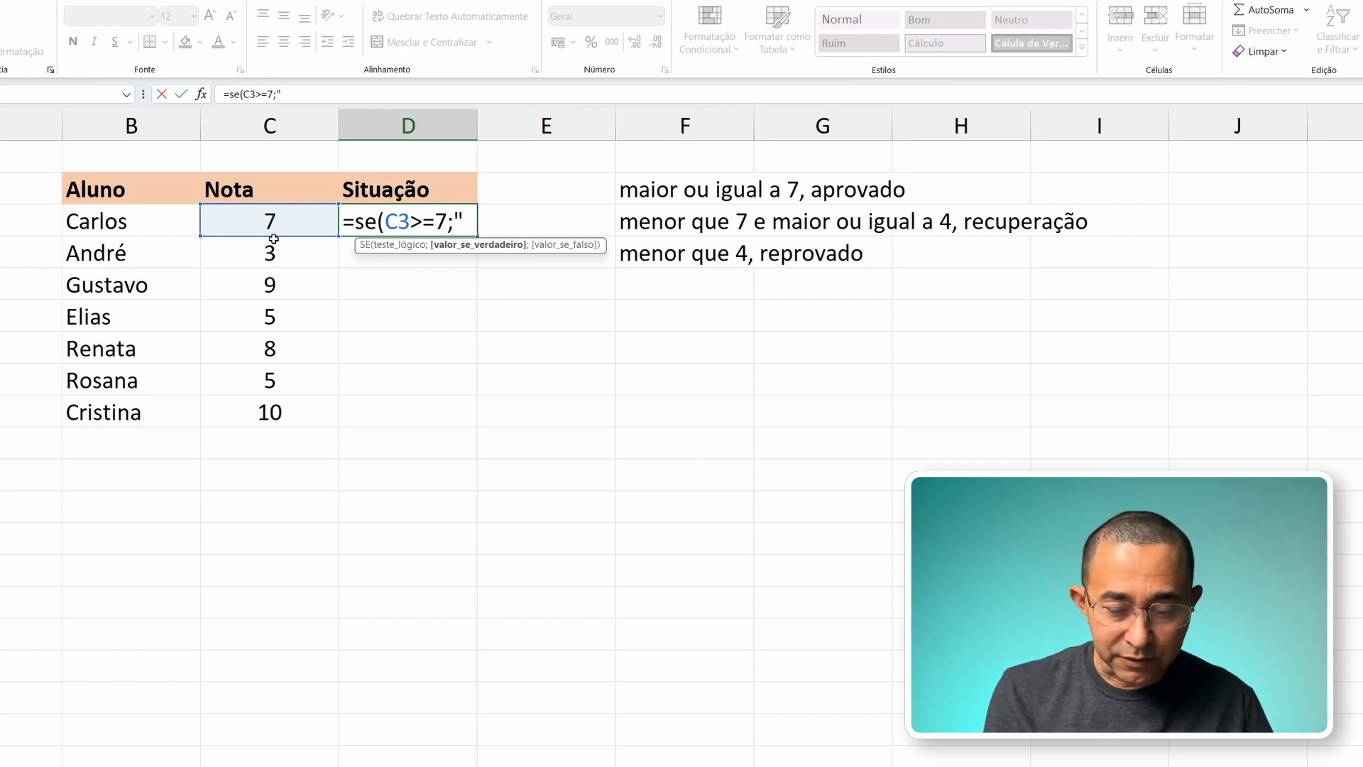
pyautogui.write('aprov')
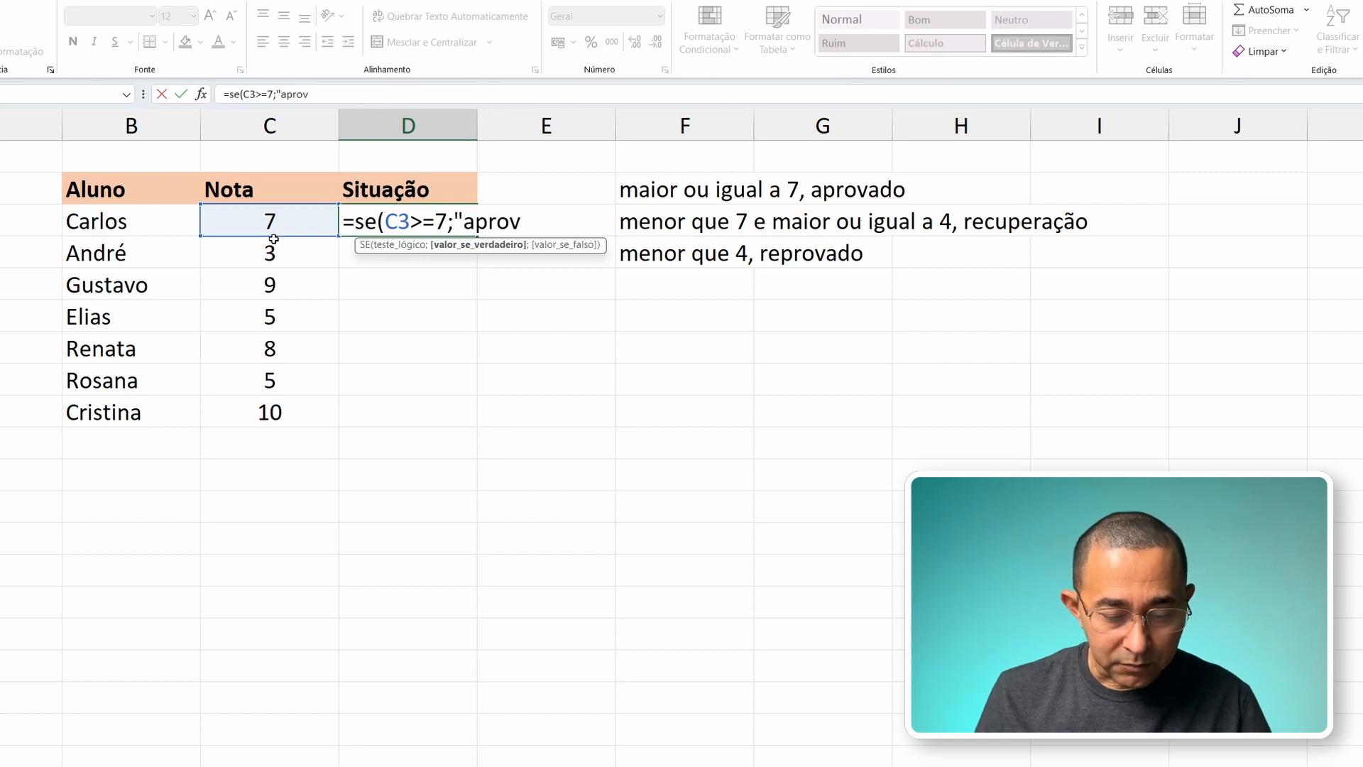
pyautogui.write('ado"')
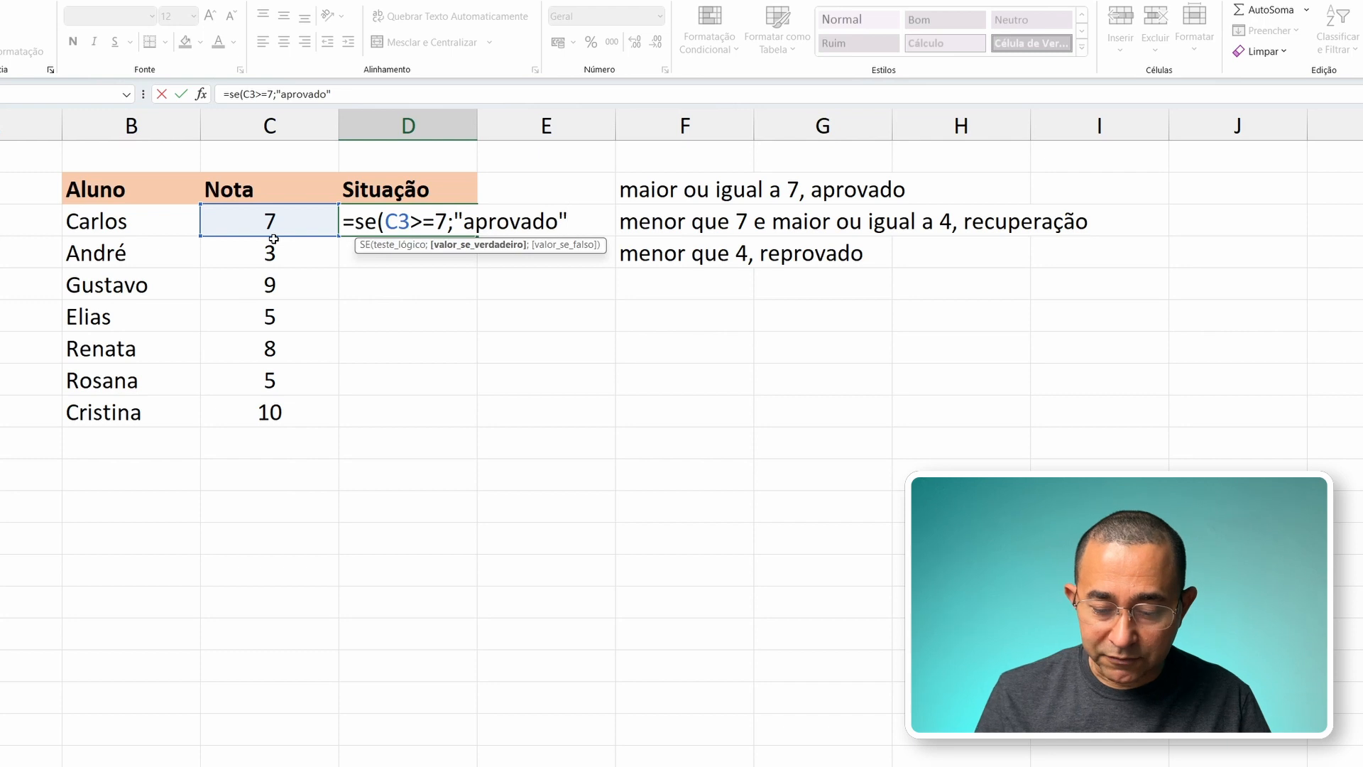
pyautogui.write(';')
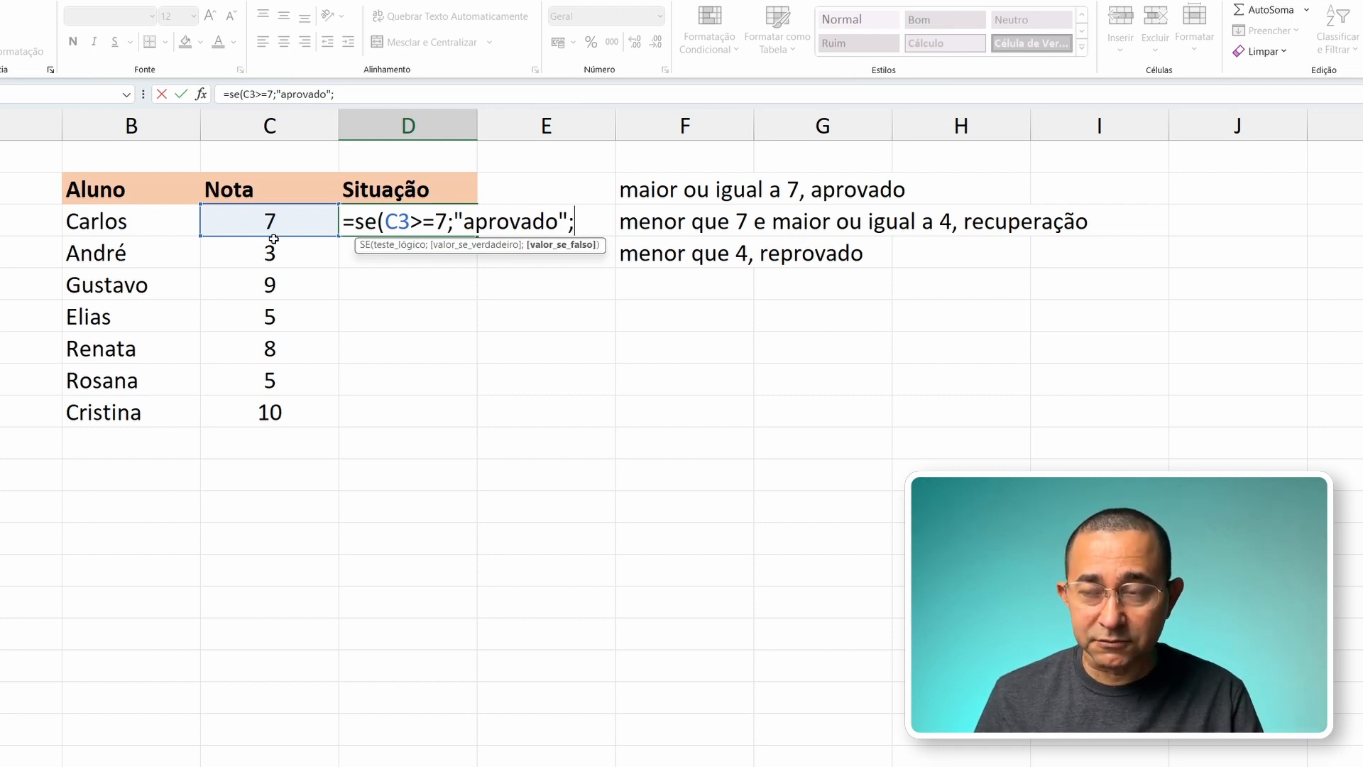
# Step: Nest a second SE as the value if false of the D3 formula, with C3<4 as its logical test
pyautogui.write('se(')
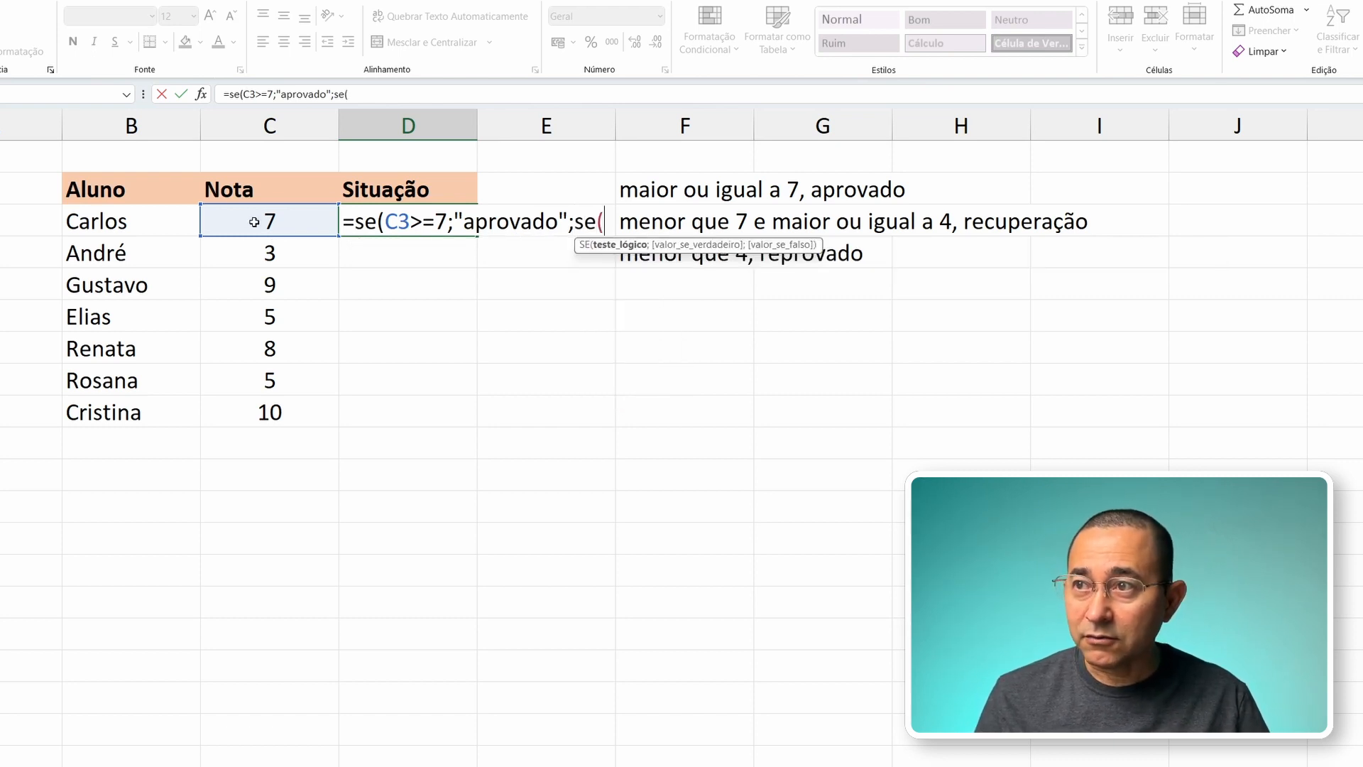
pyautogui.click(254, 222)
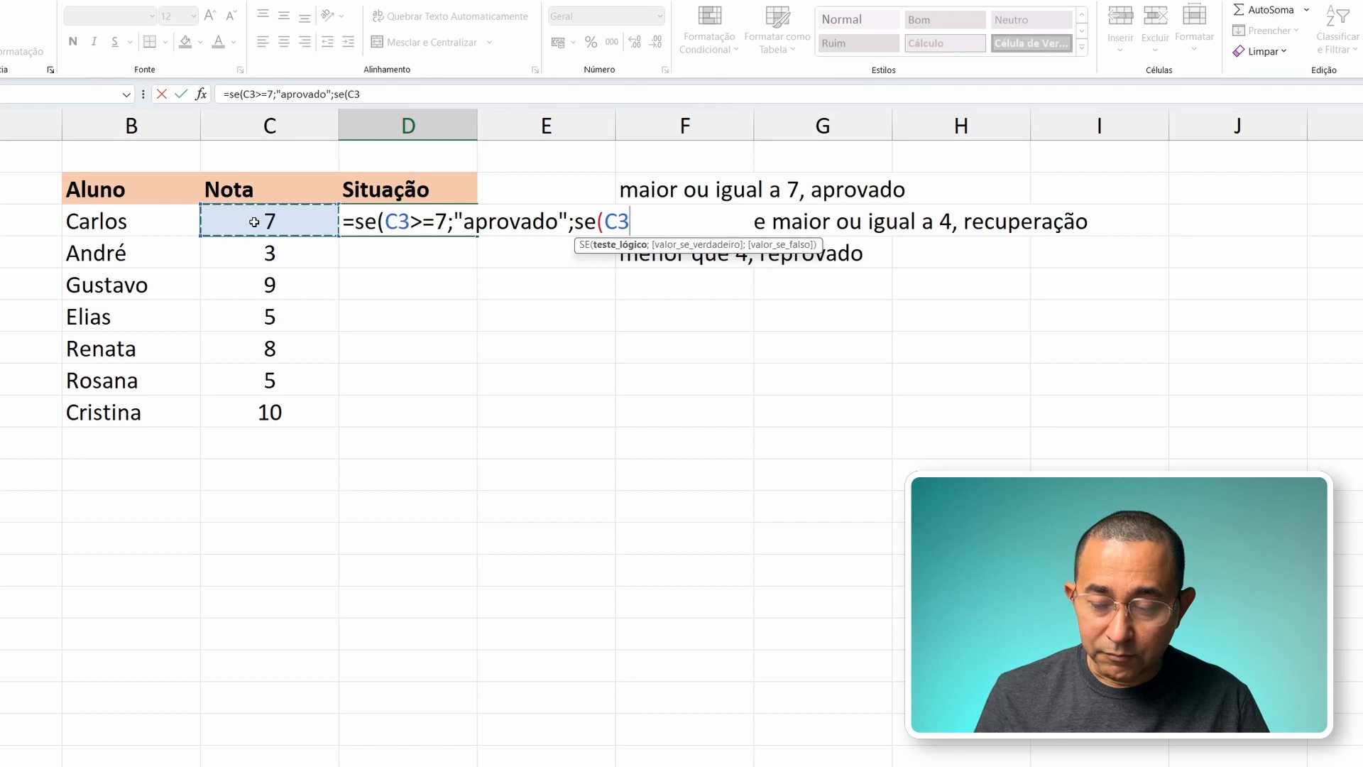
pyautogui.write('<')
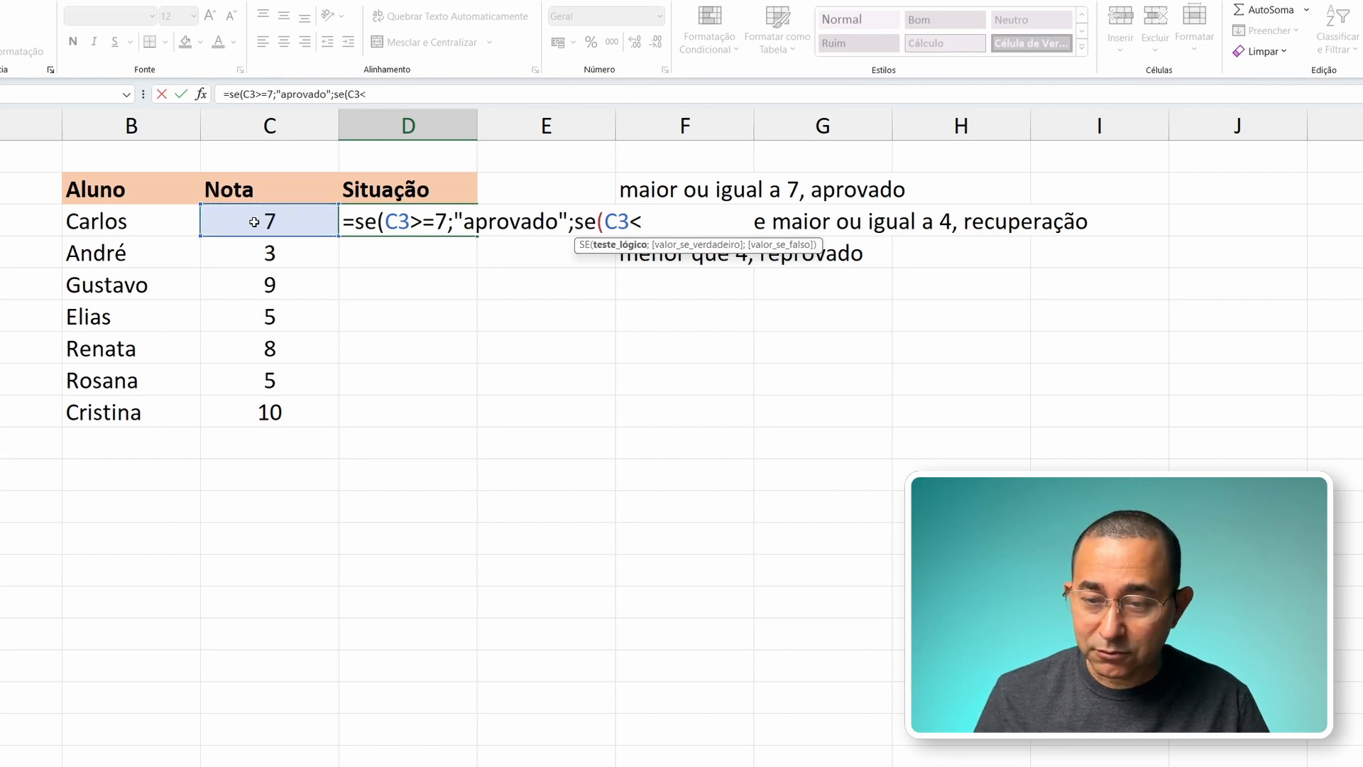
pyautogui.write('4')
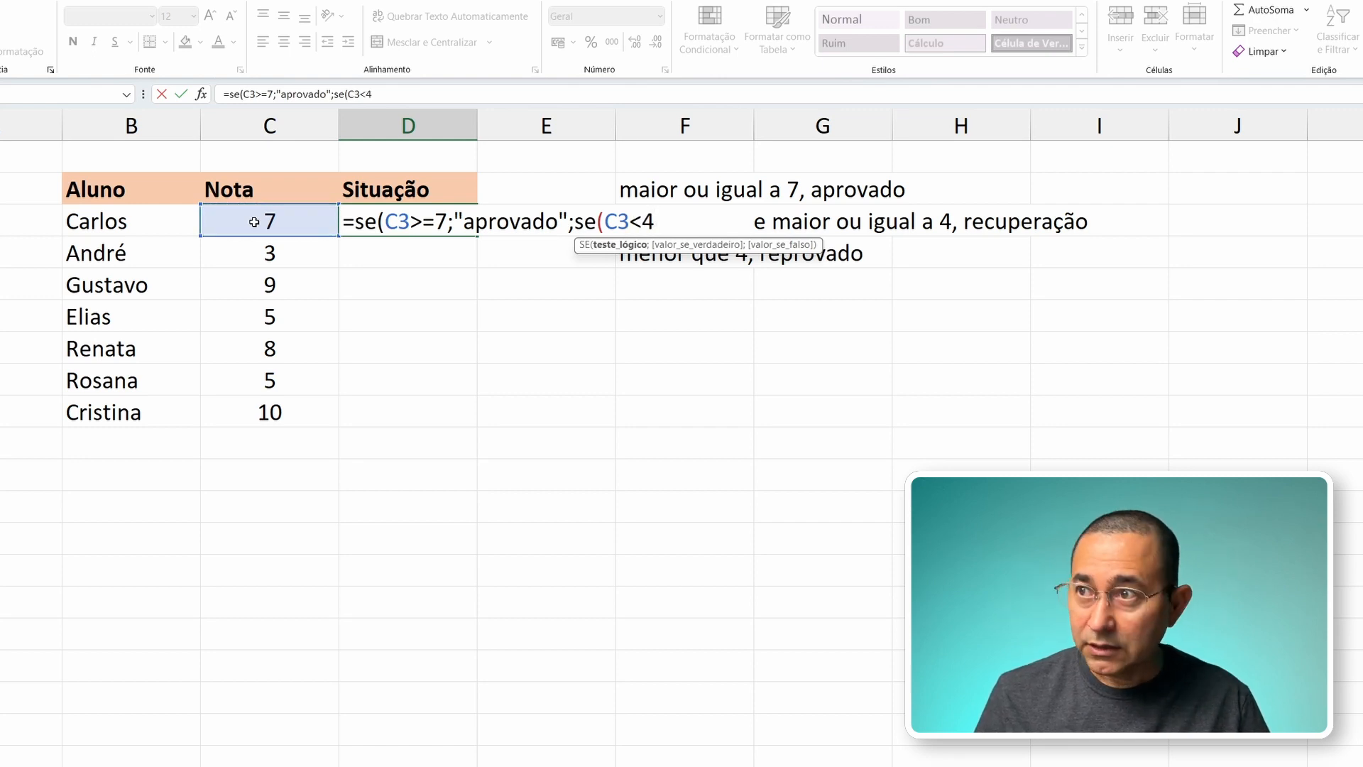
pyautogui.write(';')
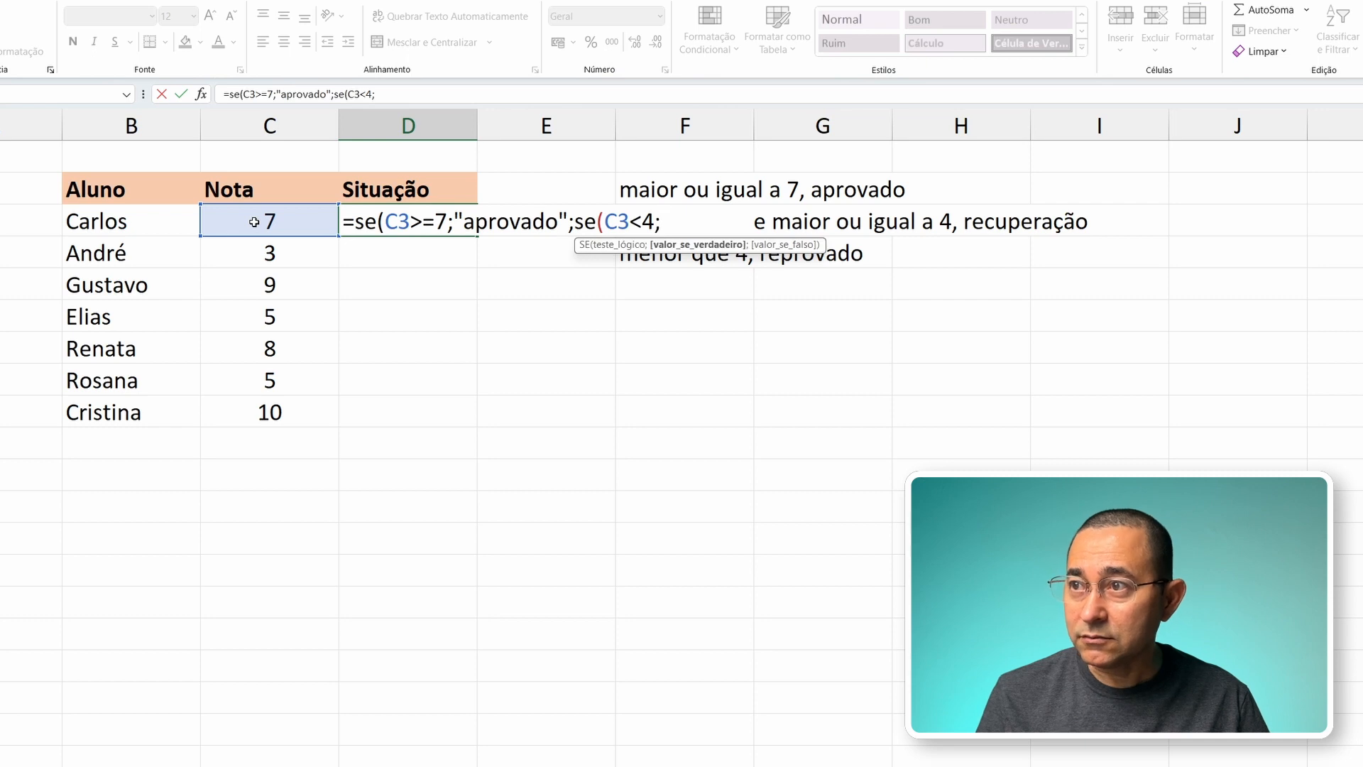
pyautogui.write('"')
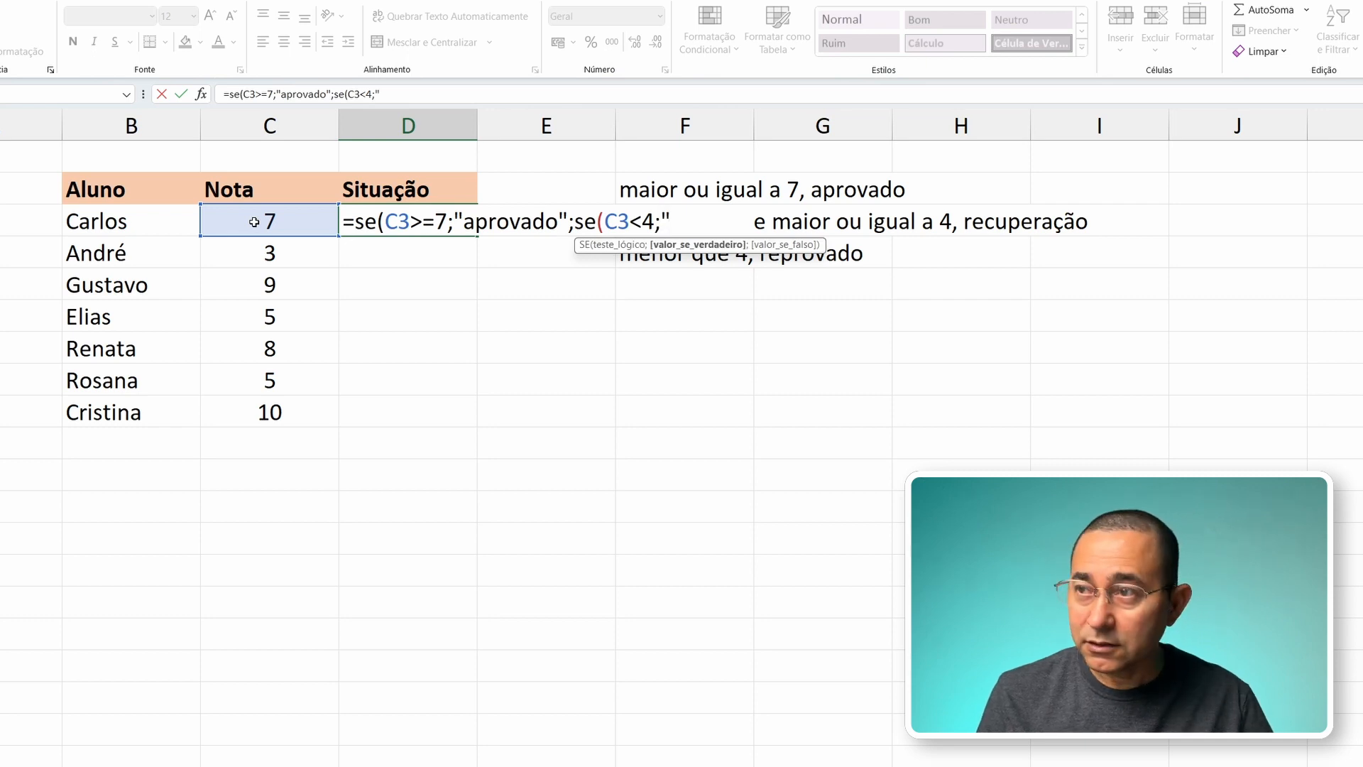
pyautogui.write('repro')
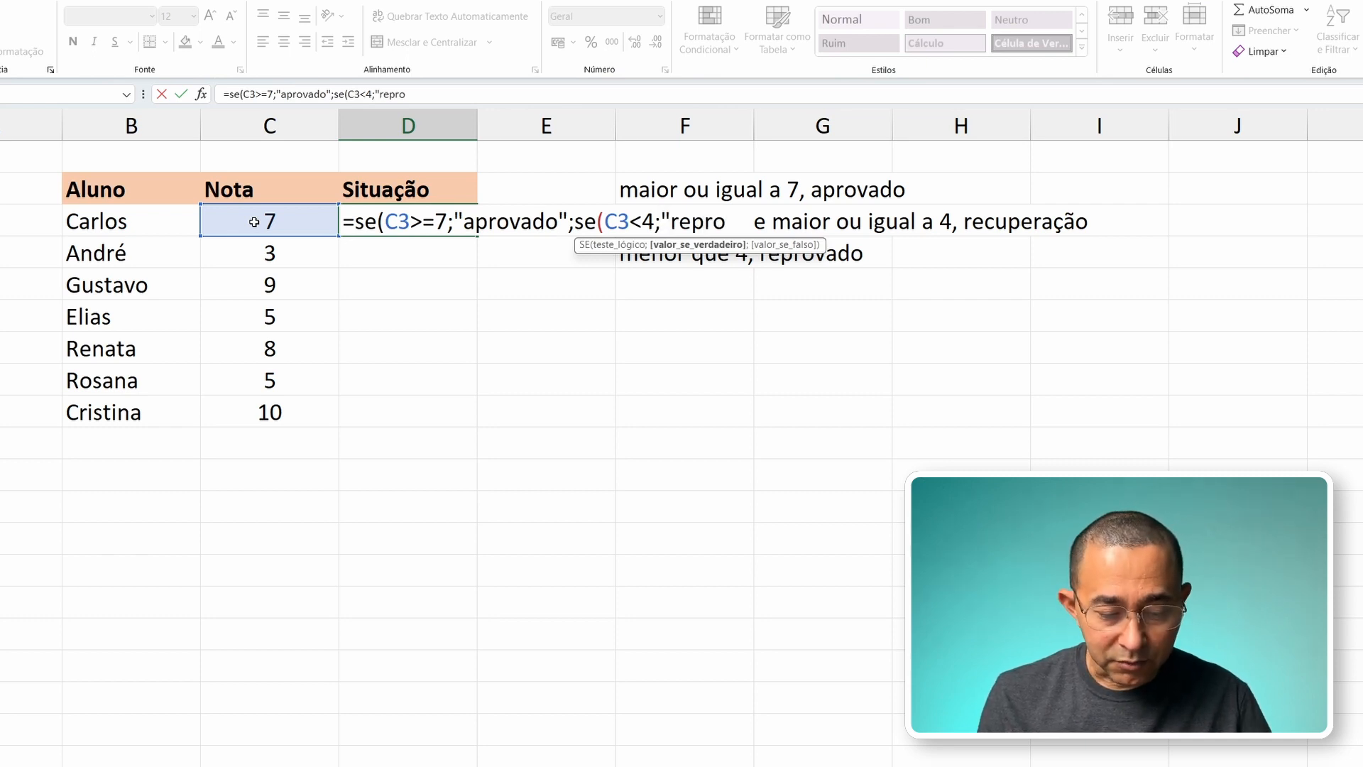
pyautogui.write('vado"')
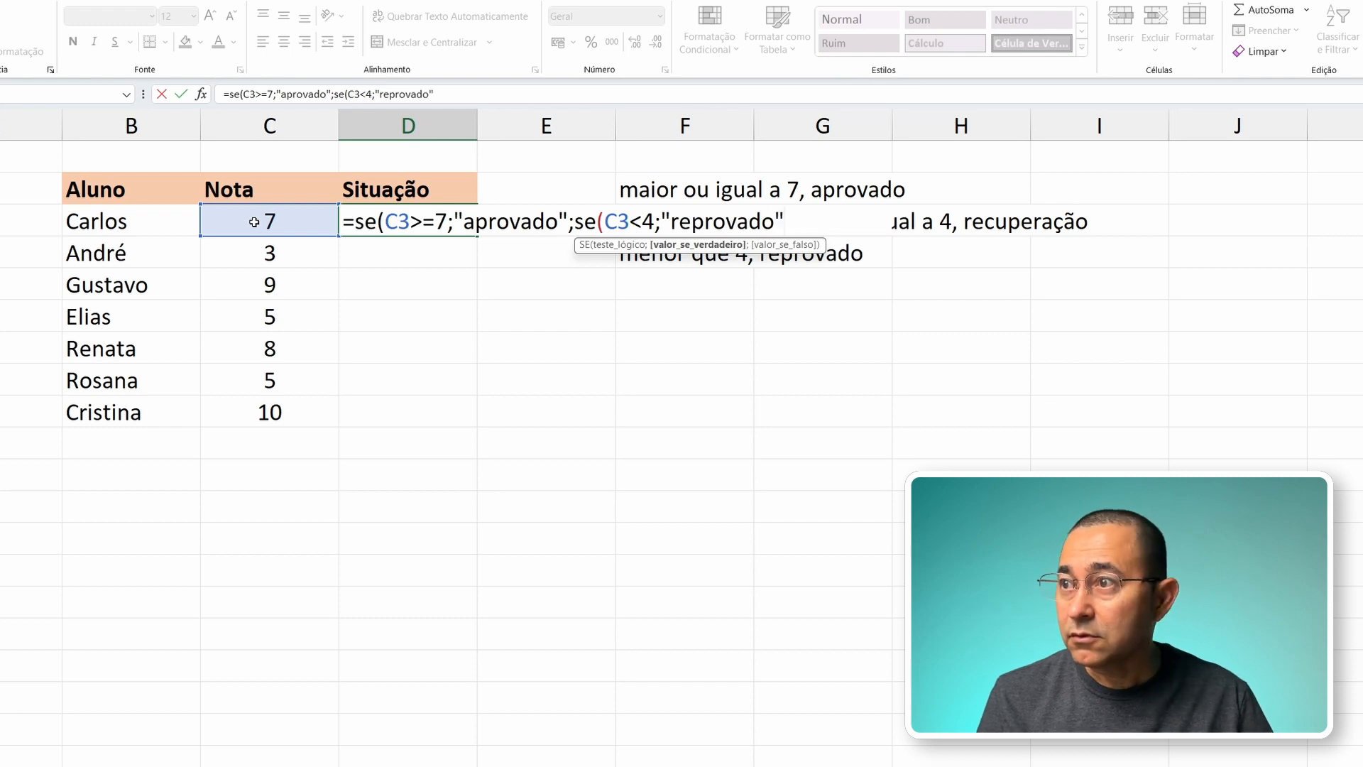
pyautogui.write(';')
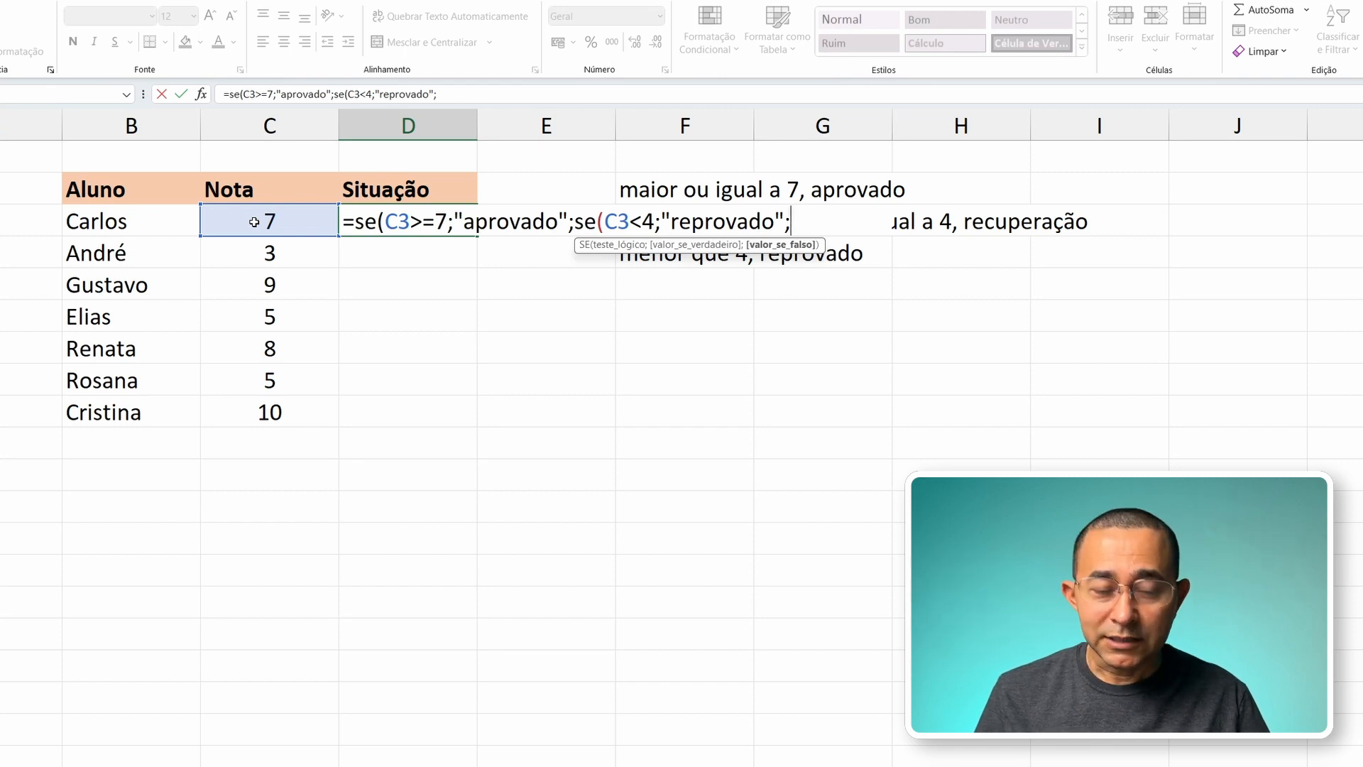
pyautogui.write('"re')
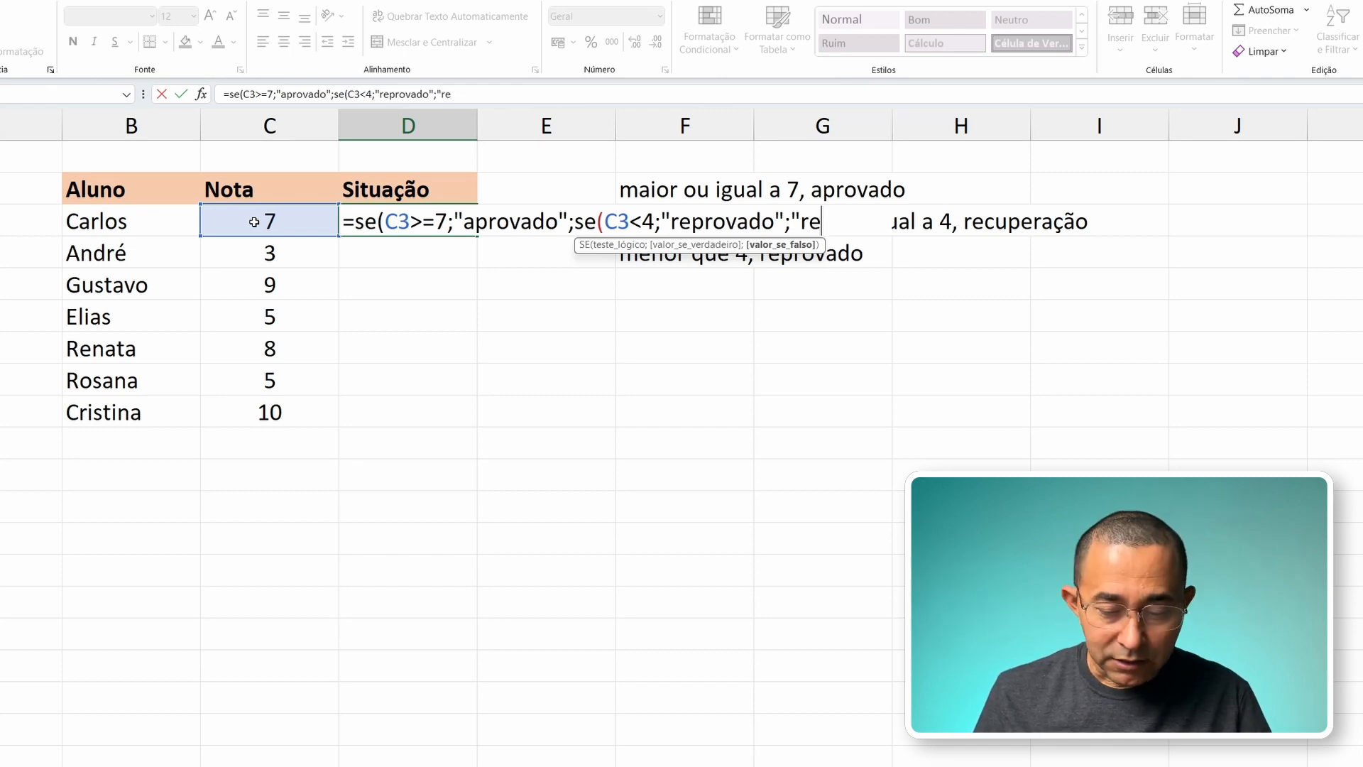
pyautogui.write('cupera')
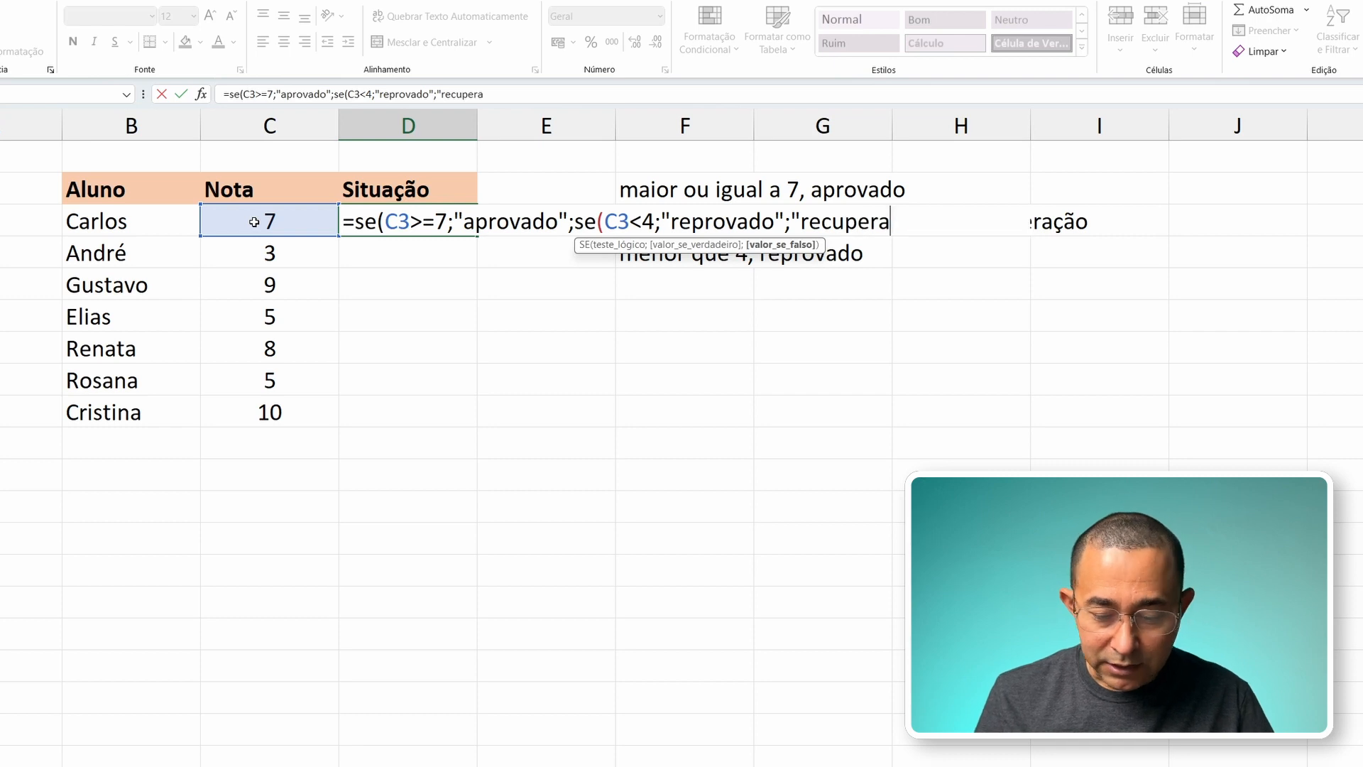
pyautogui.write('ção"')
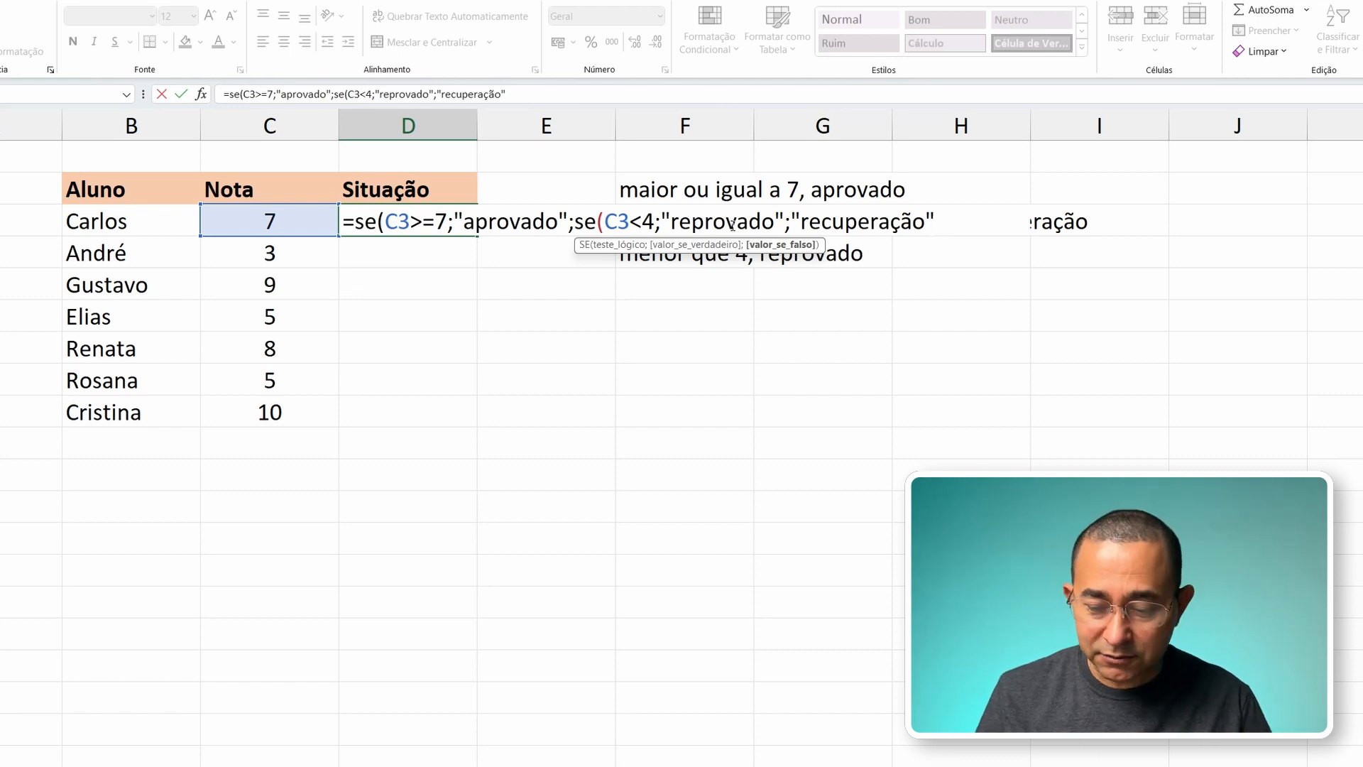
# Step: Complete the nested SE with "recuperação" as its value if false, and enter the D3 formula, accepting the proposed parenthesis correction
pyautogui.write(')')
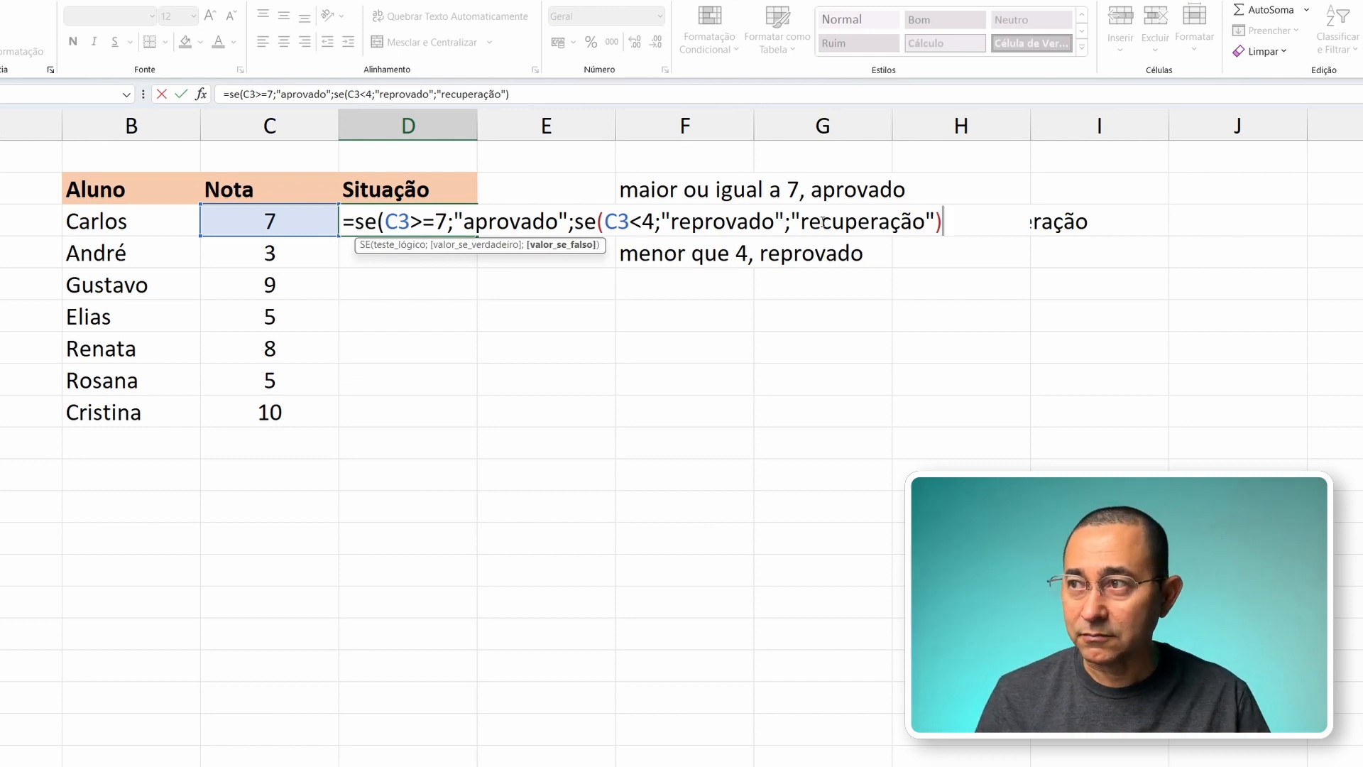
pyautogui.press('Return')
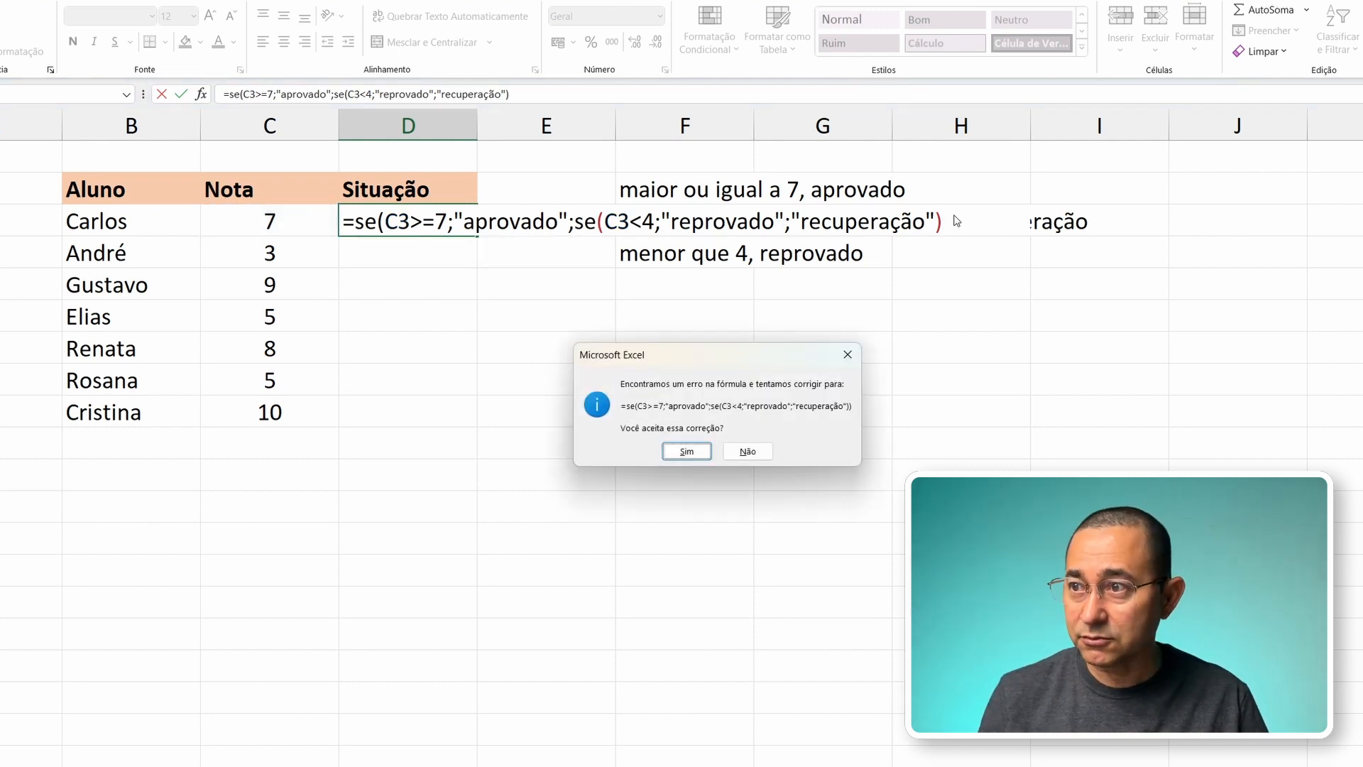
pyautogui.click(696, 452)
# Step: Fill the D3 formula down the Situação column to D9, and select D3 to review the results
pyautogui.click(405, 223)
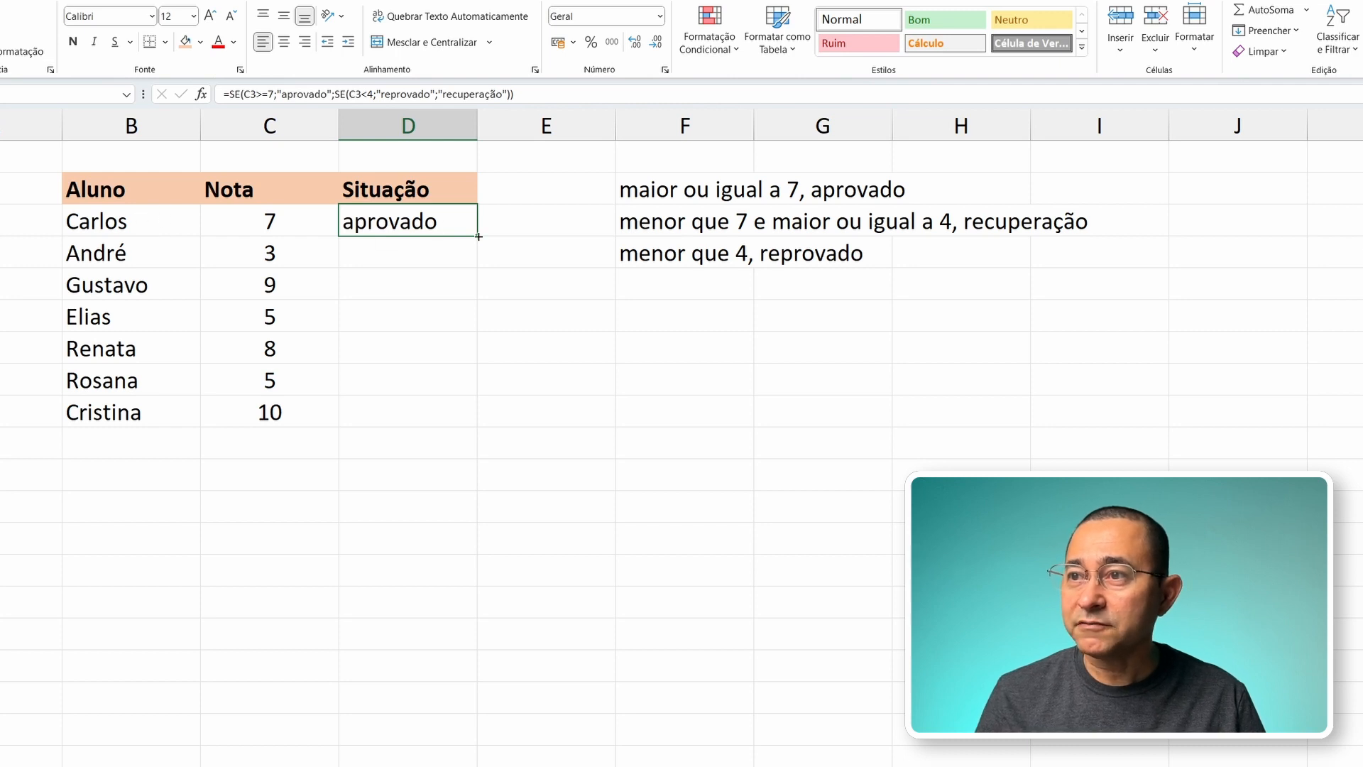
pyautogui.moveTo(478, 236); pyautogui.dragTo(478, 426)
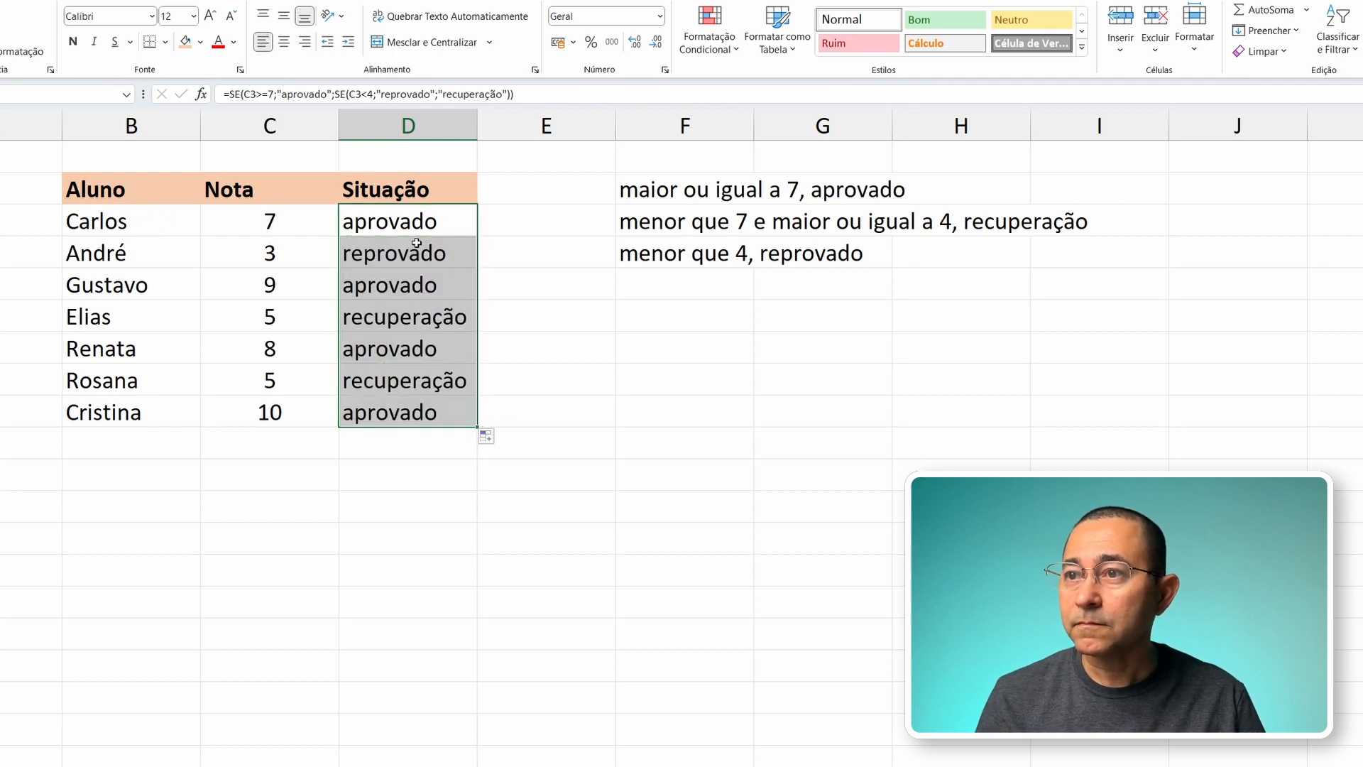
pyautogui.click(407, 220)
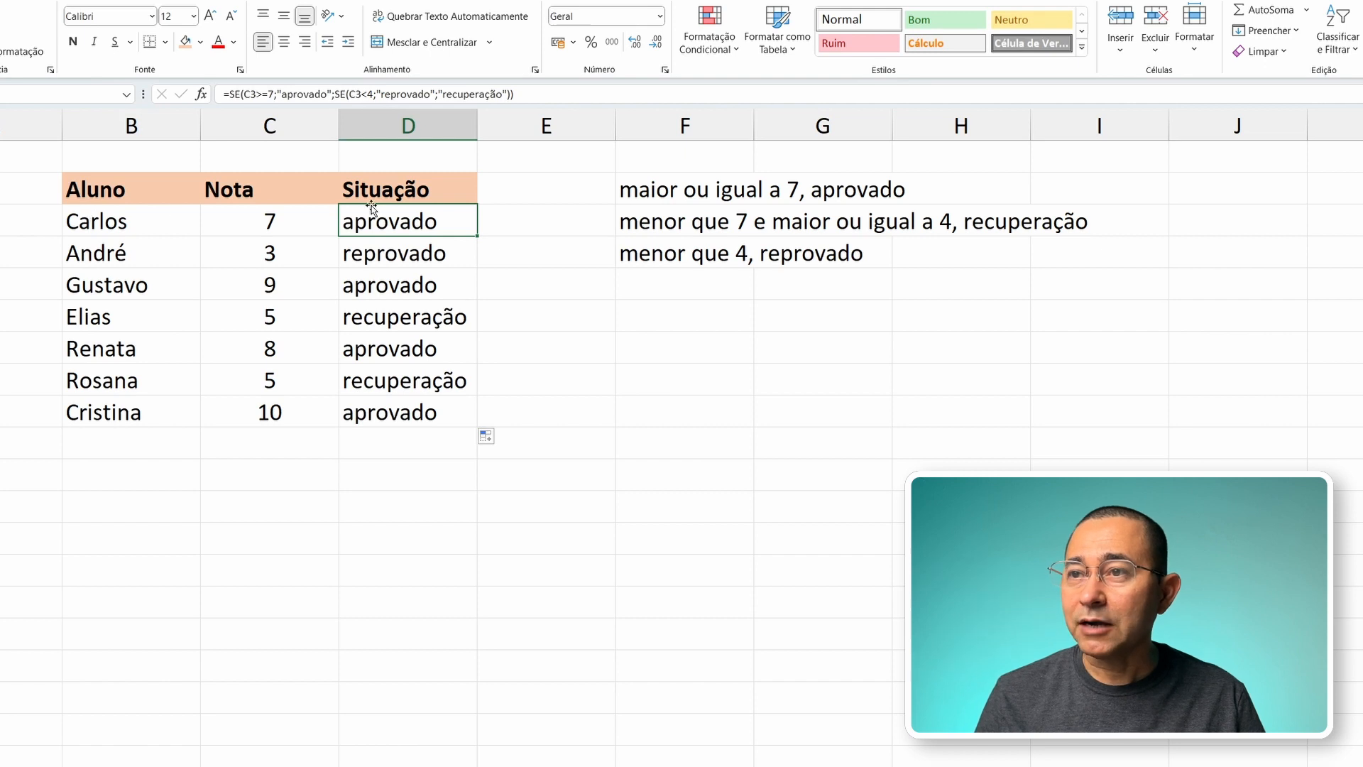
# Step: Check the Situação results in D4, D5 and D6 against the students' grades and the criteria
pyautogui.click(348, 254)
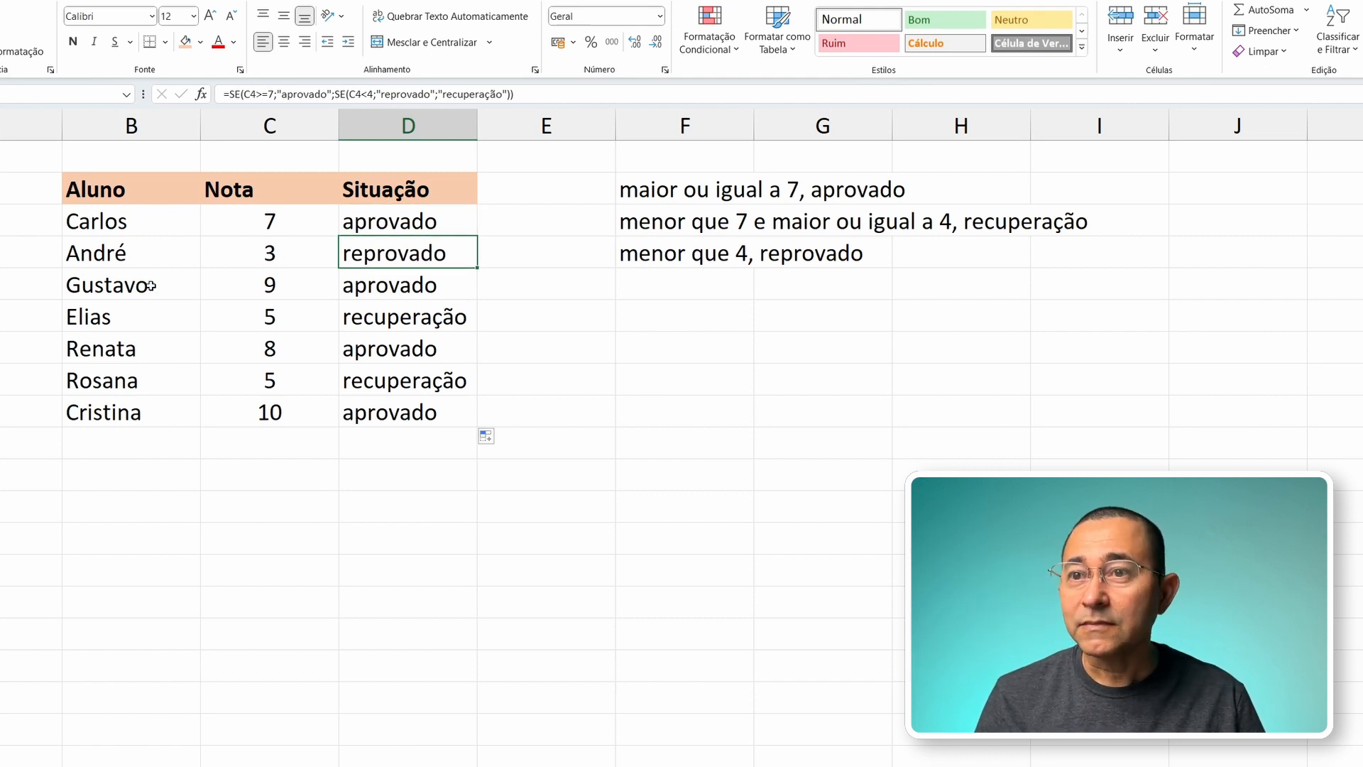
pyautogui.click(405, 290)
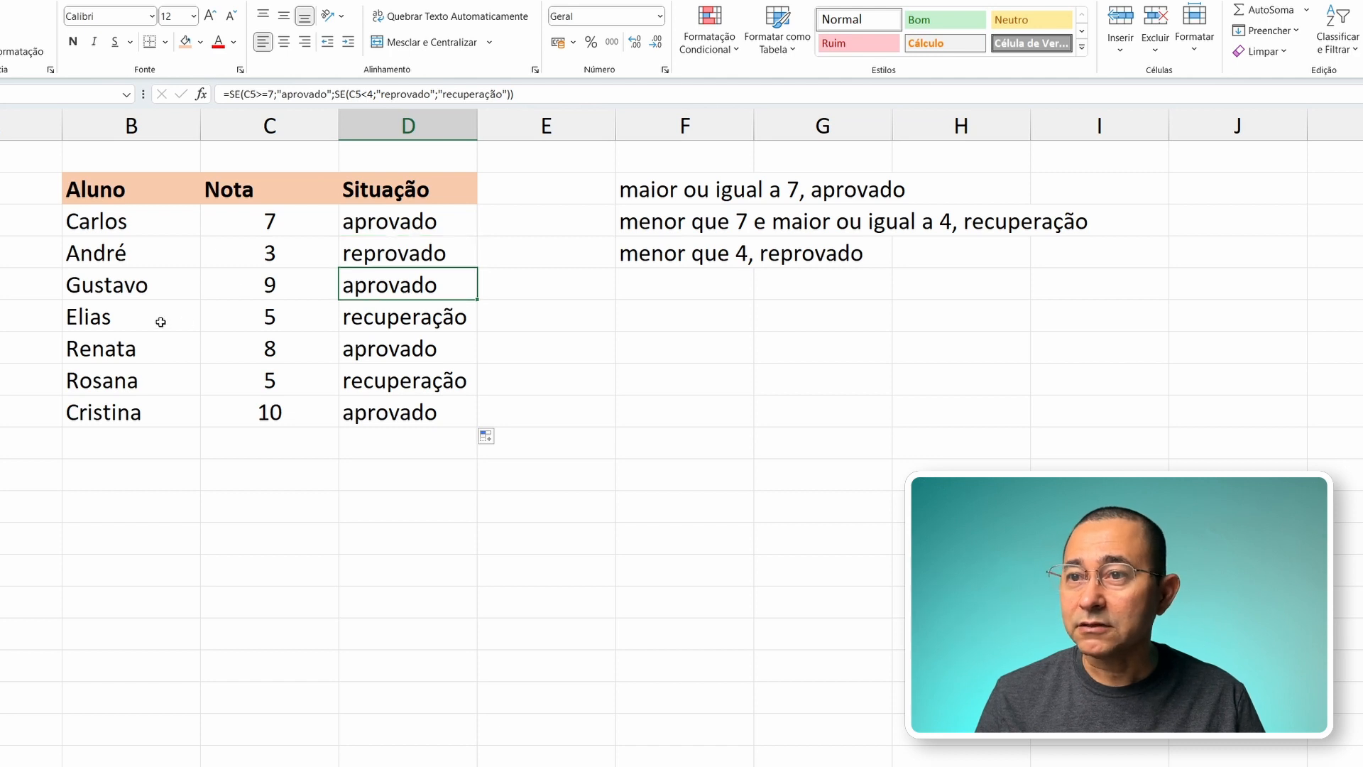
pyautogui.click(159, 320)
pyautogui.click(264, 318)
pyautogui.click(391, 320)
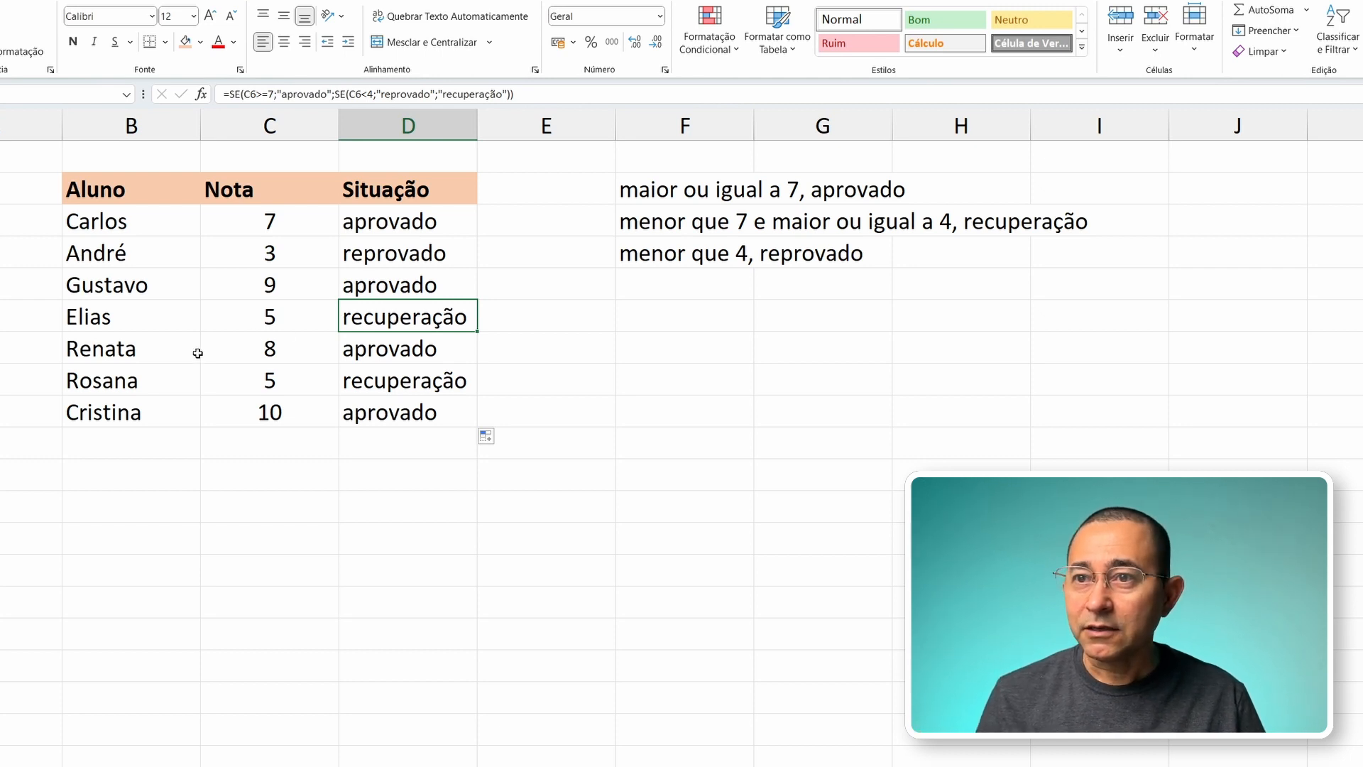
# Step: Test the nested SE formula by entering the grades 1, 2 and 3 one after another in C8
pyautogui.click(165, 384)
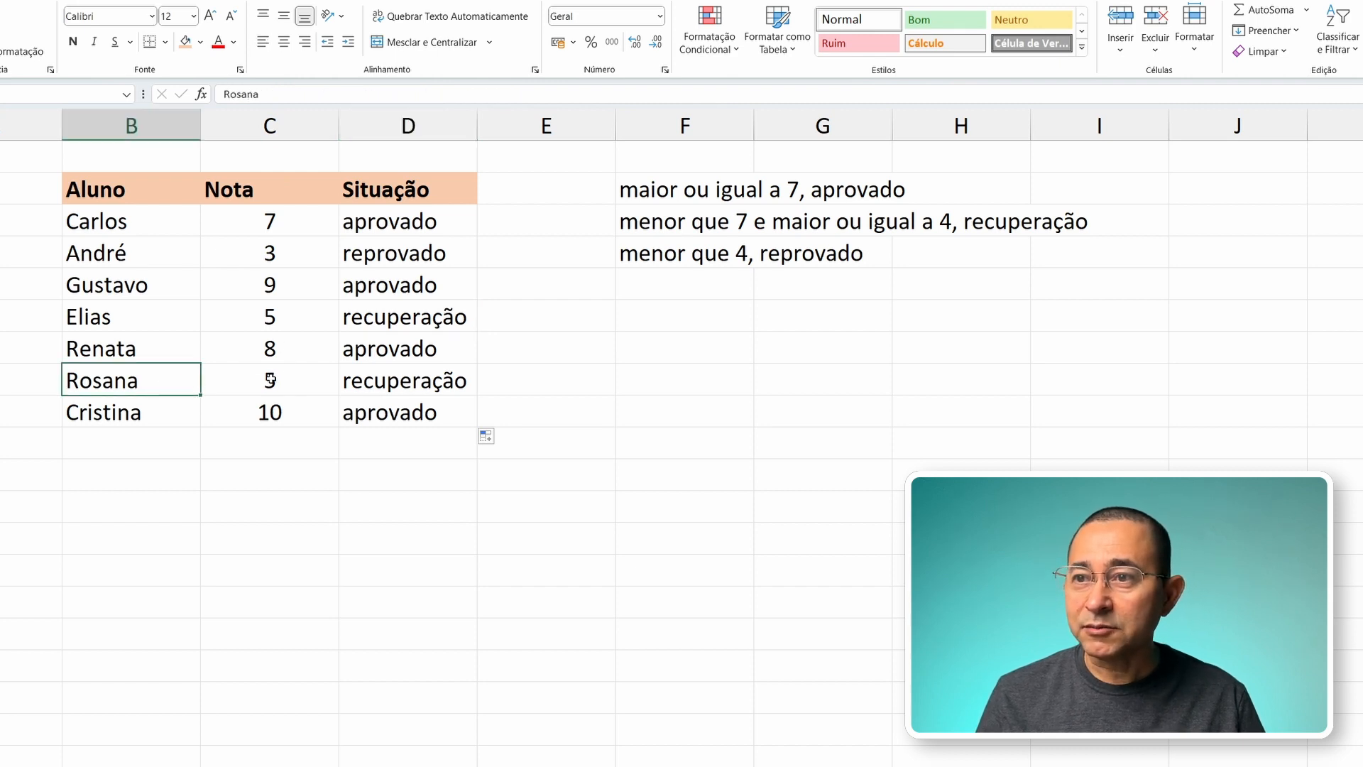
pyautogui.click(270, 379)
pyautogui.write('1')
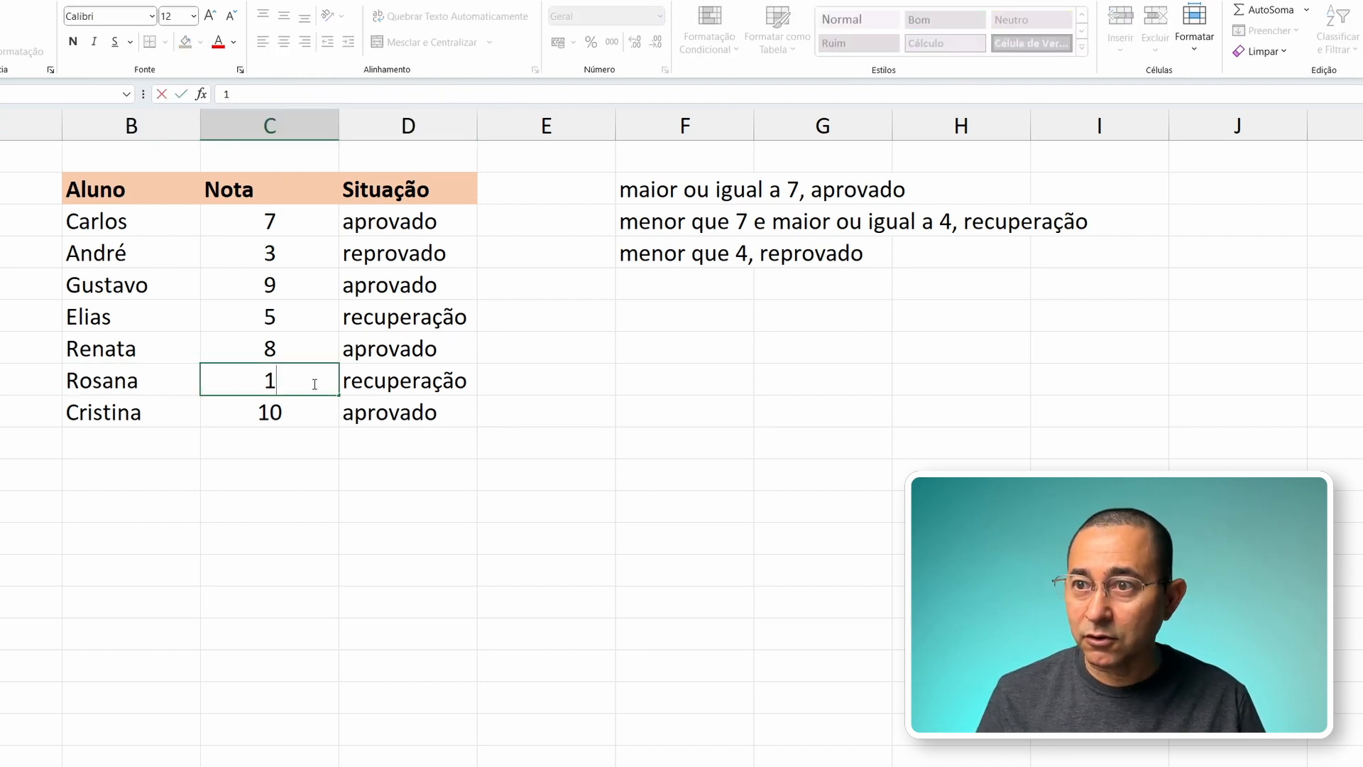
pyautogui.press('Tab')
pyautogui.click(313, 383)
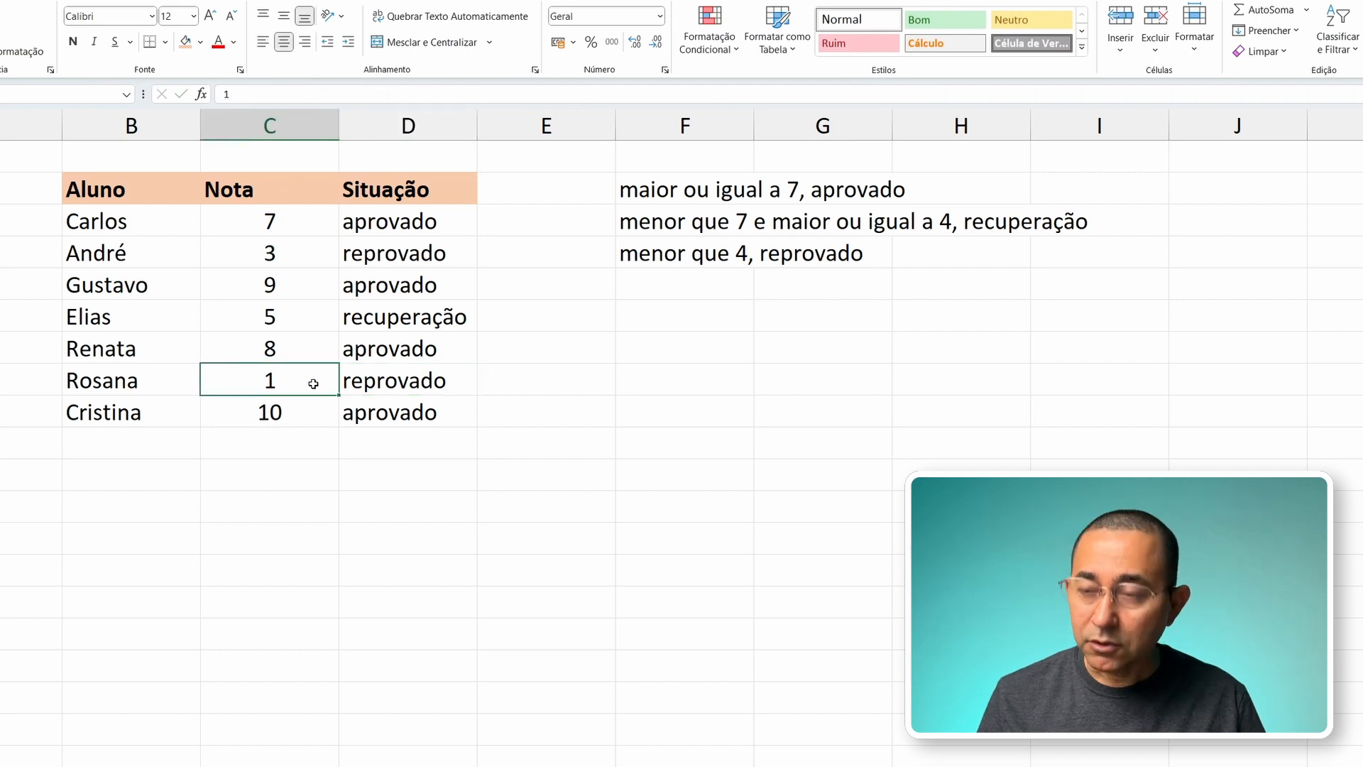
pyautogui.write('2')
pyautogui.press('Tab')
pyautogui.click(313, 383)
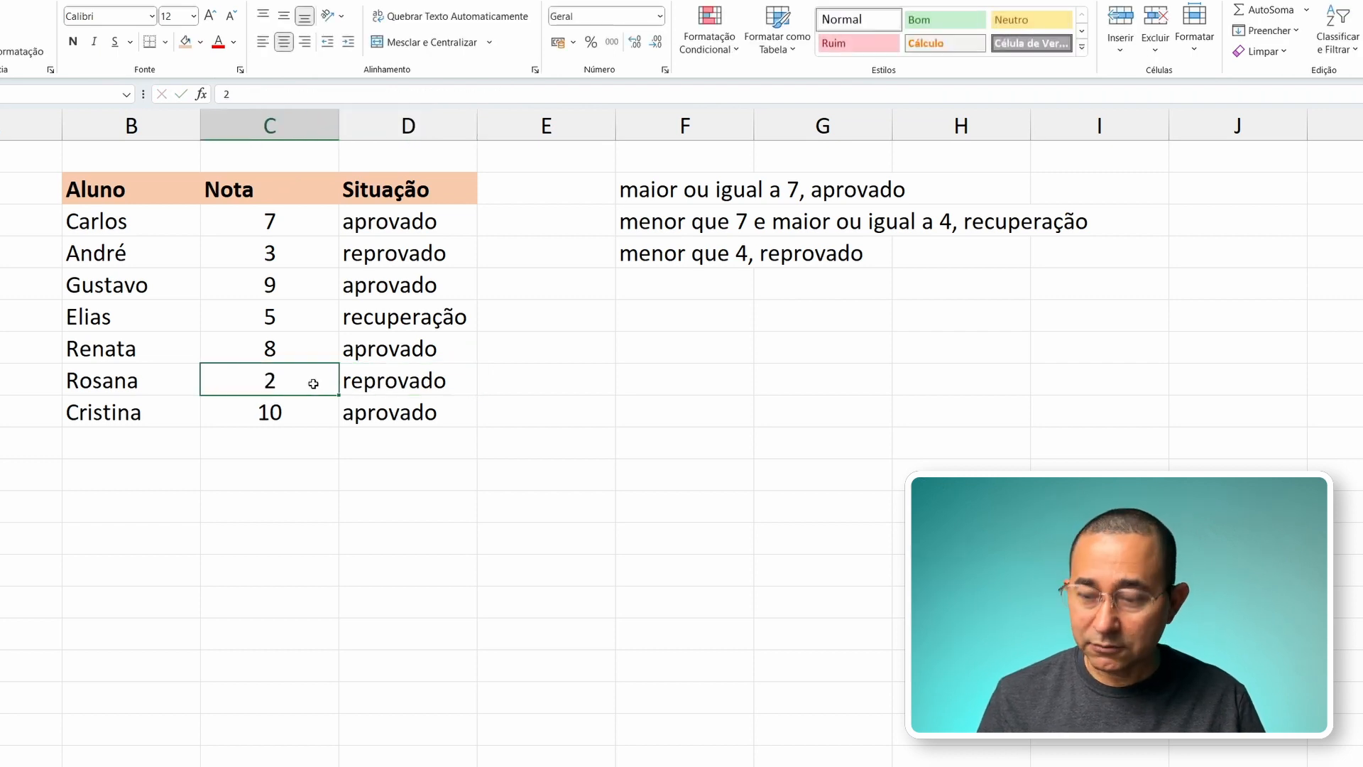
pyautogui.write('3')
pyautogui.press('Tab')
# Step: Set the grade in C8 to 4 and select D8 to examine its formula
pyautogui.click(313, 384)
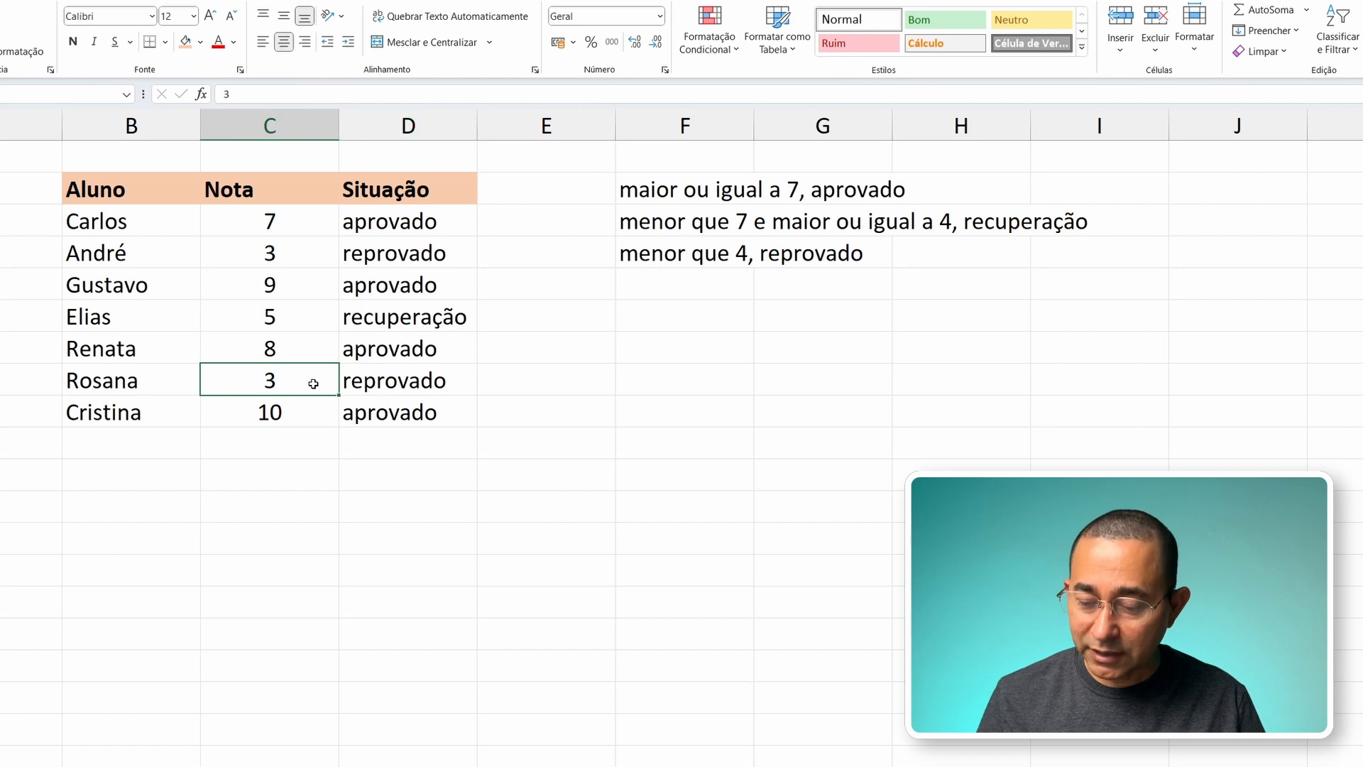
pyautogui.write('4')
pyautogui.press('Tab')
pyautogui.click(313, 383)
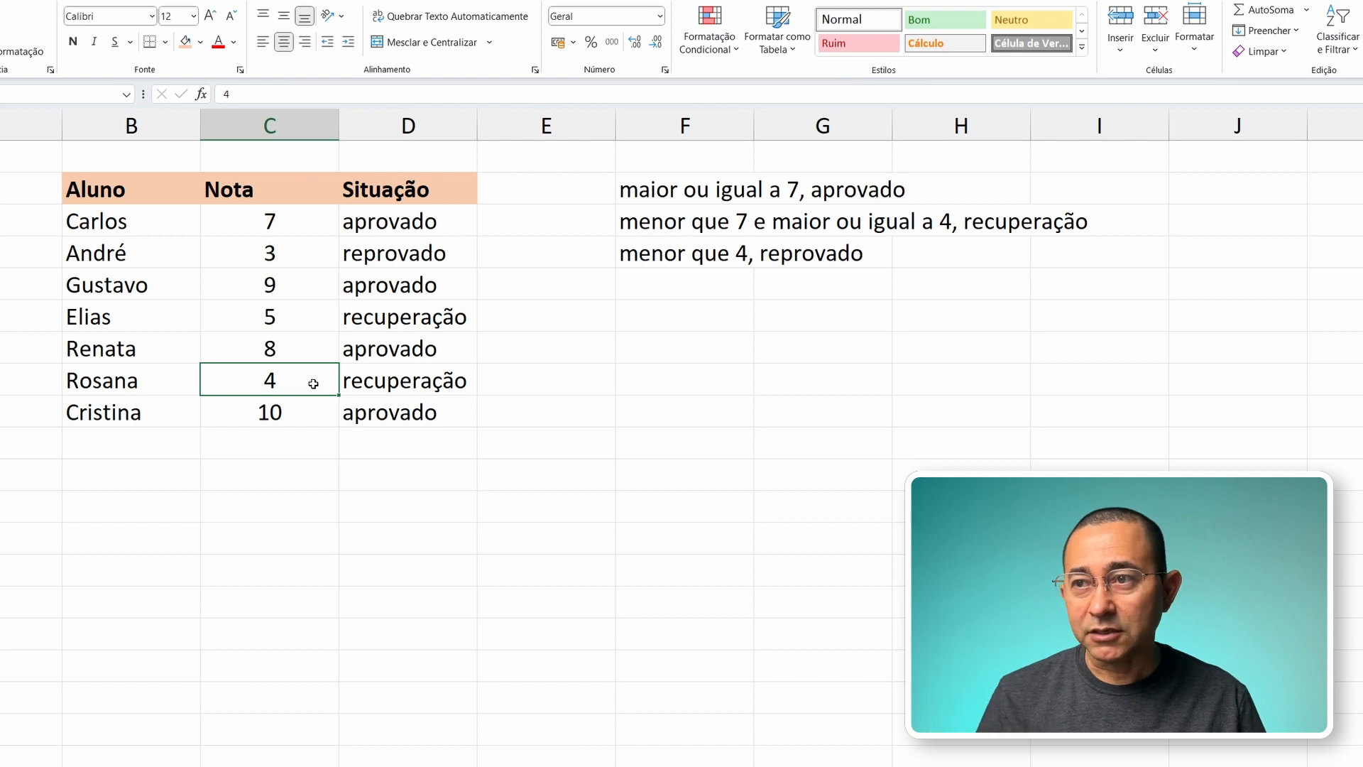
pyautogui.press('Tab')
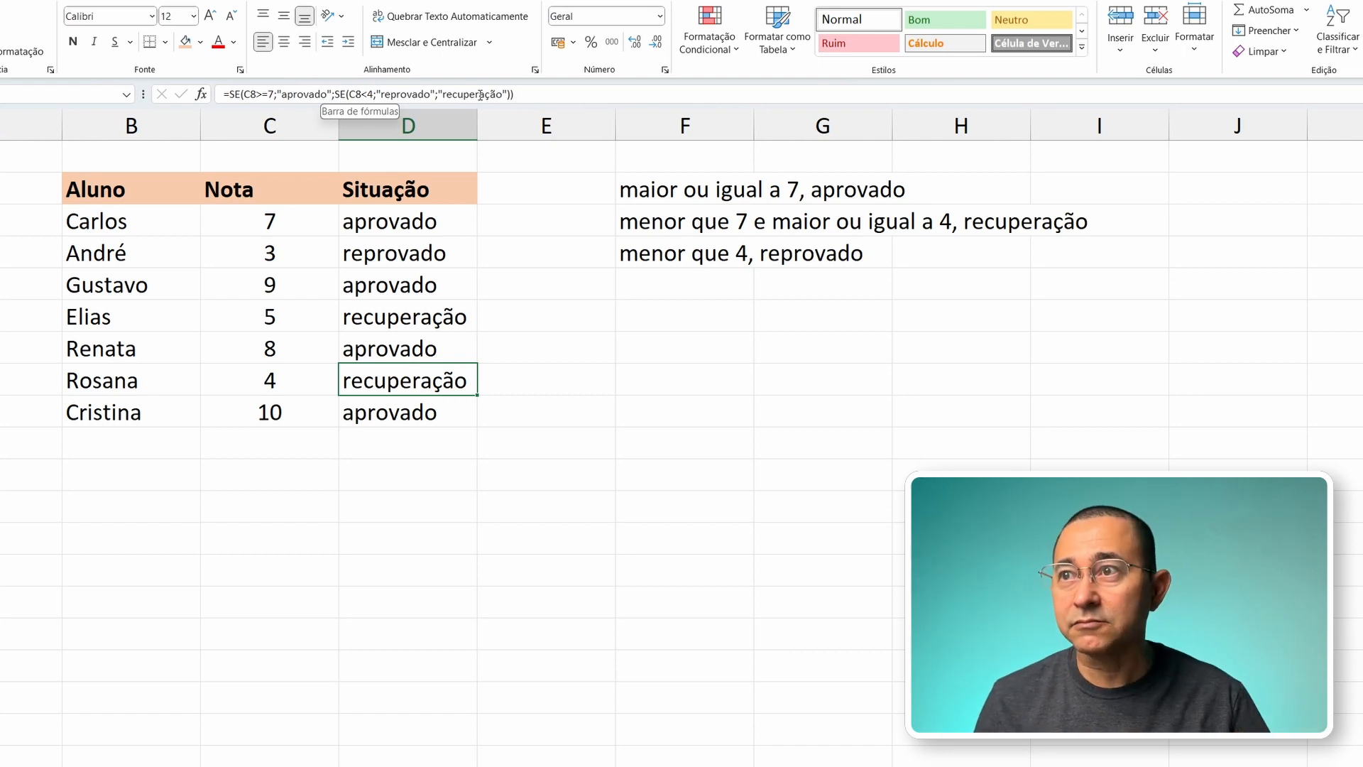
# Step: Review the nested SE formulas in D9, D8 and D3 of the Situação column
pyautogui.click(452, 413)
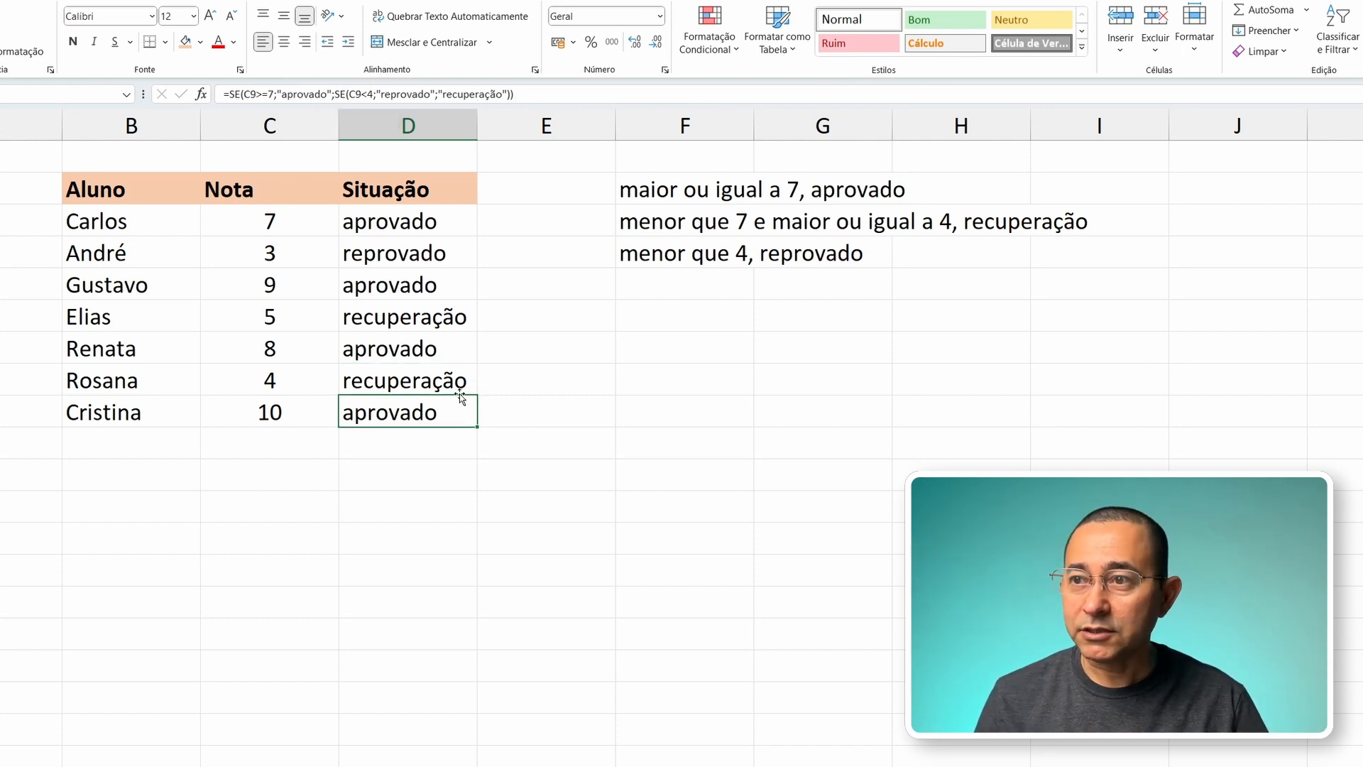
pyautogui.click(451, 384)
pyautogui.click(397, 417)
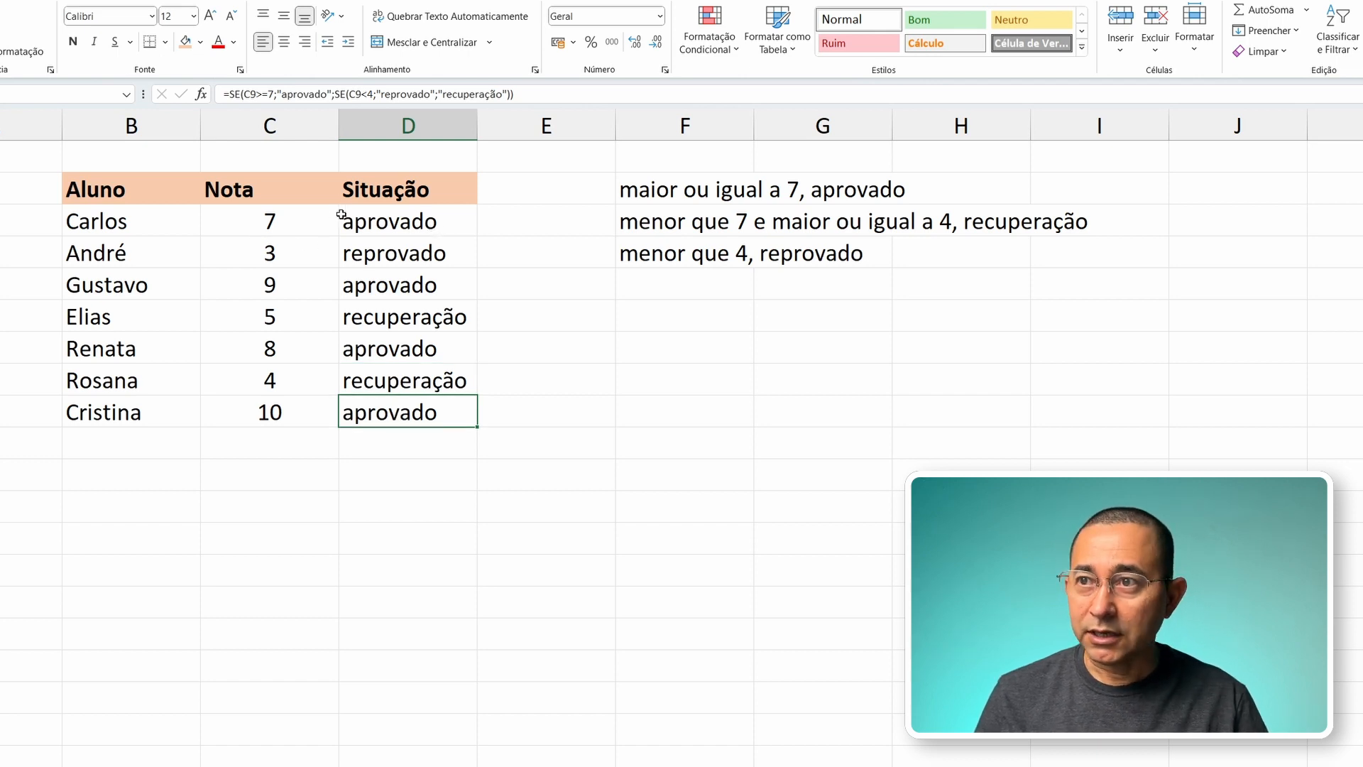
pyautogui.click(396, 220)
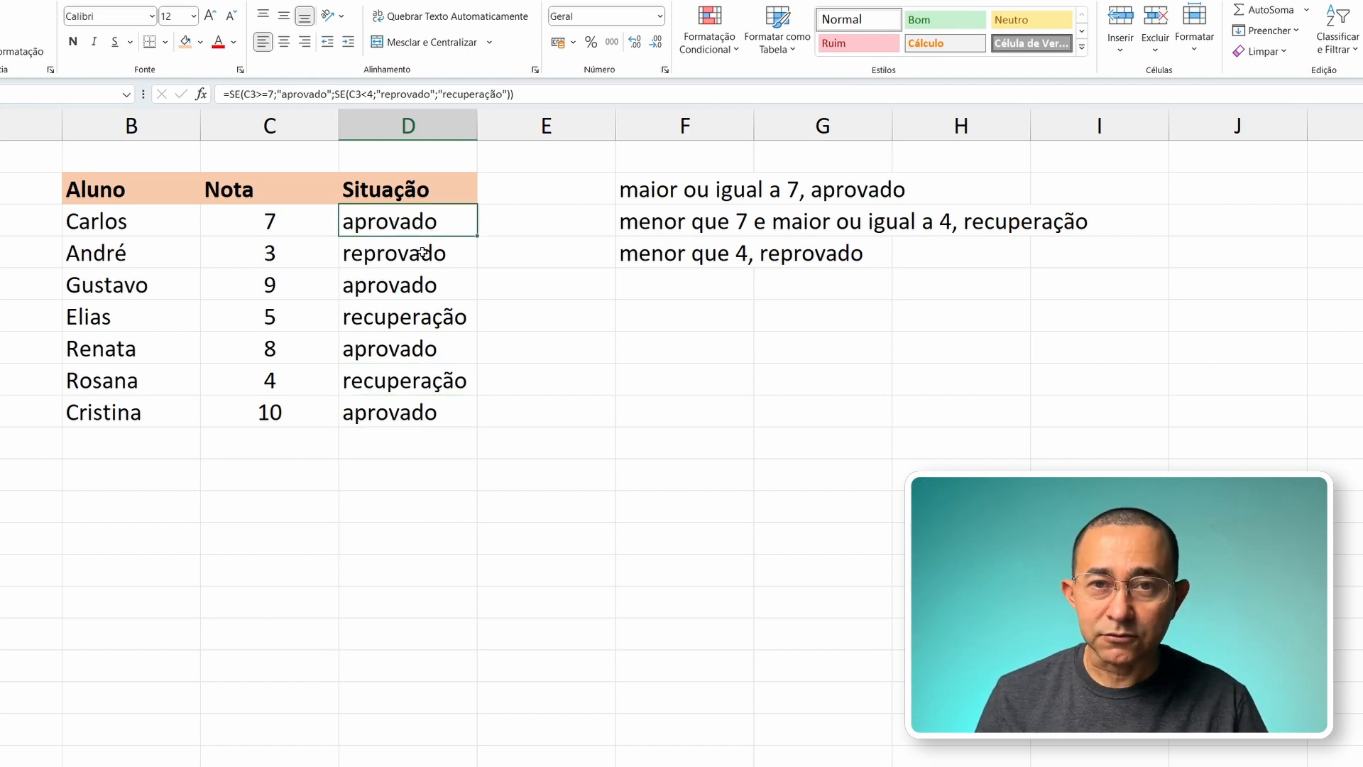
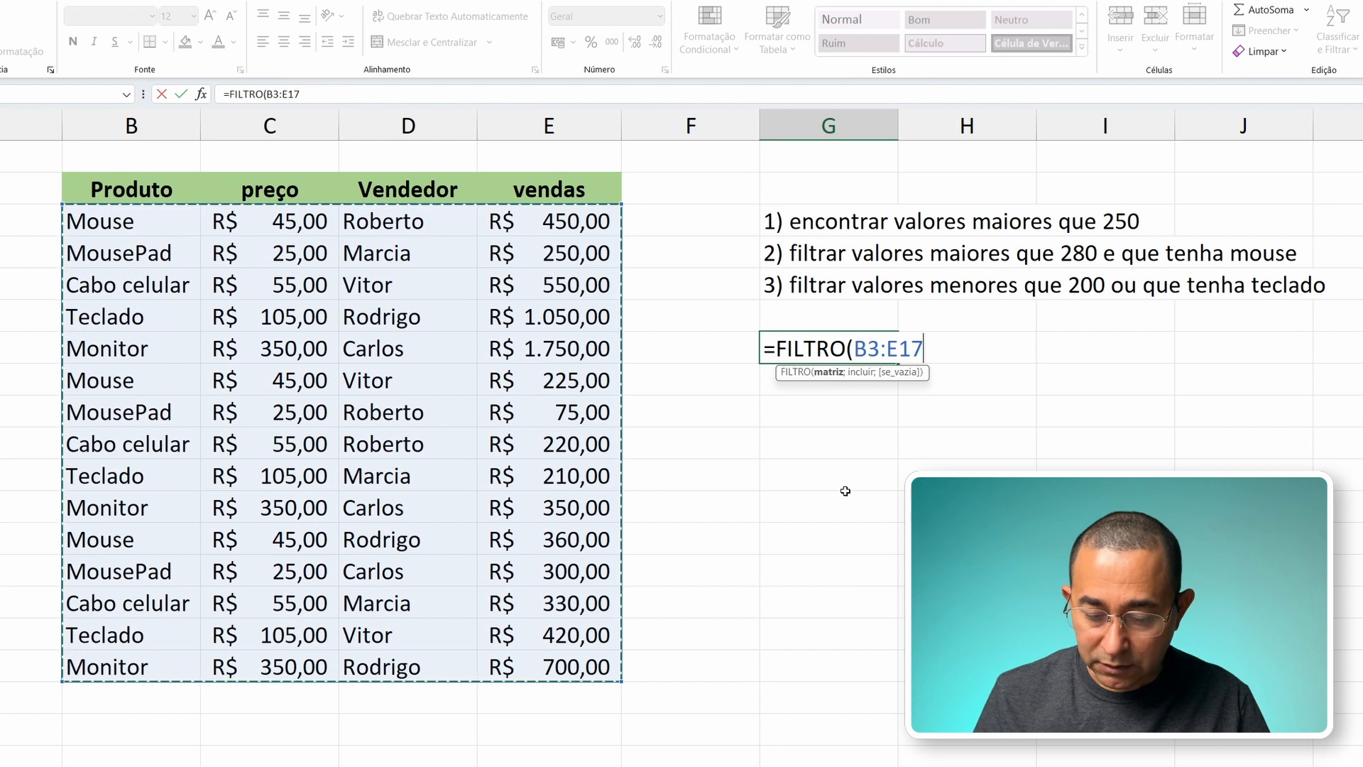
# Step: Add the condition E3:E17>250 to the FILTRO formula in G7 so it keeps only vendas above 250
pyautogui.write(';')
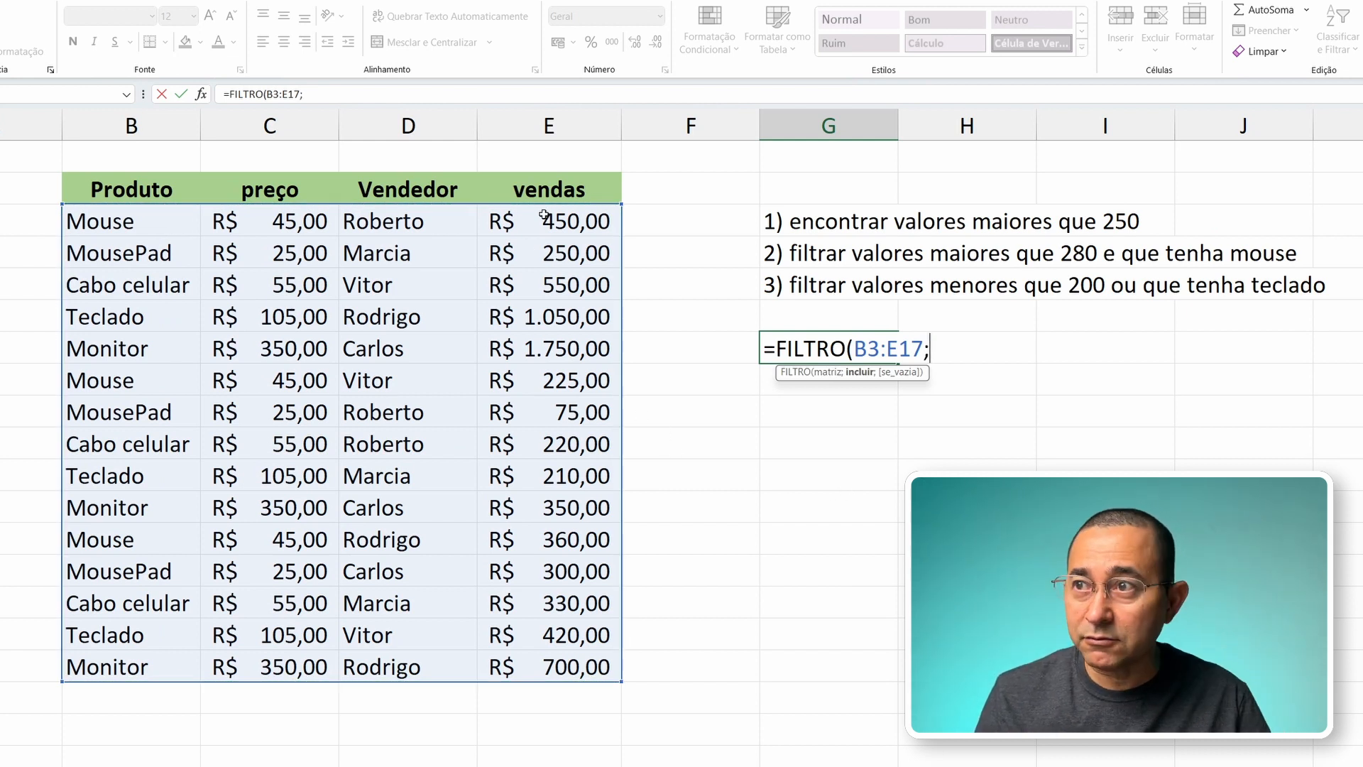
pyautogui.moveTo(545, 214); pyautogui.dragTo(573, 659)
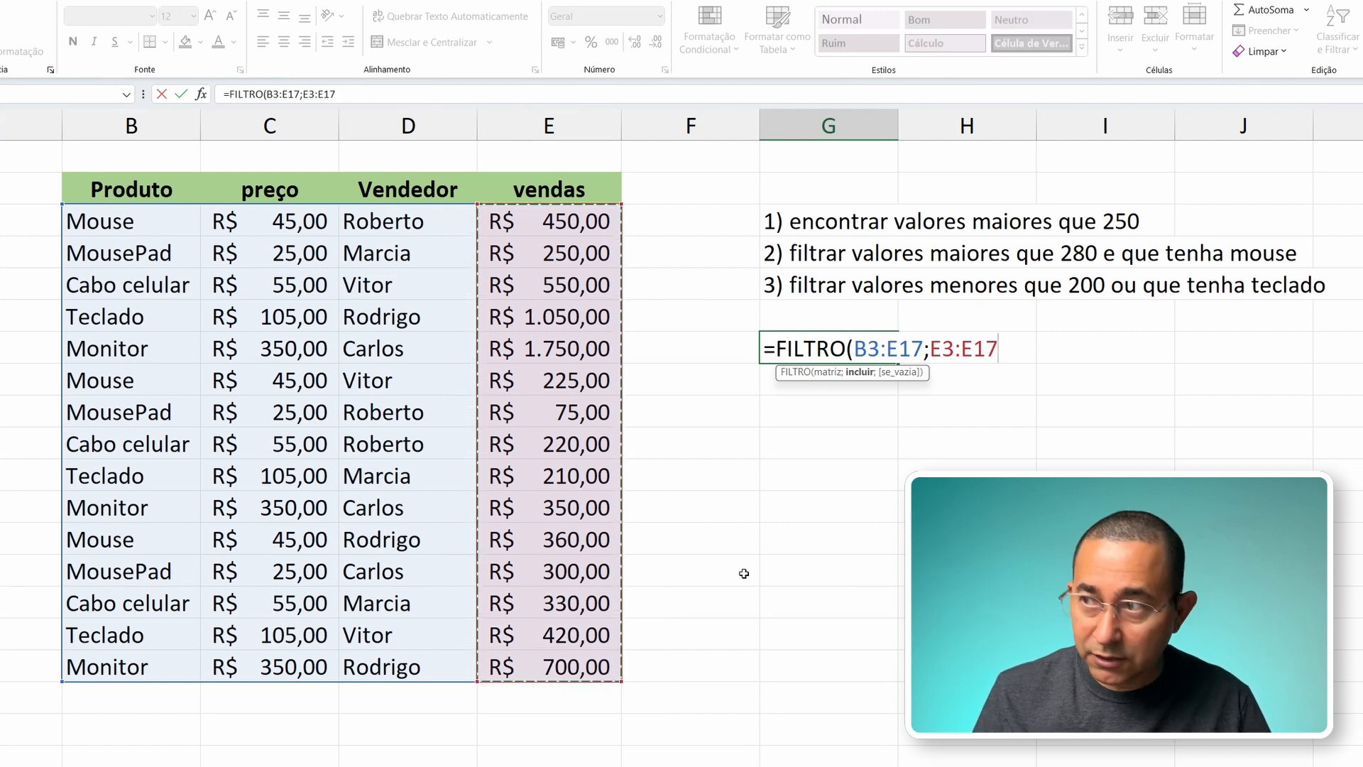
pyautogui.write('>250')
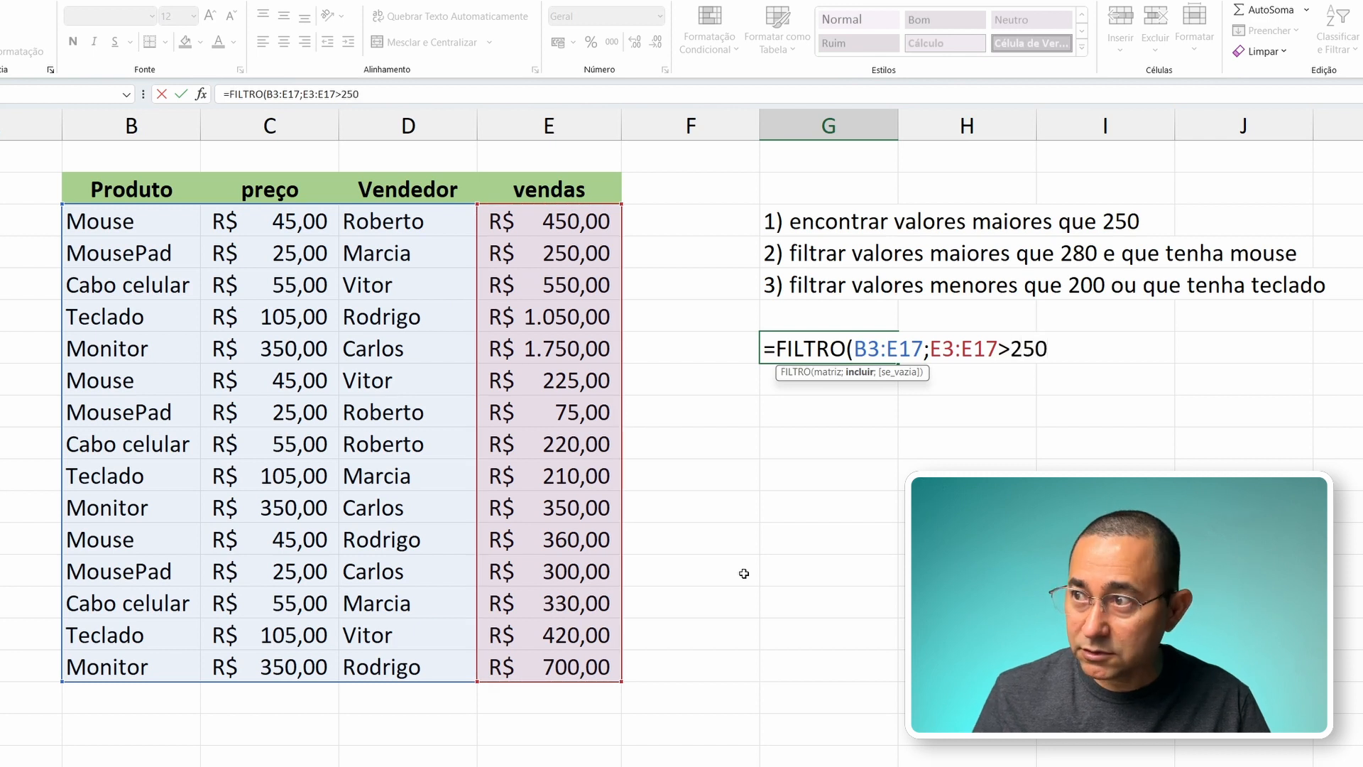
pyautogui.write(';')
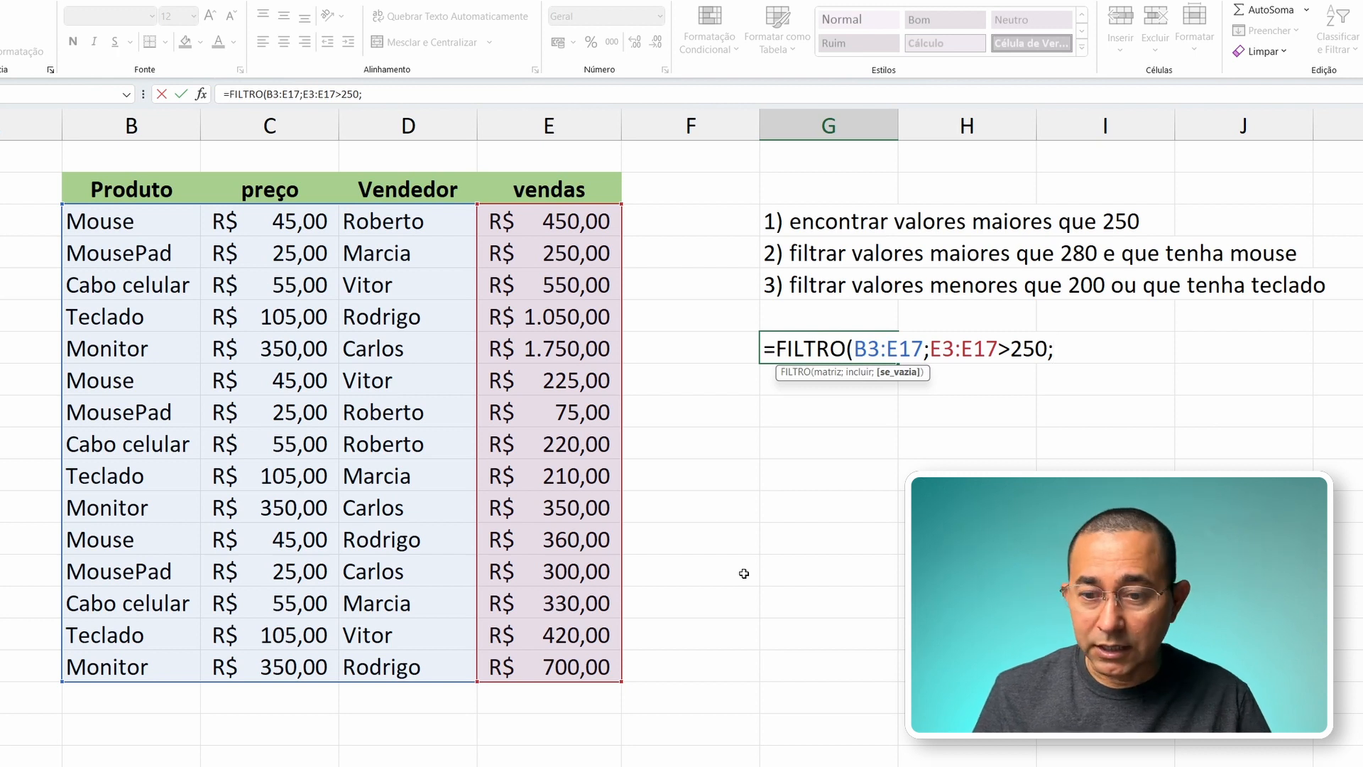
pyautogui.write('"')
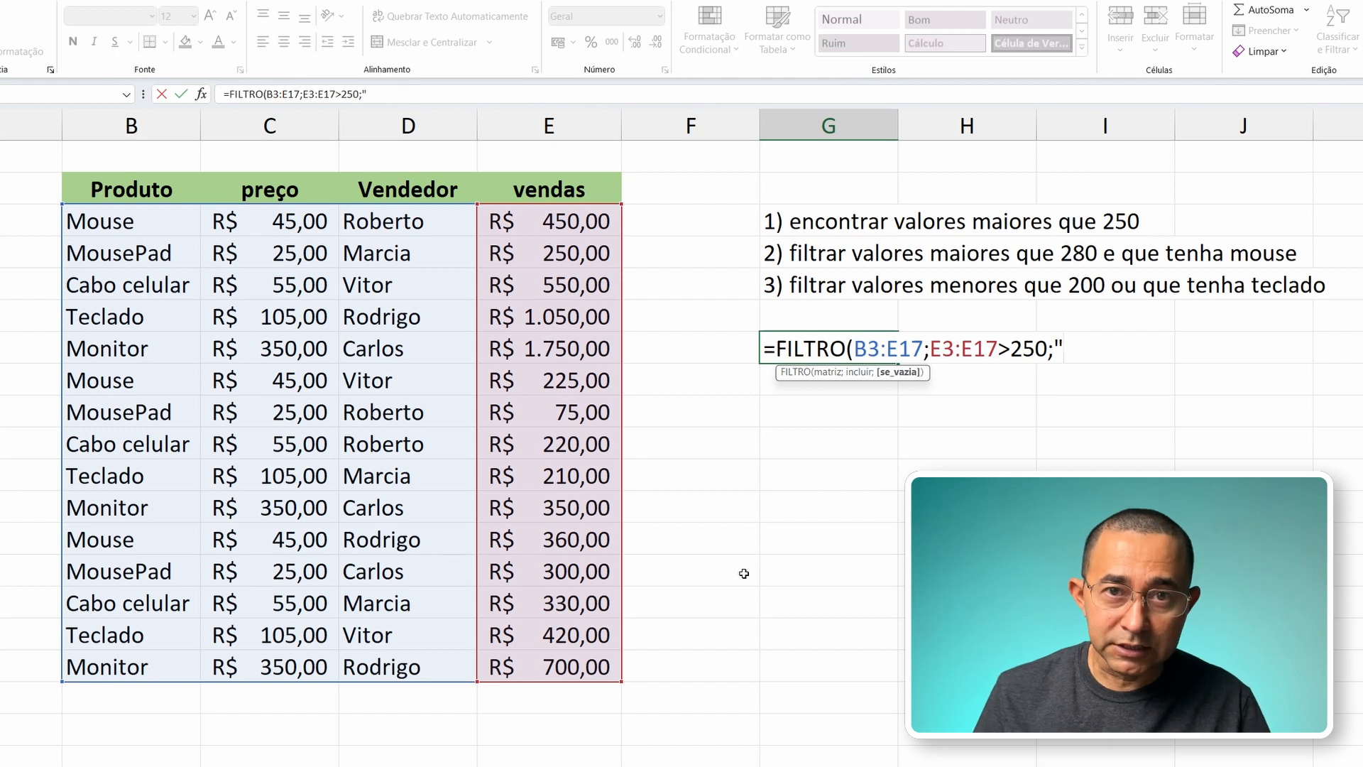
pyautogui.write('não')
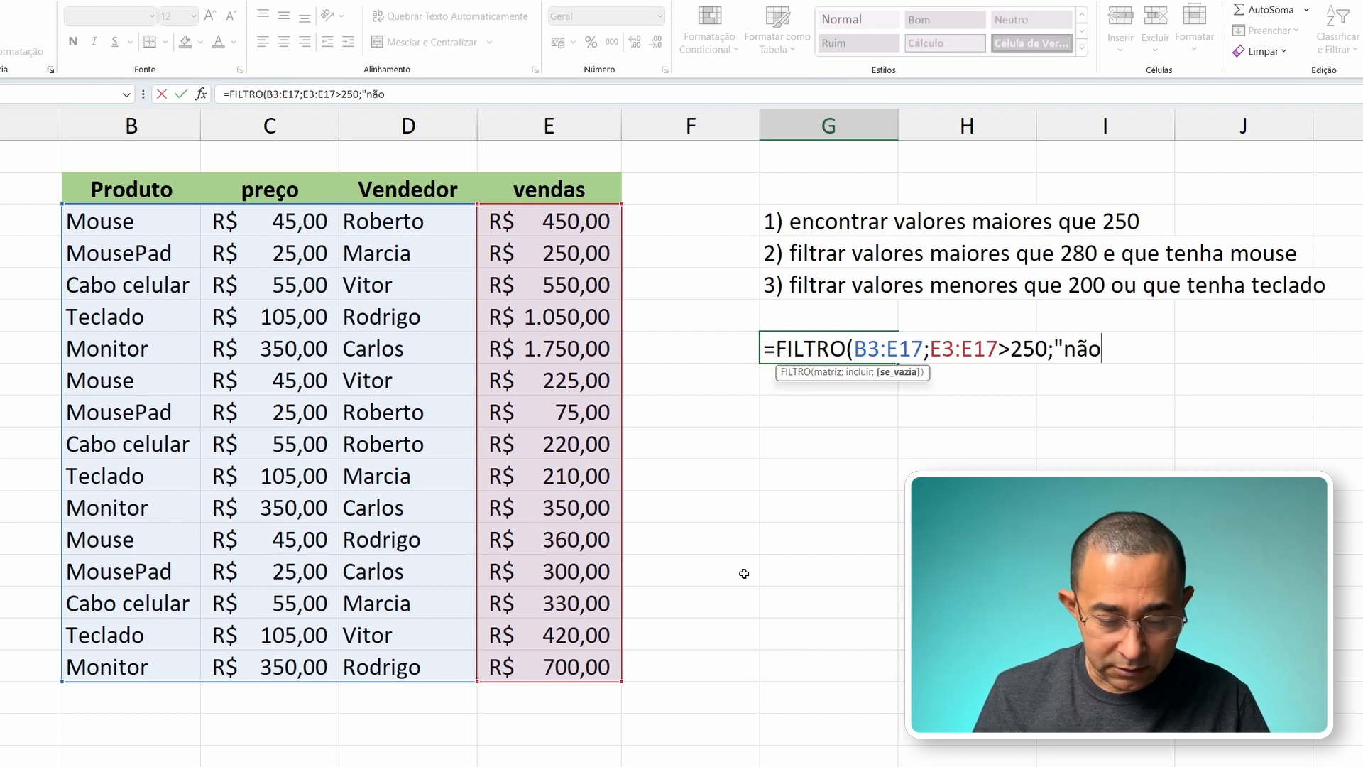
pyautogui.write(' encontrado')
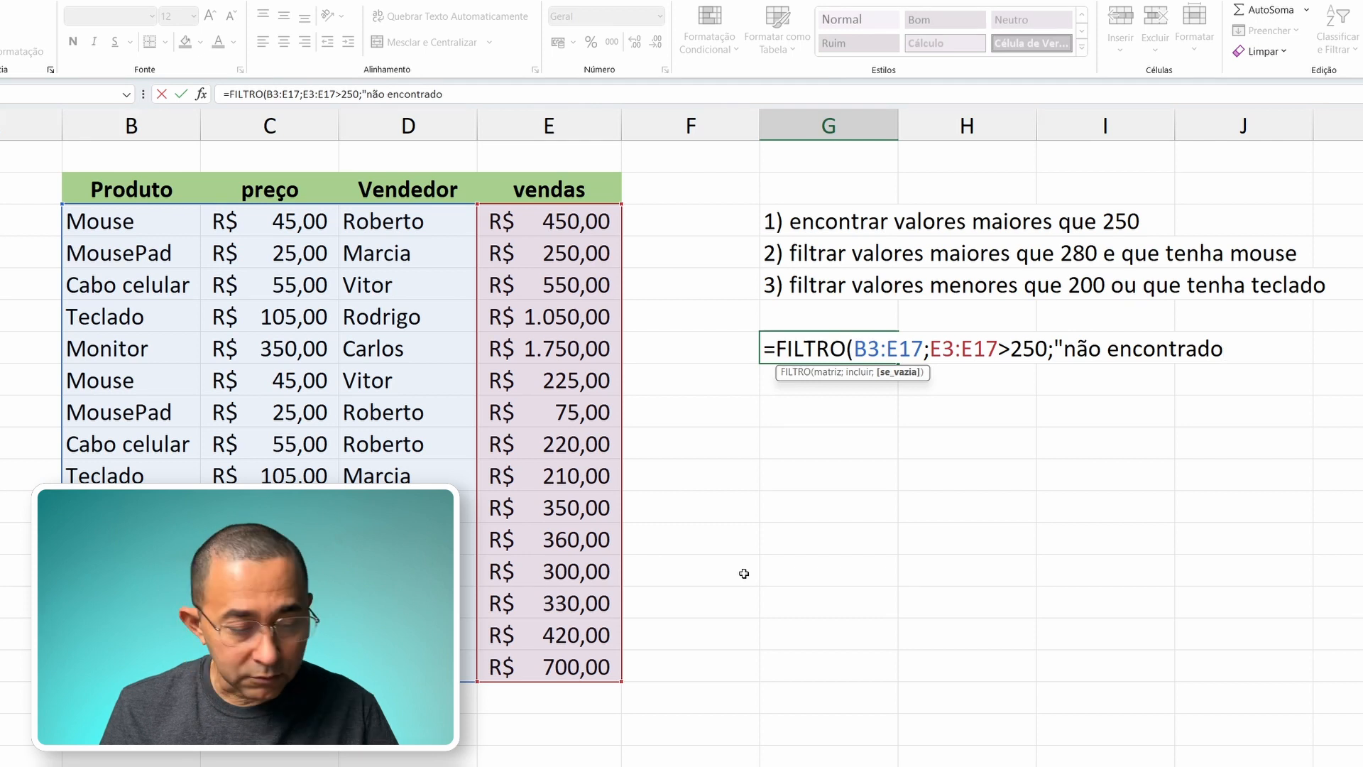
pyautogui.write('")')
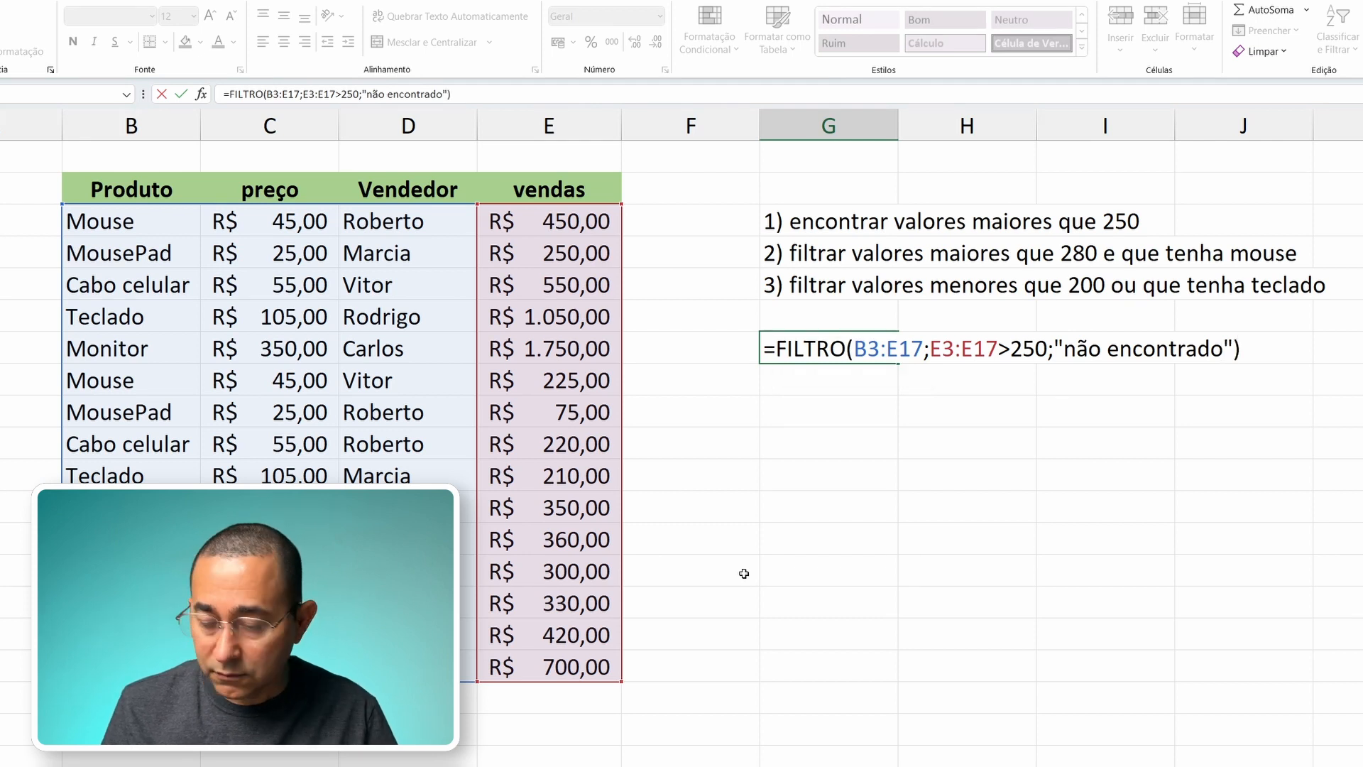
# Step: Complete the FILTRO formula in G7 with "não encontrado" as the value for empty results and commit it
pyautogui.press('Return')
pyautogui.press('Up')
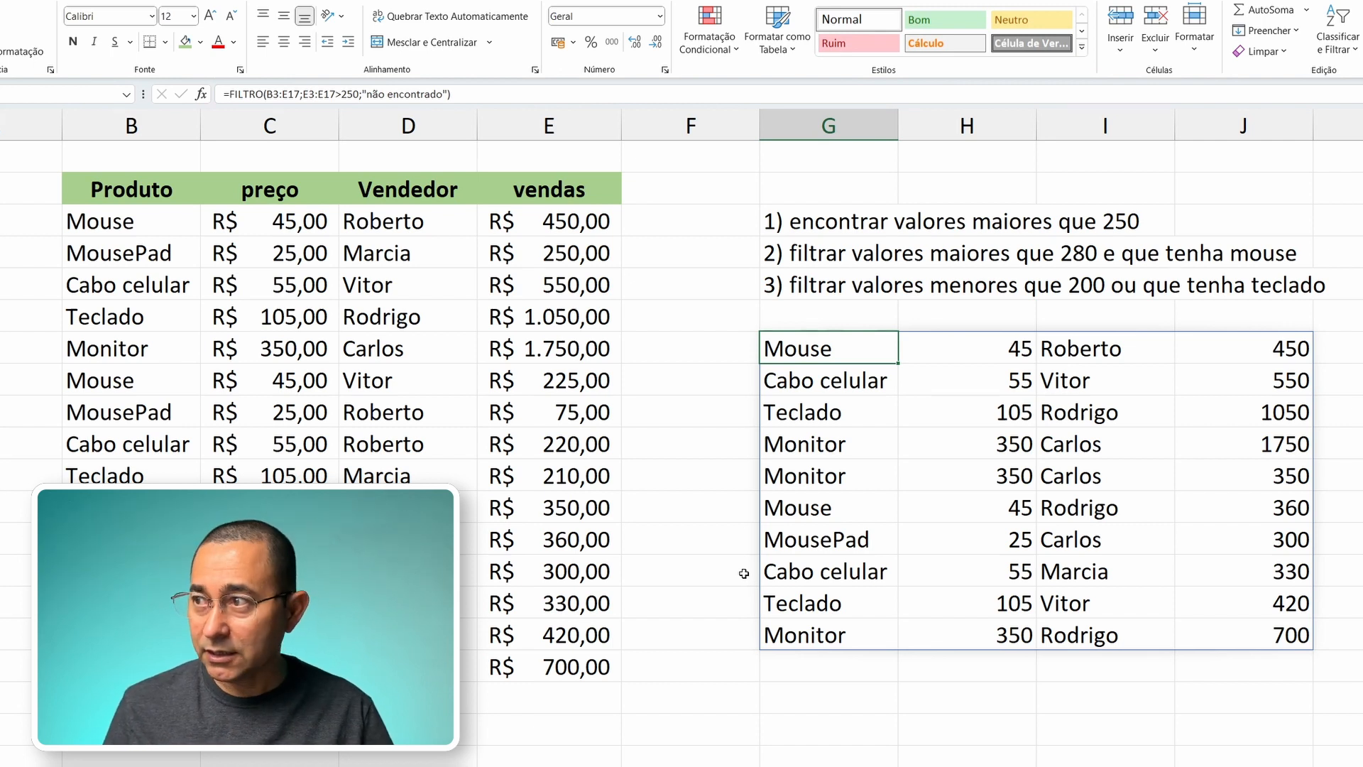
# Step: Check the vendas values of the filtered rows in column J against the greater-than-250 criterion
pyautogui.press('Right')
pyautogui.press('Right')
pyautogui.press('Right')
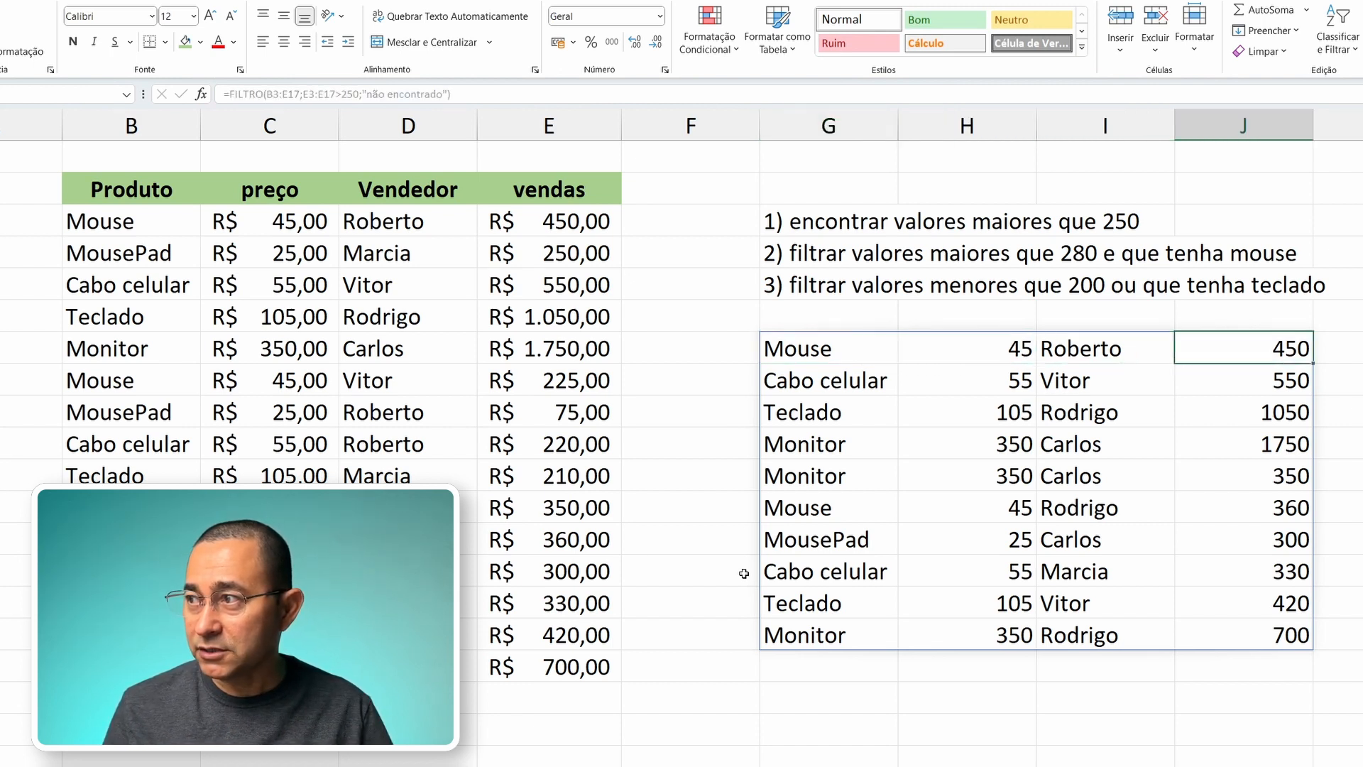
pyautogui.press('Down')
pyautogui.press('Down')
pyautogui.press('Down')
pyautogui.press('Down')
pyautogui.press('Down')
pyautogui.press('Down')
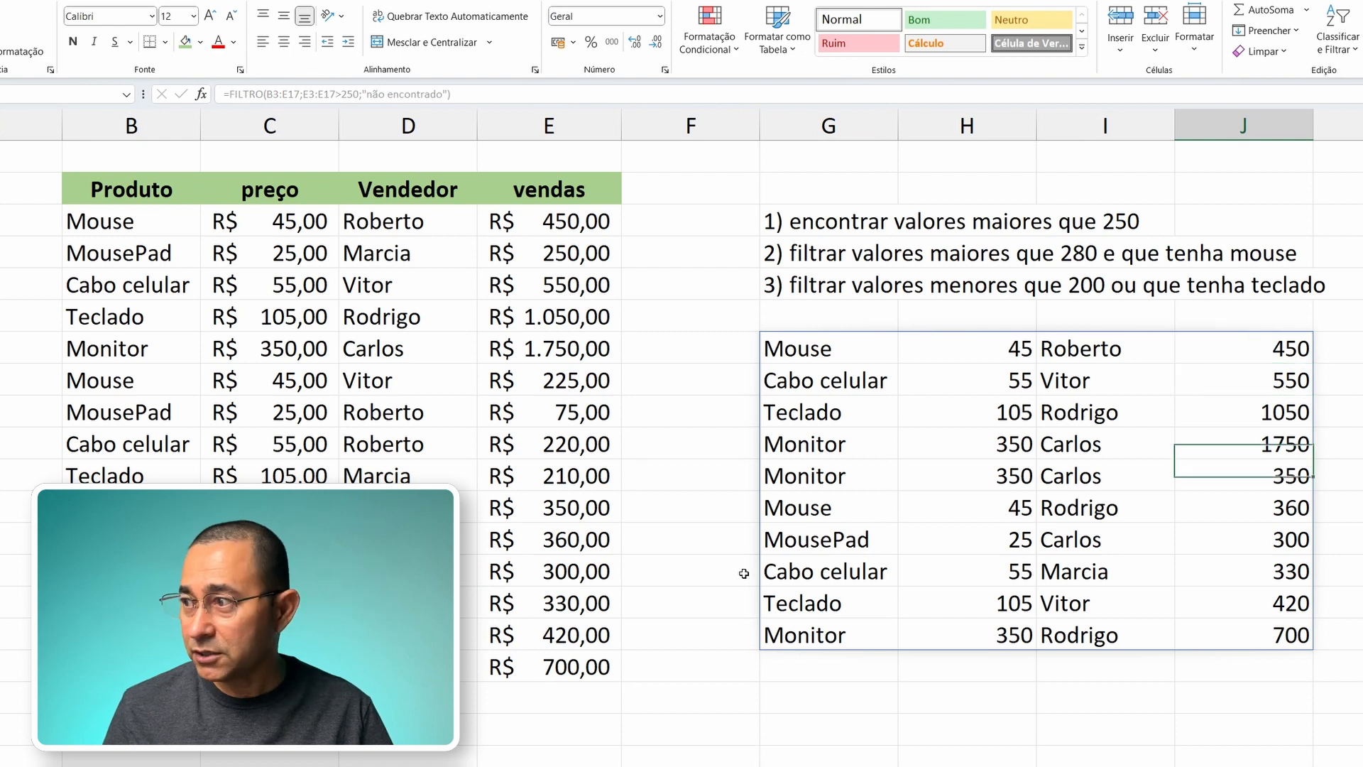
pyautogui.press('Down')
pyautogui.press('Down')
pyautogui.press('Down')
pyautogui.press('Up')
pyautogui.press('Up')
pyautogui.press('Up')
pyautogui.press('Up')
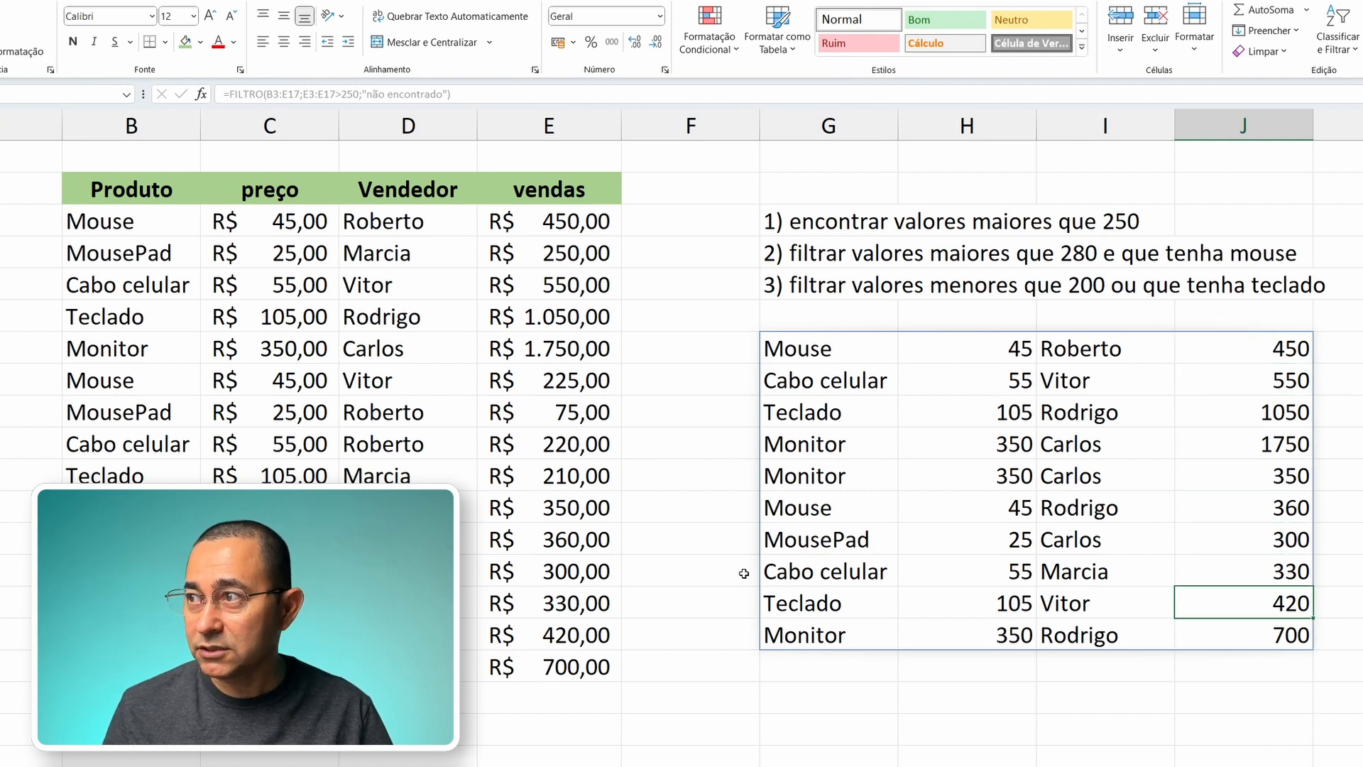
pyautogui.press('Up')
pyautogui.press('Up')
pyautogui.press('Up')
pyautogui.press('Up')
pyautogui.press('Up')
pyautogui.press('Left')
pyautogui.press('Left')
pyautogui.press('Left')
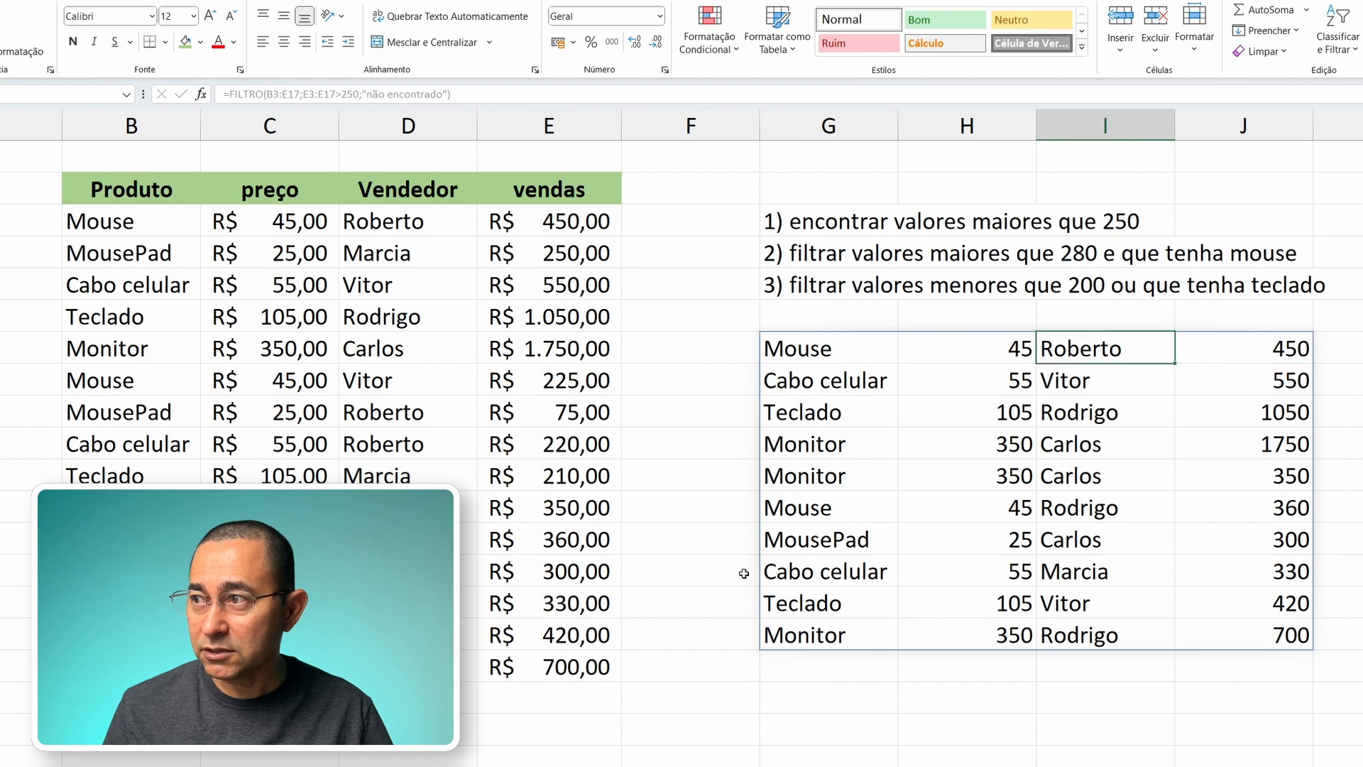
pyautogui.press('Right')
pyautogui.press('Right')
pyautogui.press('Right')
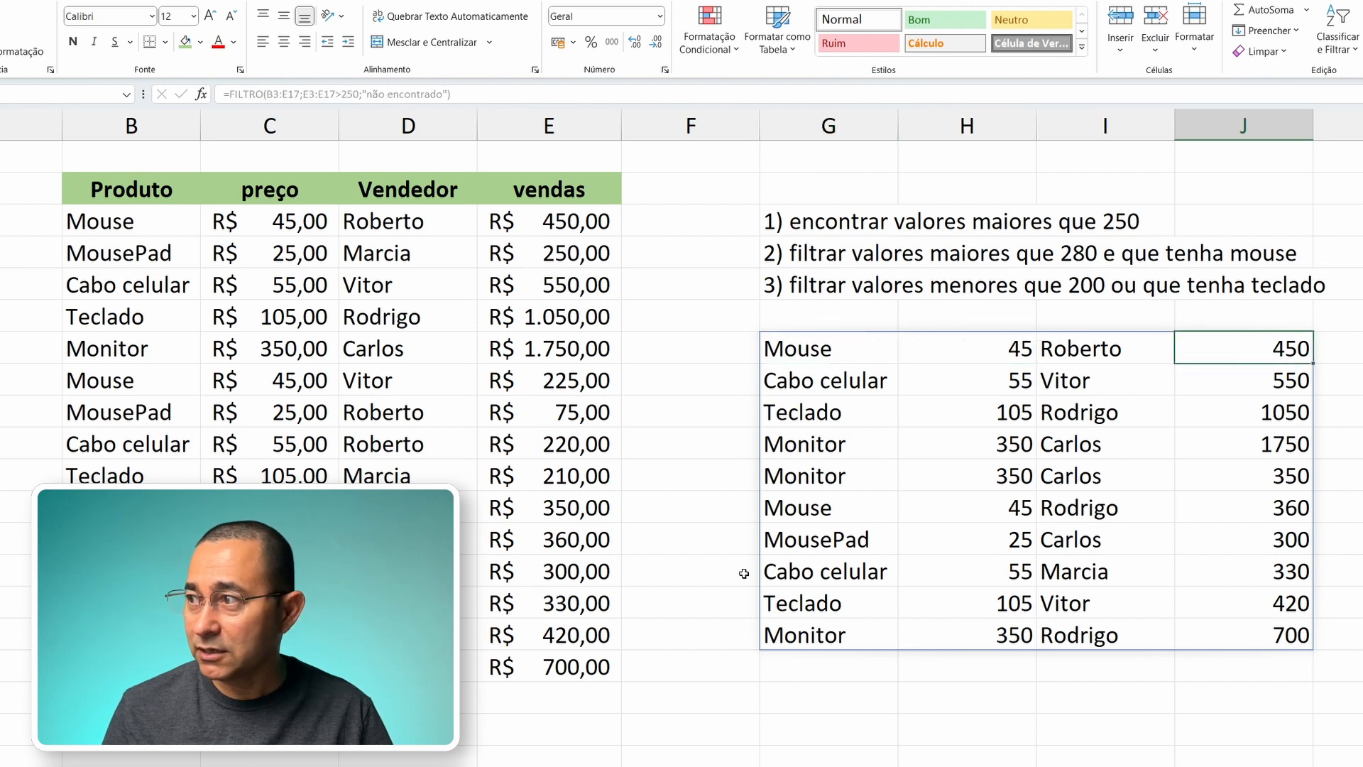
pyautogui.press('Down')
pyautogui.press('Down')
pyautogui.press('Down')
pyautogui.press('Down')
pyautogui.press('Down')
pyautogui.press('Down')
pyautogui.press('Down')
pyautogui.press('Down')
pyautogui.press('Down')
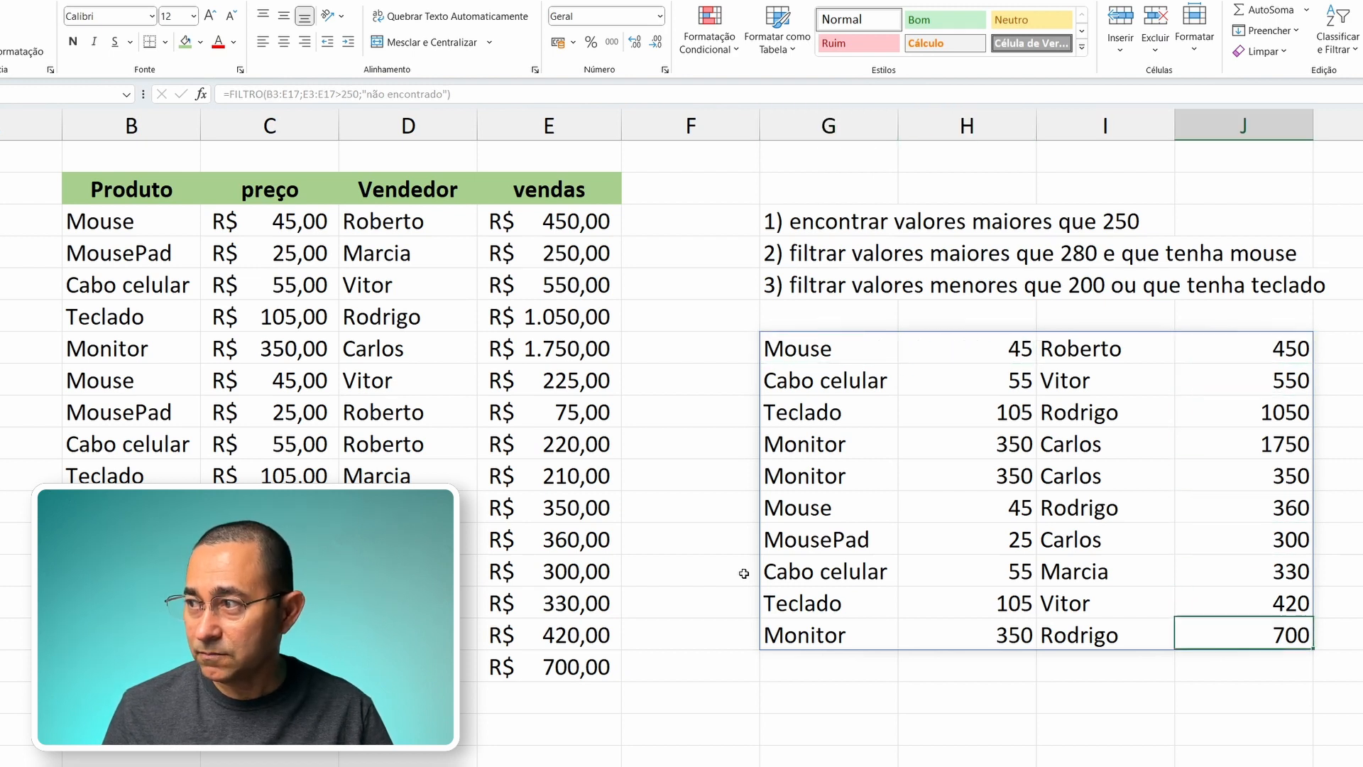
pyautogui.press('Up')
pyautogui.press('Up')
pyautogui.press('Up')
pyautogui.press('Up')
pyautogui.press('Up')
pyautogui.press('Up')
pyautogui.press('Up')
pyautogui.press('Up')
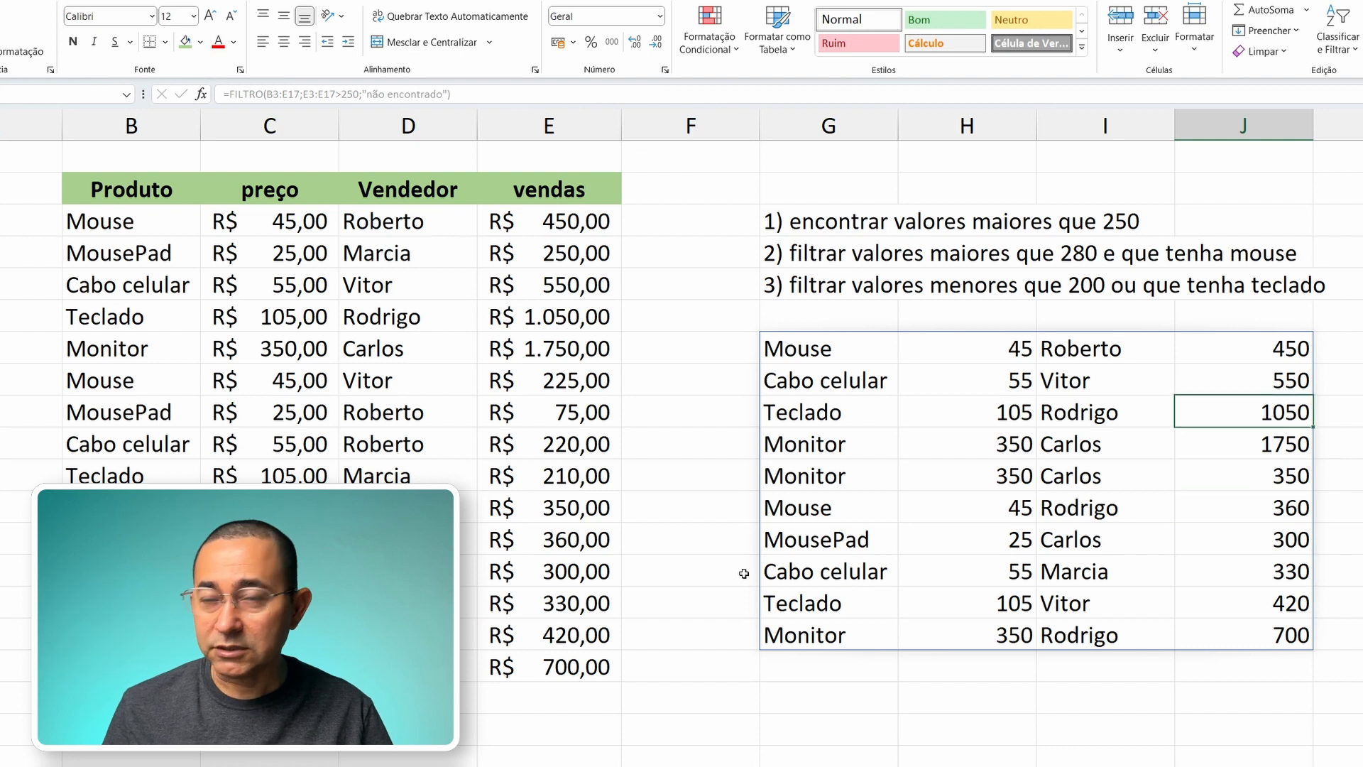
pyautogui.press('Up')
pyautogui.press('Left')
pyautogui.press('Left')
pyautogui.press('Left')
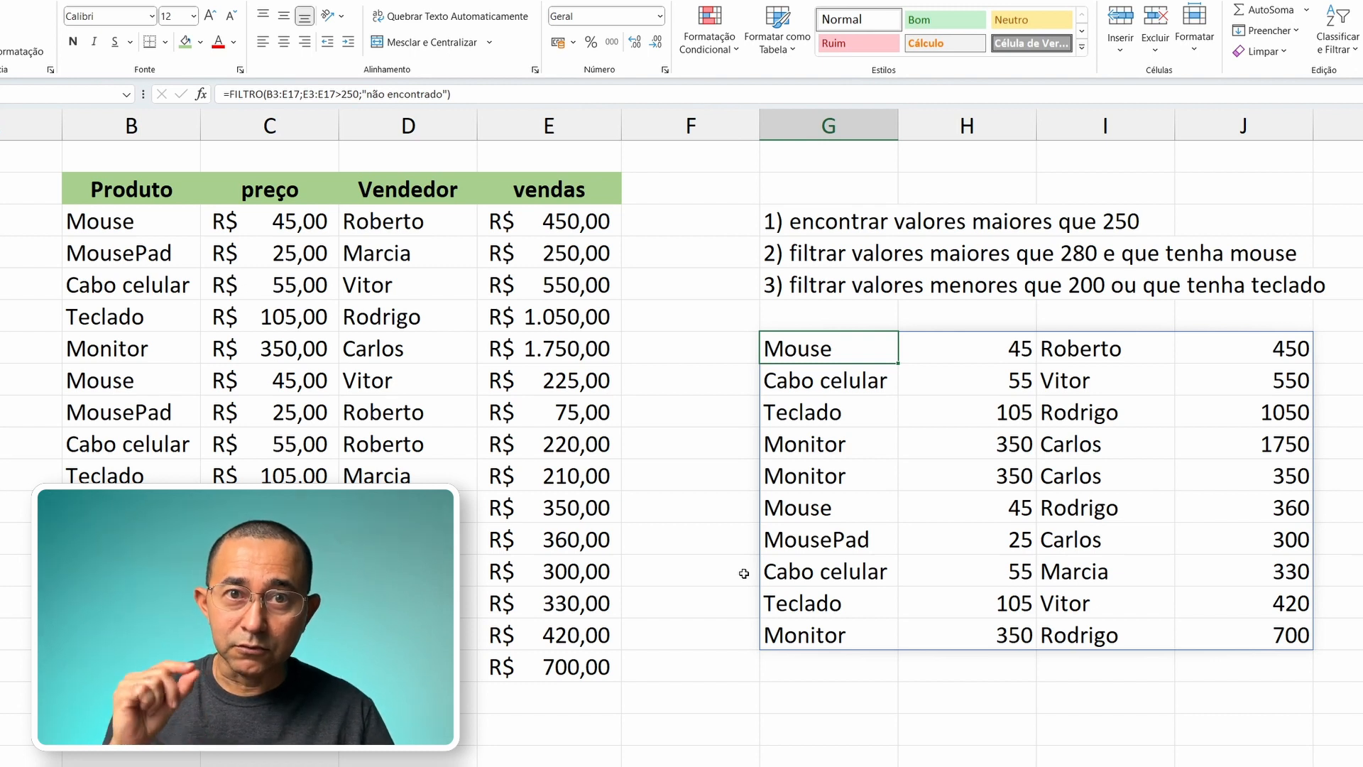
# Step: Clear G7 and start a new FILTRO formula over B3:E17 with the condition E3:E17>280
pyautogui.press('Delete')
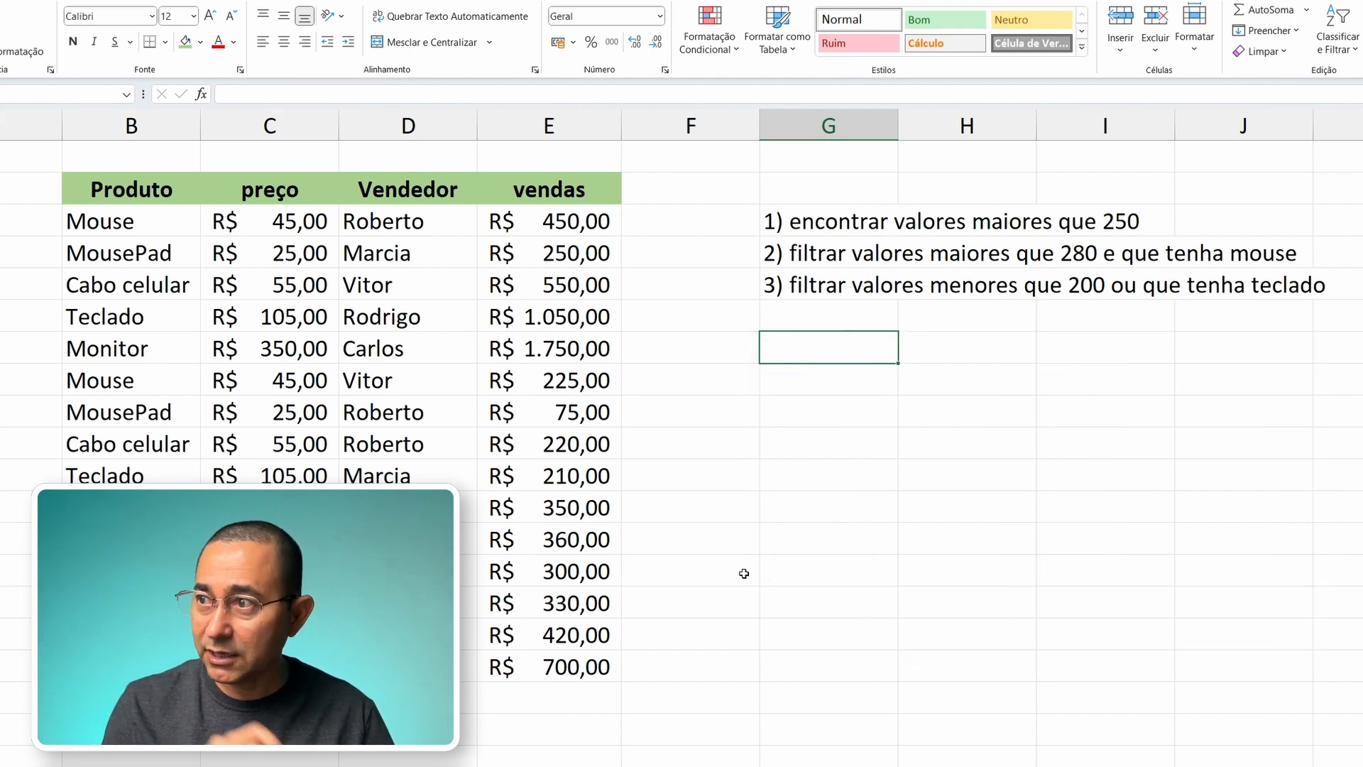
pyautogui.write('=filt')
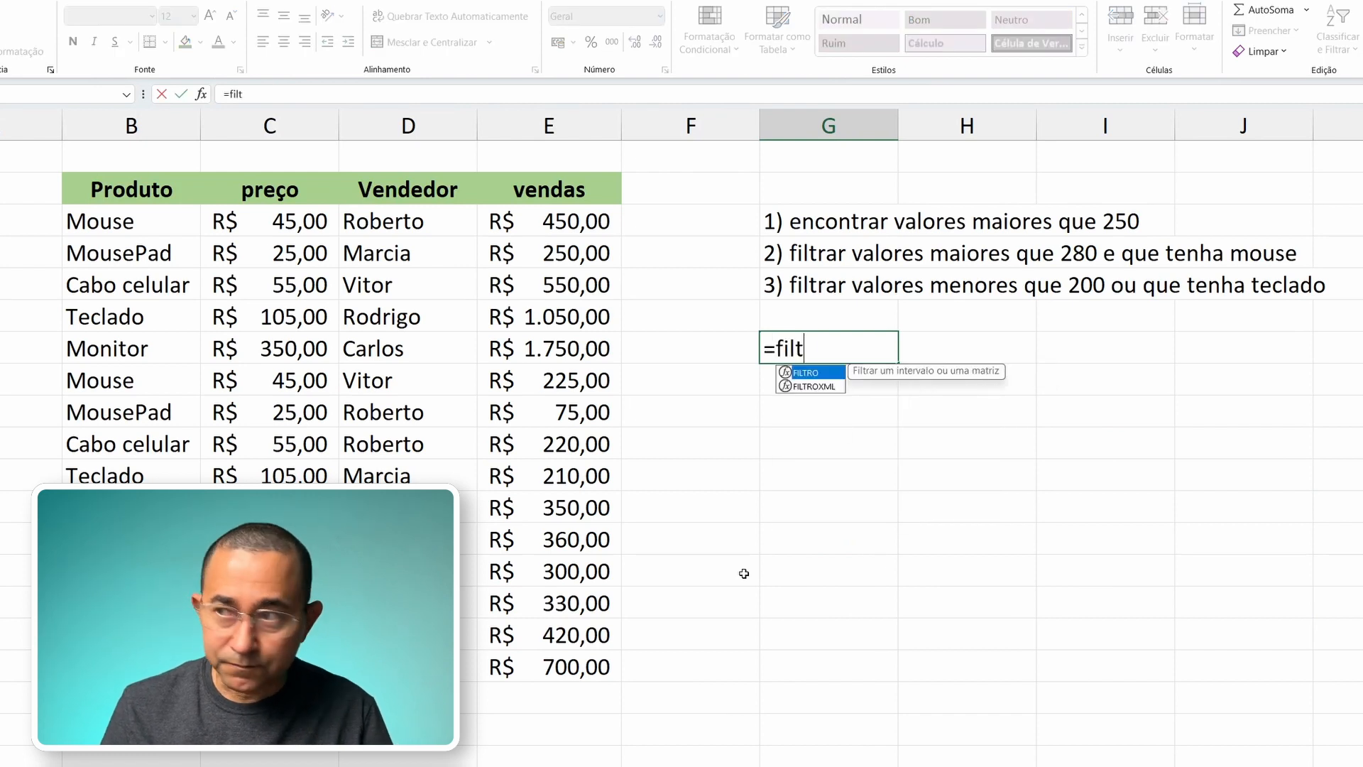
pyautogui.press('Tab')
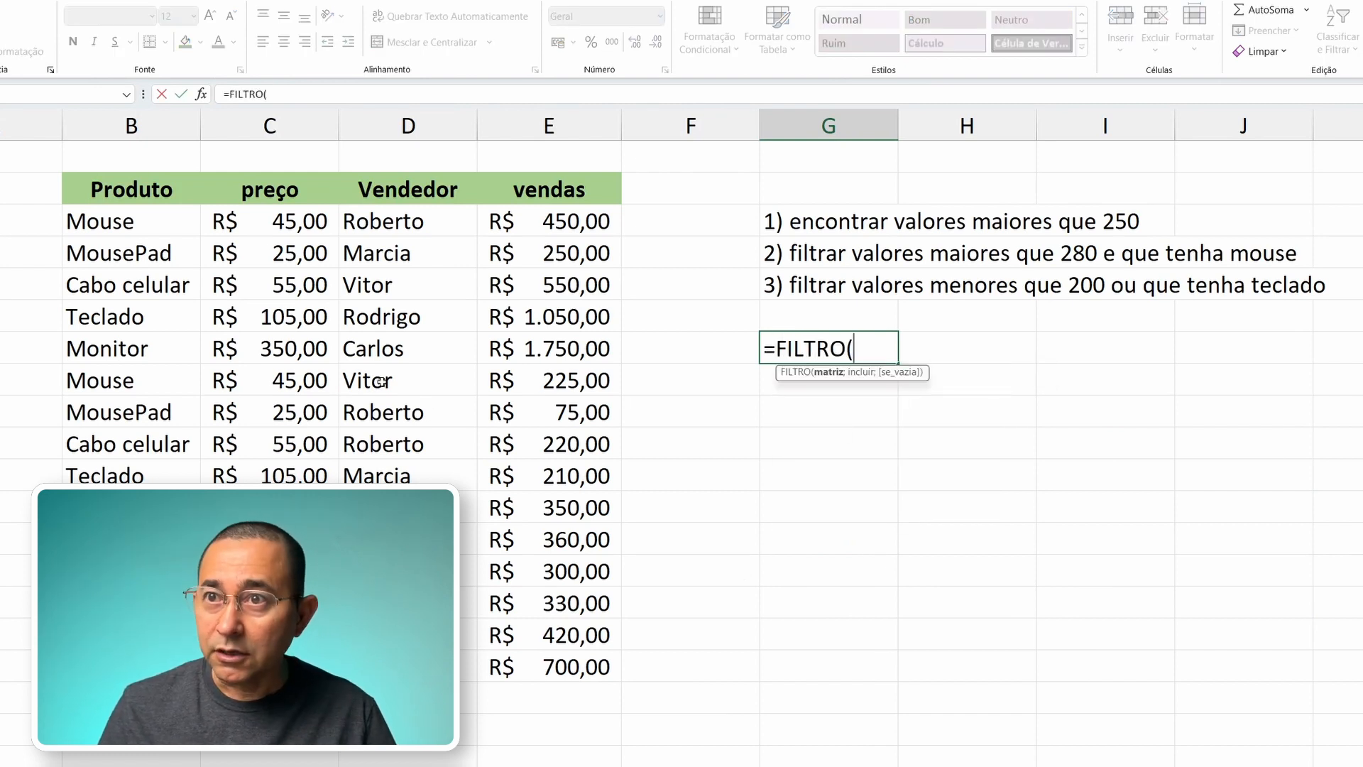
pyautogui.moveTo(121, 226); pyautogui.dragTo(536, 658)
pyautogui.write(';')
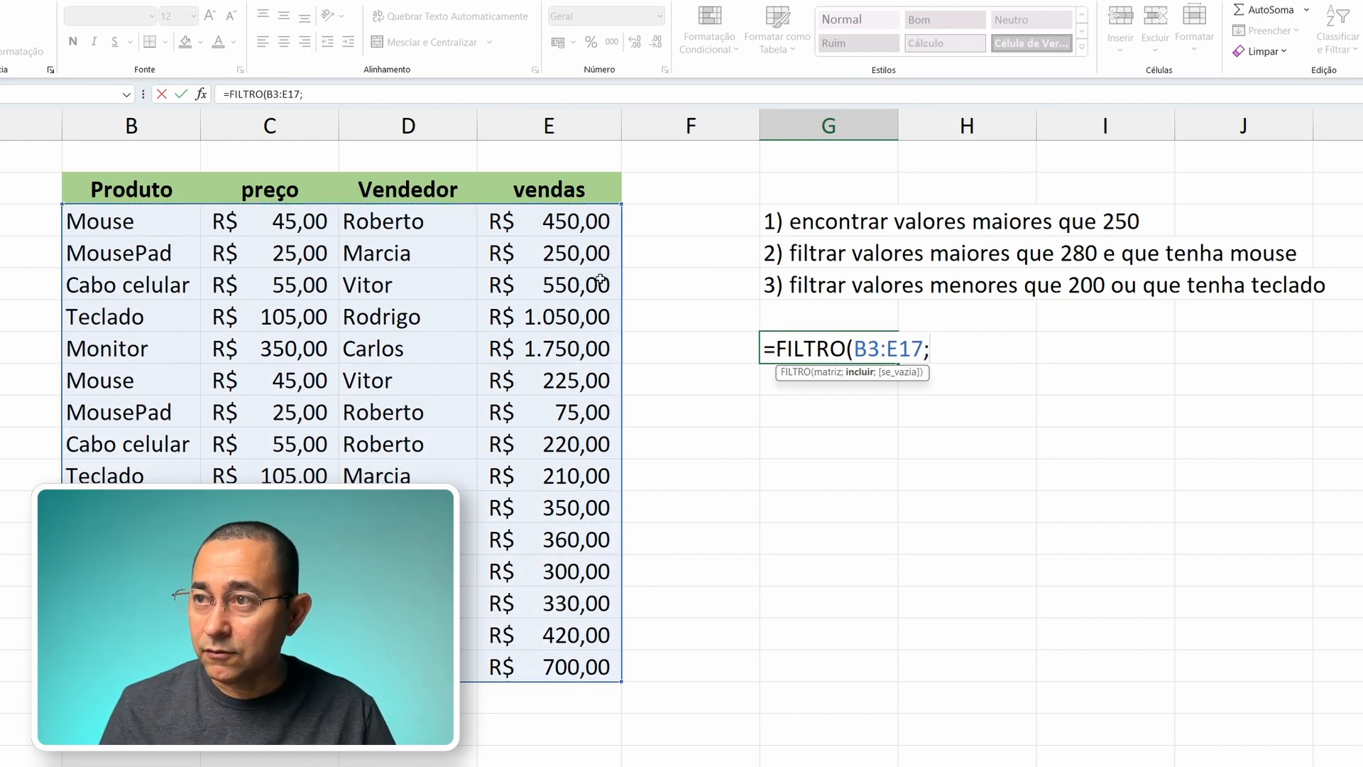
pyautogui.moveTo(568, 217); pyautogui.dragTo(557, 664)
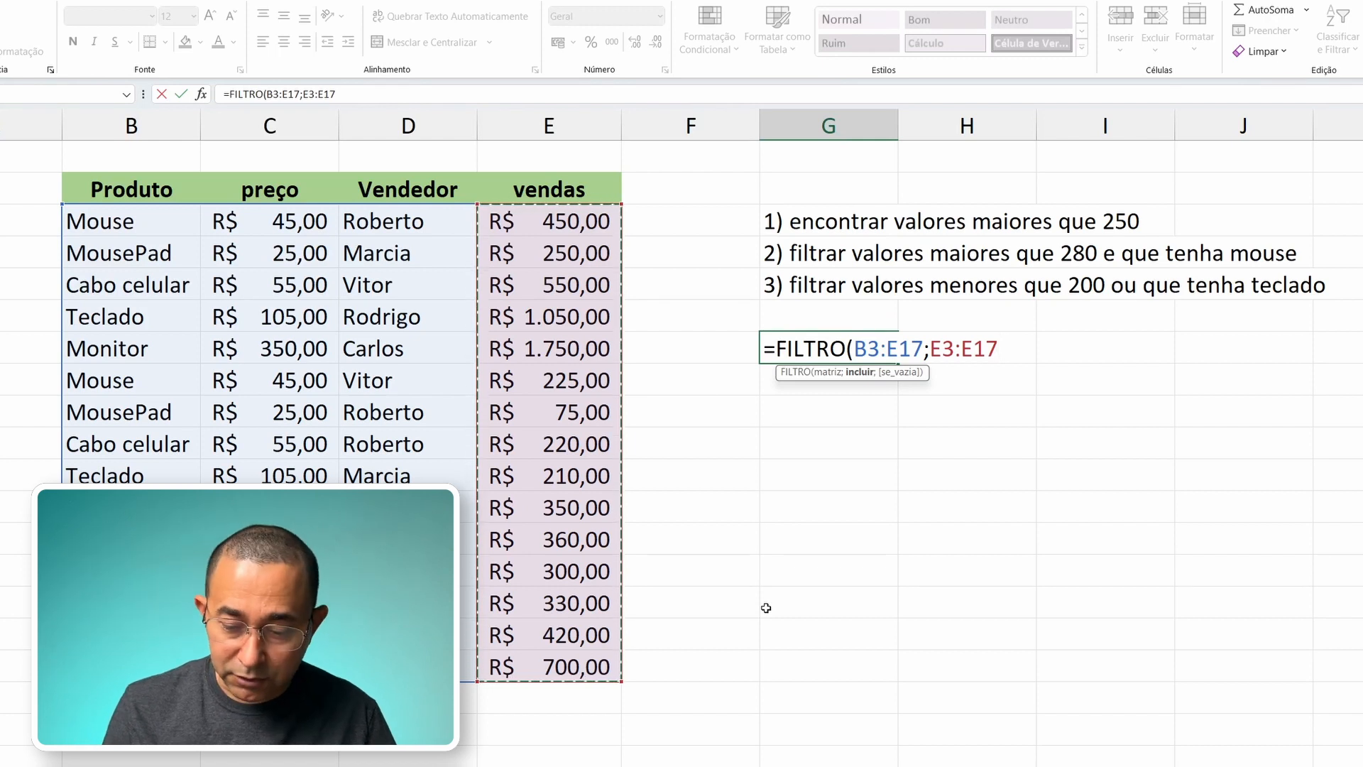
pyautogui.write('>280')
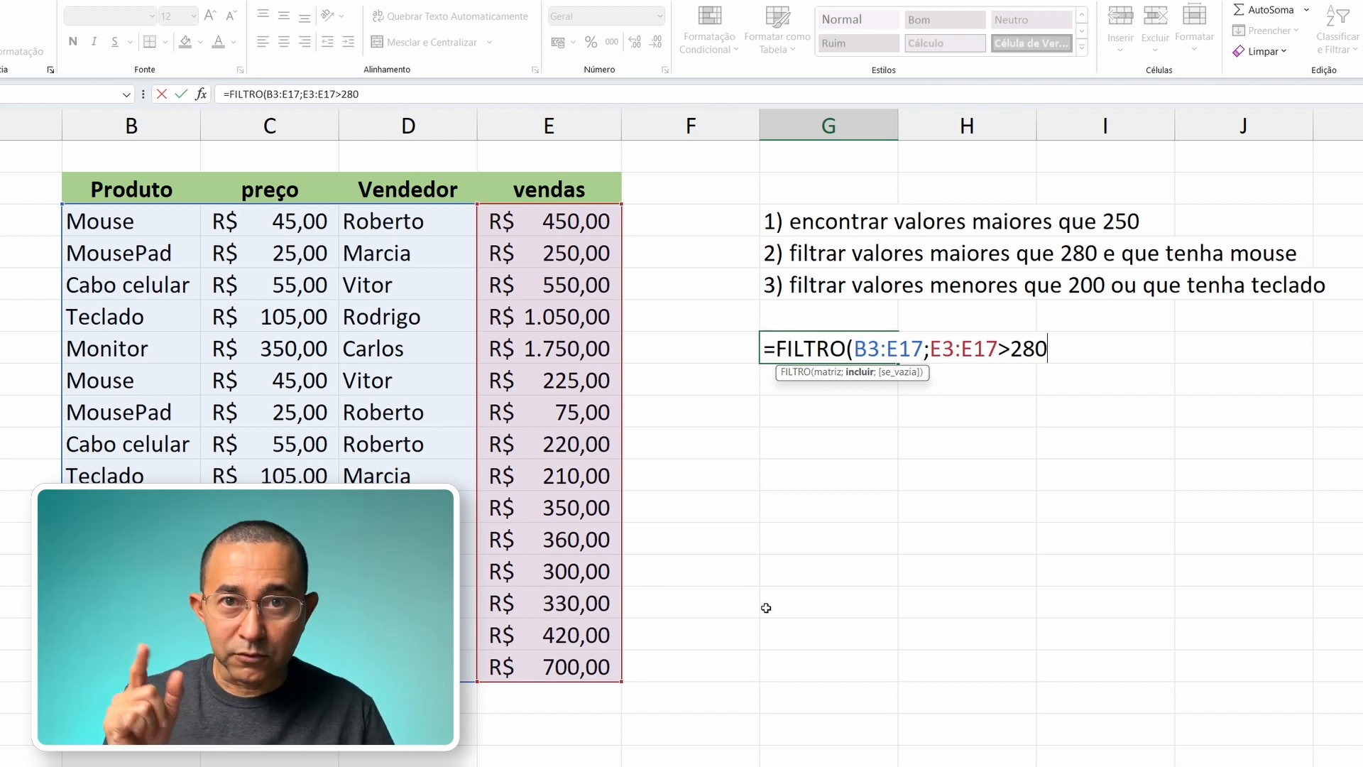
pyautogui.write('*')
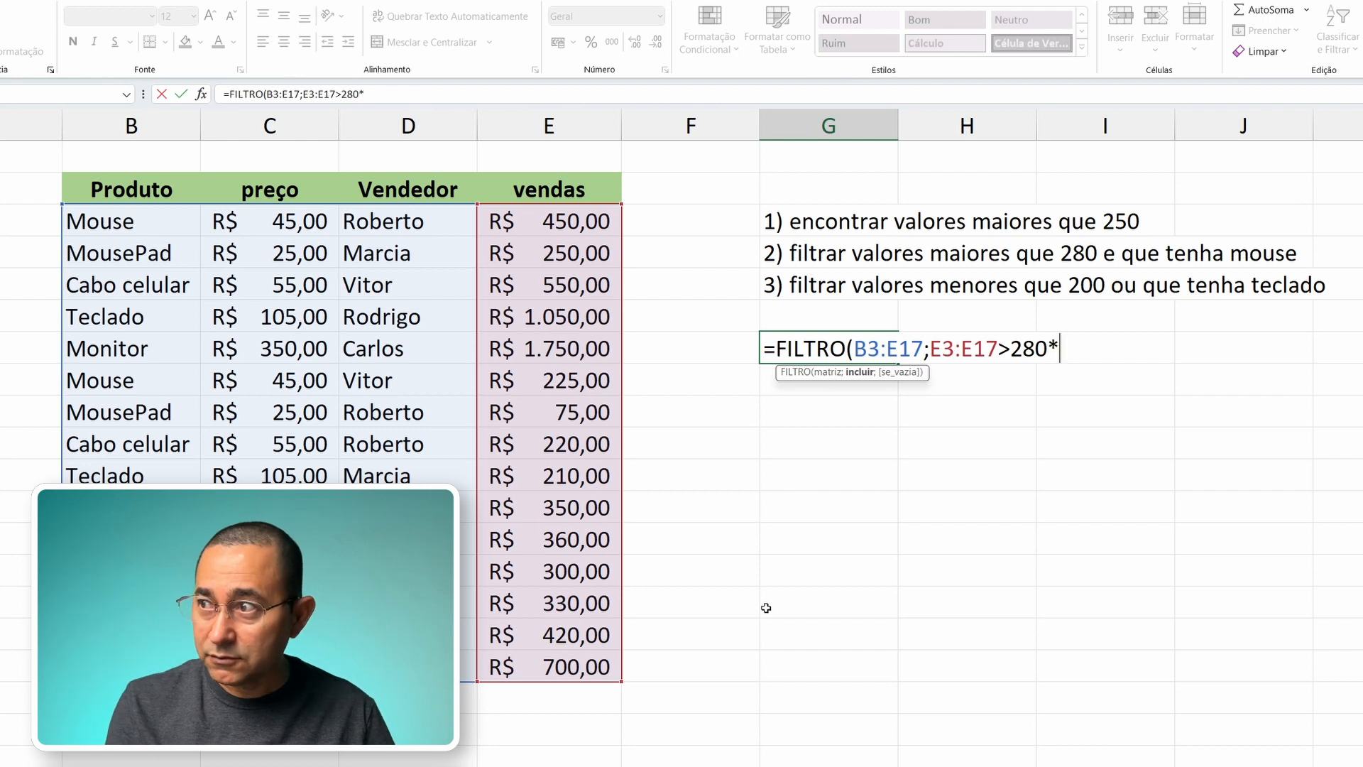
pyautogui.press('Left')
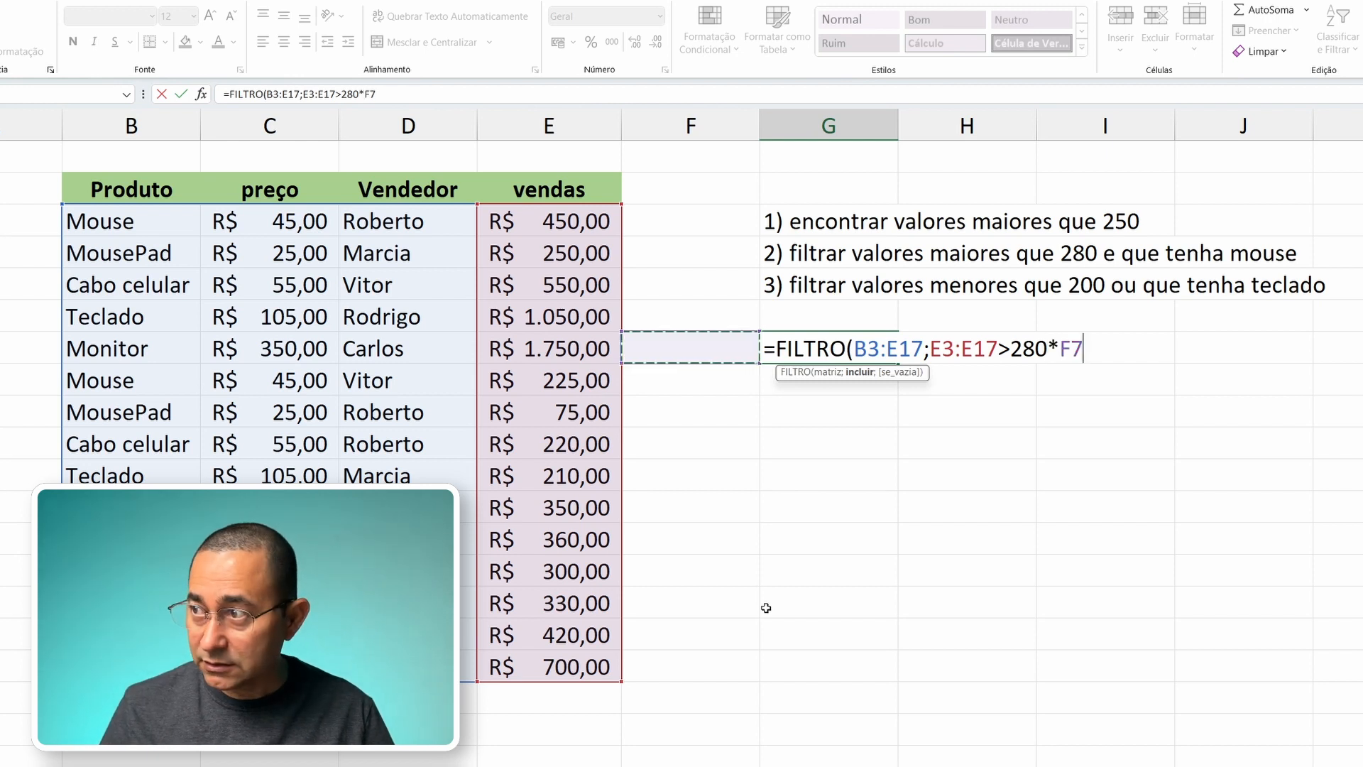
pyautogui.press('BackSpace')
pyautogui.press('BackSpace')
pyautogui.press('BackSpace')
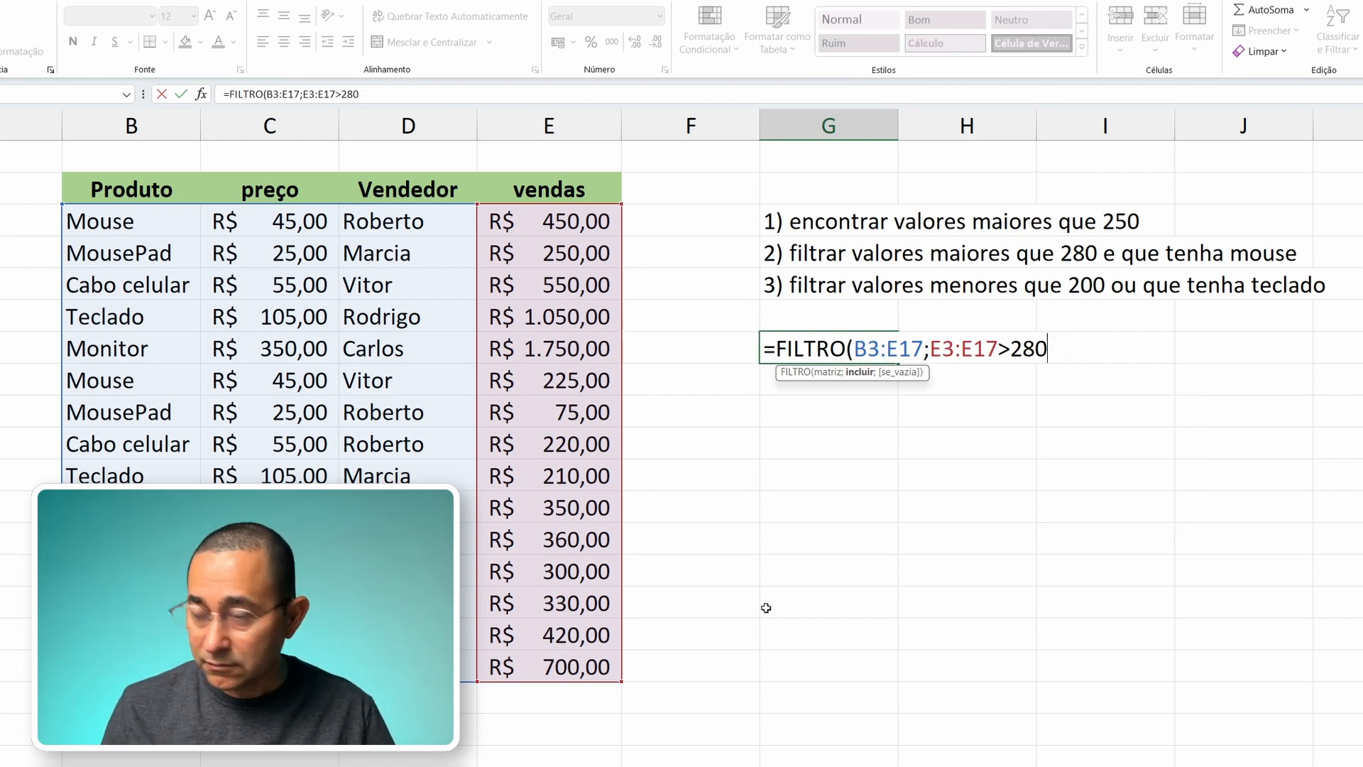
# Step: Enclose the condition E3:E17>280 of the FILTRO formula in parentheses
pyautogui.write(')')
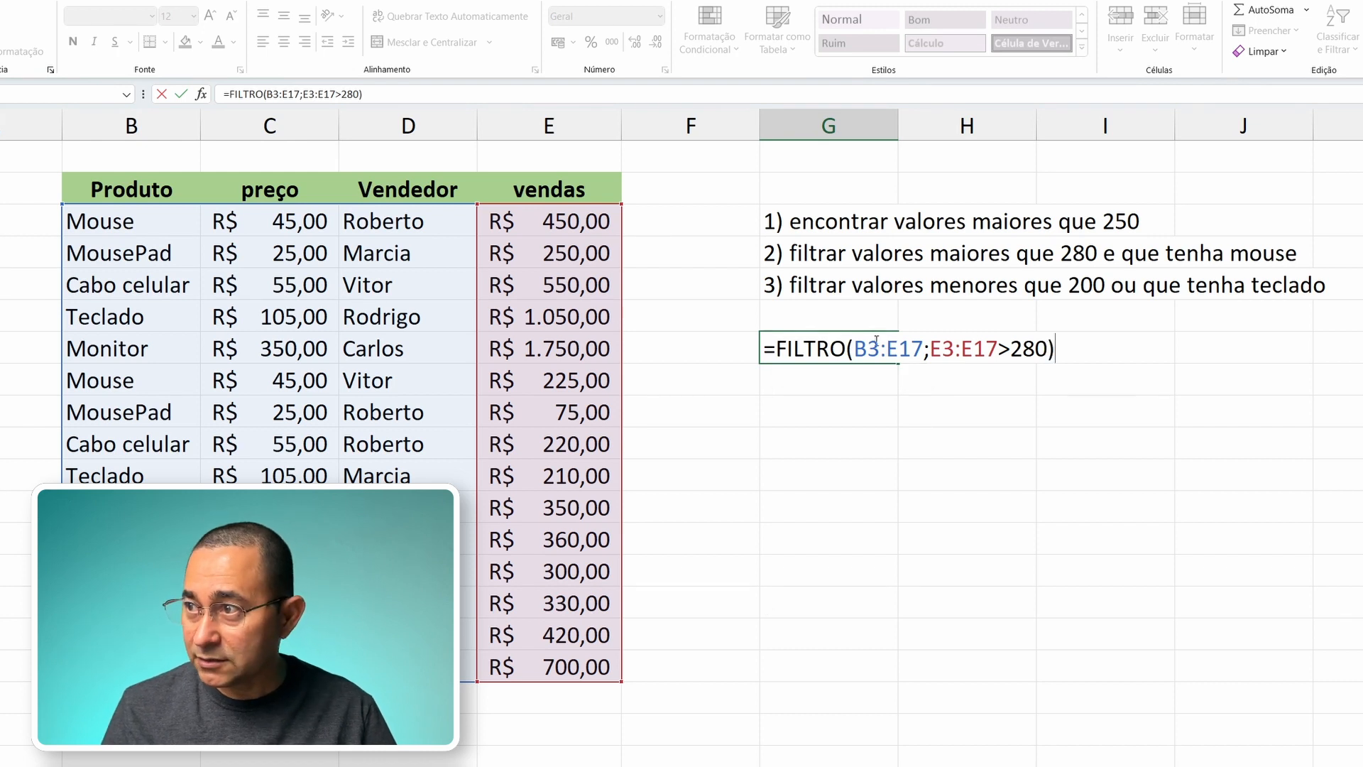
pyautogui.click(936, 348)
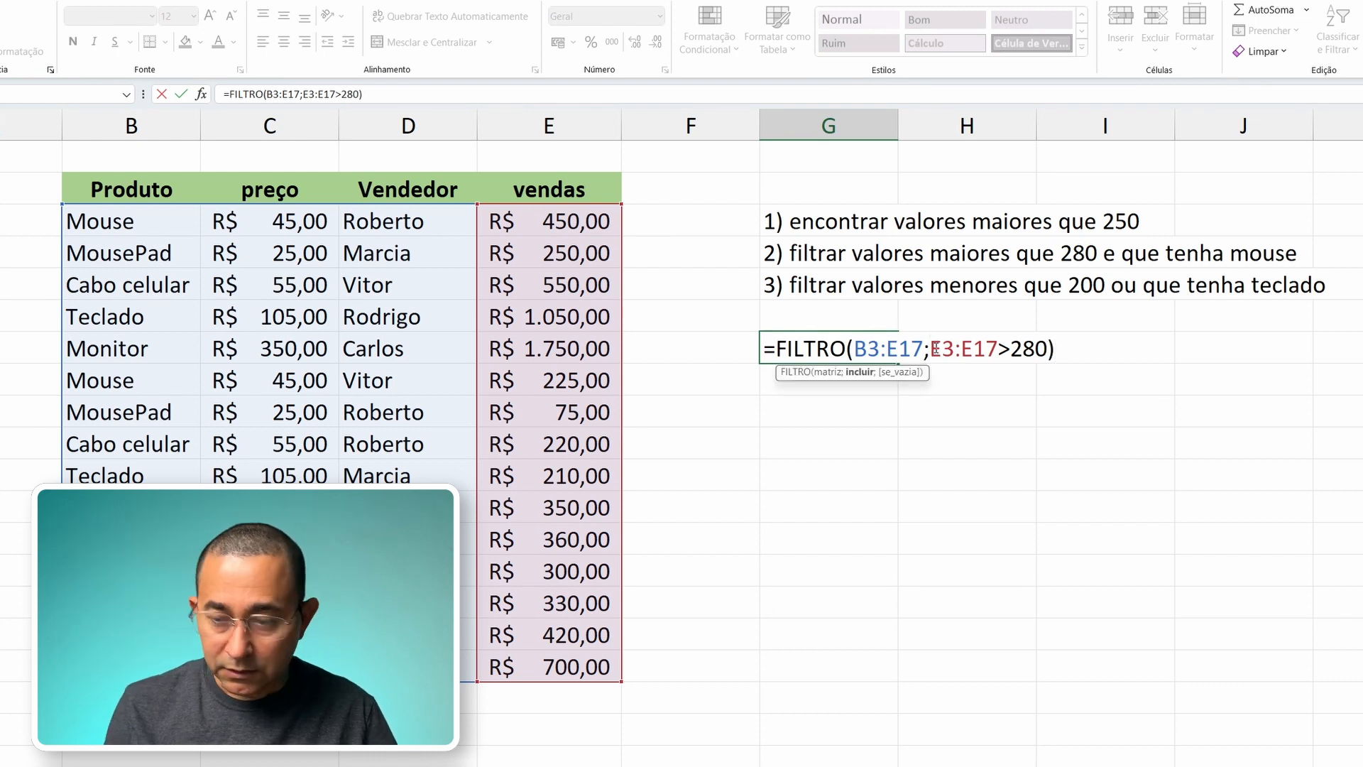
pyautogui.write('(')
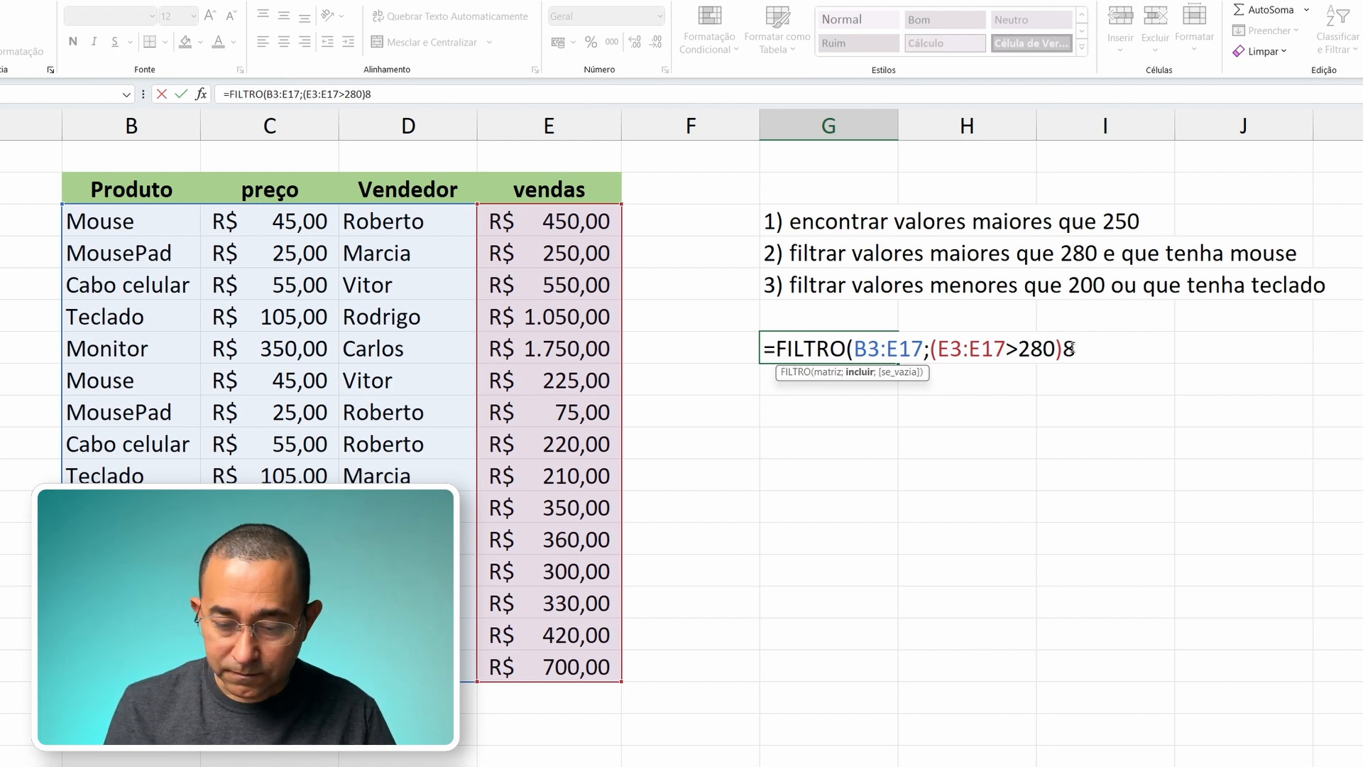
pyautogui.write('*(')
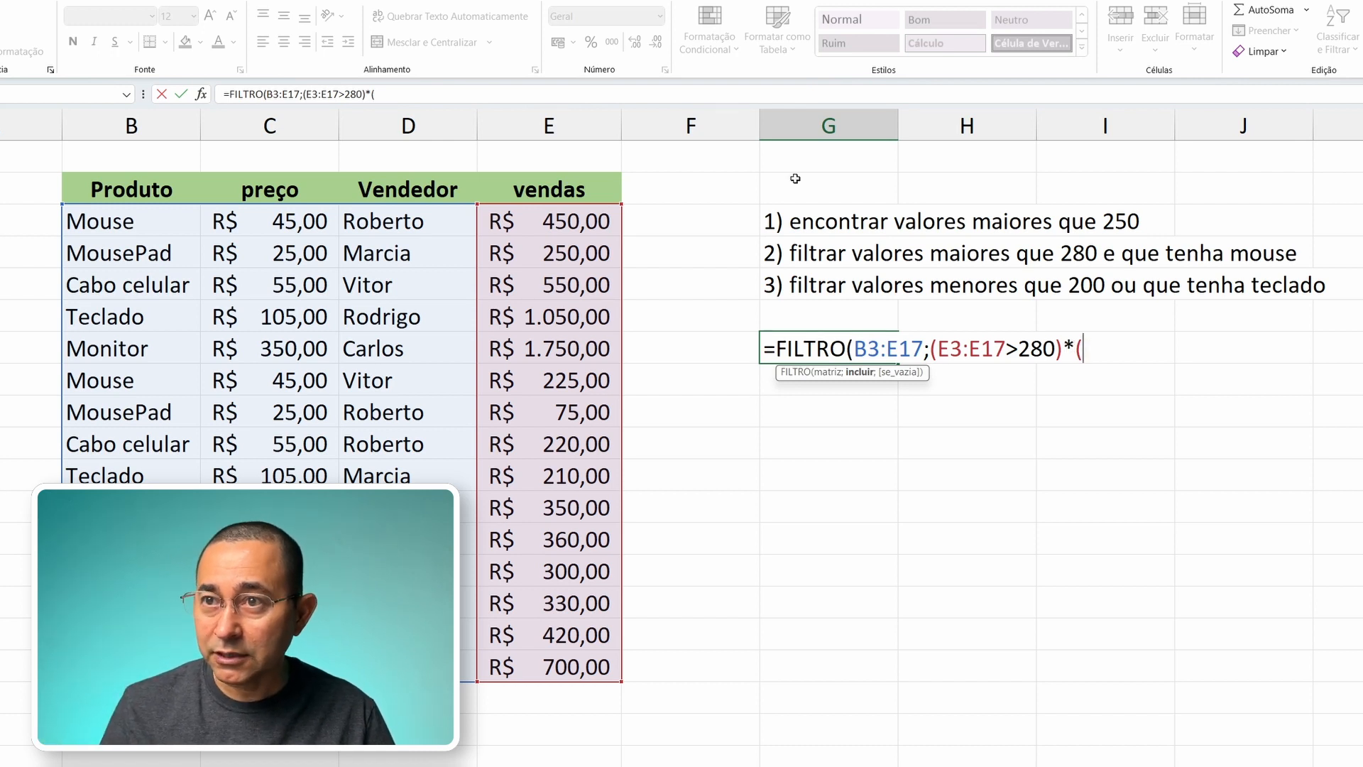
# Step: Add the second required condition *(B3:B17="mouse") to the FILTRO formula in G7
pyautogui.moveTo(150, 218); pyautogui.dragTo(144, 663)
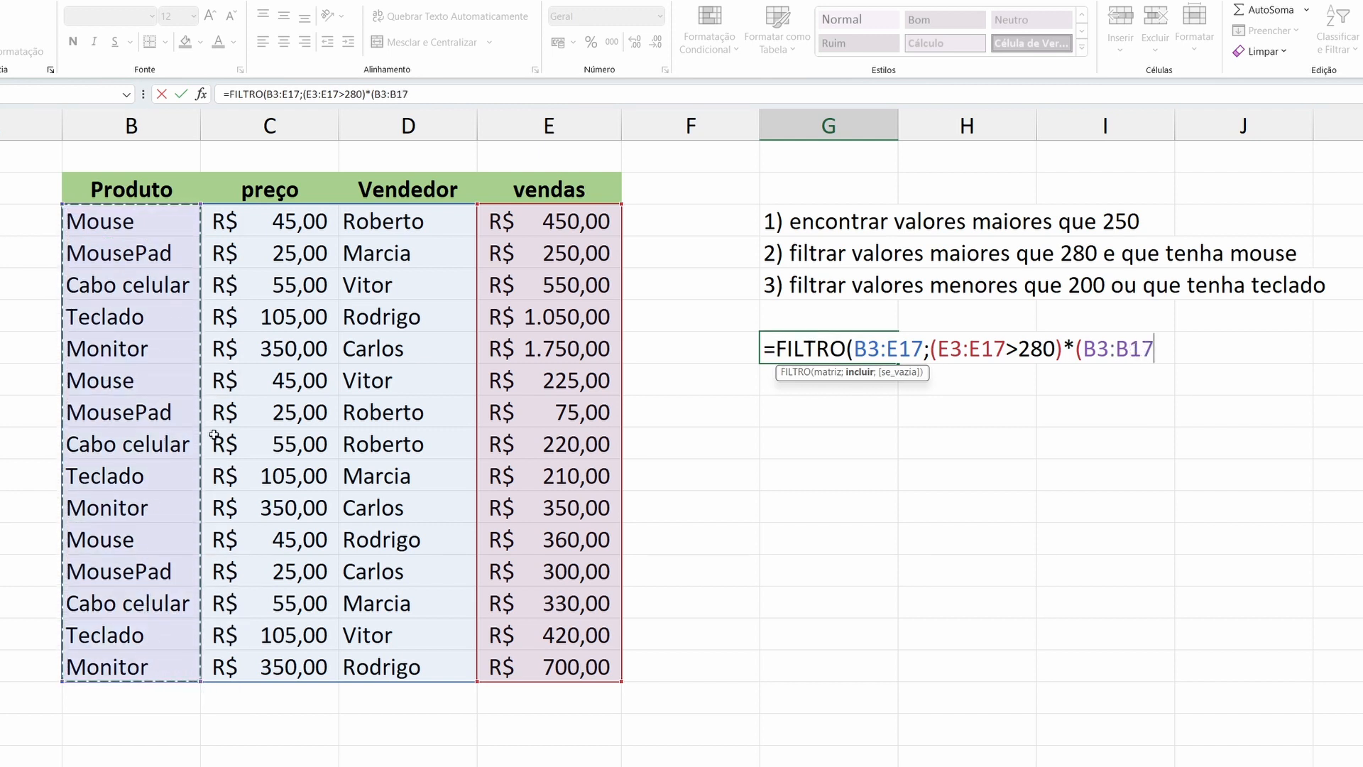
pyautogui.write('=')
pyautogui.write('"mo')
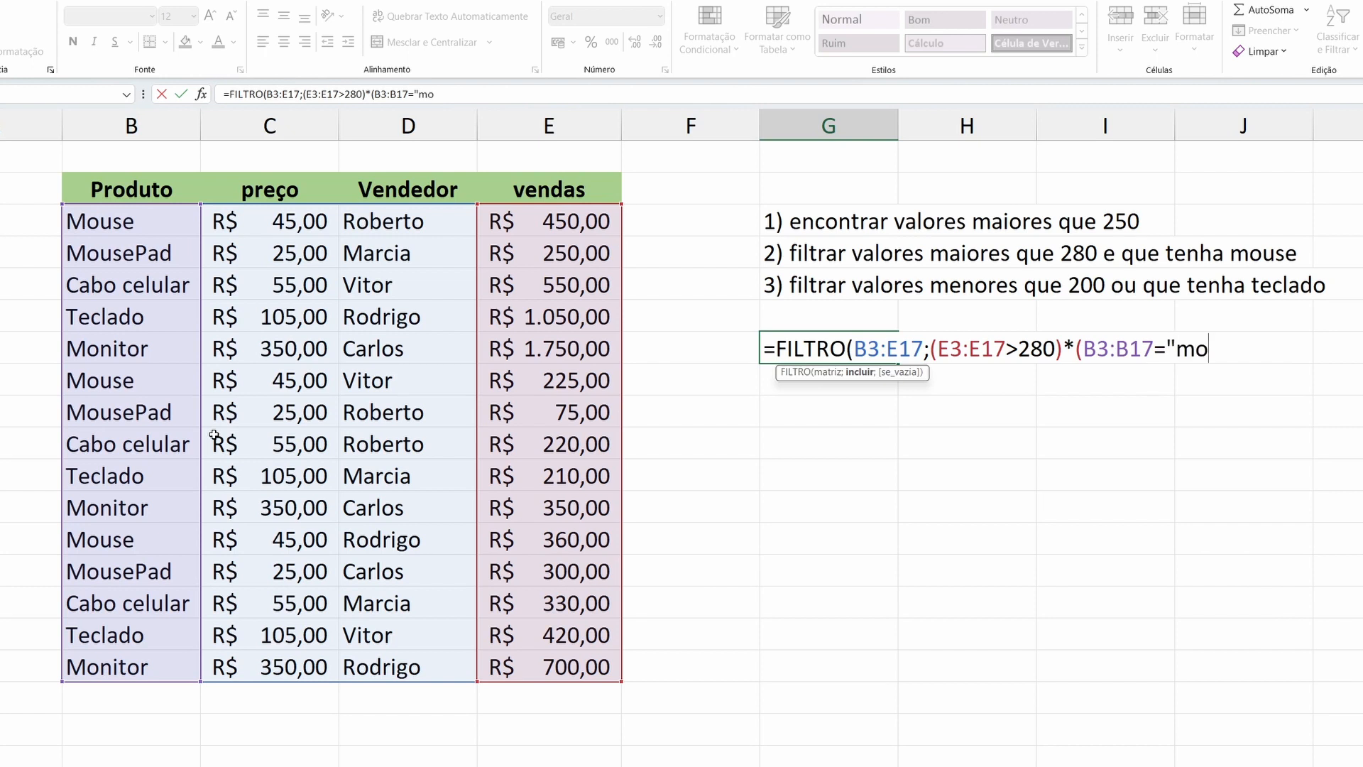
pyautogui.write('use"')
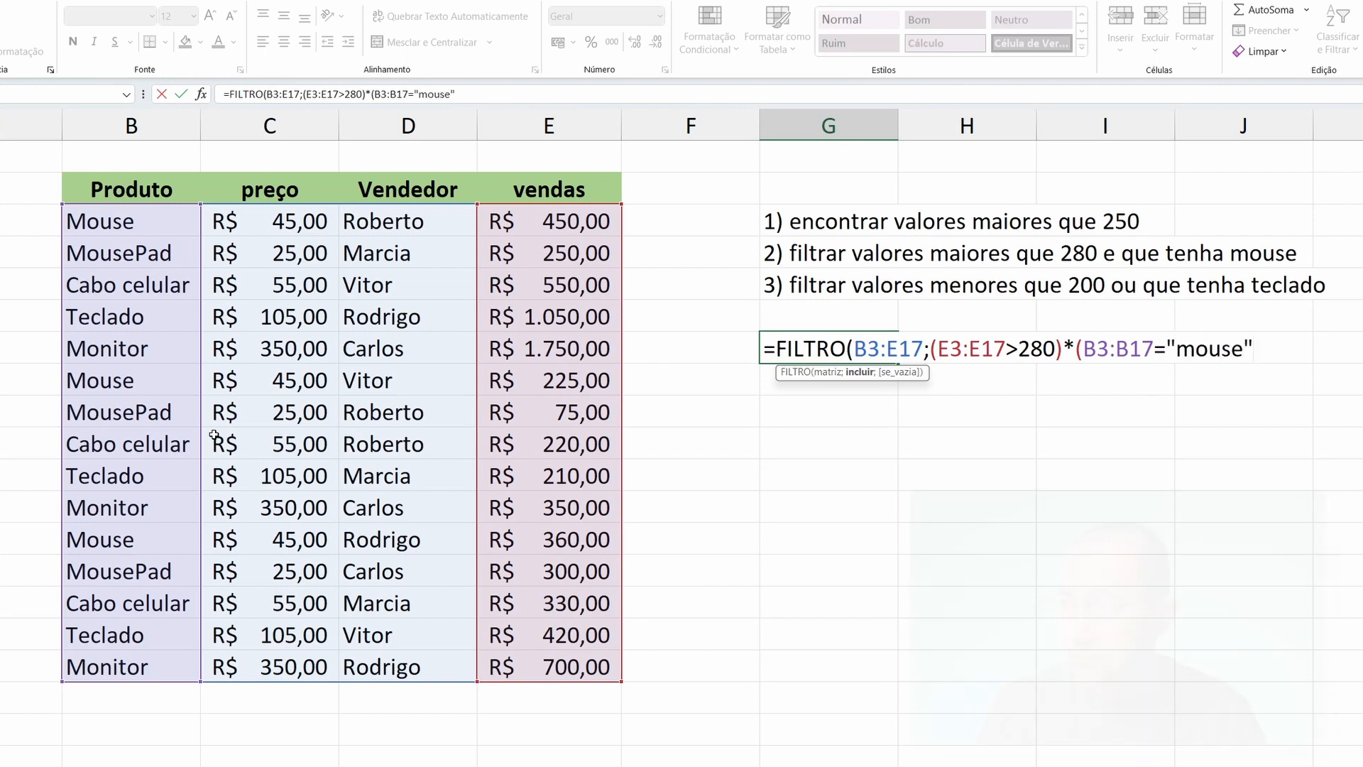
pyautogui.write(')')
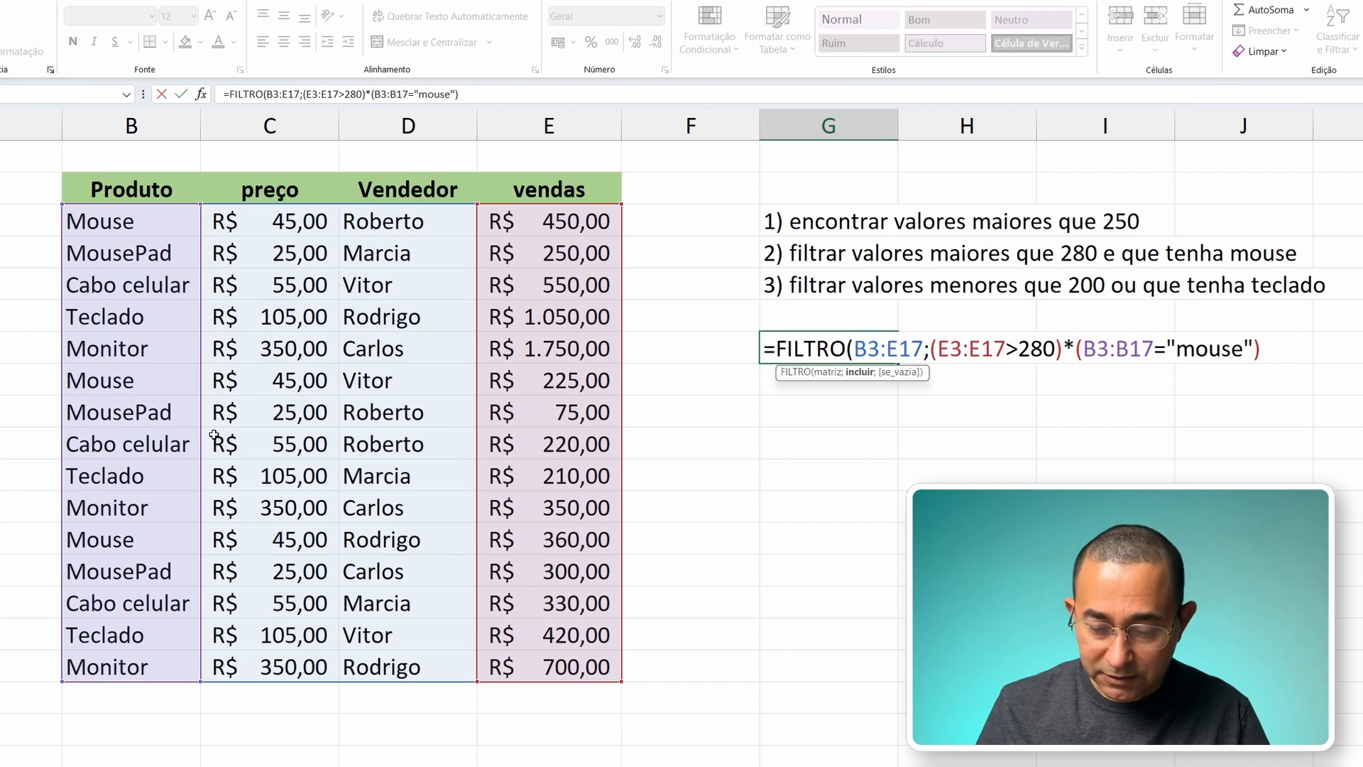
pyautogui.write(';')
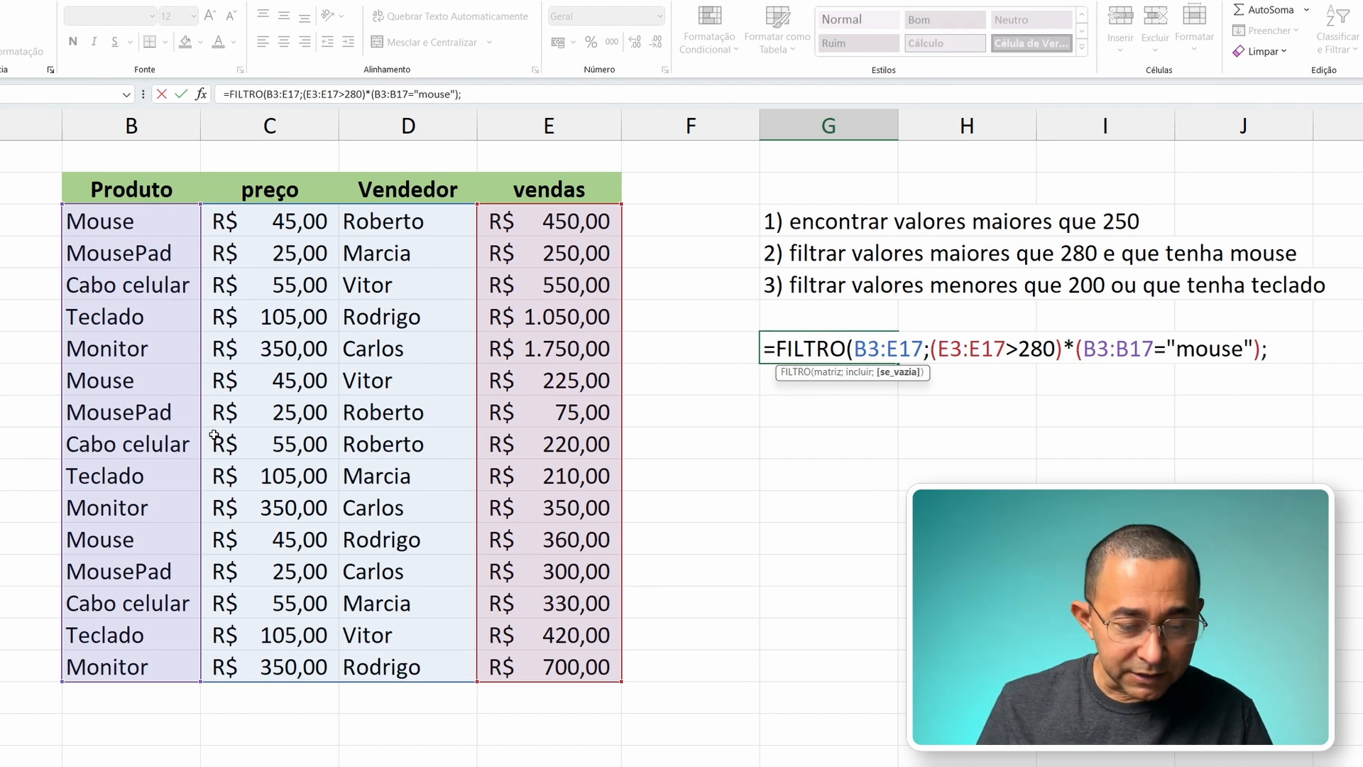
pyautogui.write('"não enc')
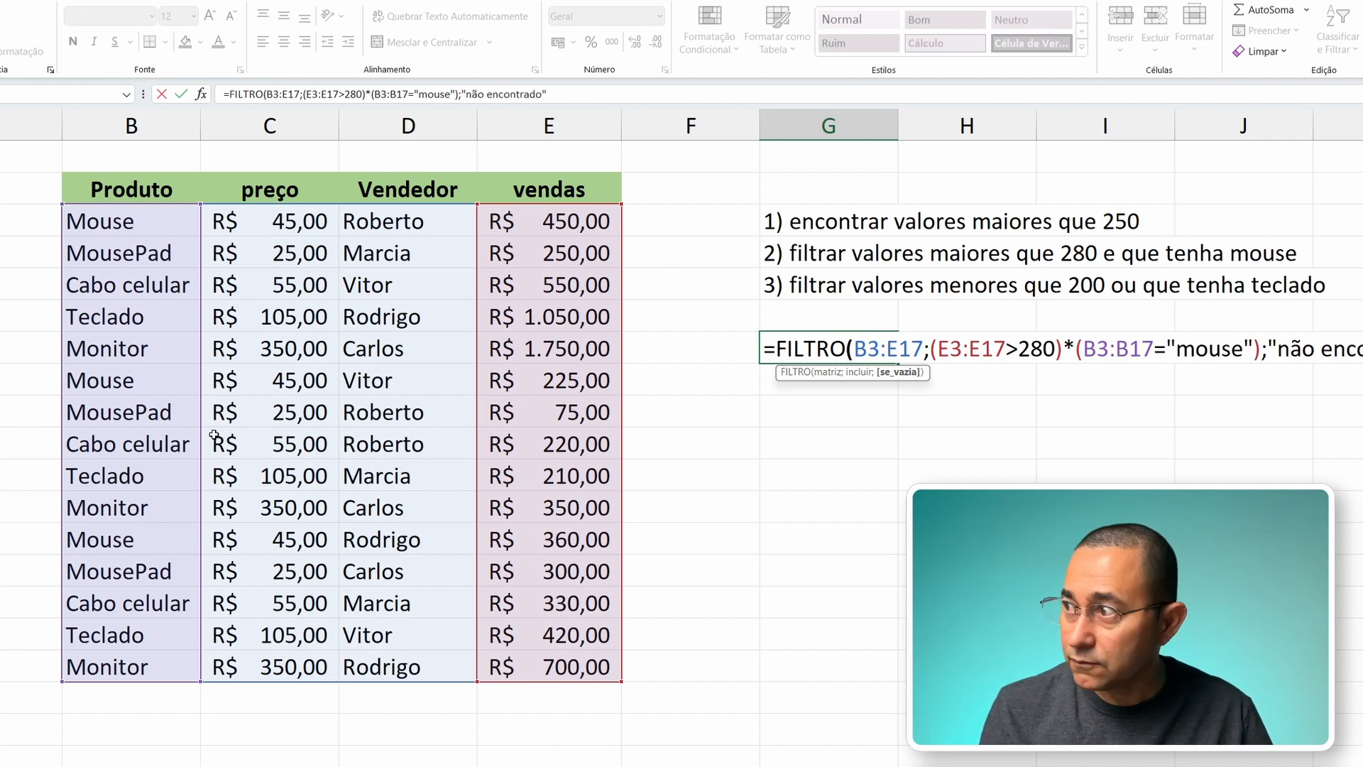
# Step: Complete the two-condition FILTRO formula with "não encontrado" as the value for empty results and commit it
pyautogui.write('ontrado"')
pyautogui.press('Return')
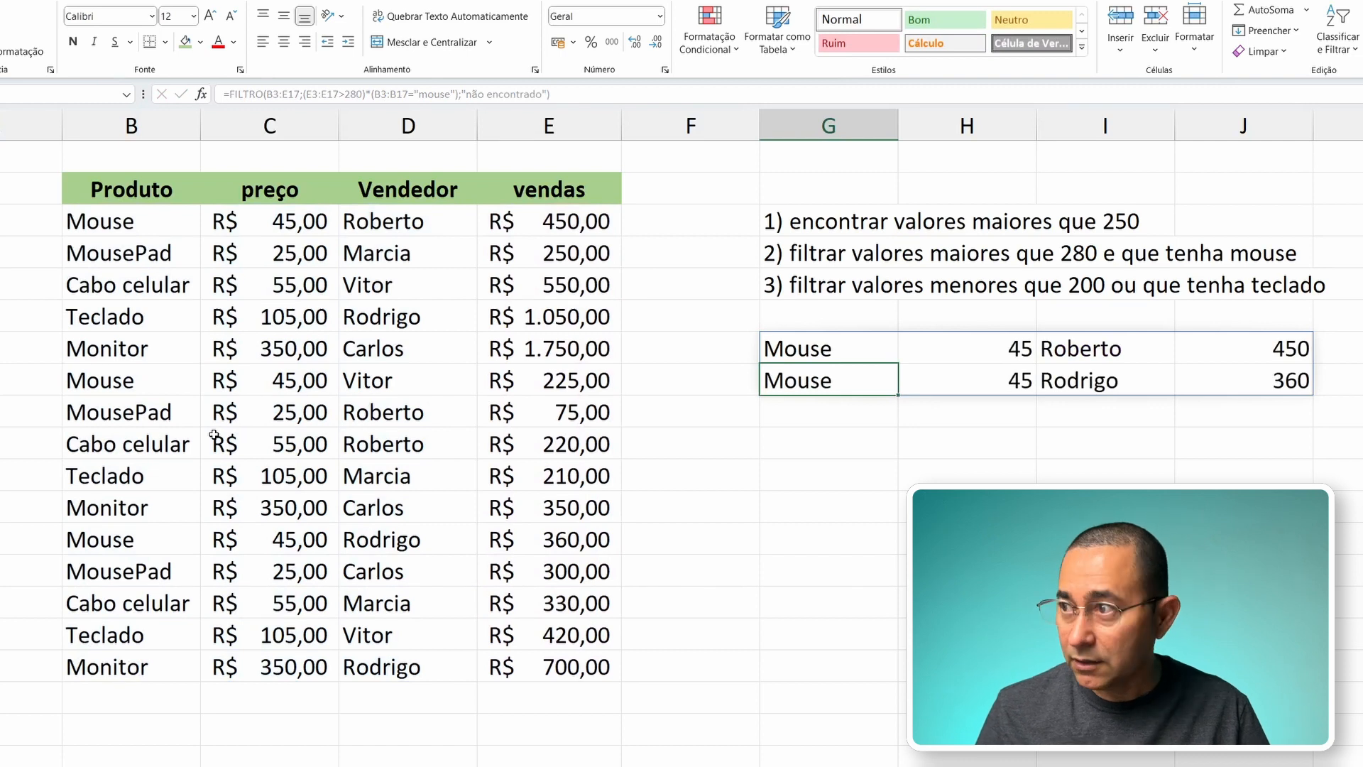
# Step: Check the product and vendas values of the filtered rows in G7:J8 against the mouse and greater-than-280 criteria
pyautogui.press('Up')
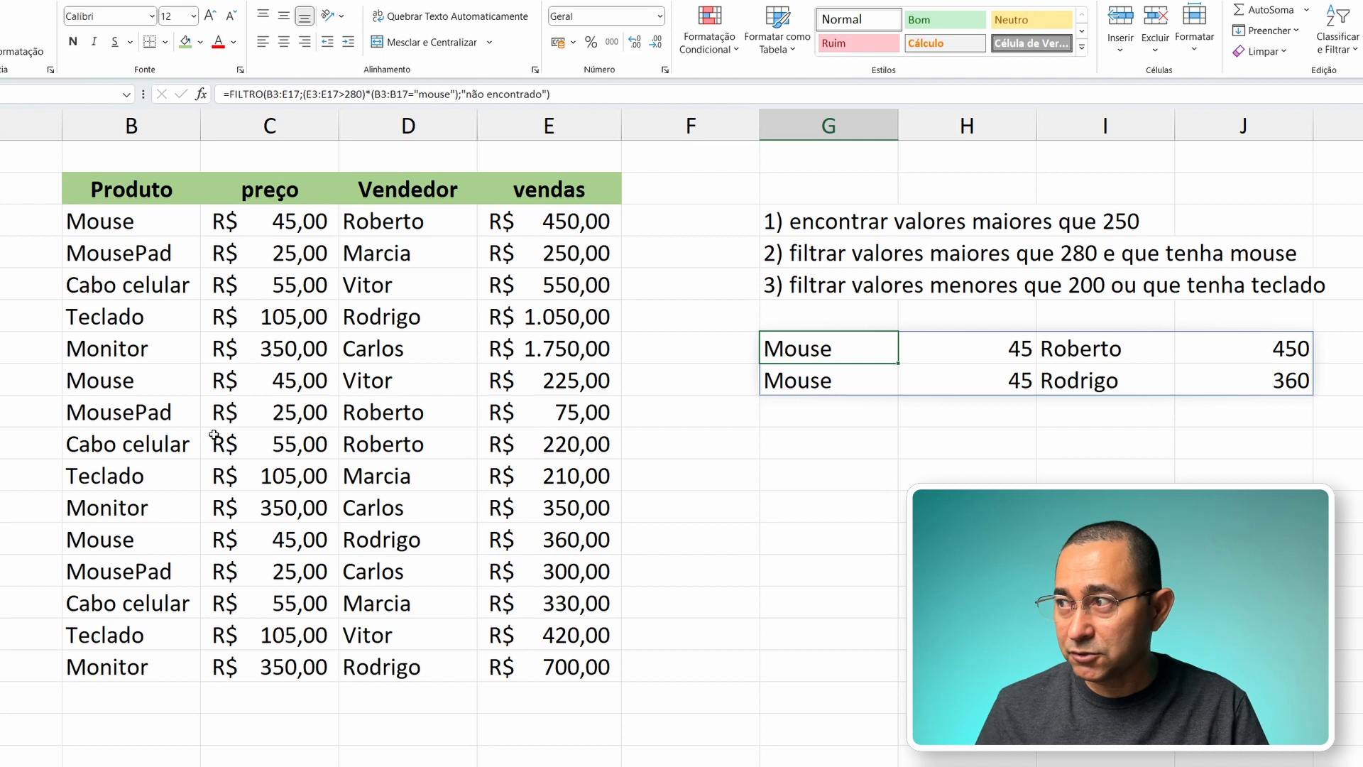
pyautogui.press('Right')
pyautogui.press('Right')
pyautogui.press('Right')
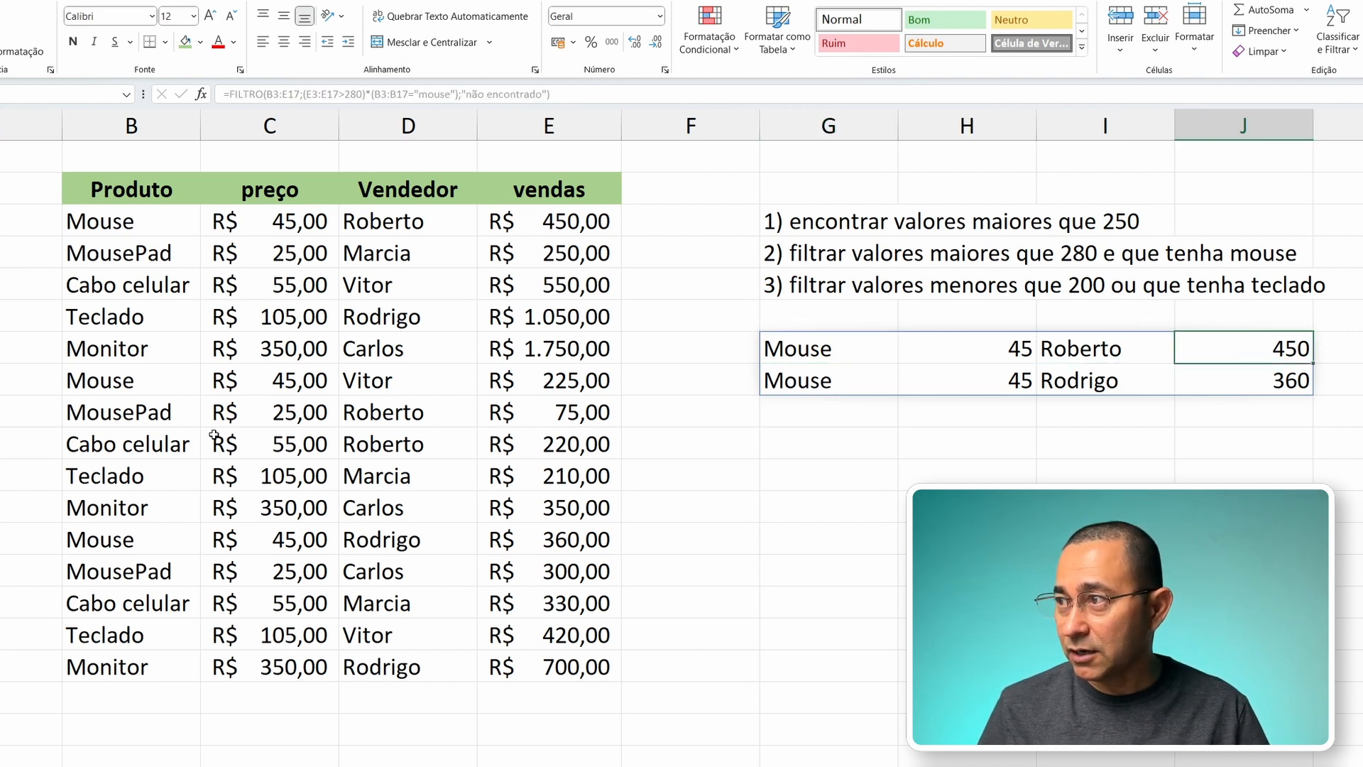
pyautogui.press('Left')
pyautogui.press('Right')
pyautogui.press('Left')
pyautogui.press('Left')
pyautogui.press('Left')
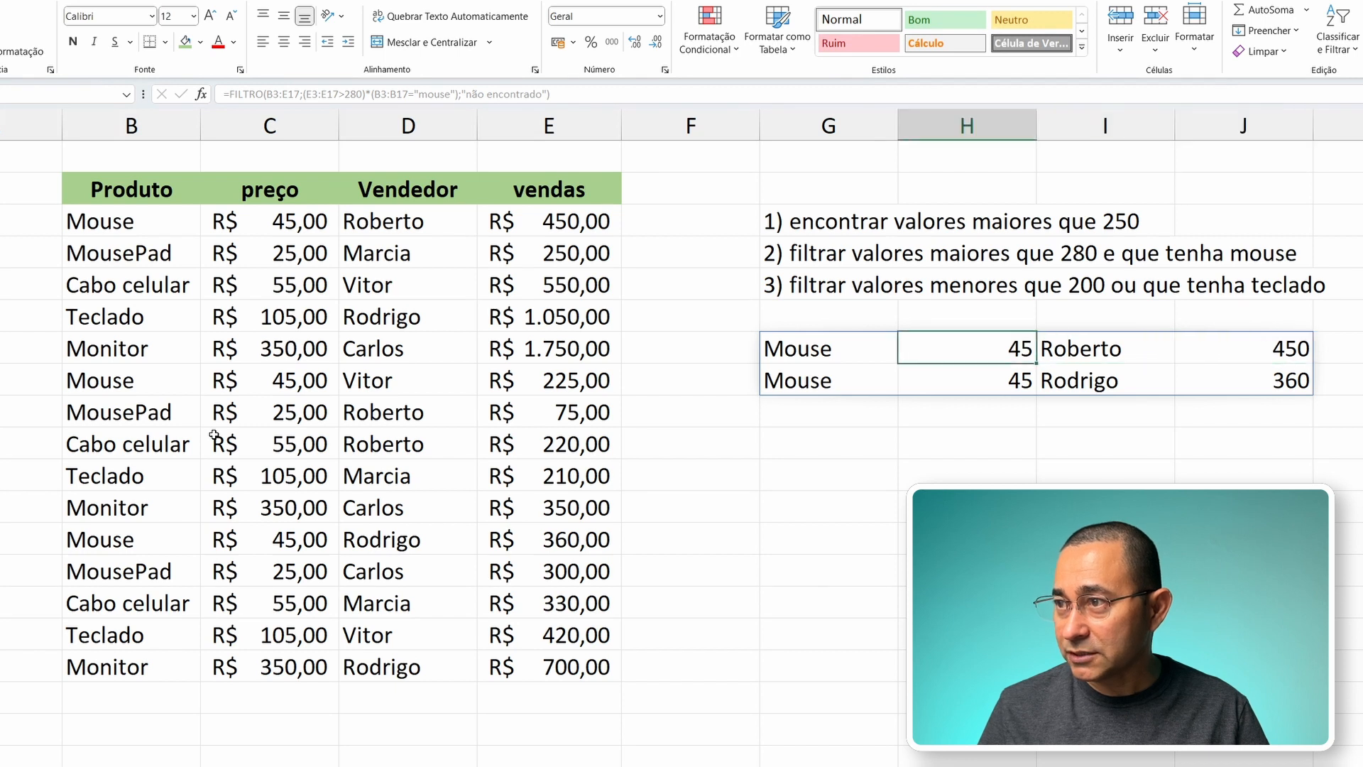
pyautogui.press('Right')
pyautogui.press('Right')
pyautogui.press('Right')
pyautogui.press('Down')
pyautogui.press('Left')
pyautogui.press('Left')
pyautogui.press('Left')
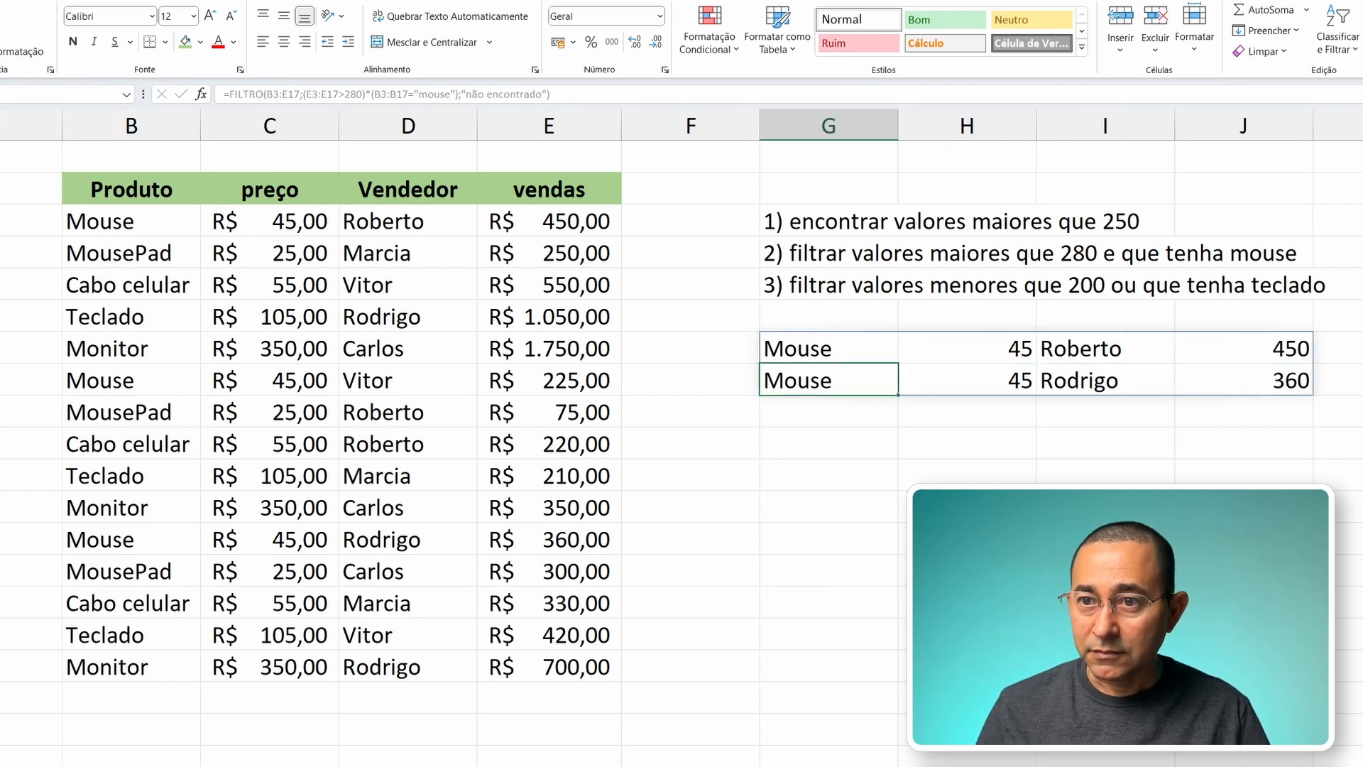
# Step: Compare the Mouse rows of the source table, including the one sold by Vitor, with the filtered rows
pyautogui.click(86, 540)
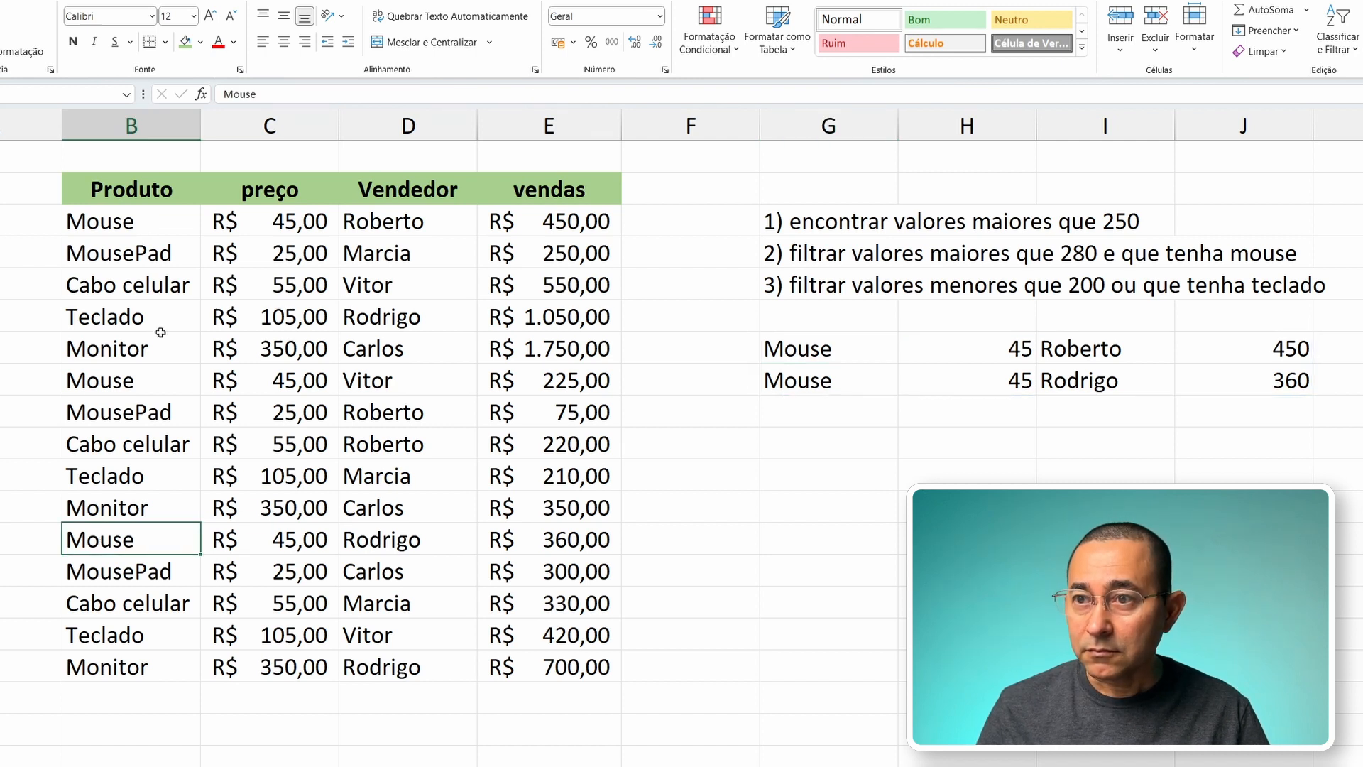
pyautogui.click(145, 387)
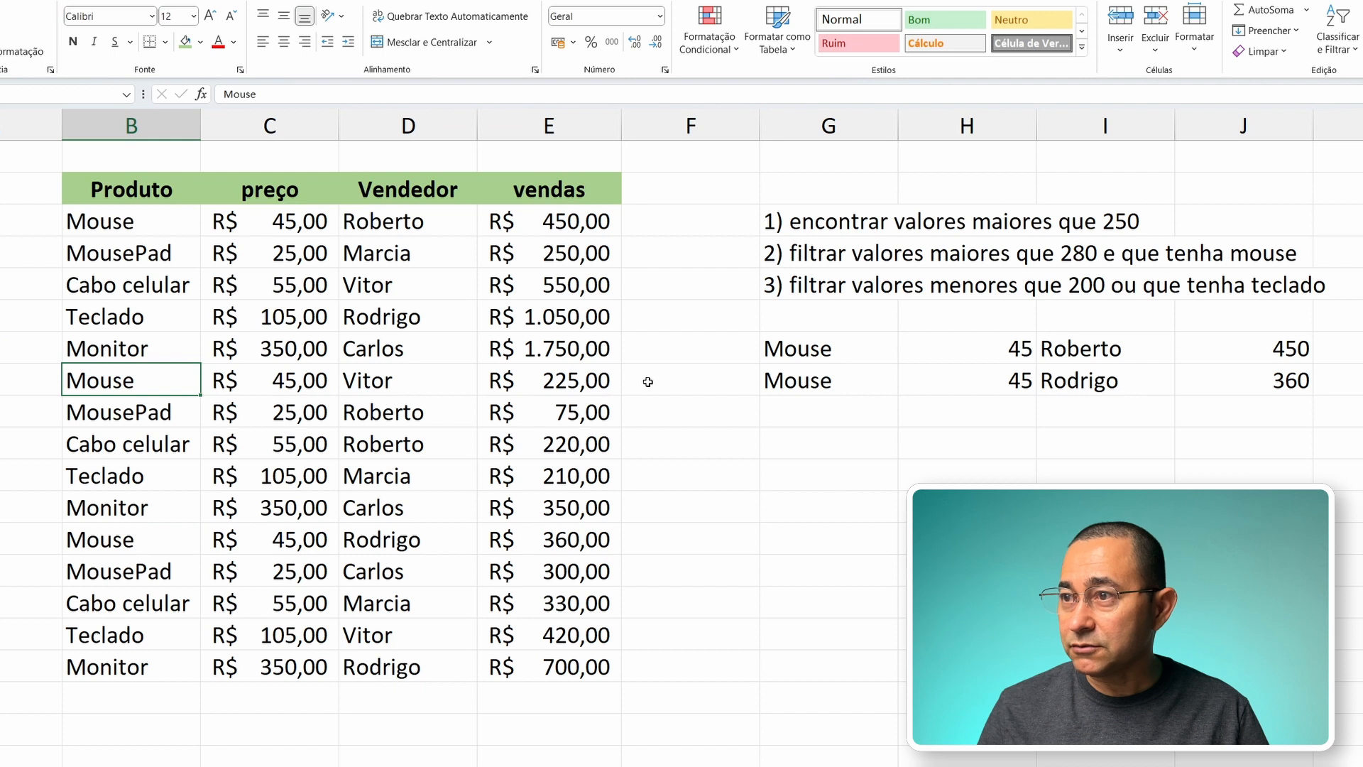
pyautogui.click(564, 384)
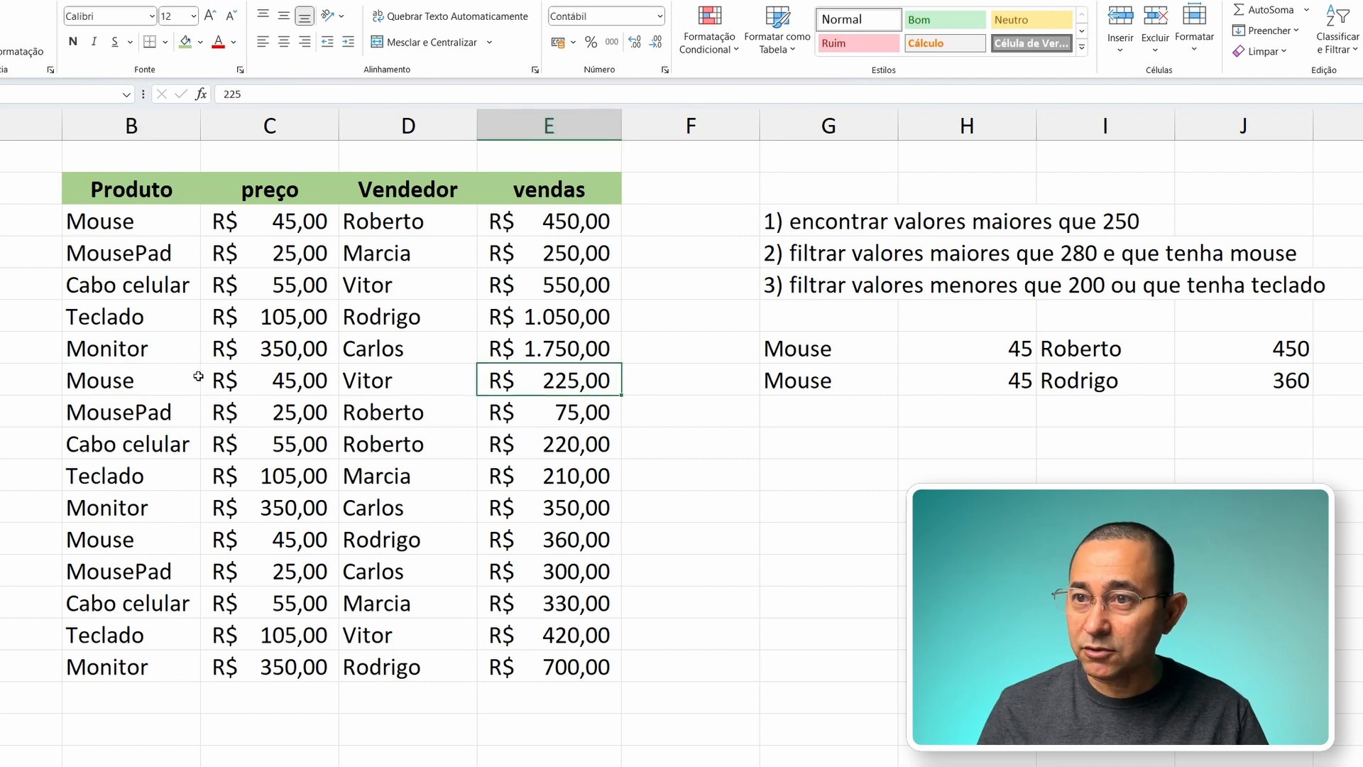
pyautogui.click(155, 386)
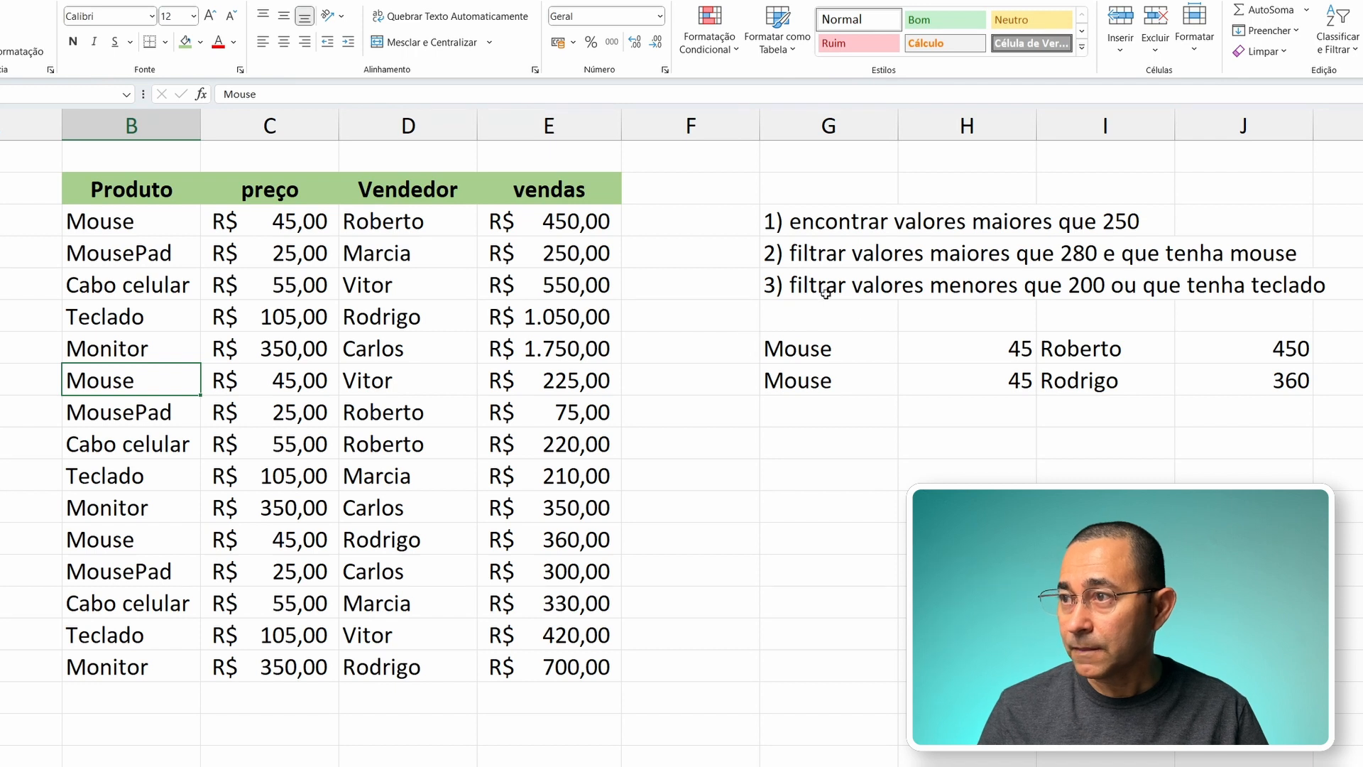
# Step: Clear G7 and start a new FILTRO formula with B3:E17 as the matrix
pyautogui.click(801, 350)
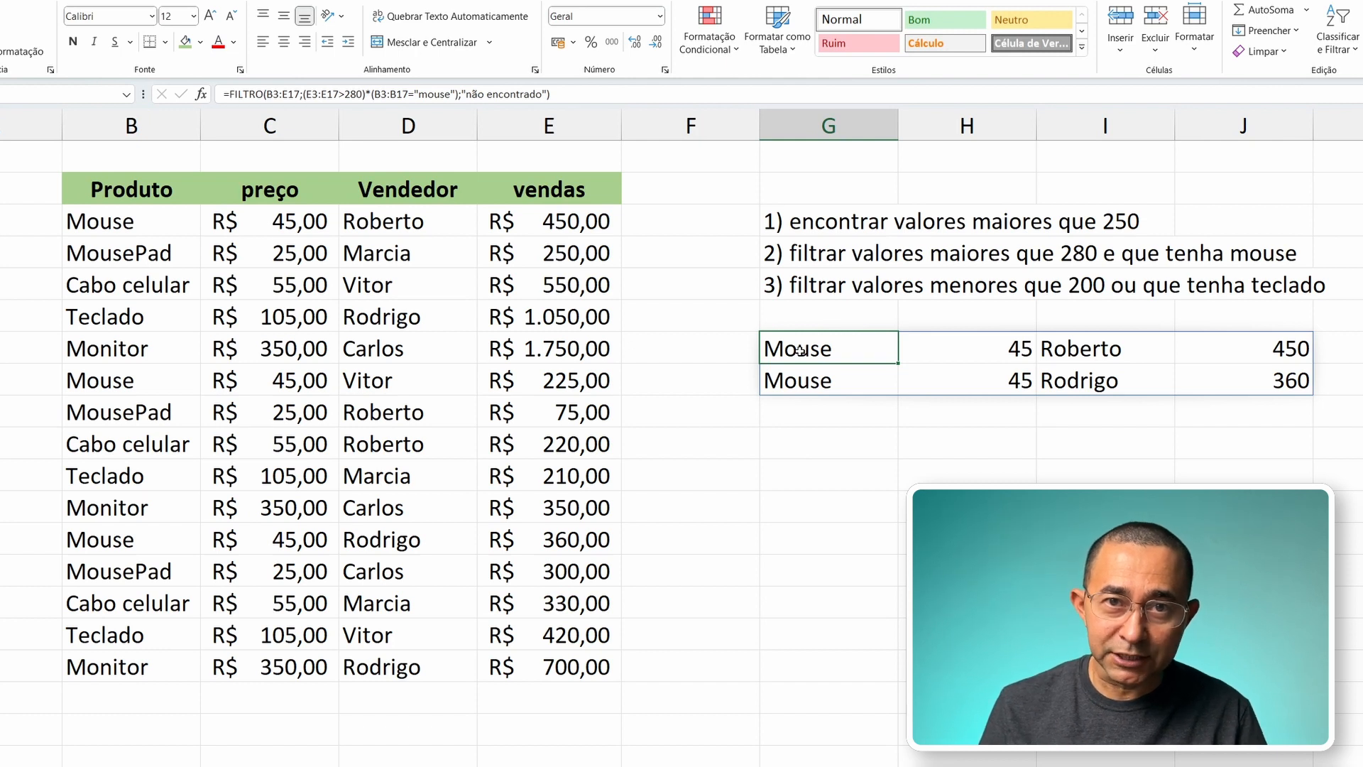
pyautogui.press('Delete')
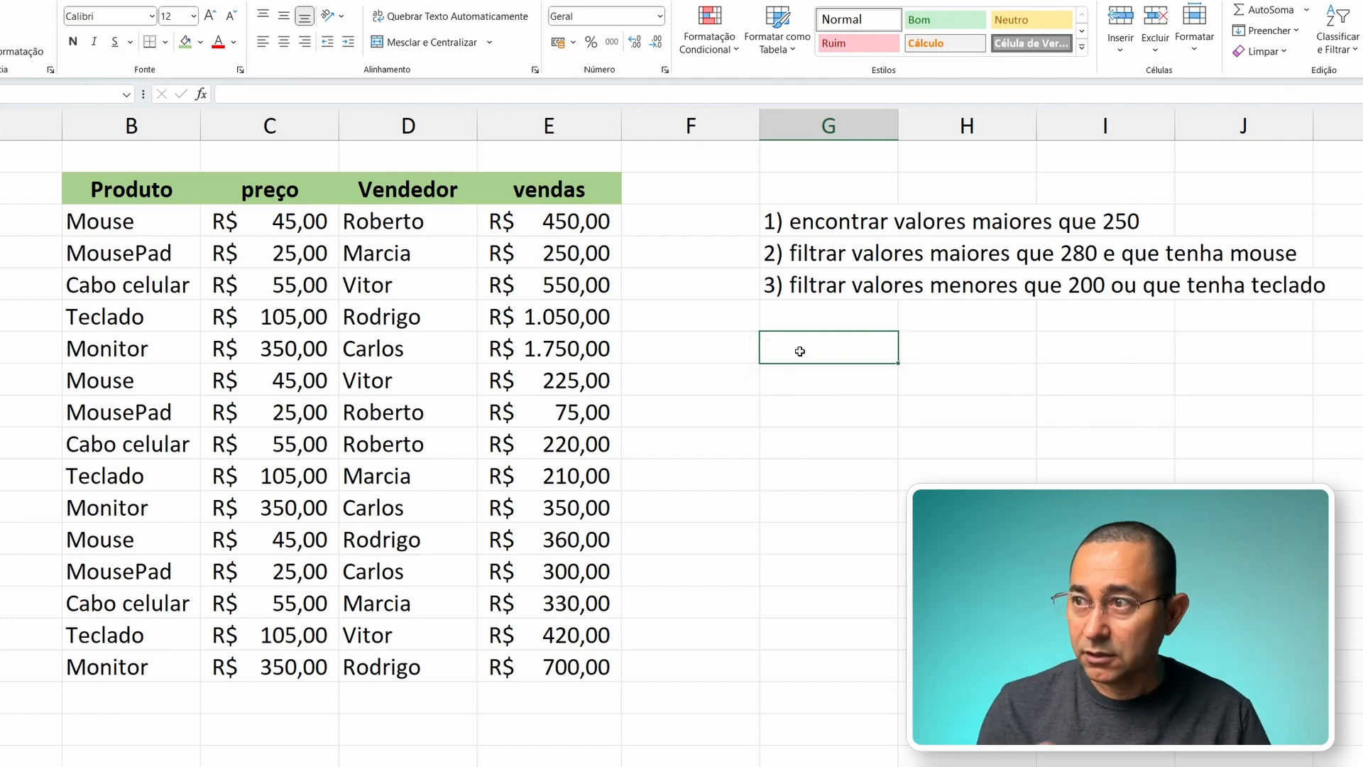
pyautogui.write('=fil')
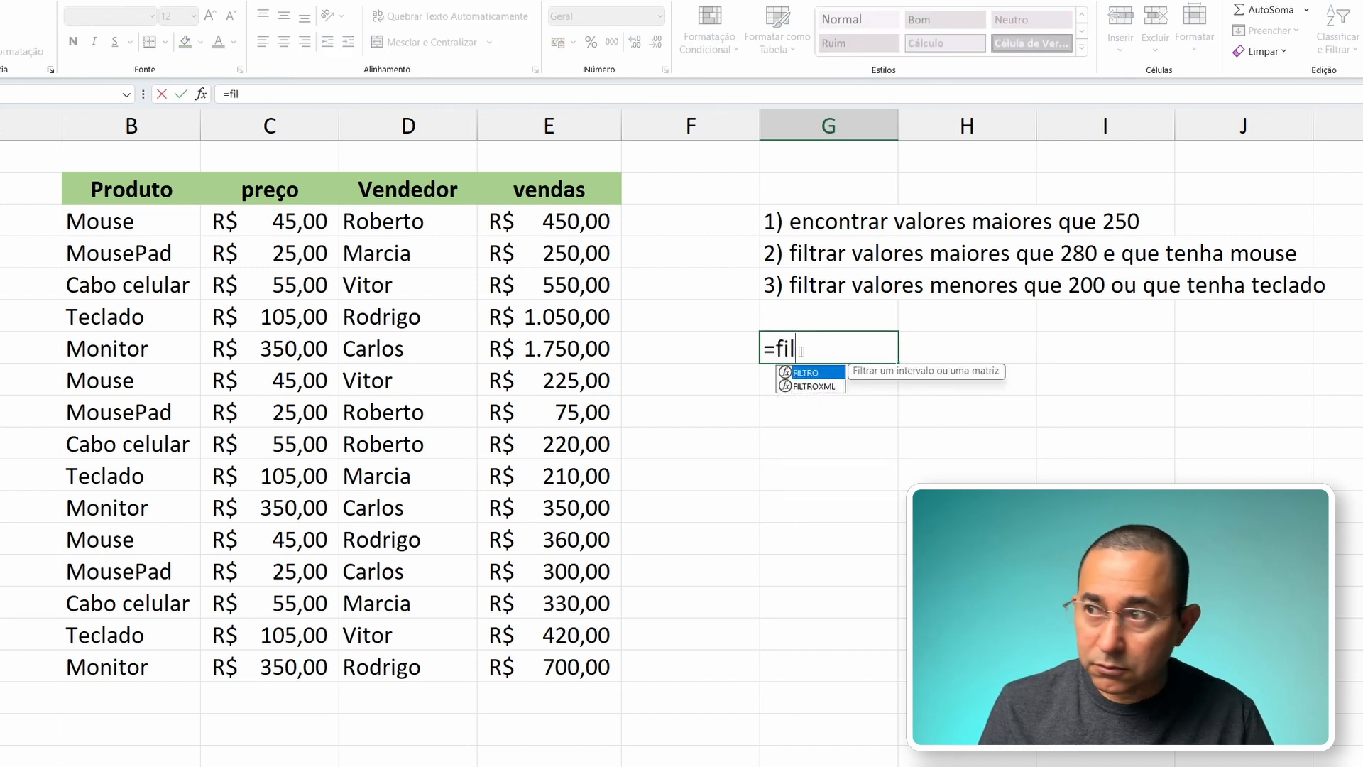
pyautogui.press('Tab')
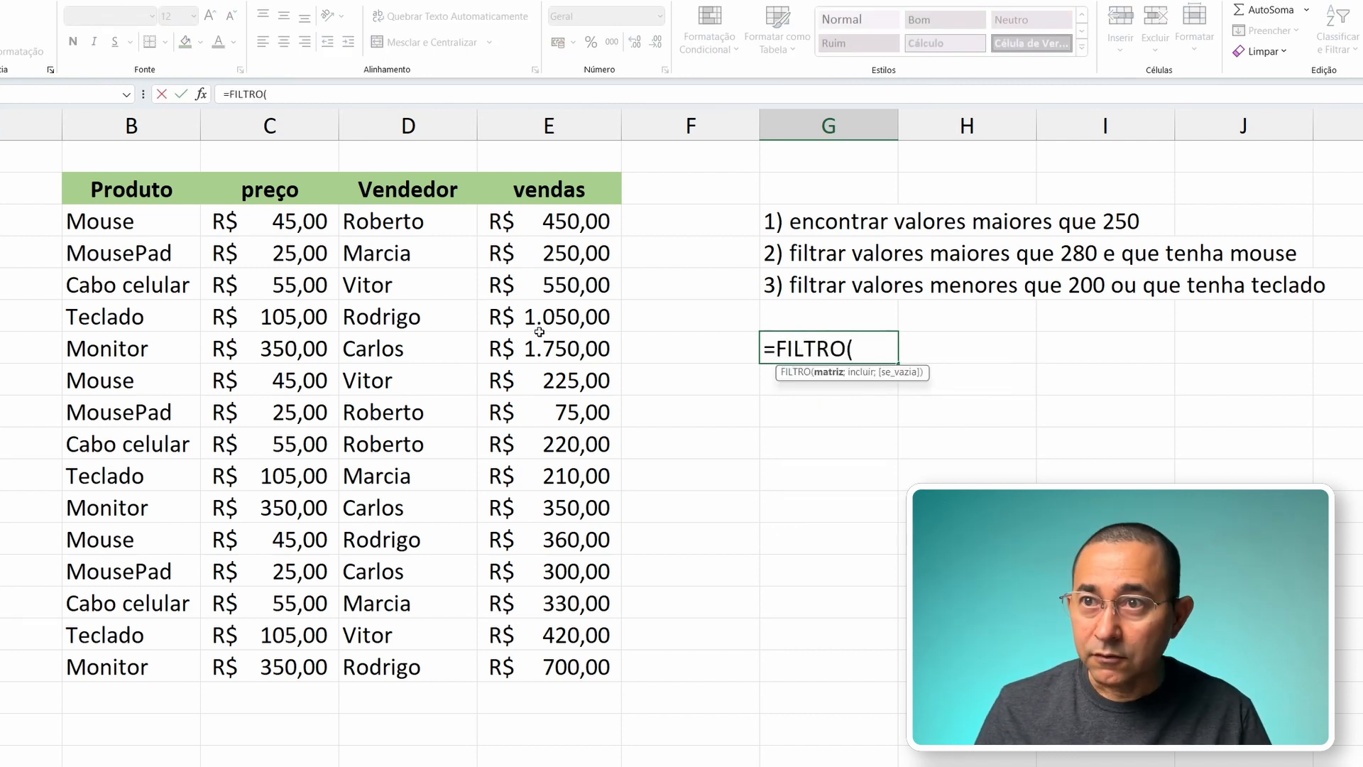
pyautogui.moveTo(161, 223); pyautogui.dragTo(486, 664)
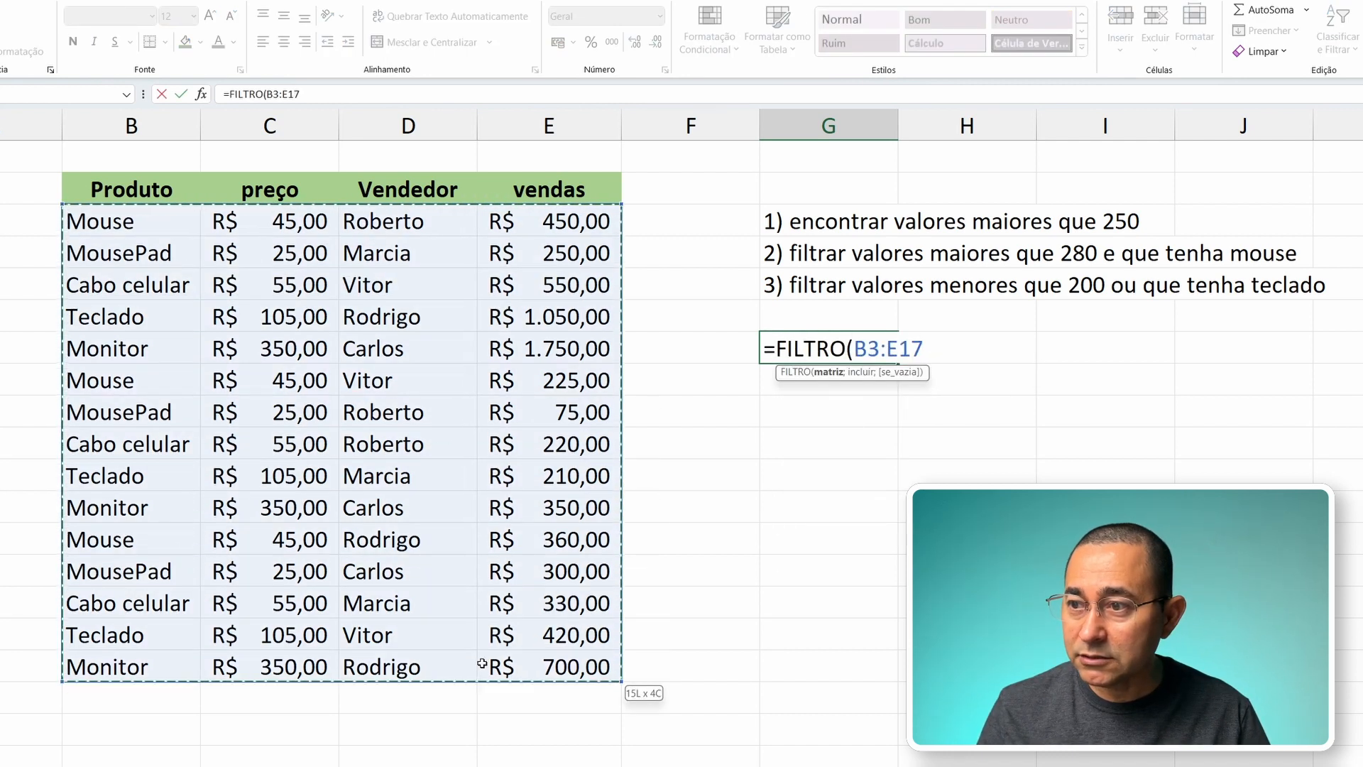
pyautogui.write(';')
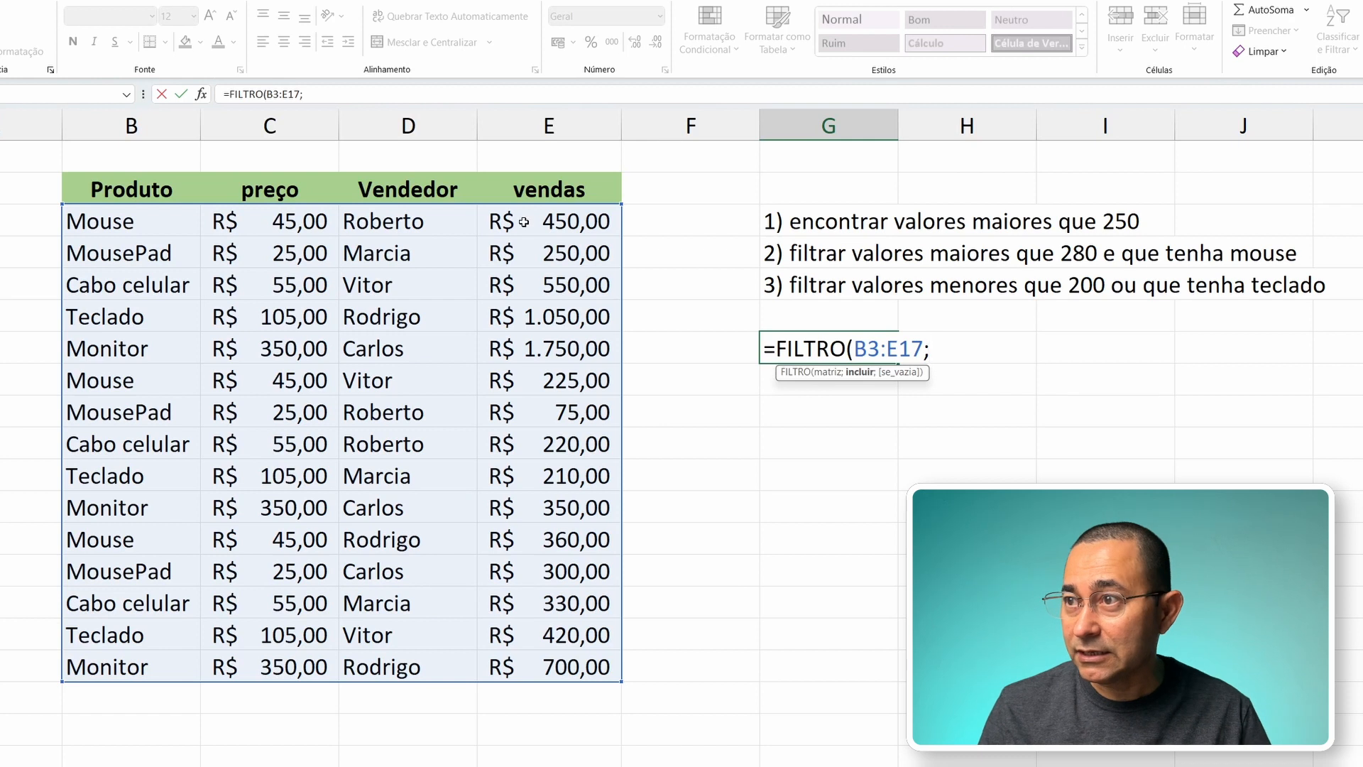
# Step: Enter the parenthesized condition (E3:E17<200) as the include argument of the FILTRO formula
pyautogui.moveTo(523, 222); pyautogui.dragTo(523, 665)
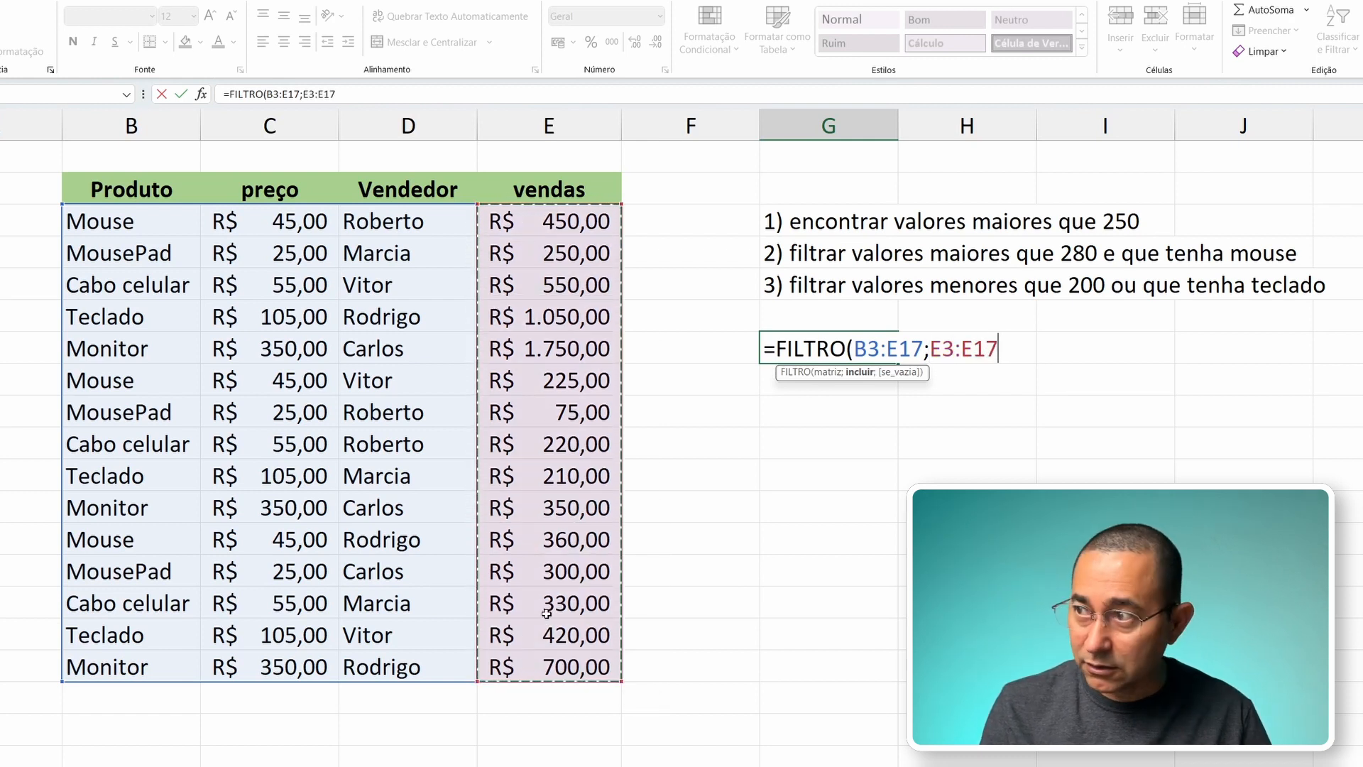
pyautogui.write(')')
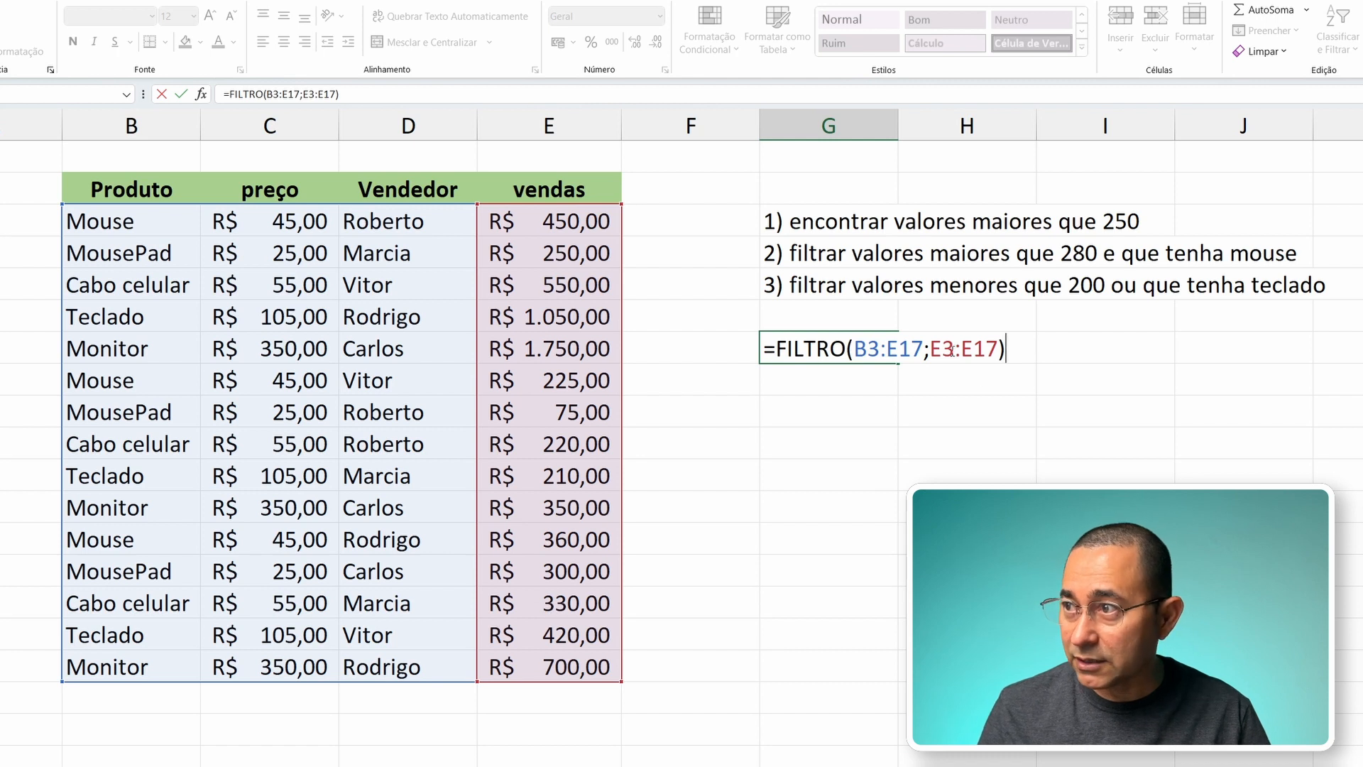
pyautogui.click(931, 347)
pyautogui.write('(')
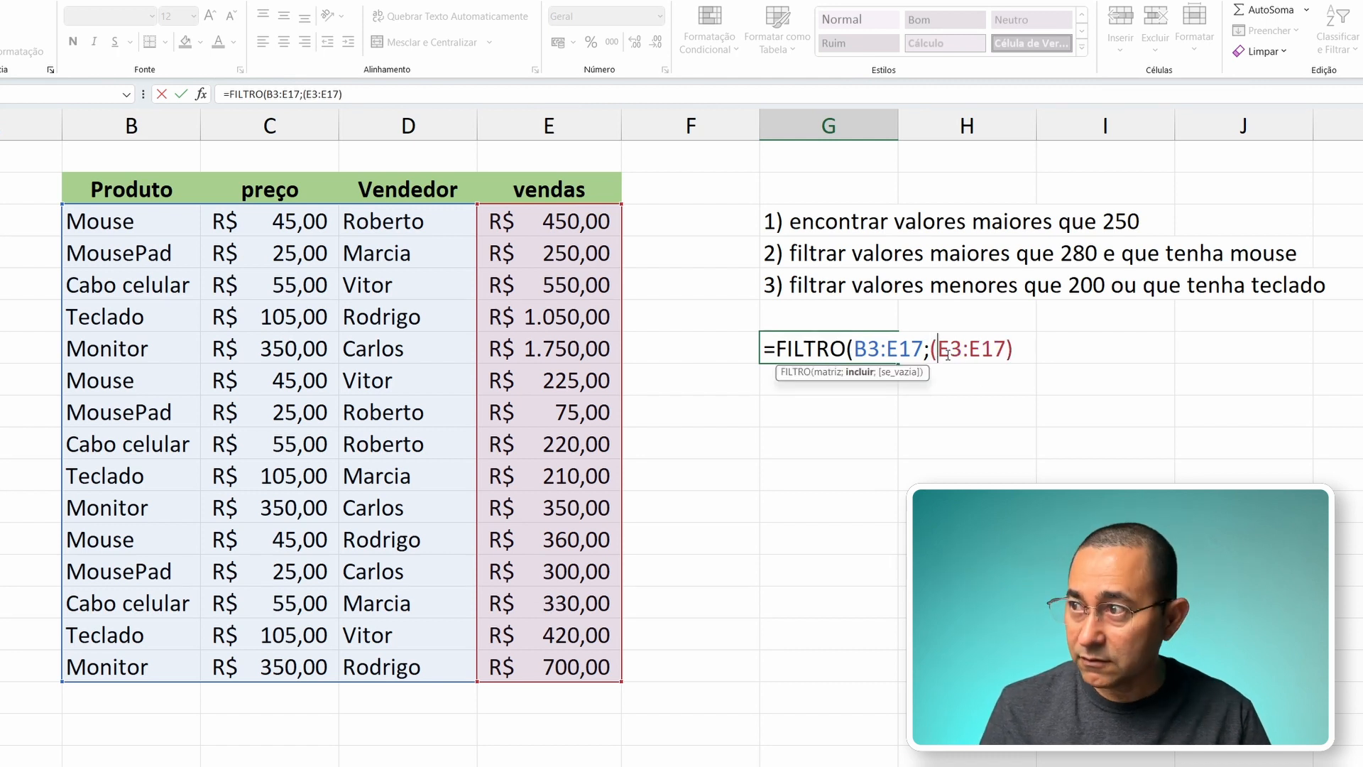
pyautogui.click(1005, 349)
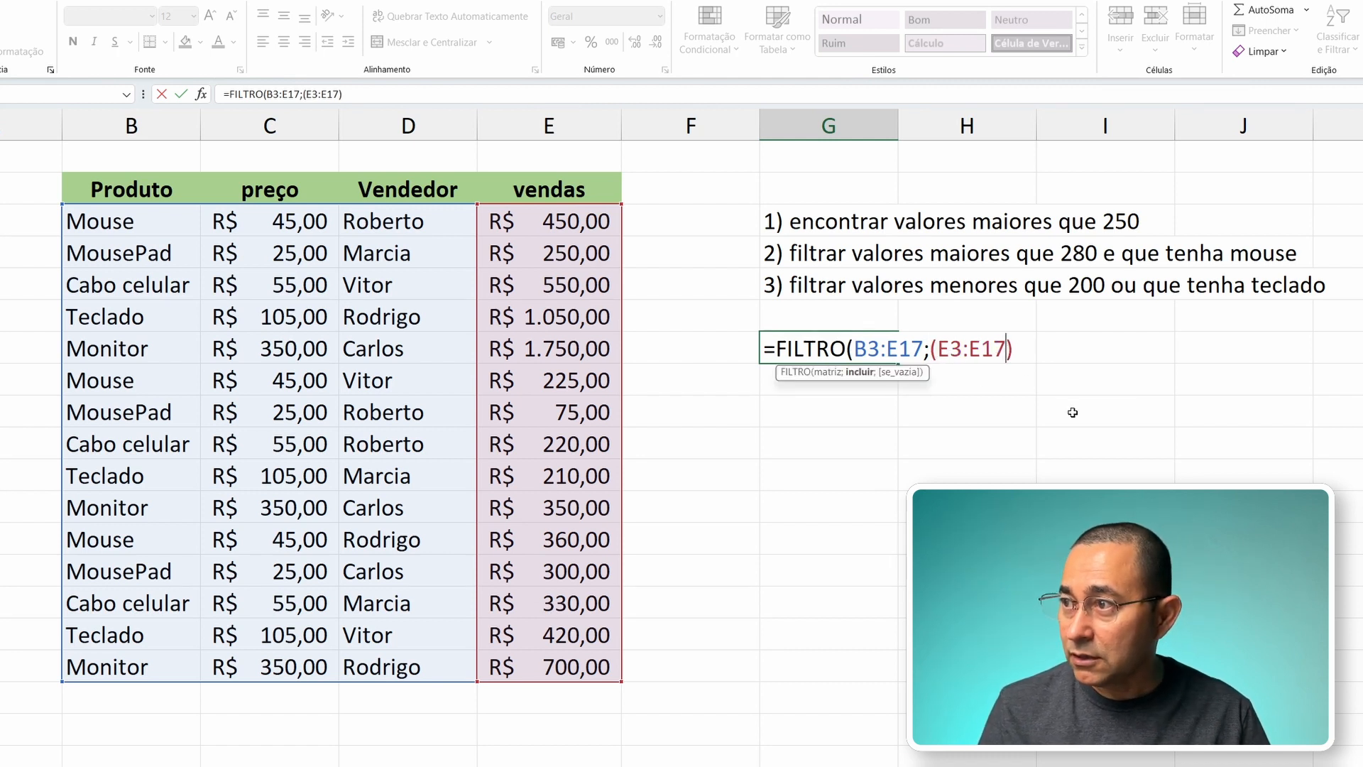
pyautogui.write('<200)')
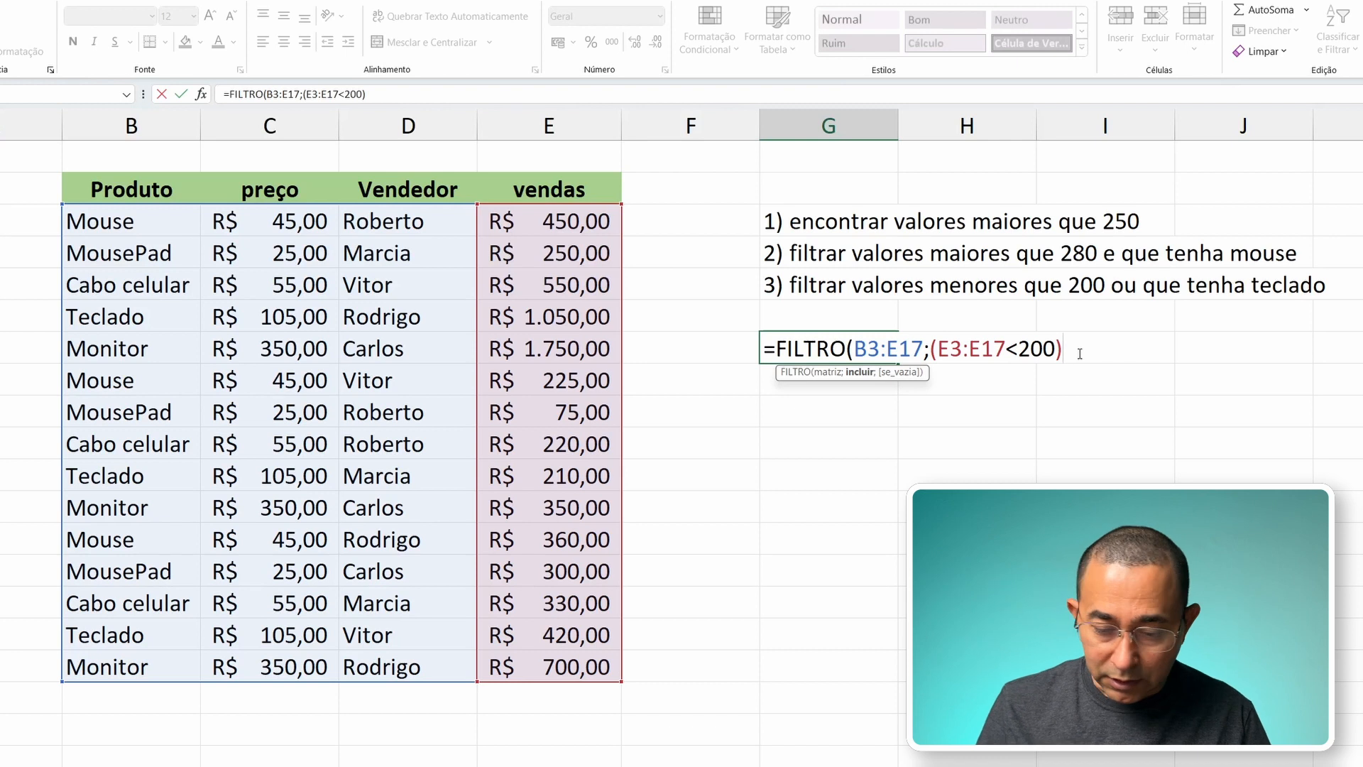
pyautogui.write('+')
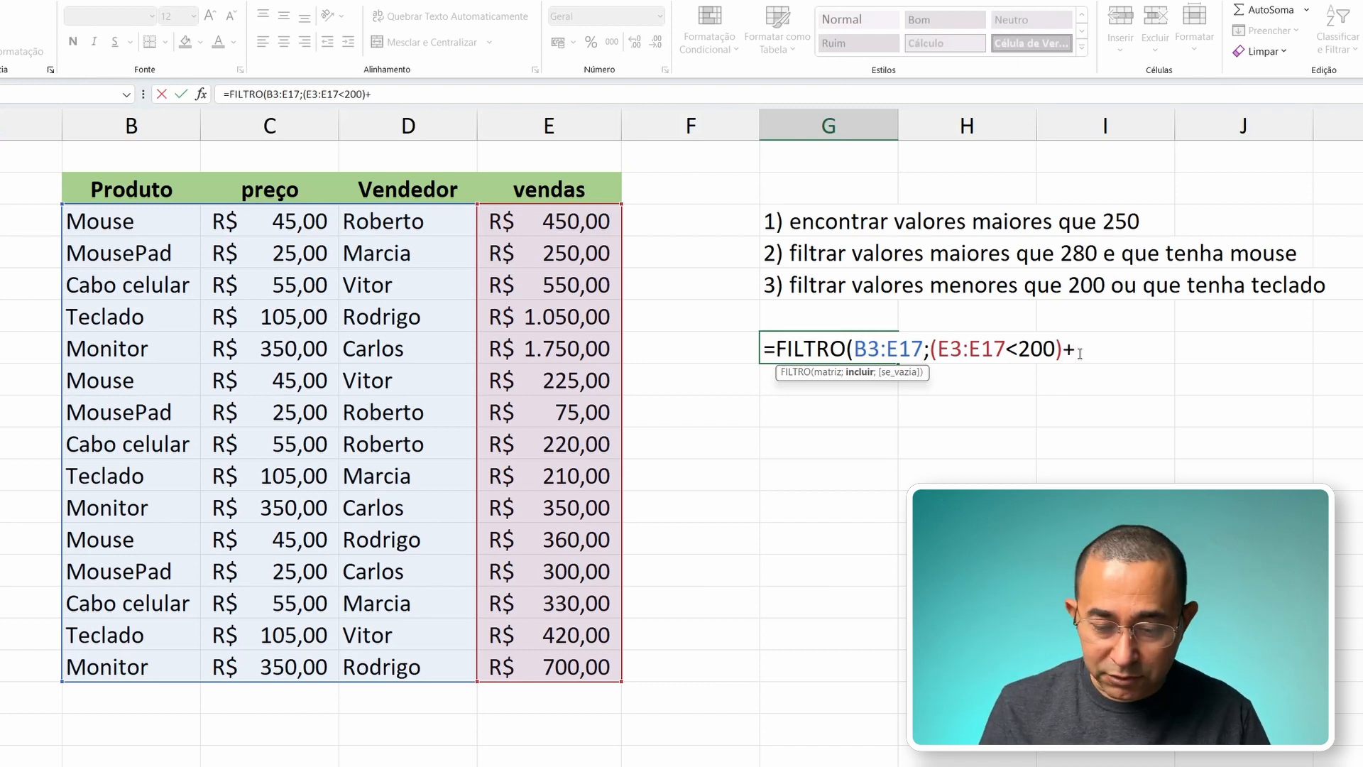
pyautogui.write('(')
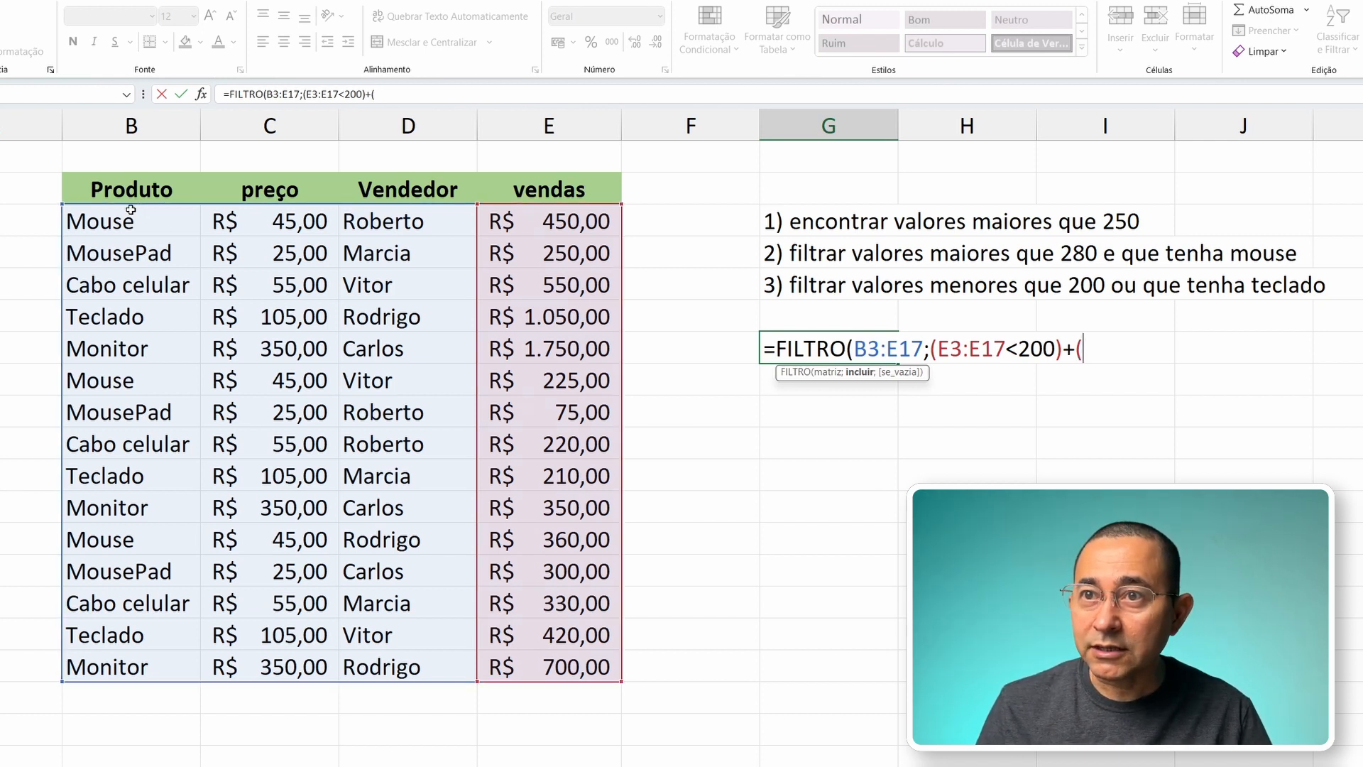
# Step: Add the alternative condition +(B3:B17="teclado") to the FILTRO formula and close the include argument
pyautogui.moveTo(128, 221); pyautogui.dragTo(153, 664)
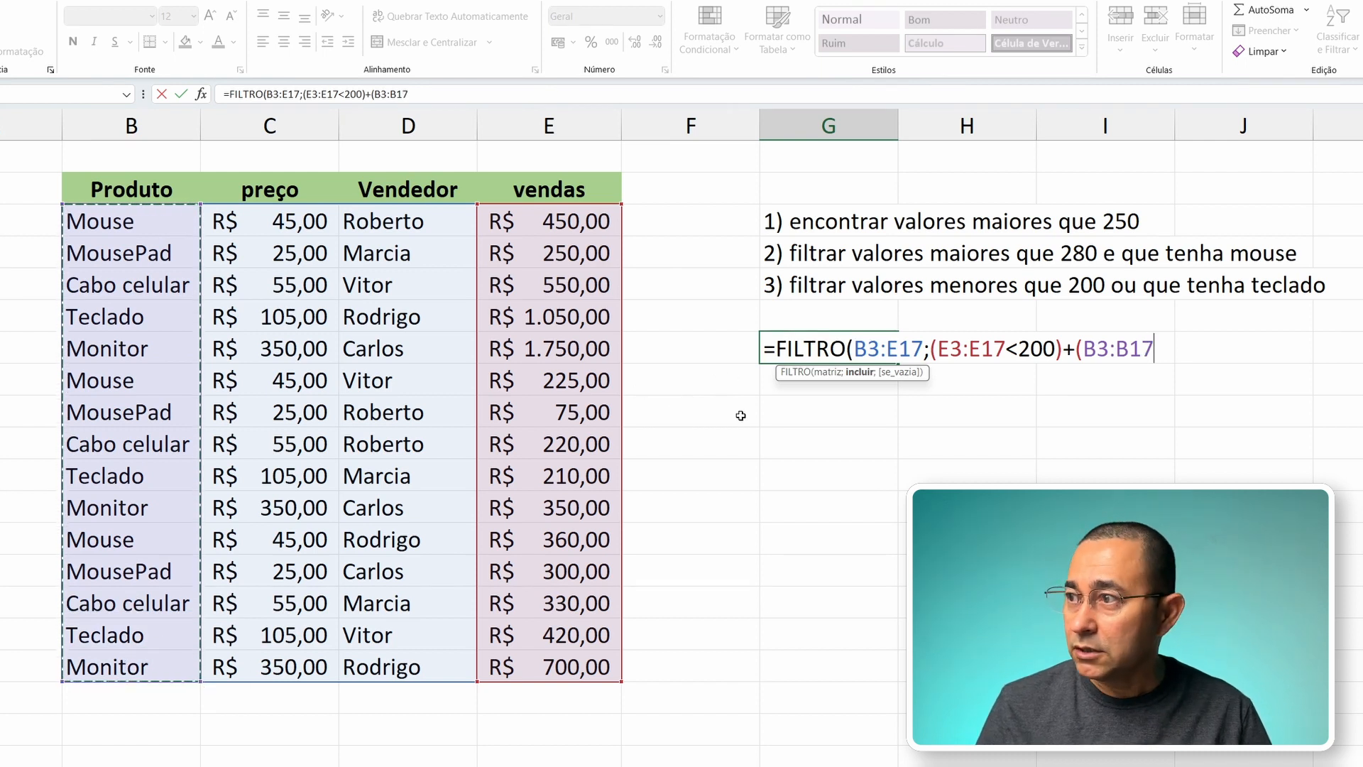
pyautogui.write('=')
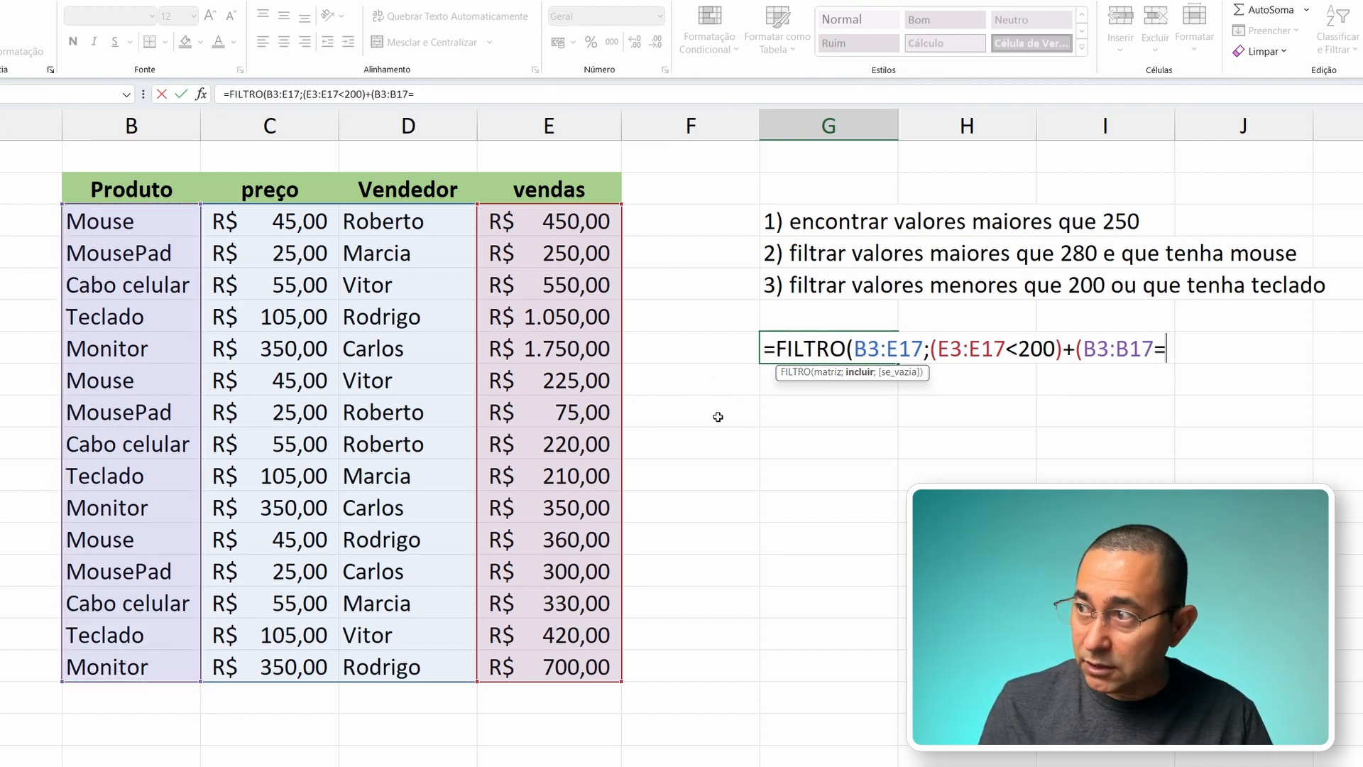
pyautogui.write('"')
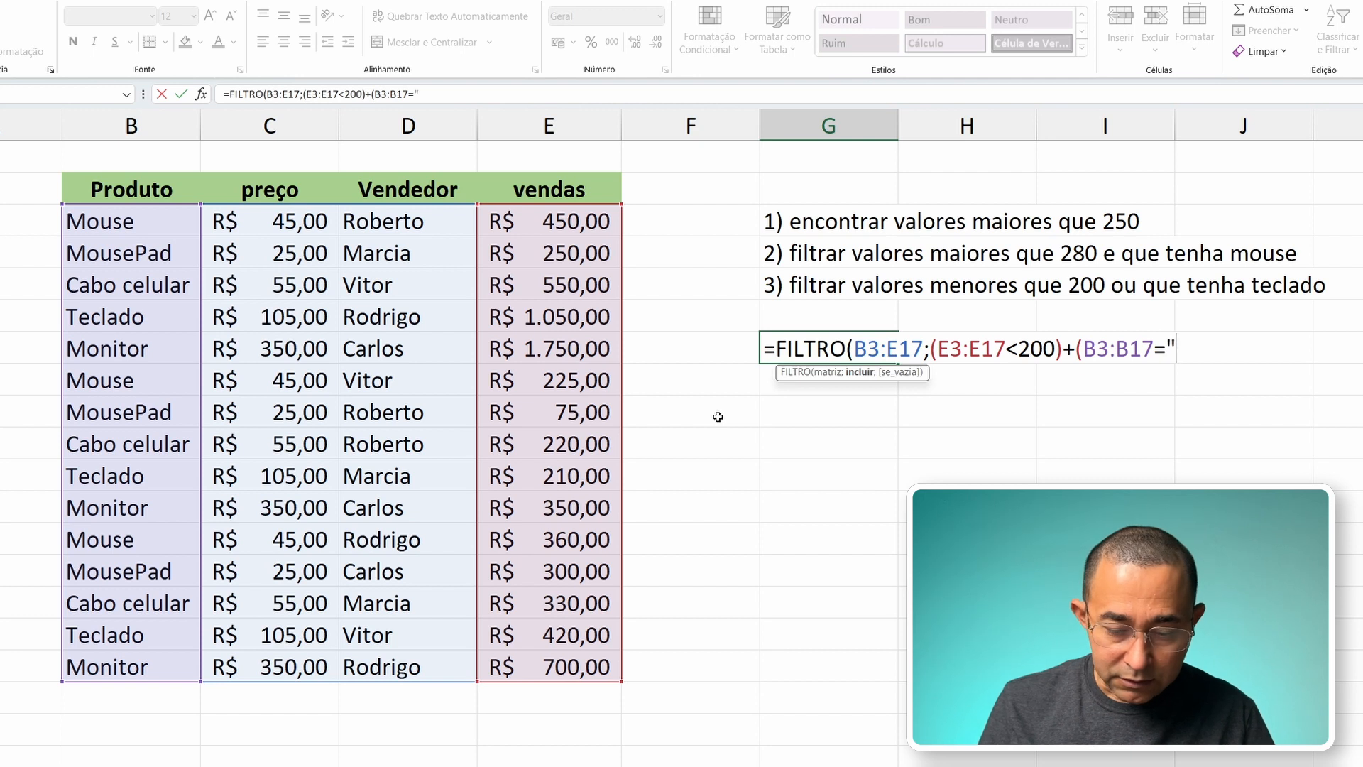
pyautogui.write('teclado')
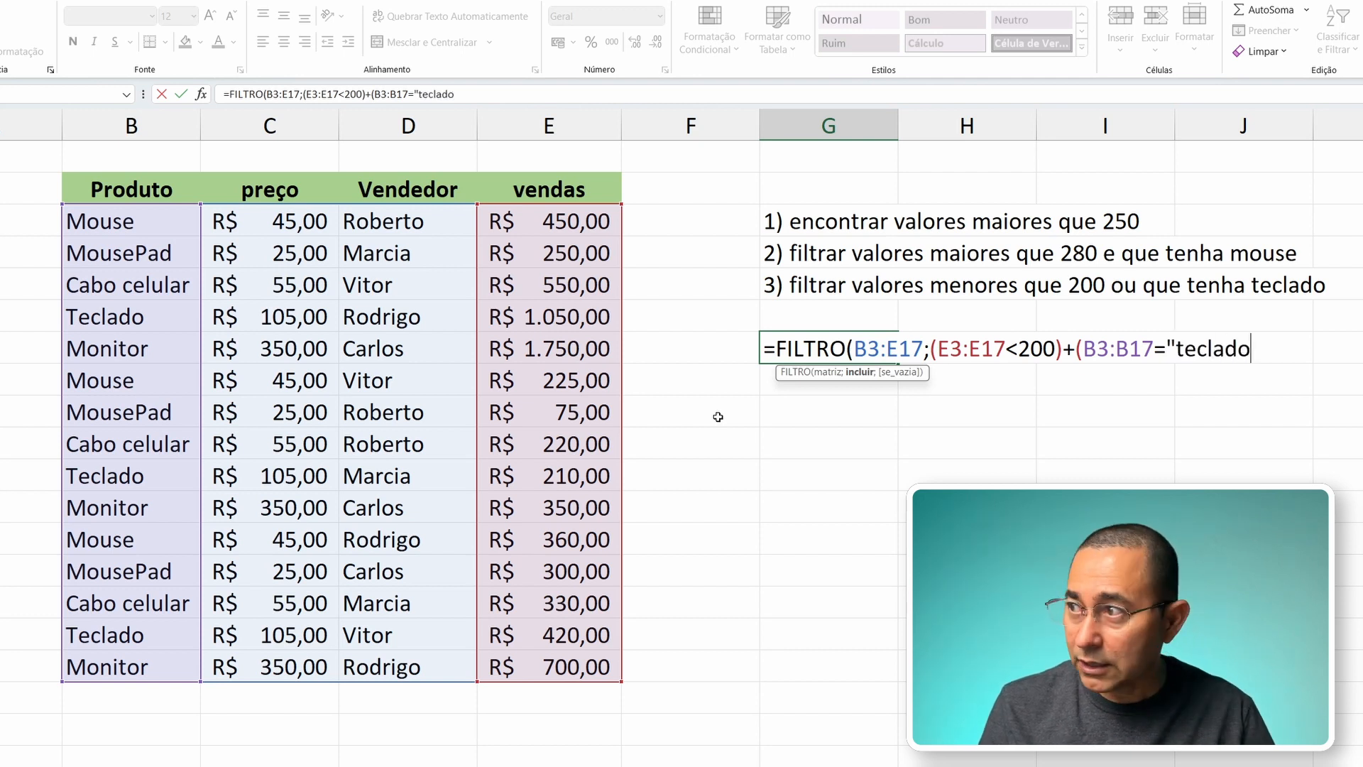
pyautogui.write('");')
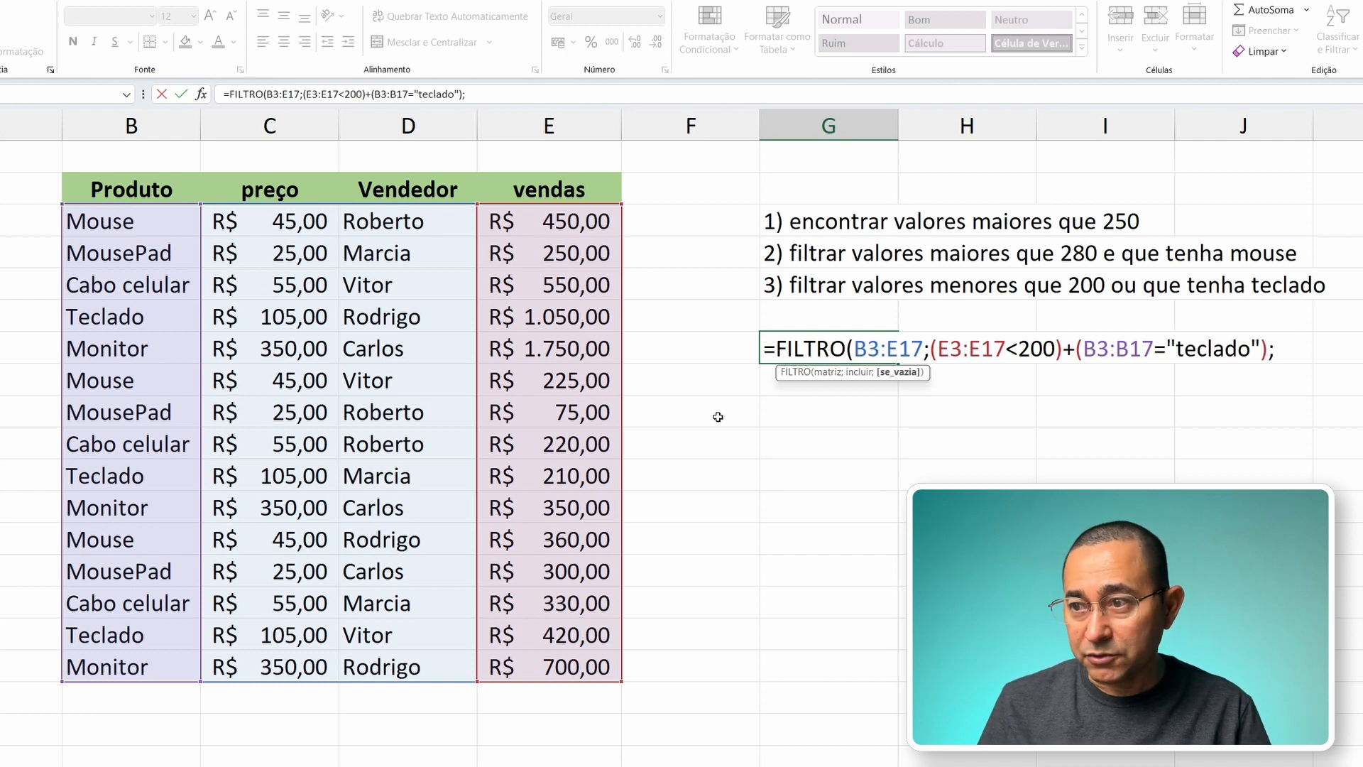
pyautogui.write('"')
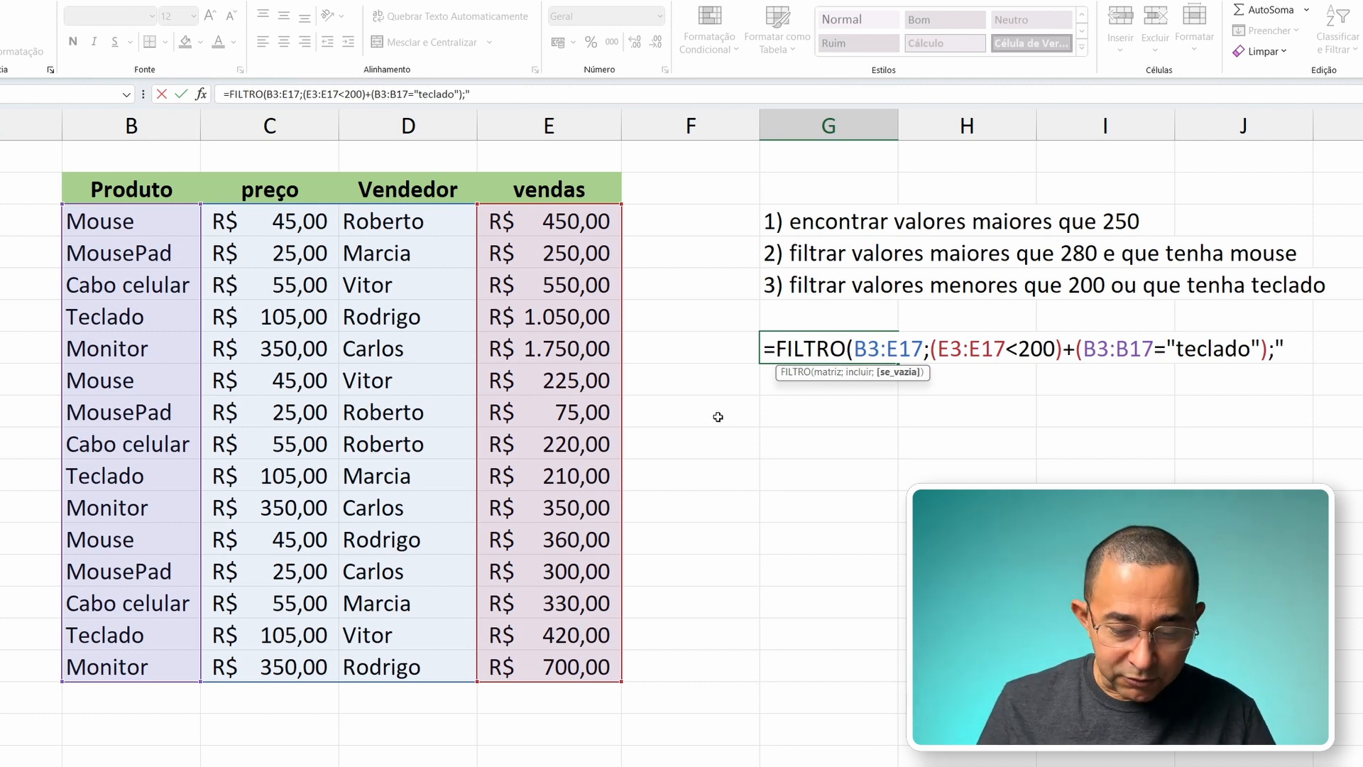
pyautogui.write('não encontrado"')
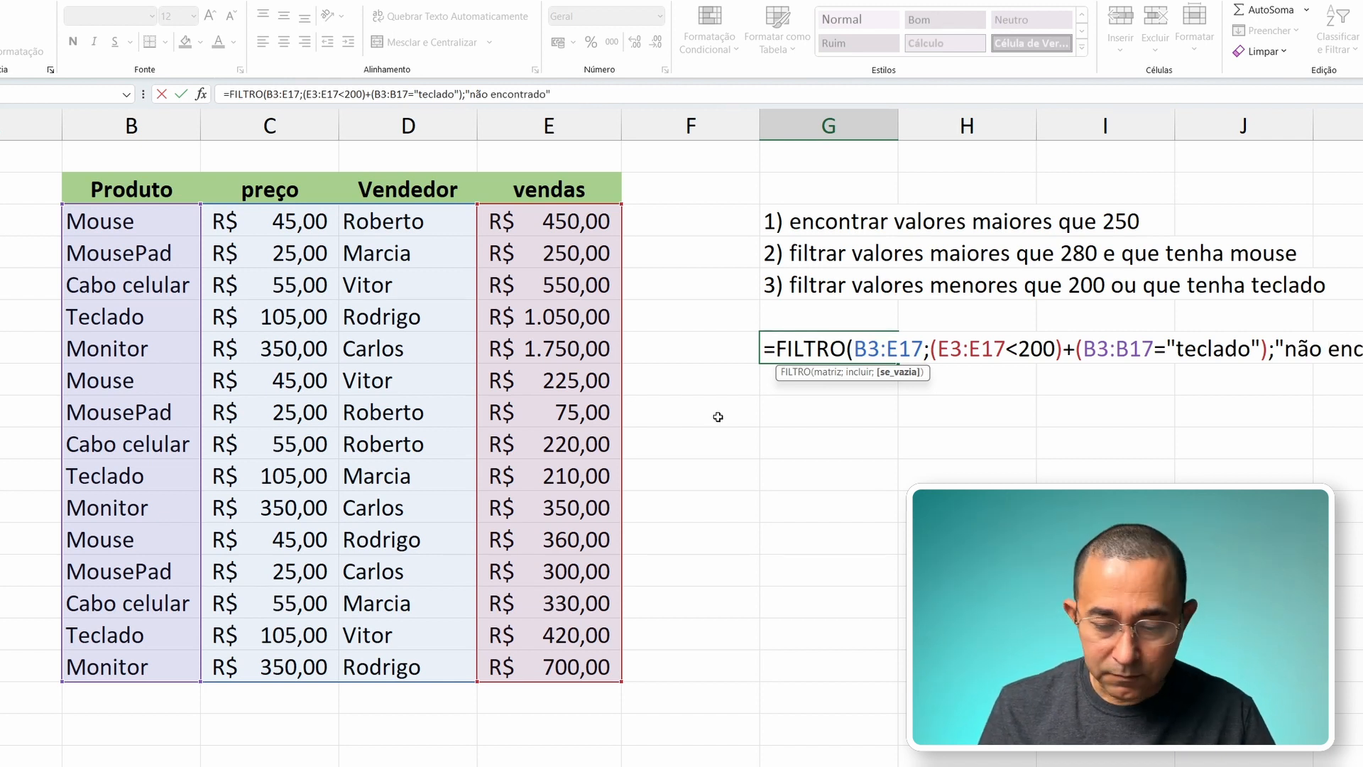
pyautogui.write(')')
# Step: Set "não encontrado" as the if-empty argument and complete the FILTRO formula in G7
pyautogui.press('Return')
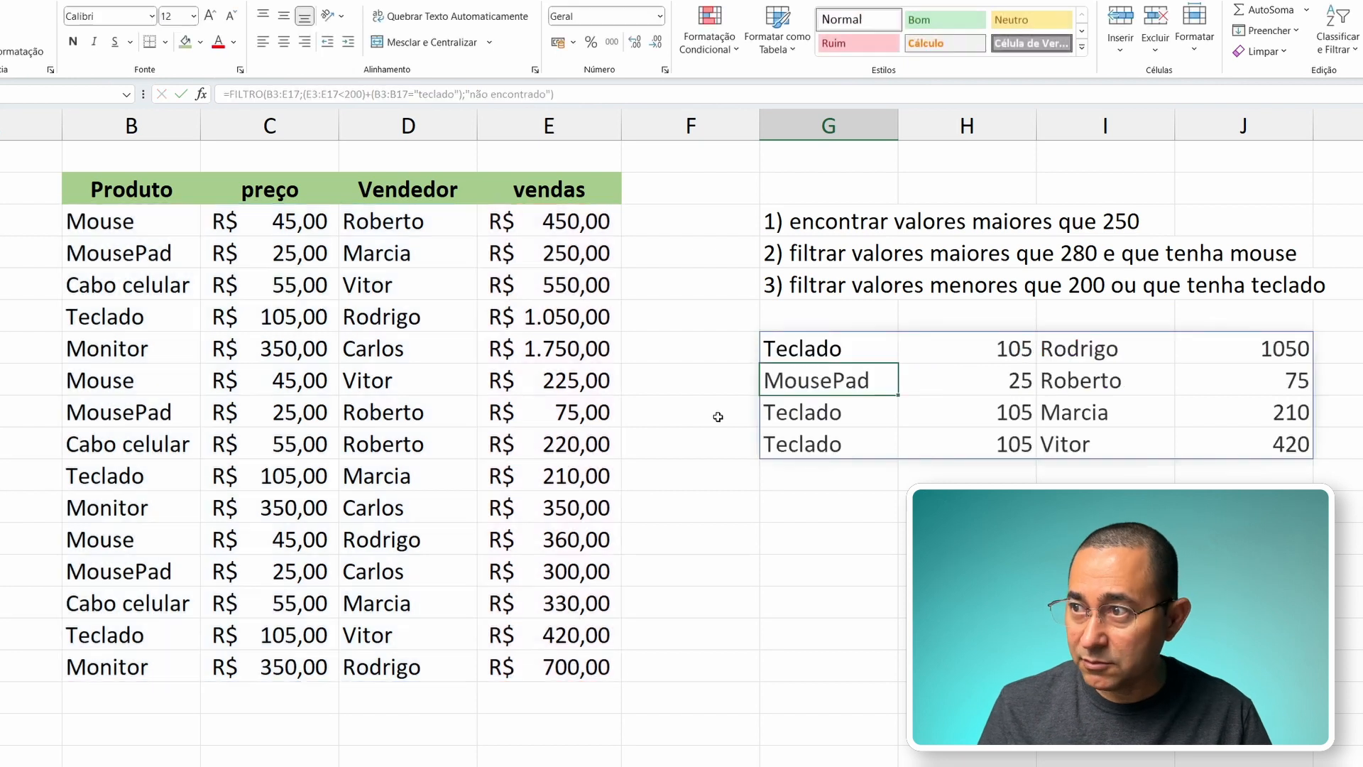
pyautogui.press('Up')
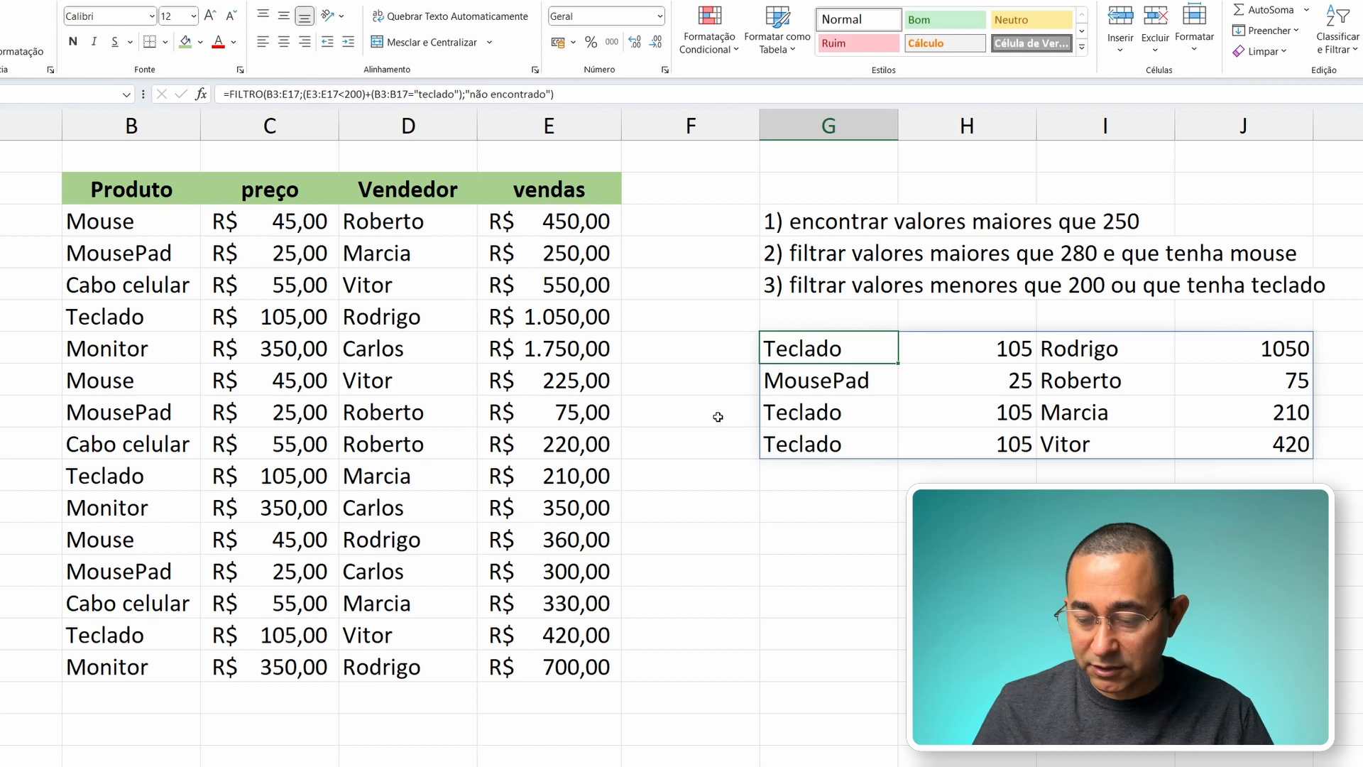
# Step: Look through the product names in the filtered rows G7:G10 for the less-than-200 or teclado criterion
pyautogui.press('Right')
pyautogui.press('Right')
pyautogui.press('Left')
pyautogui.press('Left')
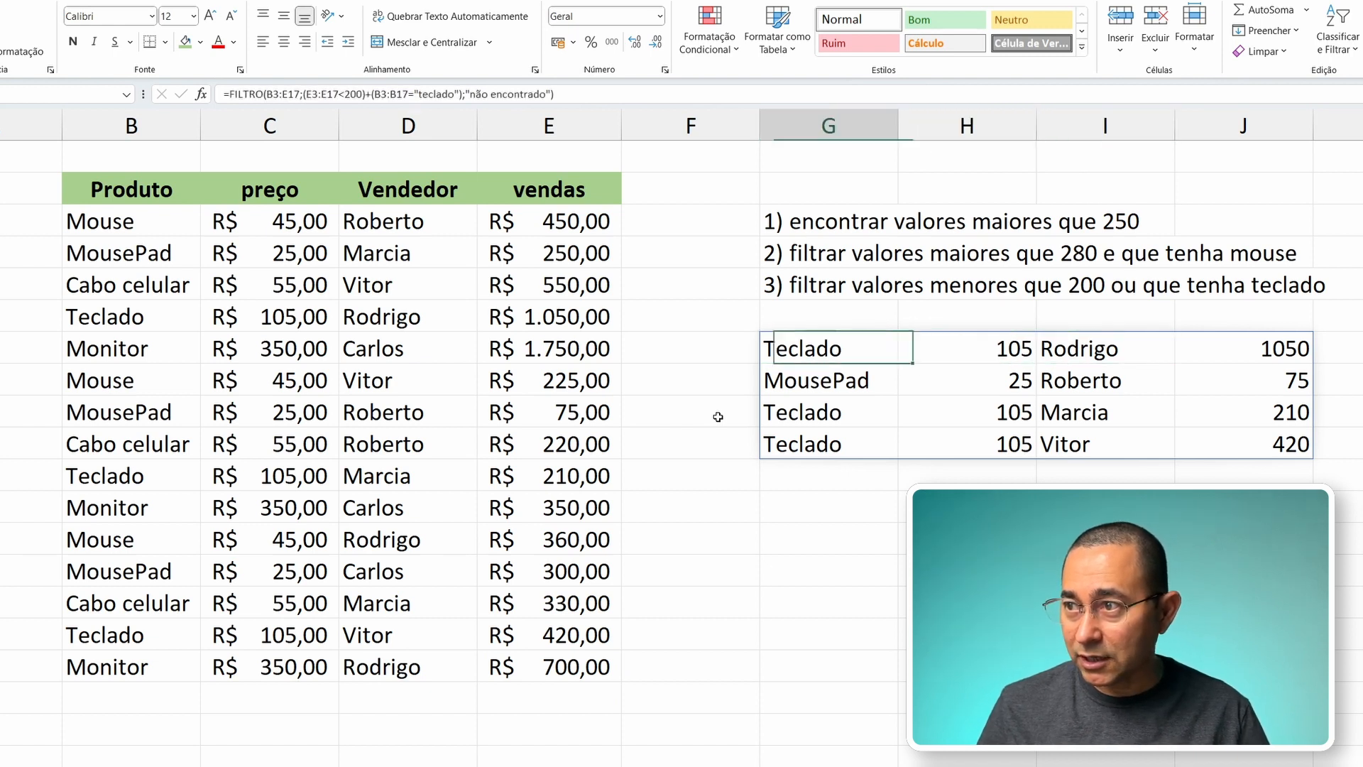
pyautogui.press('Down')
pyautogui.press('Down')
pyautogui.press('Down')
pyautogui.press('Up')
pyautogui.press('Down')
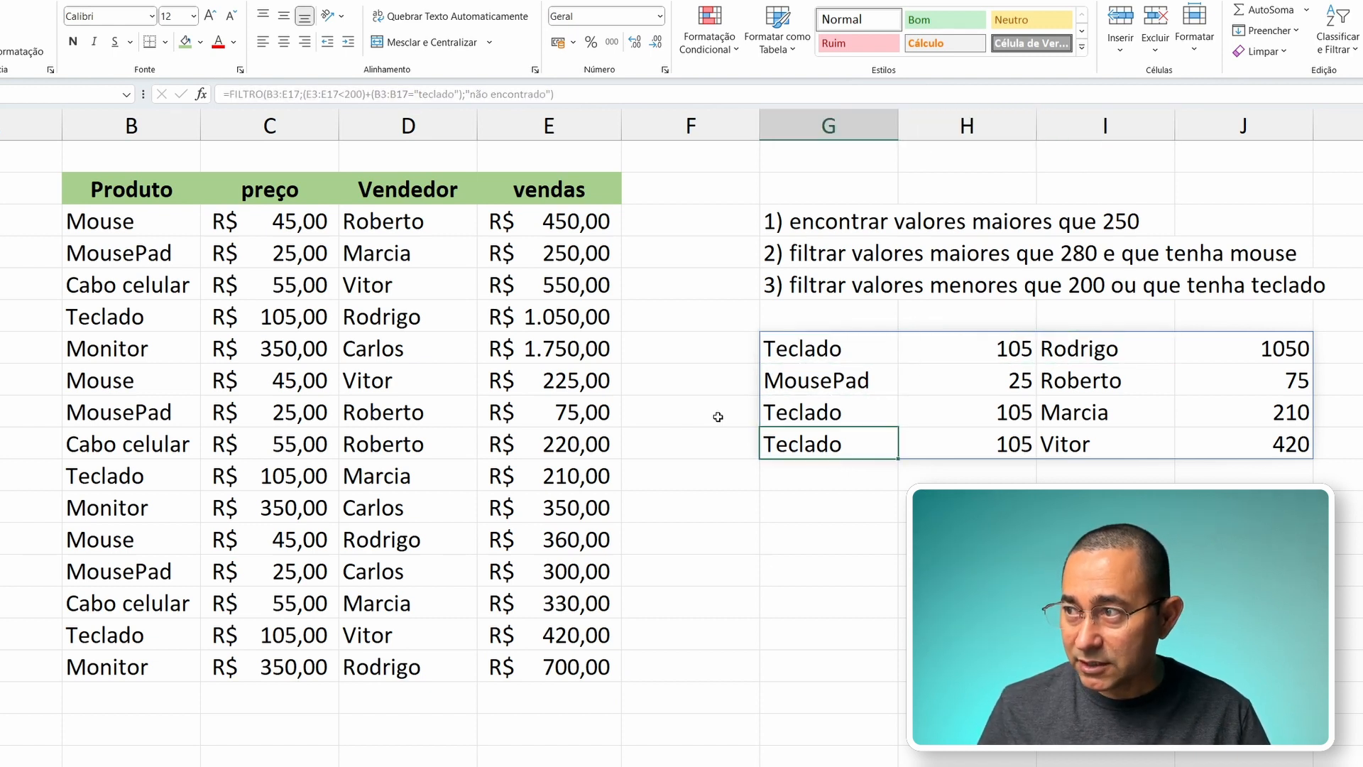
pyautogui.press('Up')
pyautogui.press('Up')
pyautogui.press('Up')
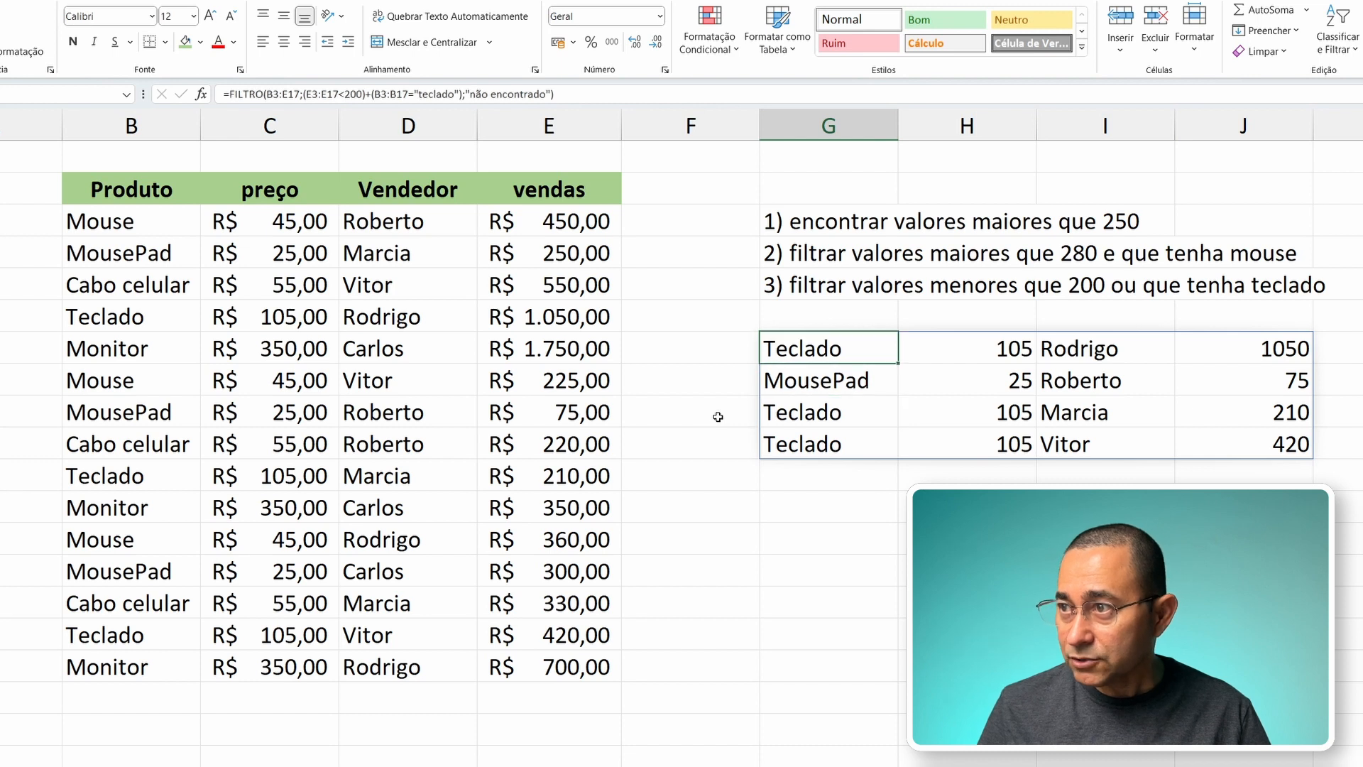
# Step: Examine the first filtered Teclado row from product to vendas against the two alternative conditions
pyautogui.press('Right')
pyautogui.press('Right')
pyautogui.press('Right')
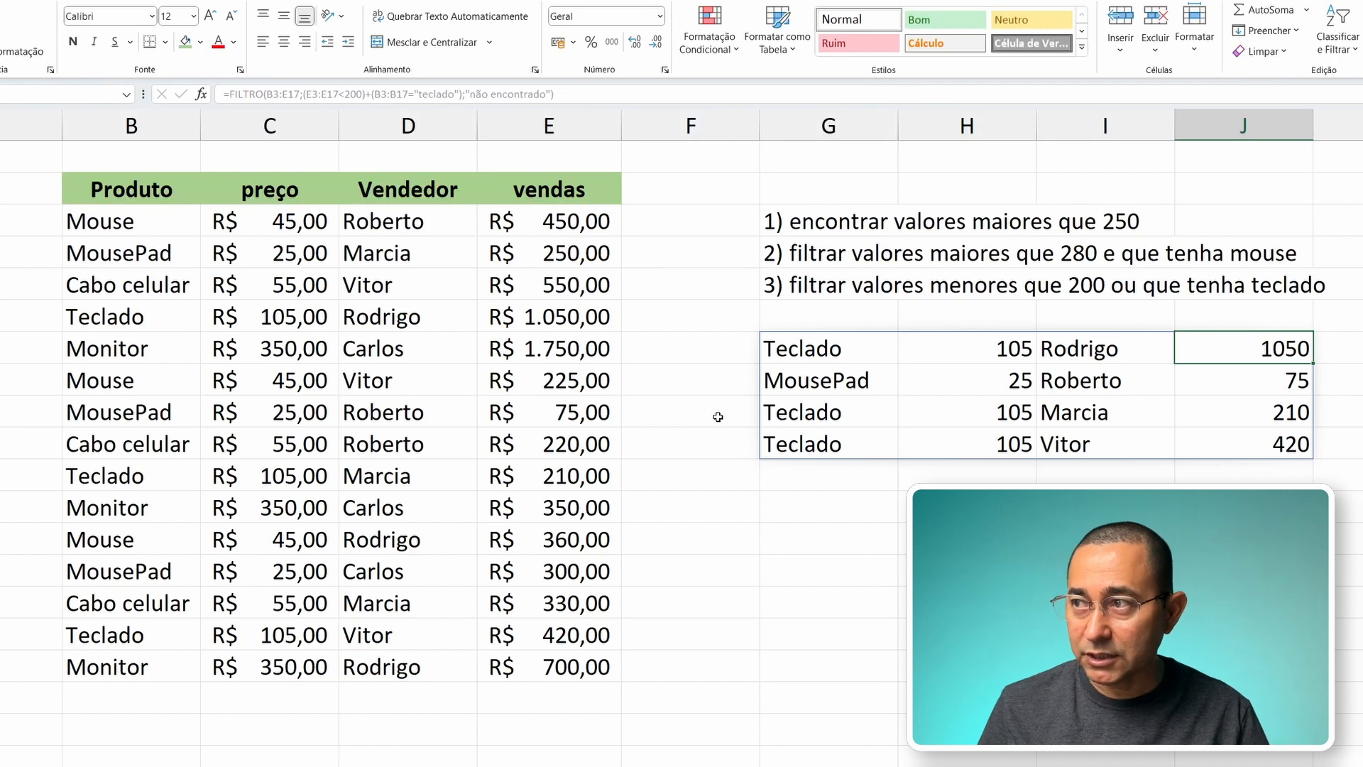
pyautogui.press('Left')
pyautogui.press('Left')
pyautogui.press('Left')
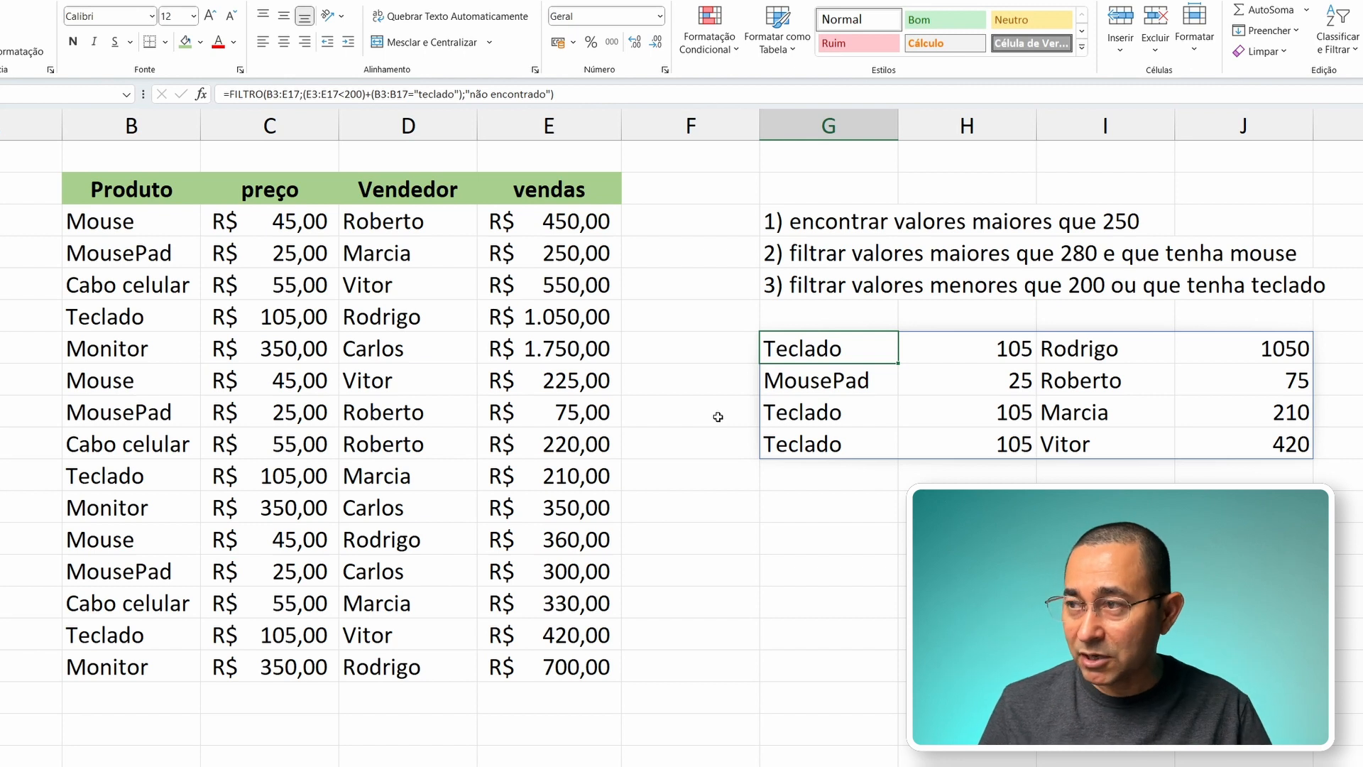
pyautogui.press('Right')
pyautogui.press('Right')
pyautogui.press('Right')
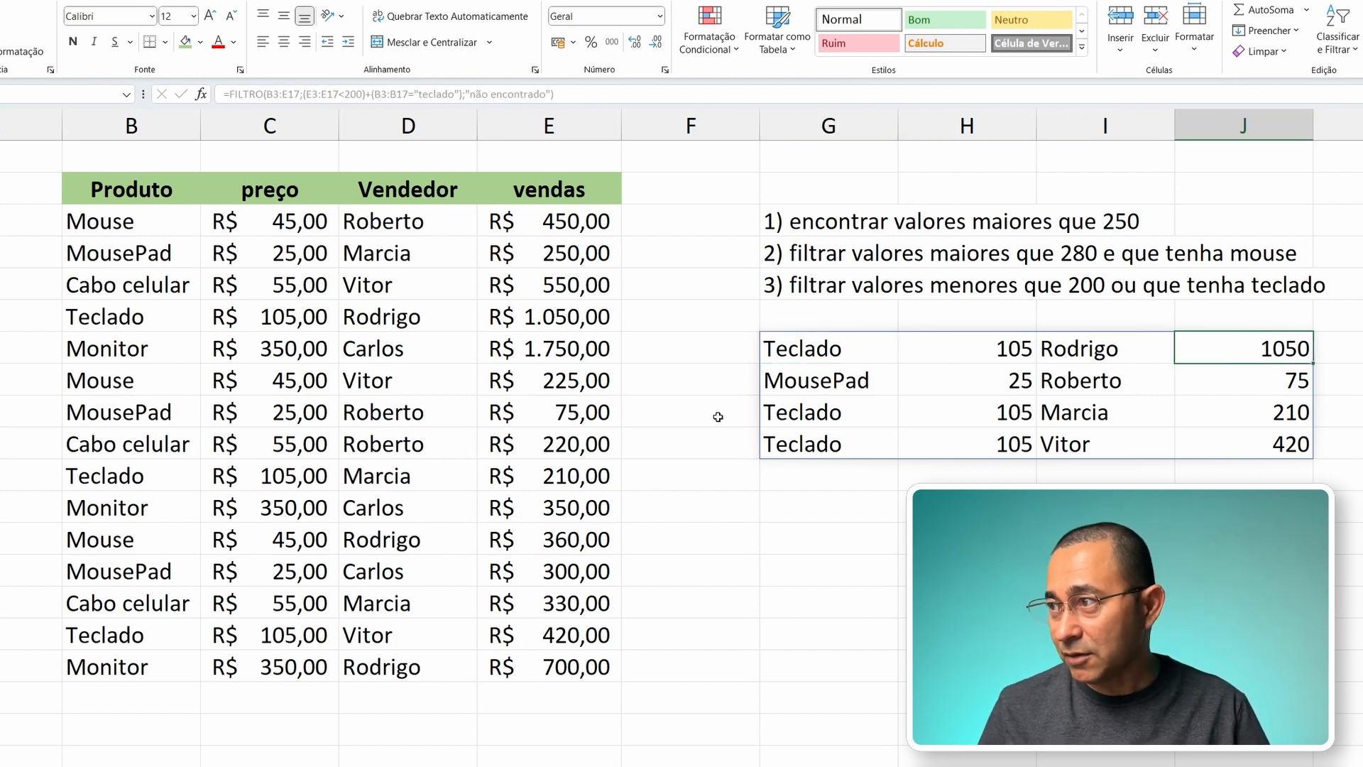
pyautogui.press('Left')
pyautogui.press('Left')
pyautogui.press('Left')
# Step: Check the product and vendas values of the MousePad row and the Teclado row below it against the criterion
pyautogui.press('Down')
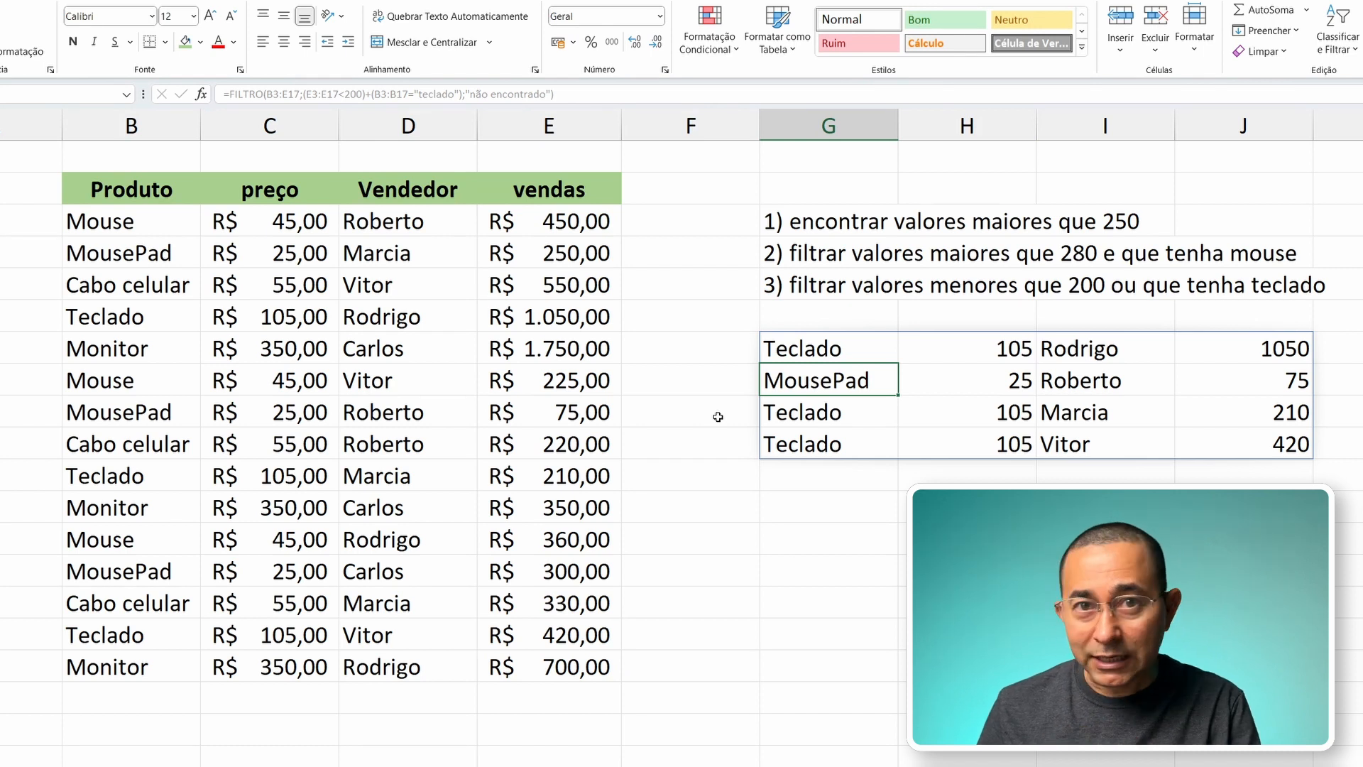
pyautogui.press('Right')
pyautogui.press('Right')
pyautogui.press('Right')
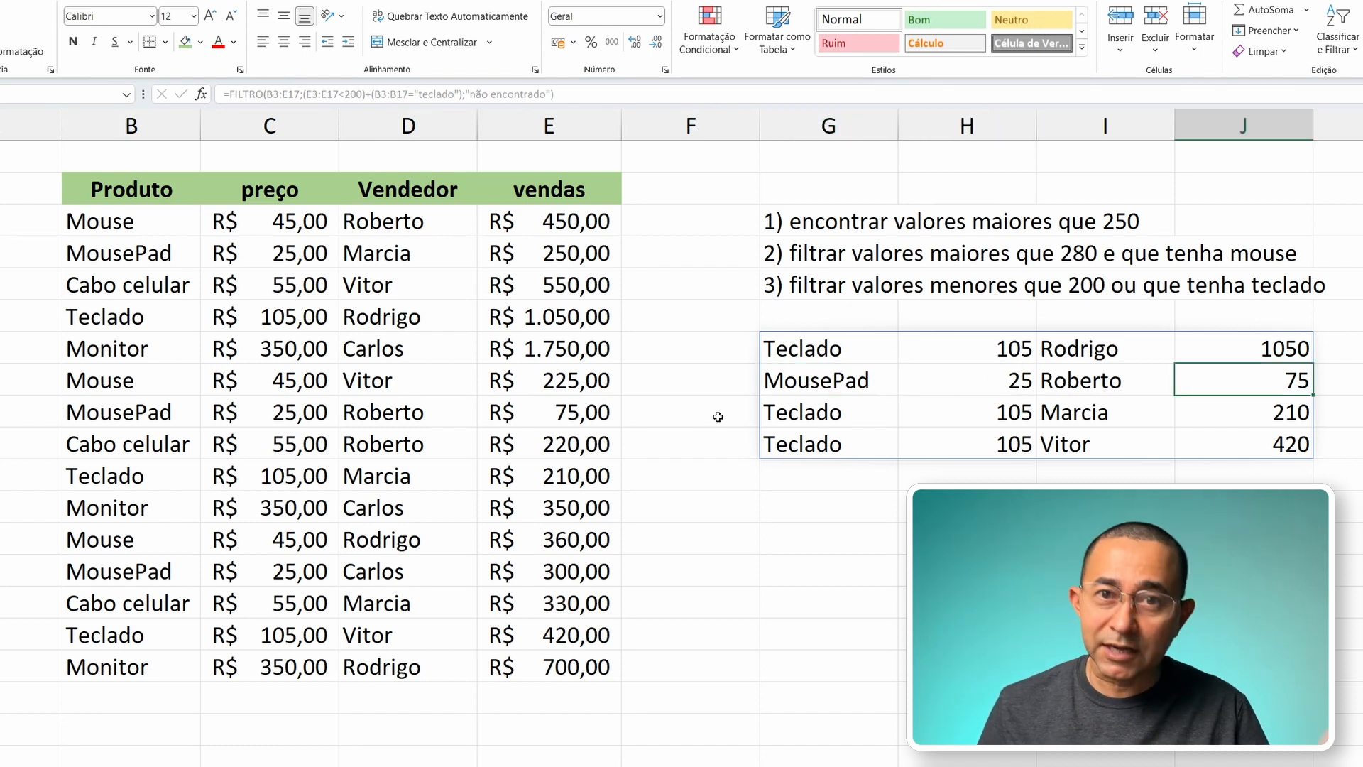
pyautogui.press('Down')
pyautogui.press('Left')
pyautogui.press('Left')
pyautogui.press('Left')
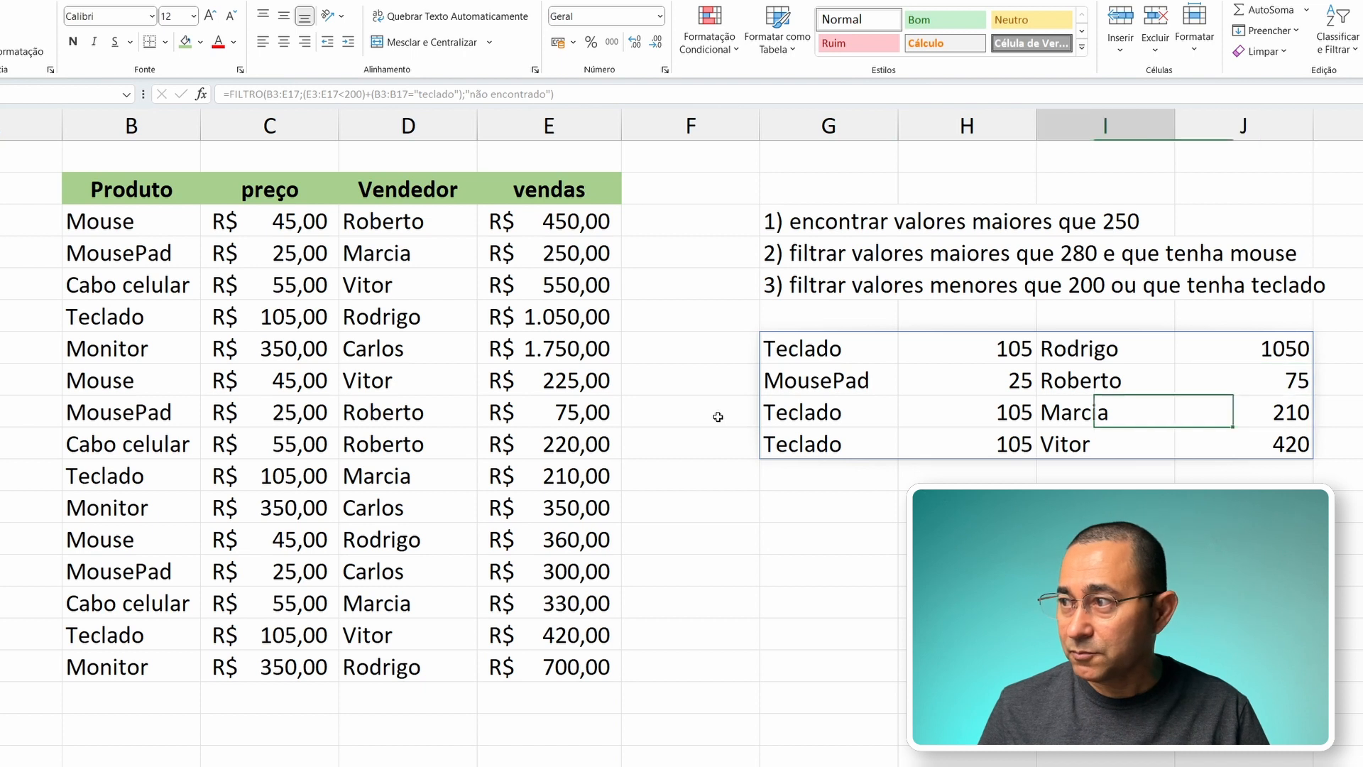
pyautogui.press('Right')
pyautogui.press('Right')
pyautogui.press('Right')
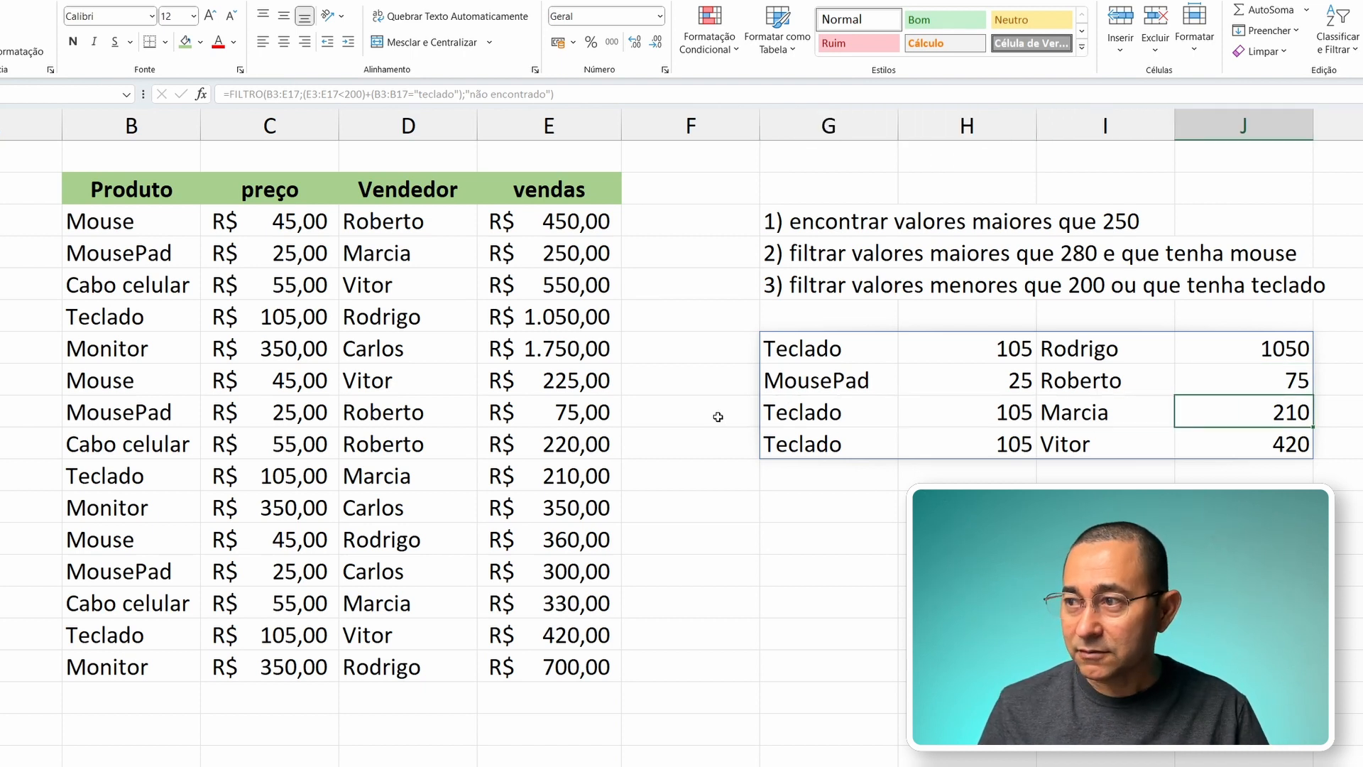
# Step: Check the product and vendas values of the last filtered Teclado row, and return to the formula cell G7
pyautogui.press('Down')
pyautogui.press('Left')
pyautogui.press('Left')
pyautogui.press('Left')
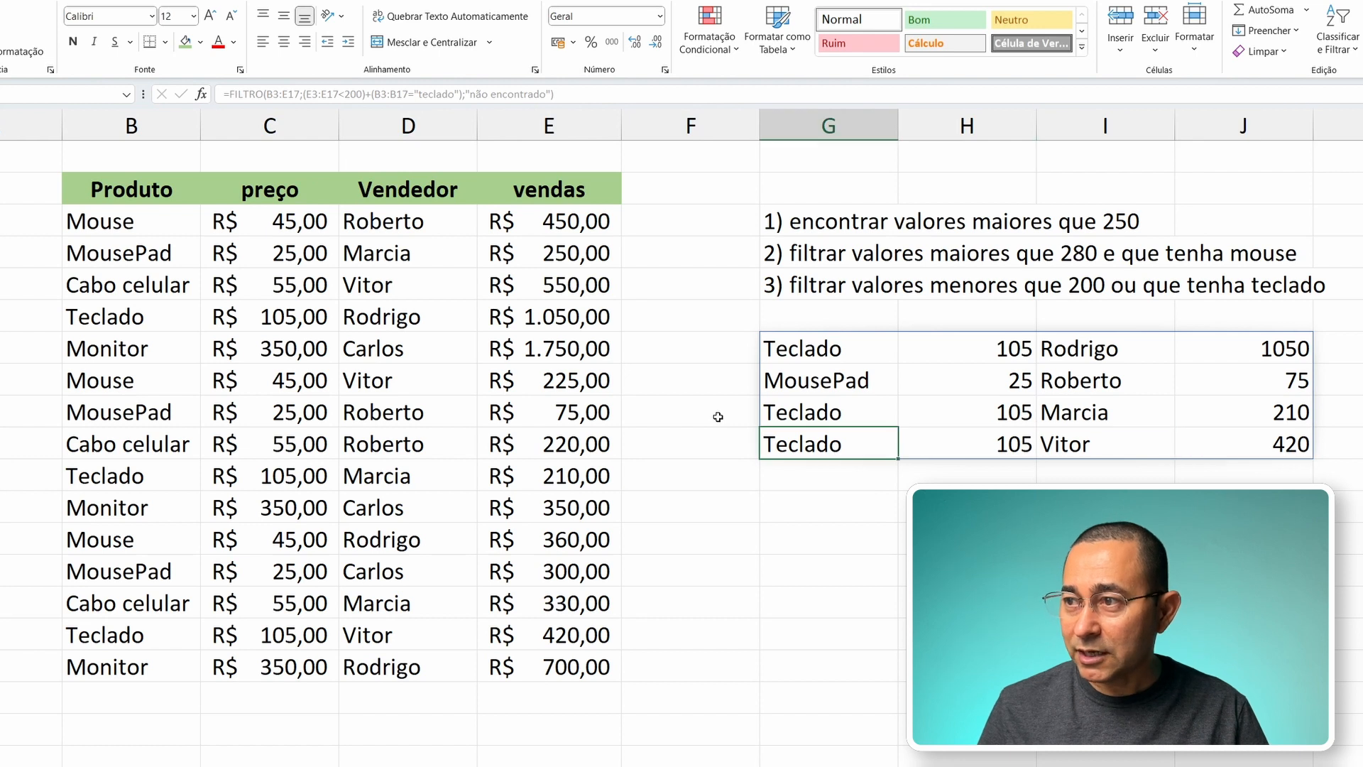
pyautogui.press('Right')
pyautogui.press('Right')
pyautogui.press('Right')
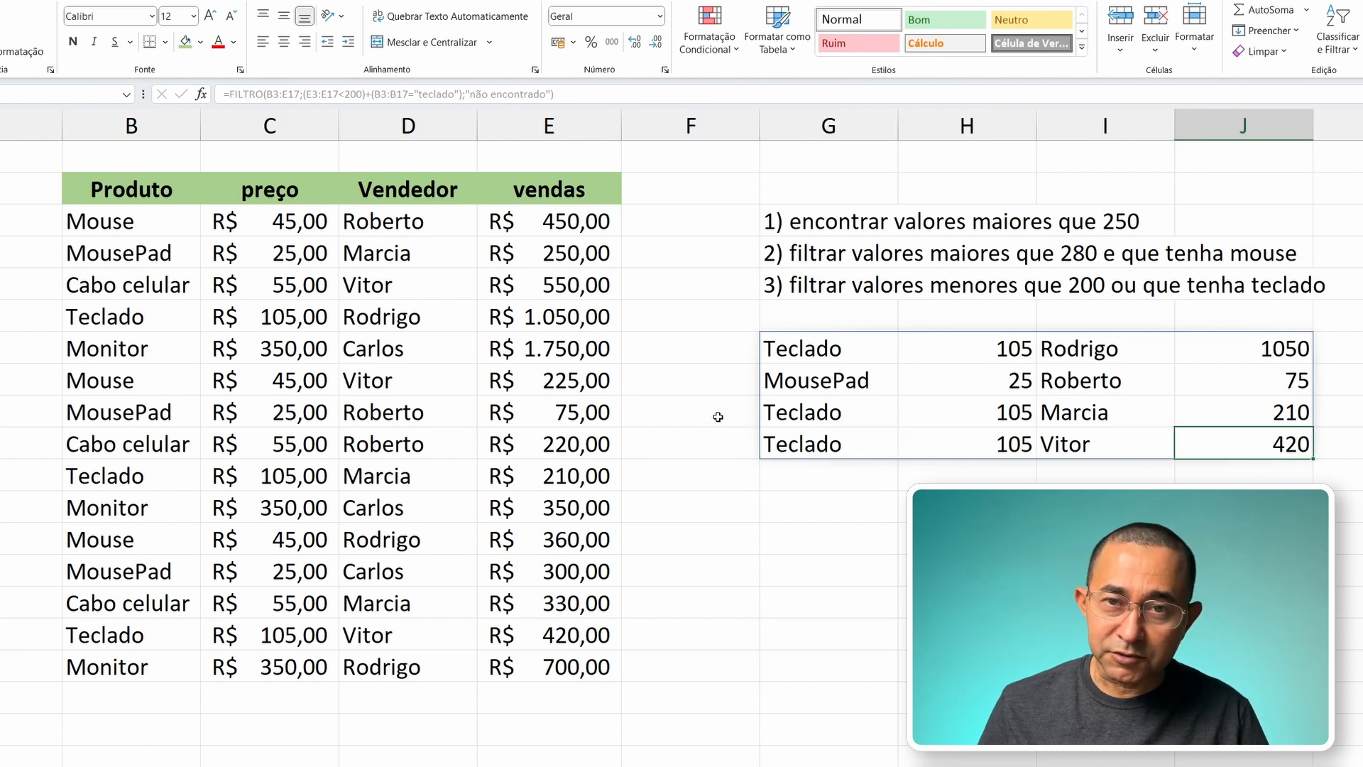
pyautogui.press('Left')
pyautogui.press('Left')
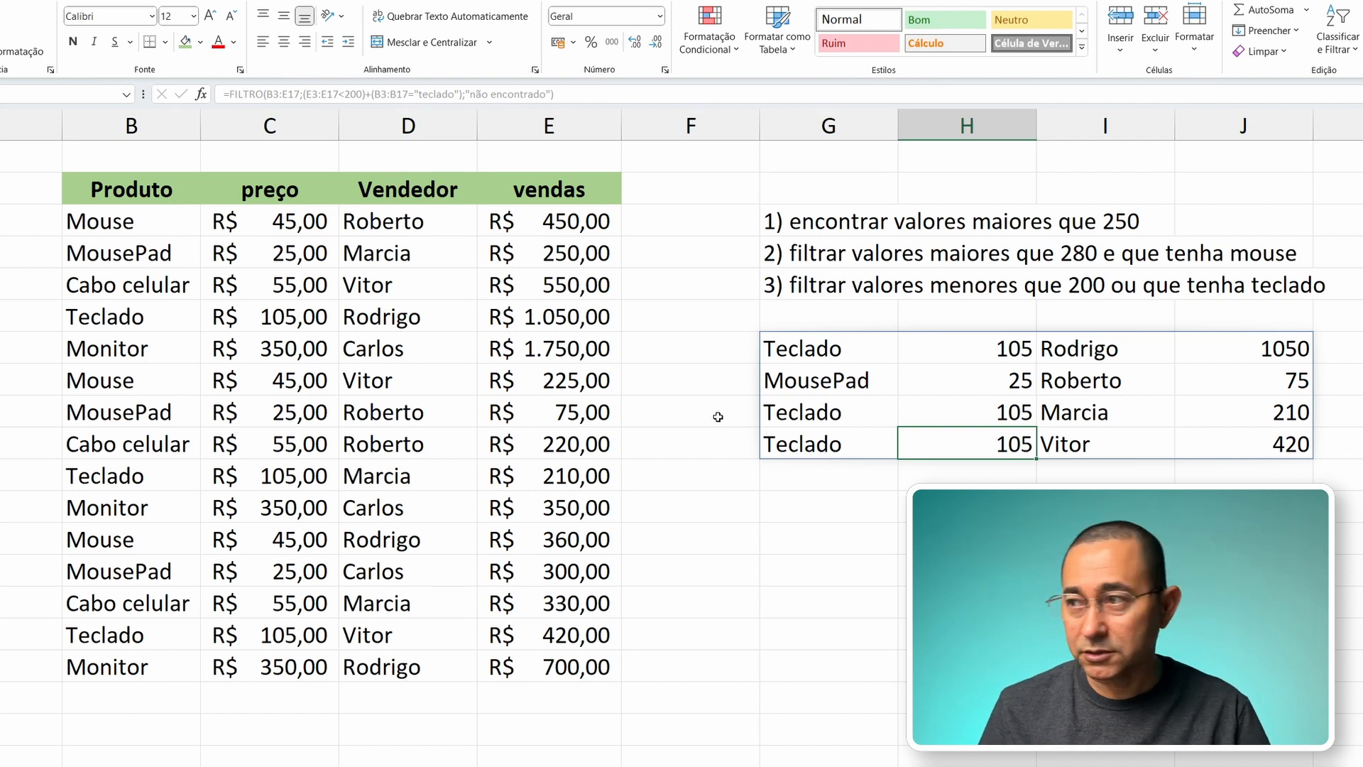
pyautogui.press('Up')
pyautogui.press('Up')
pyautogui.press('Up')
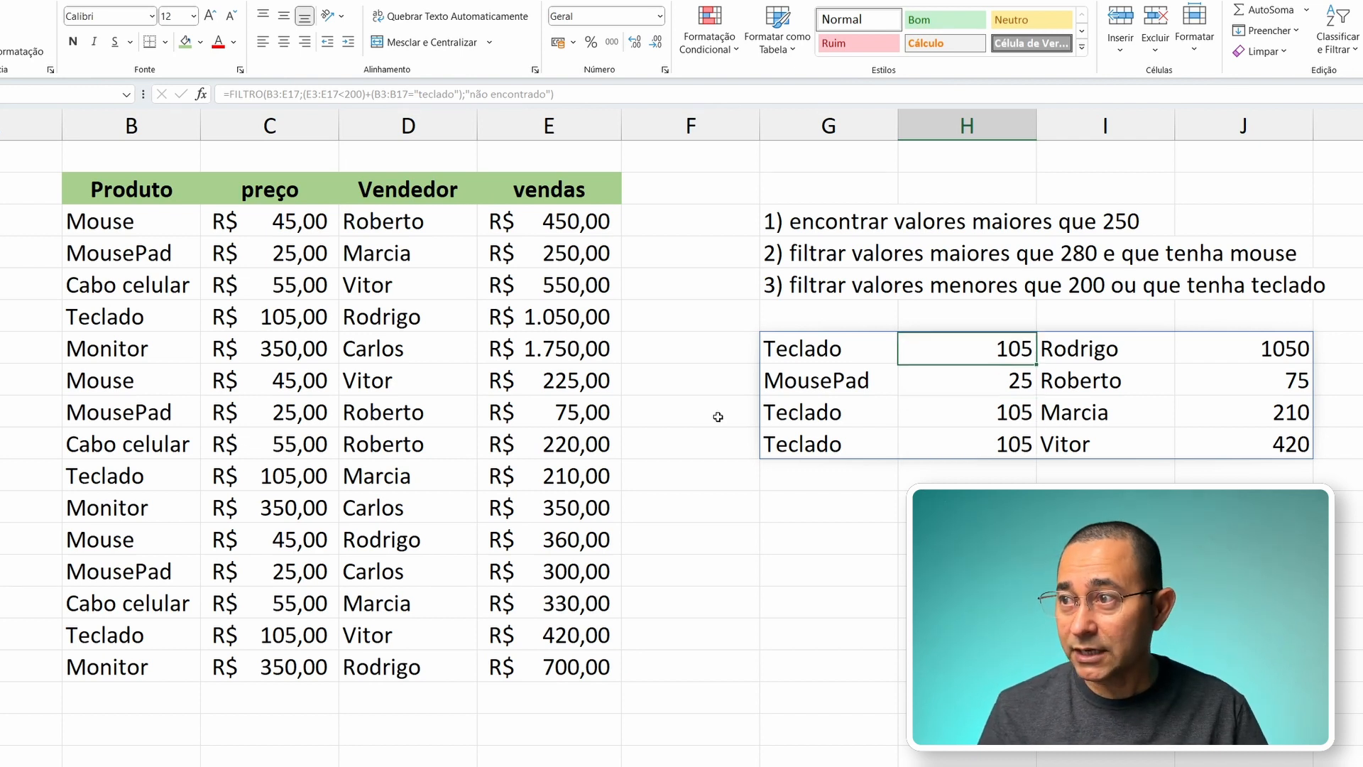
pyautogui.press('Left')
pyautogui.press('Left')
pyautogui.press('Right')
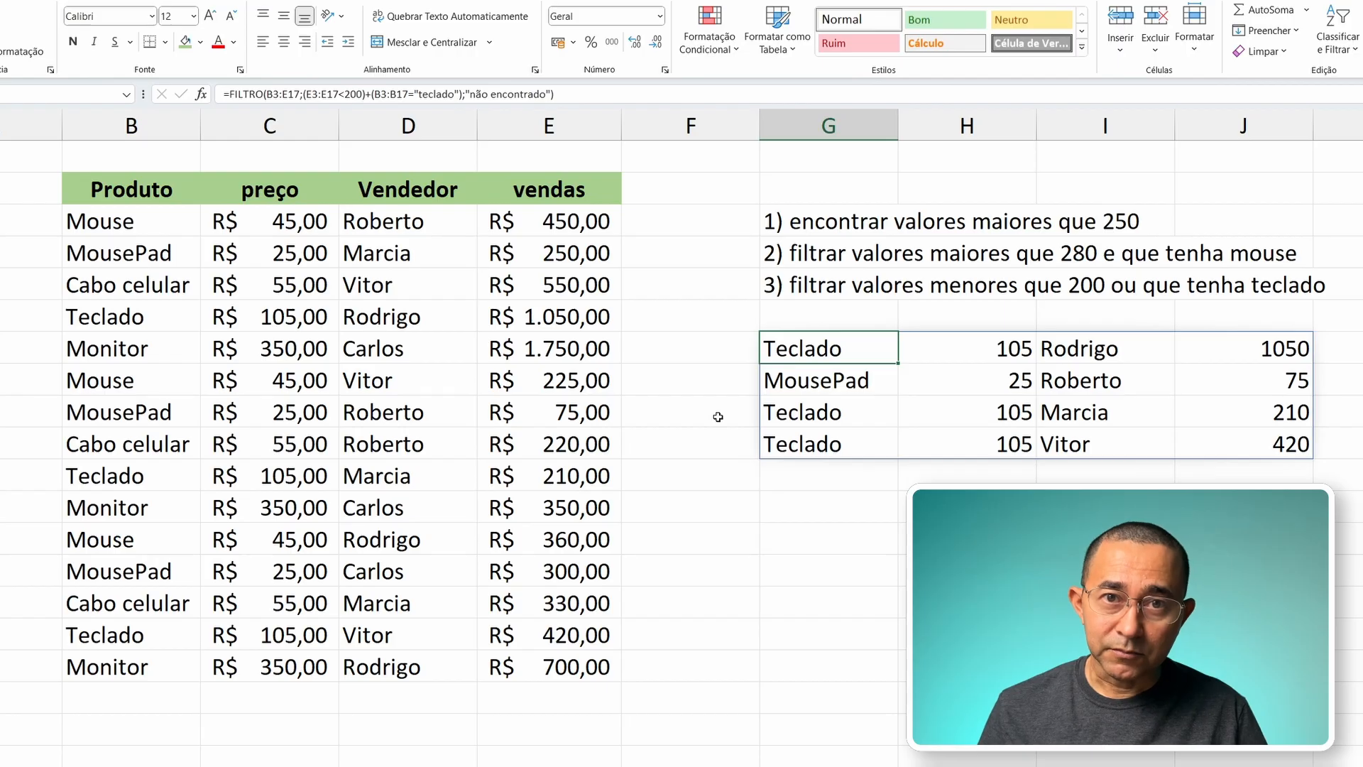